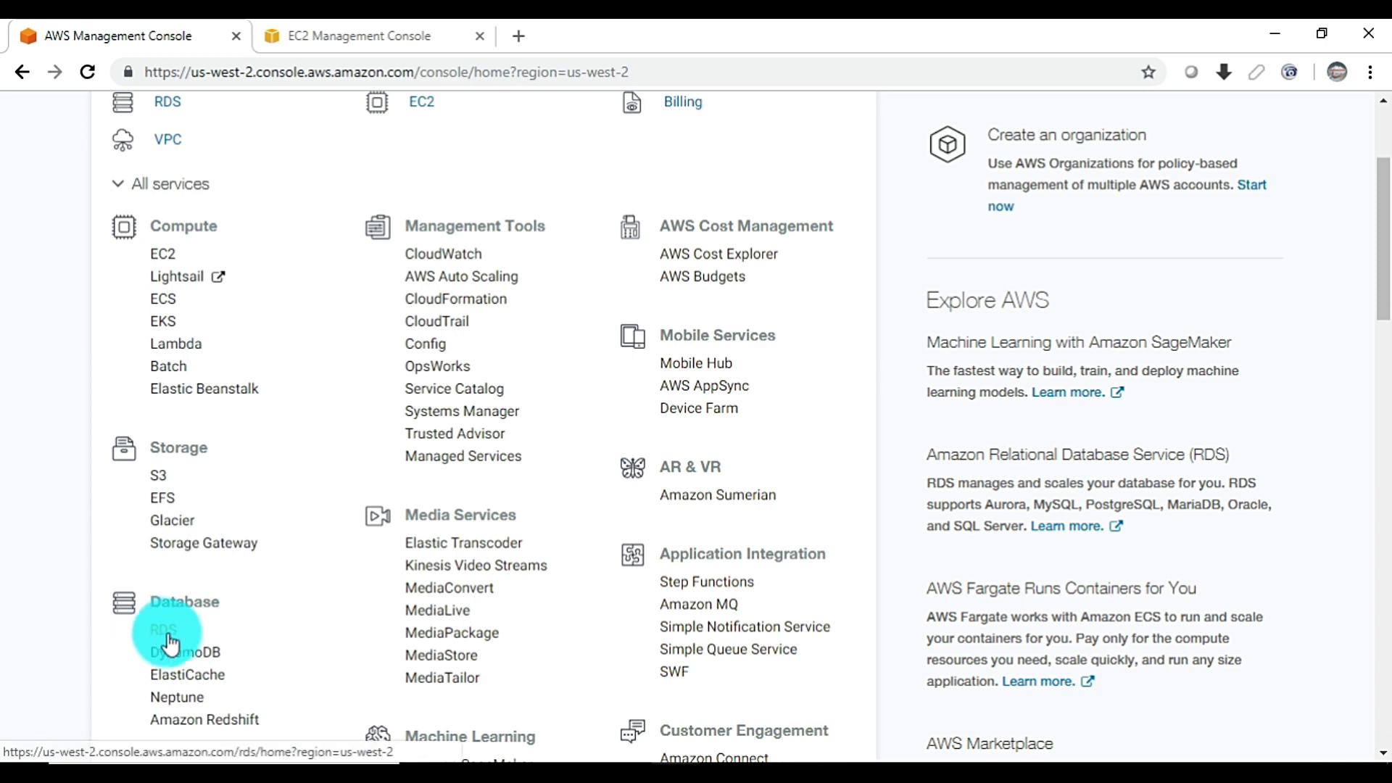
Open RDS in its own browser tab and view the DB instances list
left_click(159, 637, "ctrl")
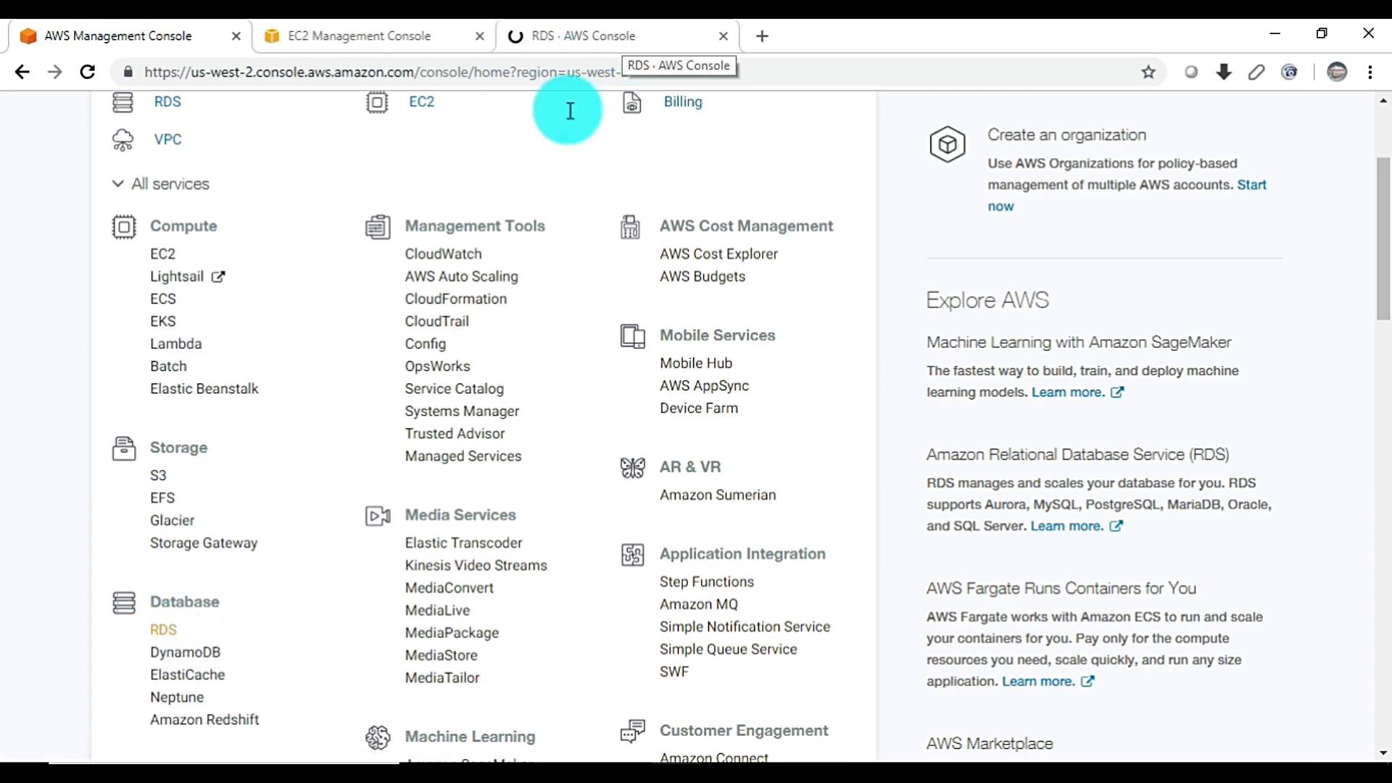
left_click(646, 22)
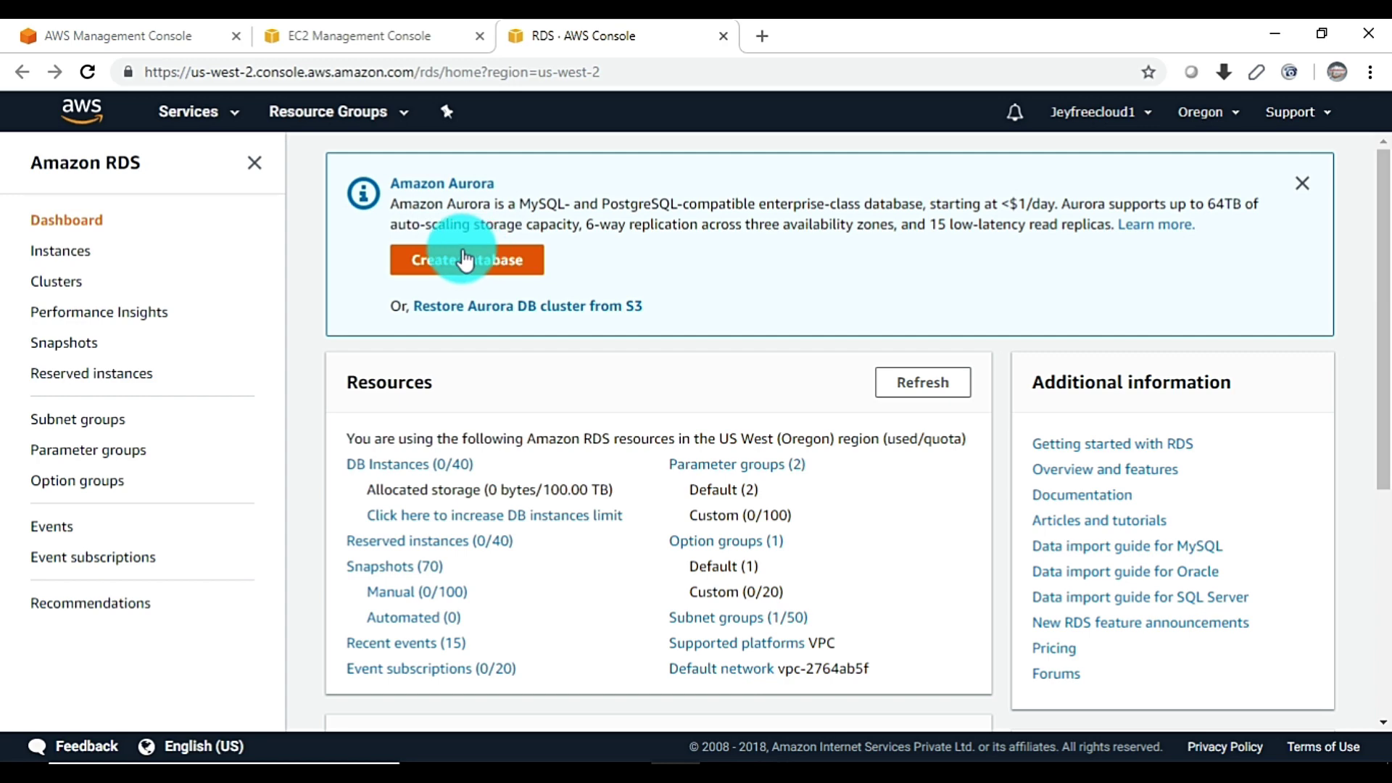
scroll(615, 256, "down", 5)
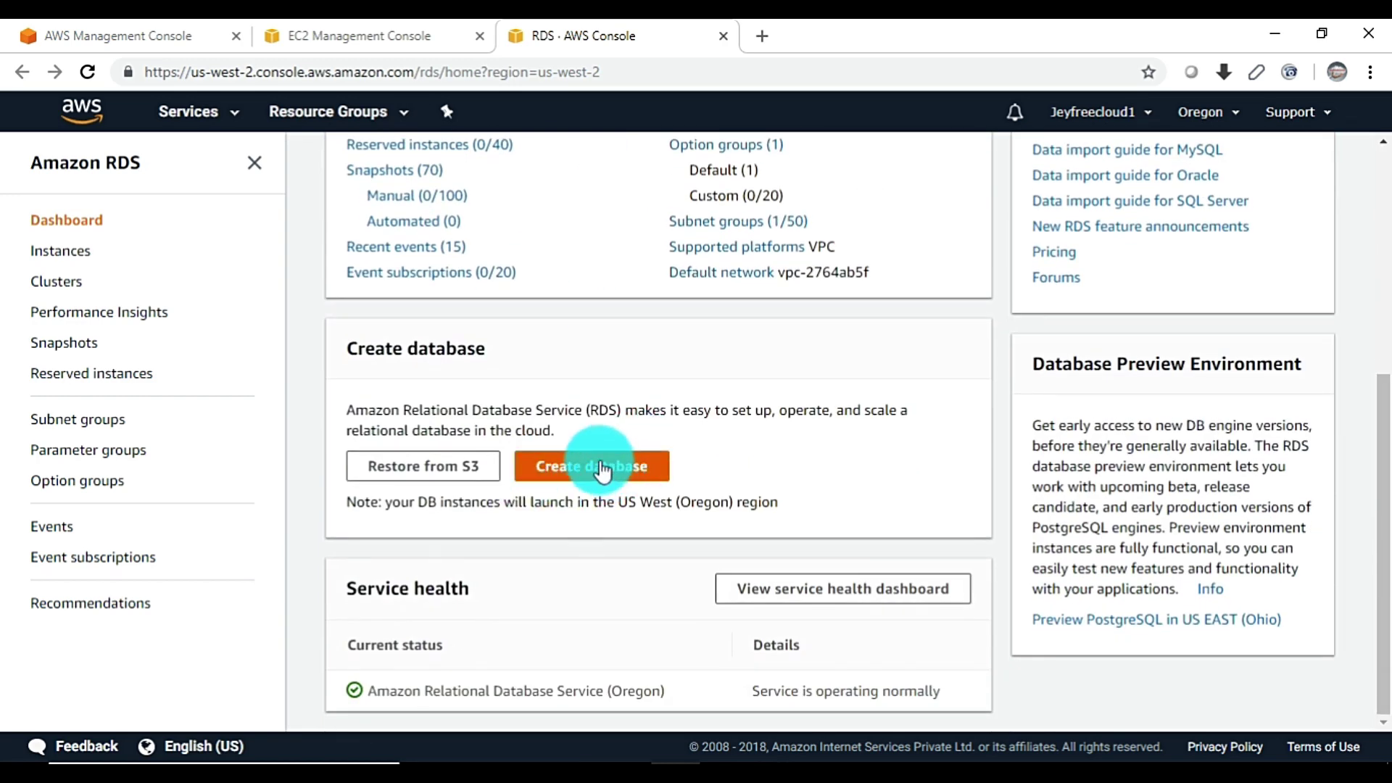
left_click(62, 252)
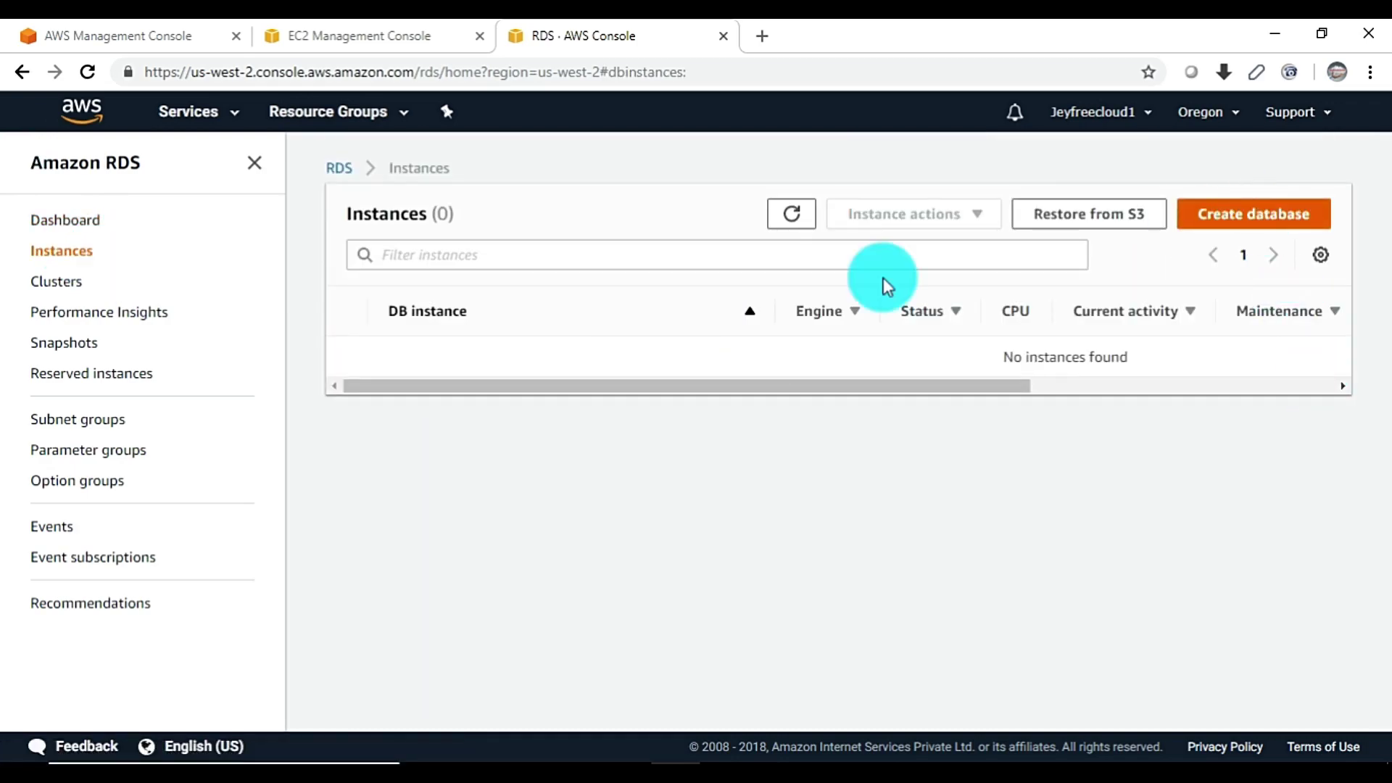
Return to the RDS dashboard and start the Create database wizard
left_click(58, 221)
scroll(629, 560, "down", 5)
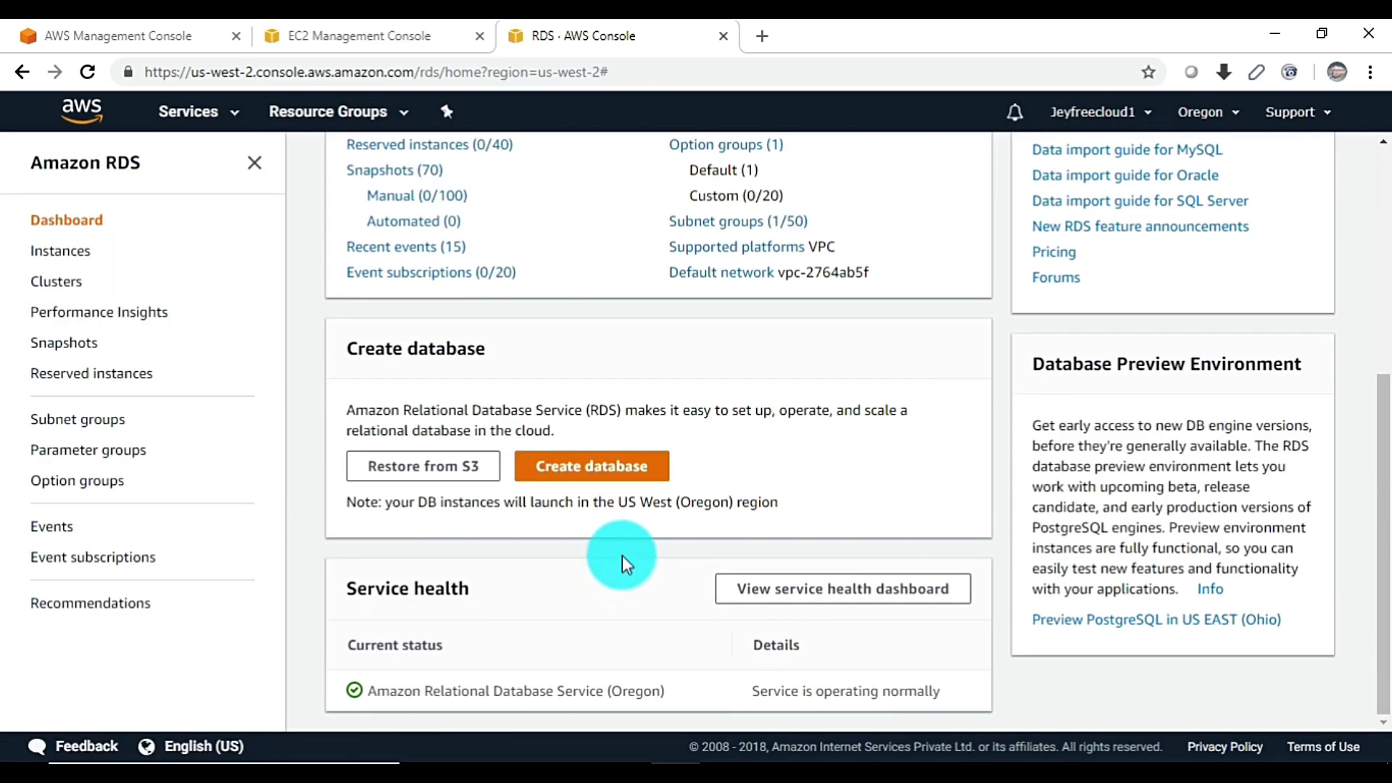
left_click(590, 559)
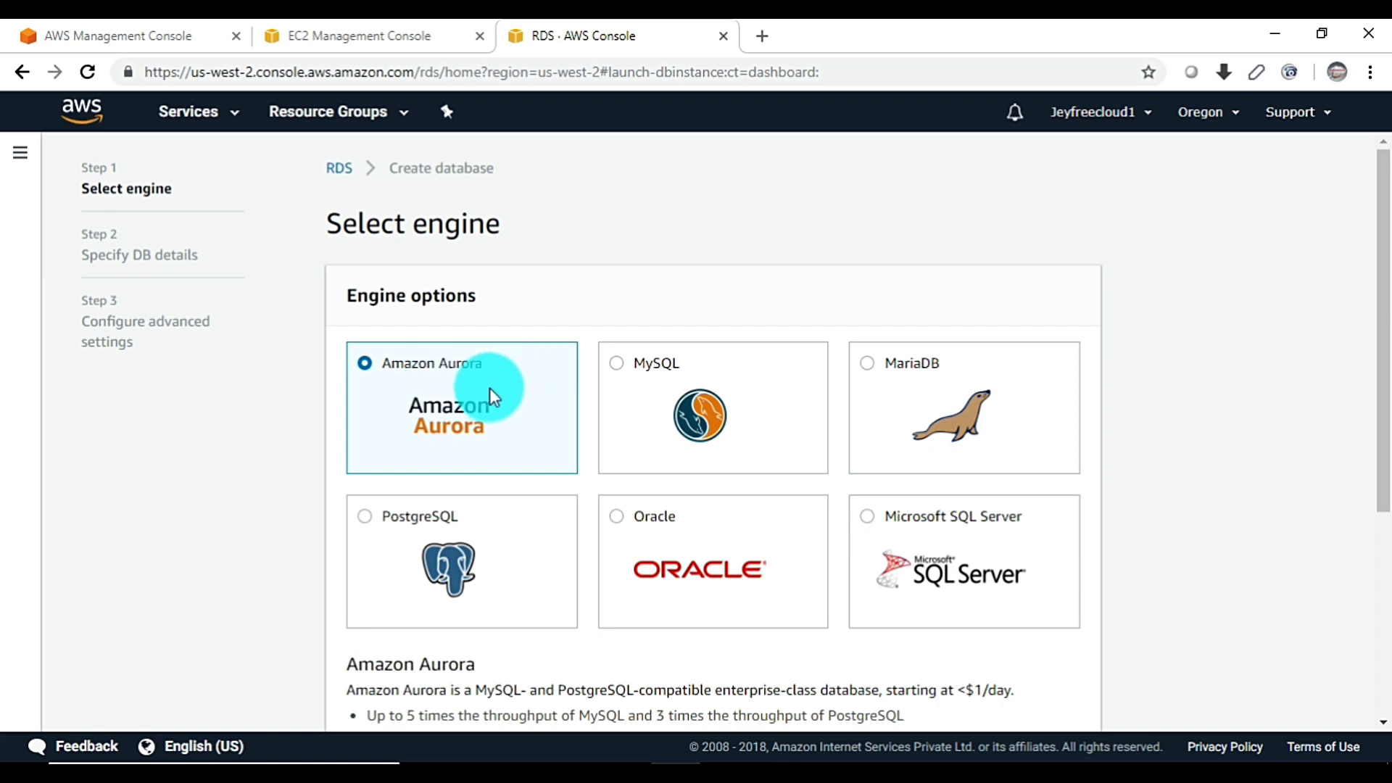
Keep the default Amazon Aurora engine and continue to Specify DB details
scroll(473, 382, "down", 5)
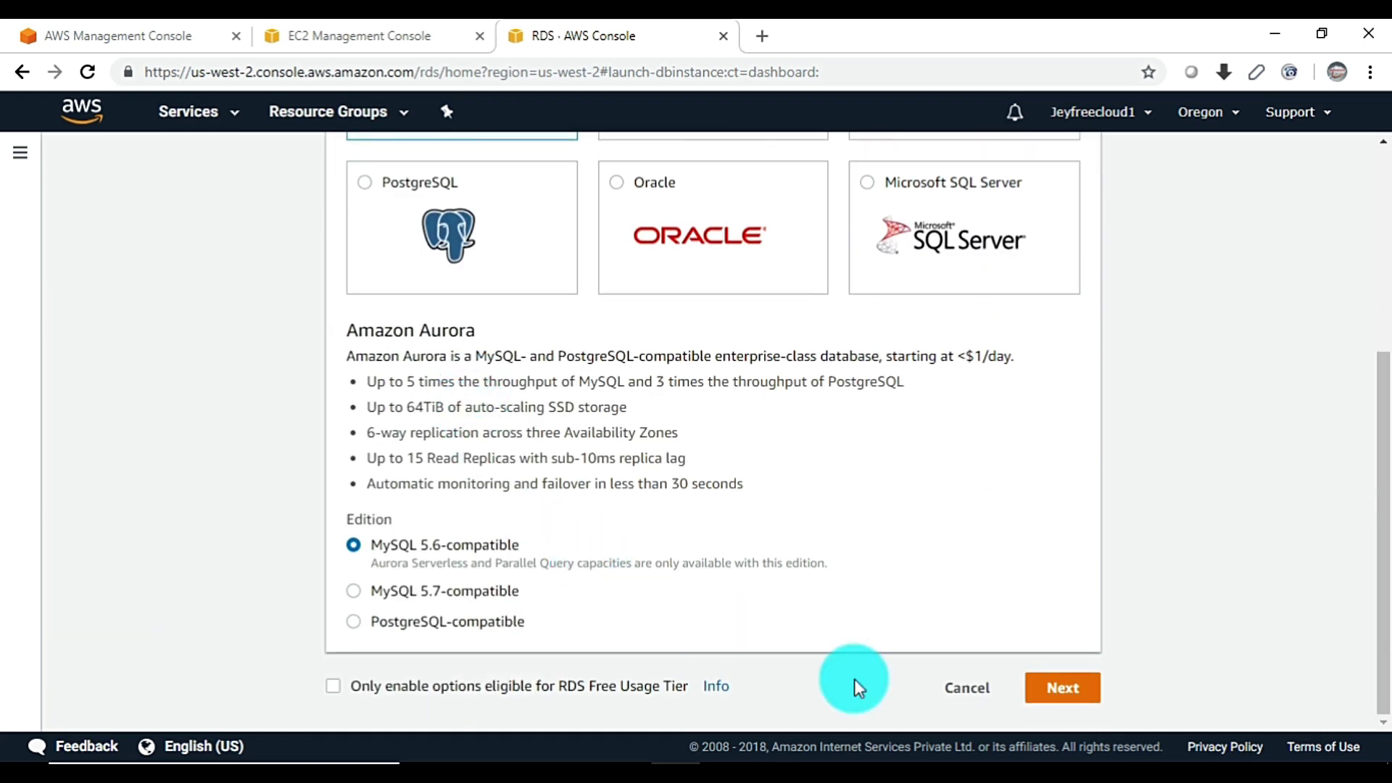
left_click(1062, 690)
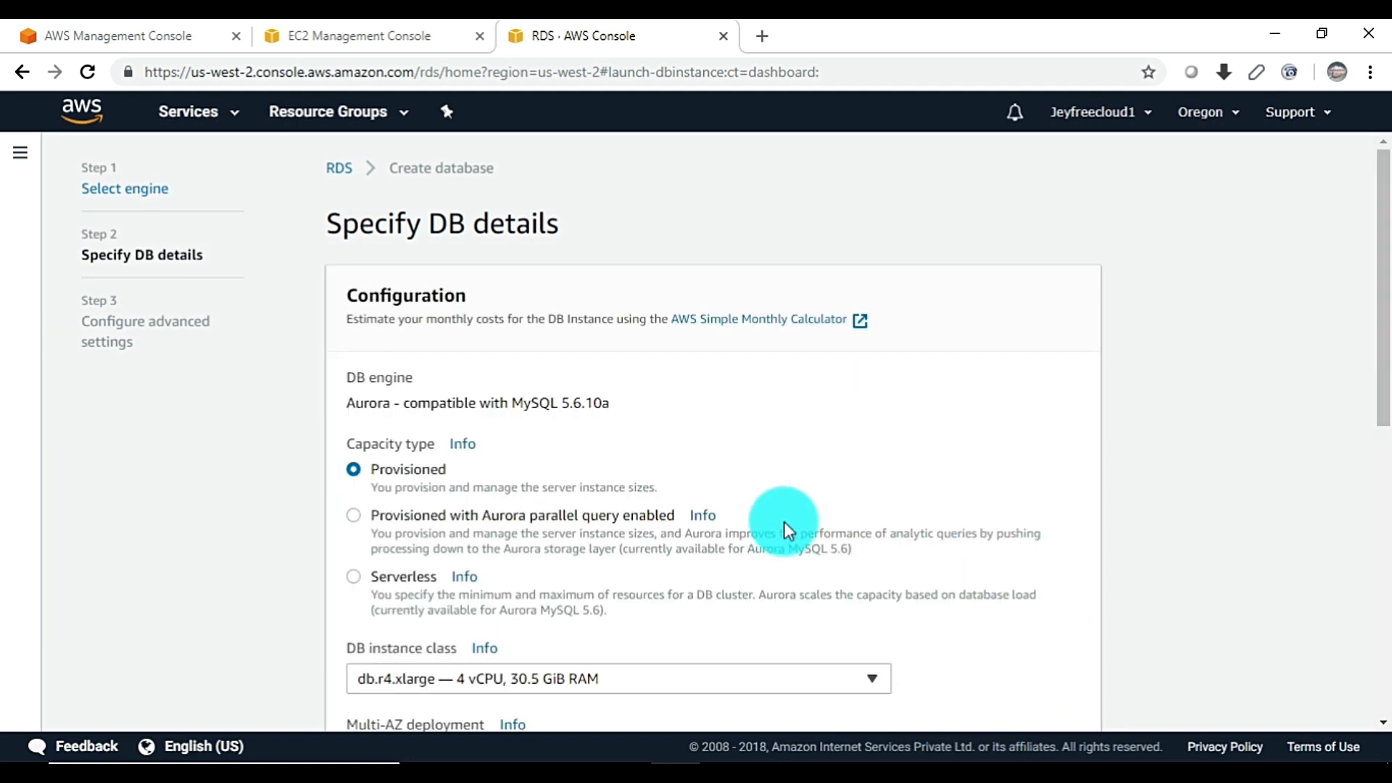
scroll(419, 537, "down", 2)
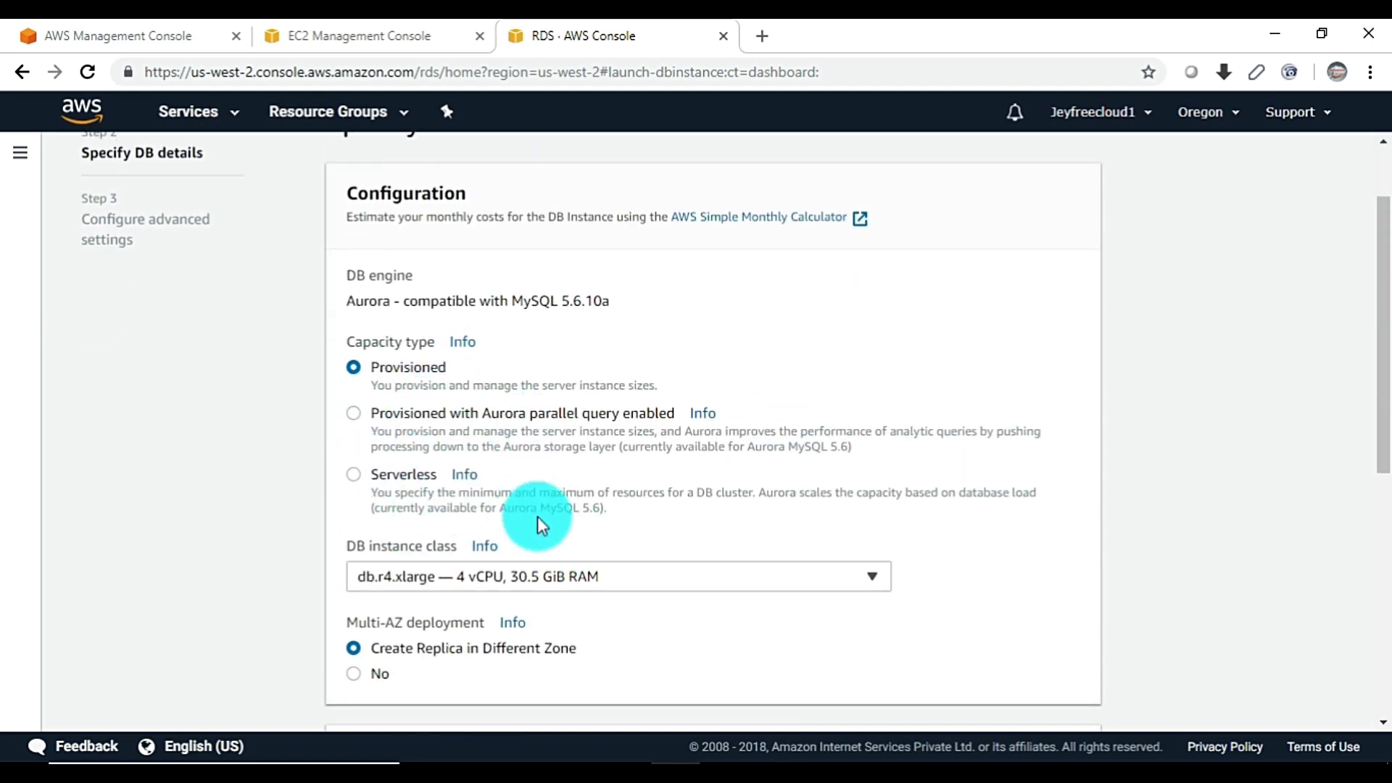
scroll(542, 515, "down", 4)
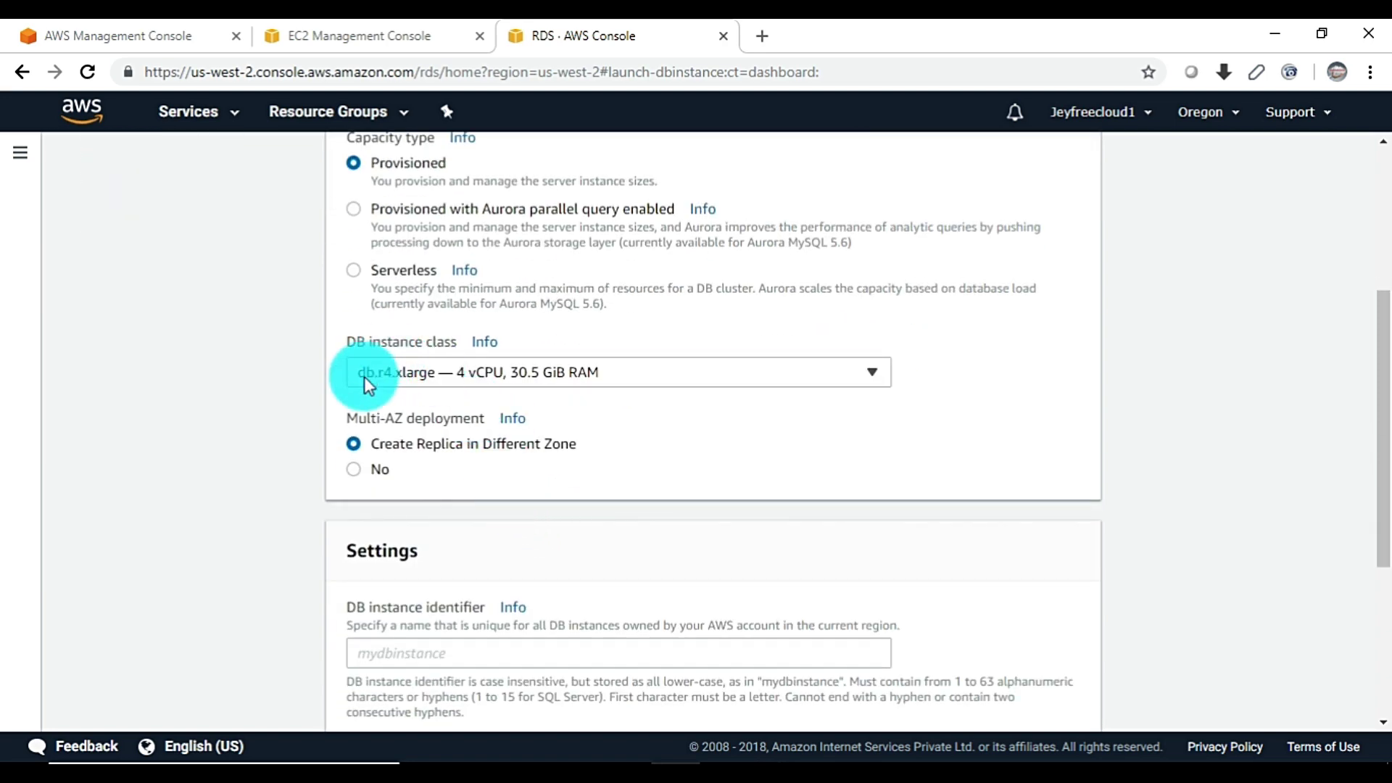
Set the DB instance class to db.t2.small (1 vCPU, 2 GiB RAM)
left_click(502, 372)
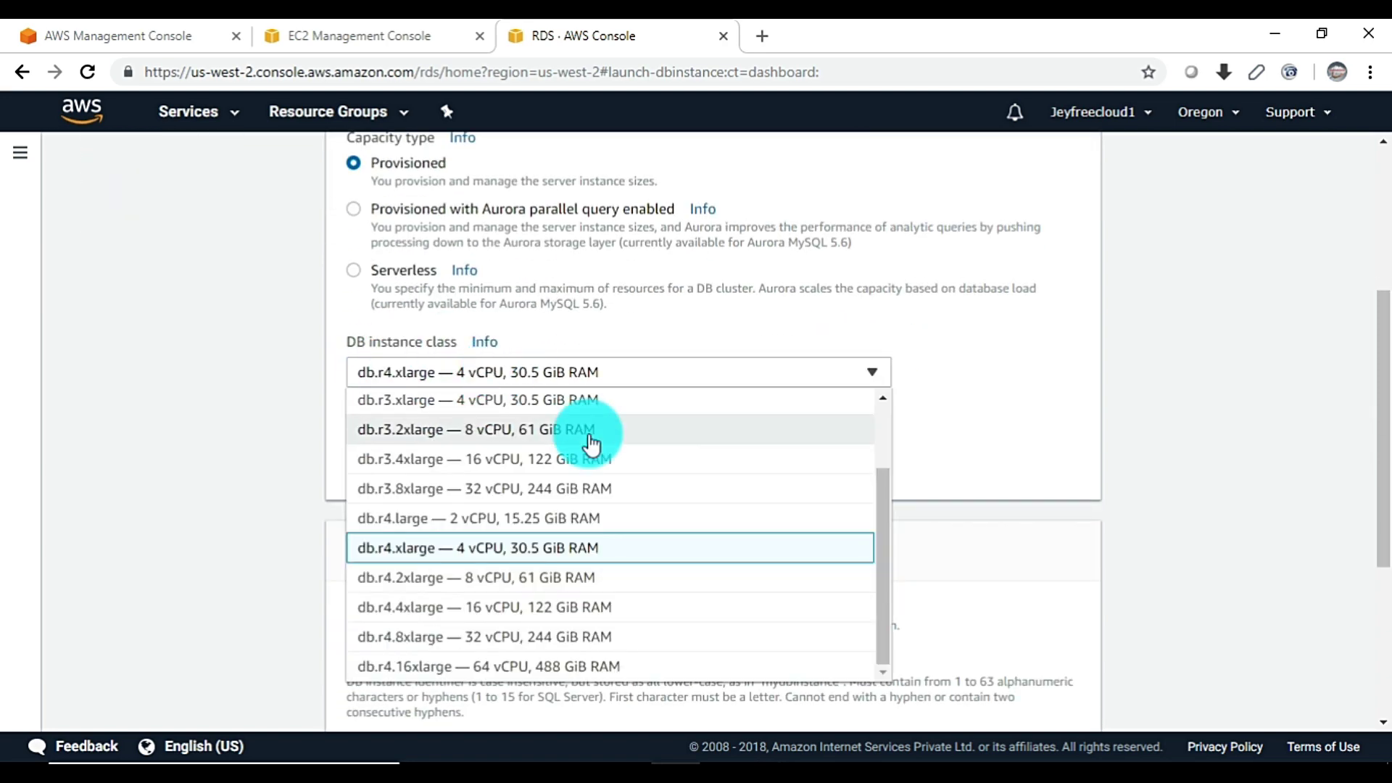
scroll(590, 443, "up", 3)
left_click(444, 403)
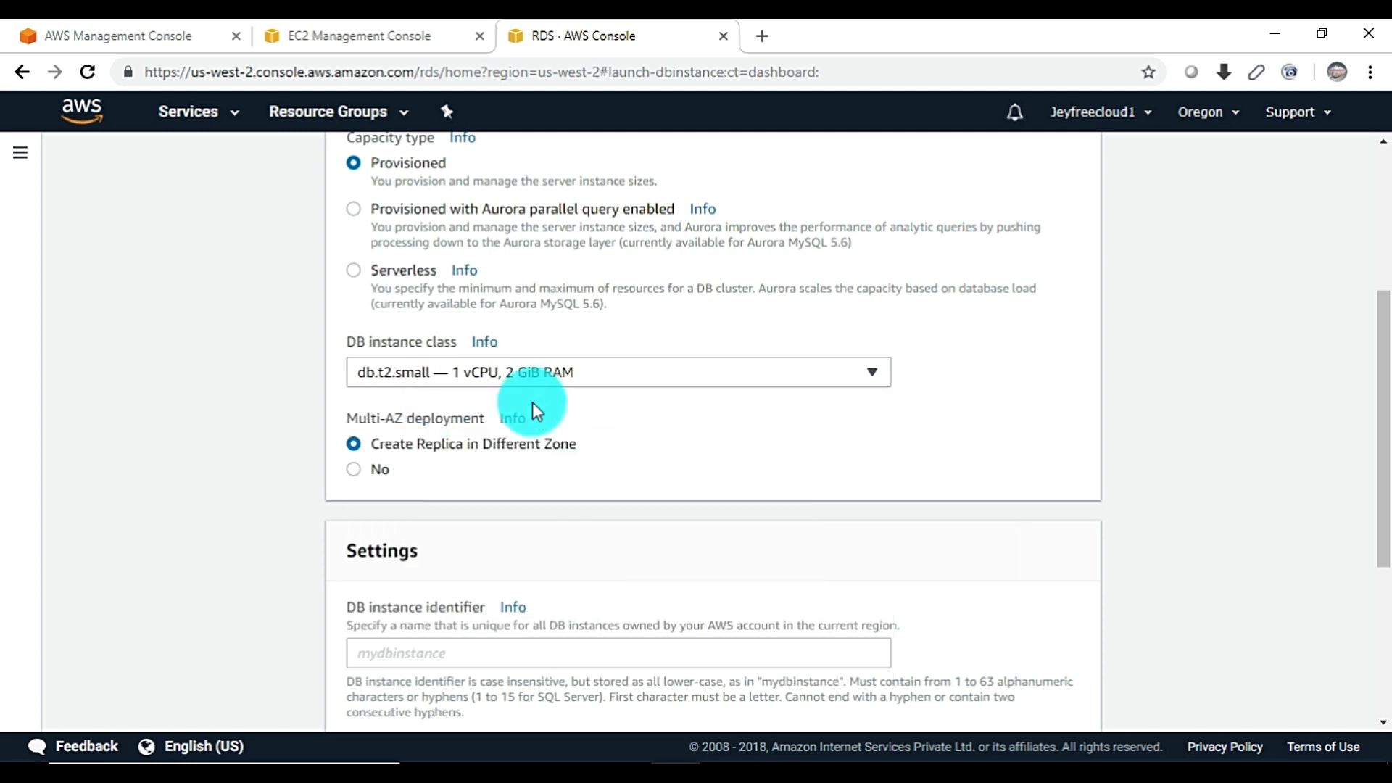
left_click(833, 372)
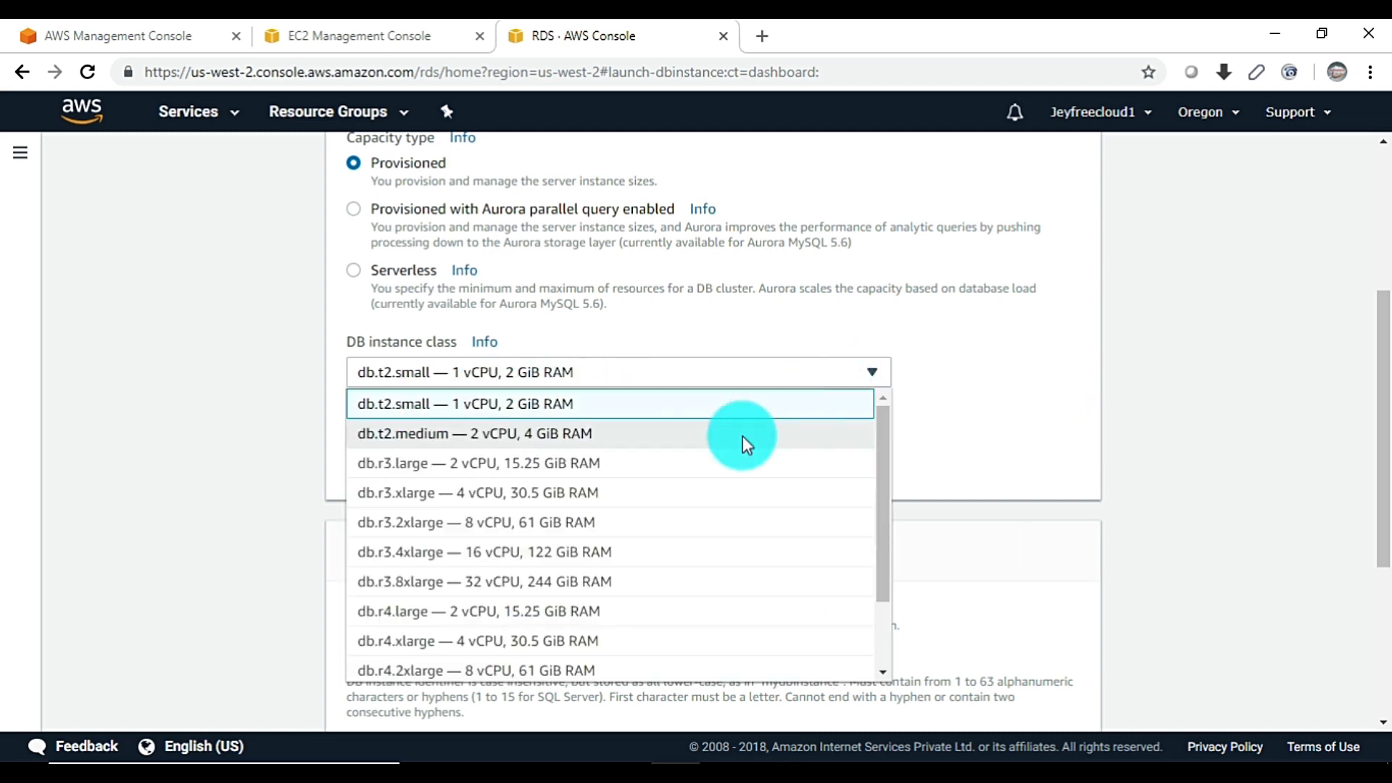
scroll(746, 440, "up", 1)
scroll(708, 464, "up", 3)
scroll(575, 620, "down", 1)
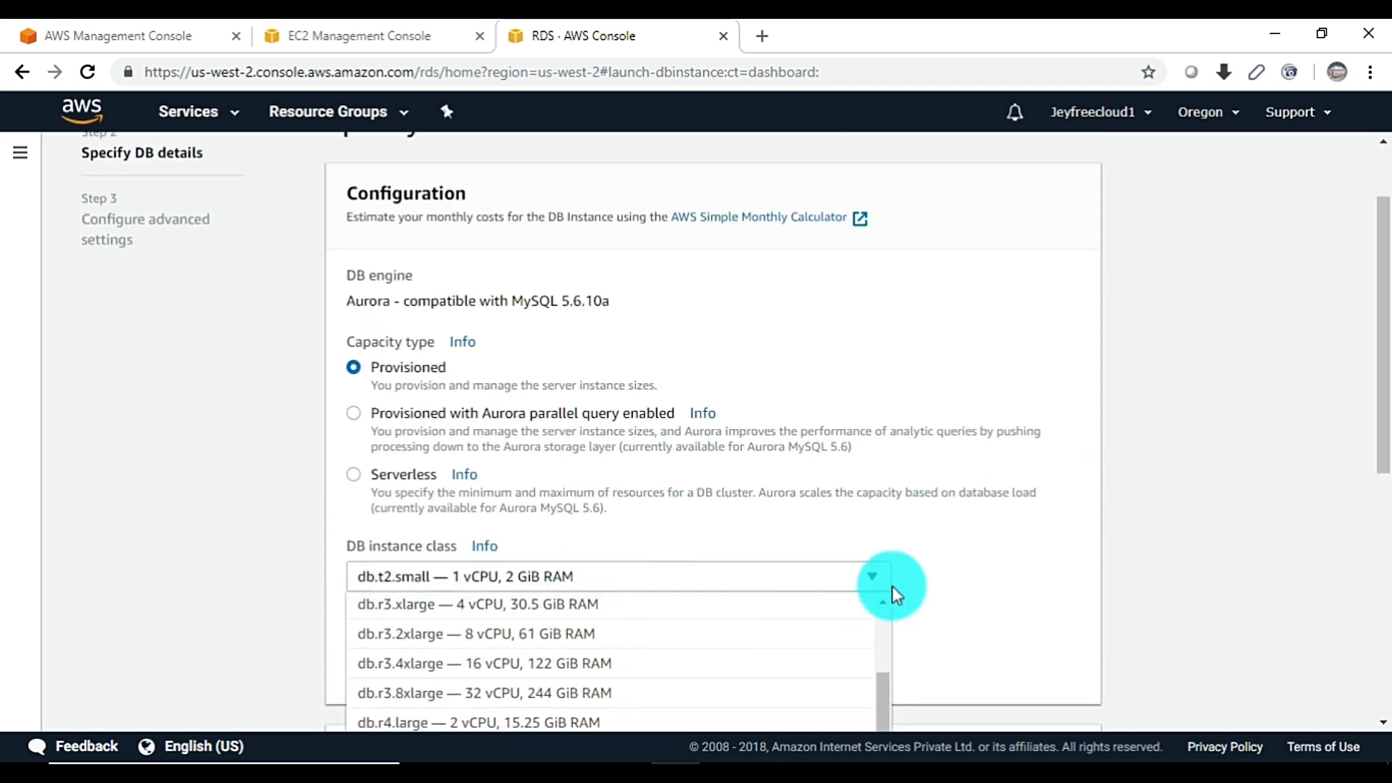
scroll(788, 662, "up", 2)
scroll(1212, 485, "down", 3)
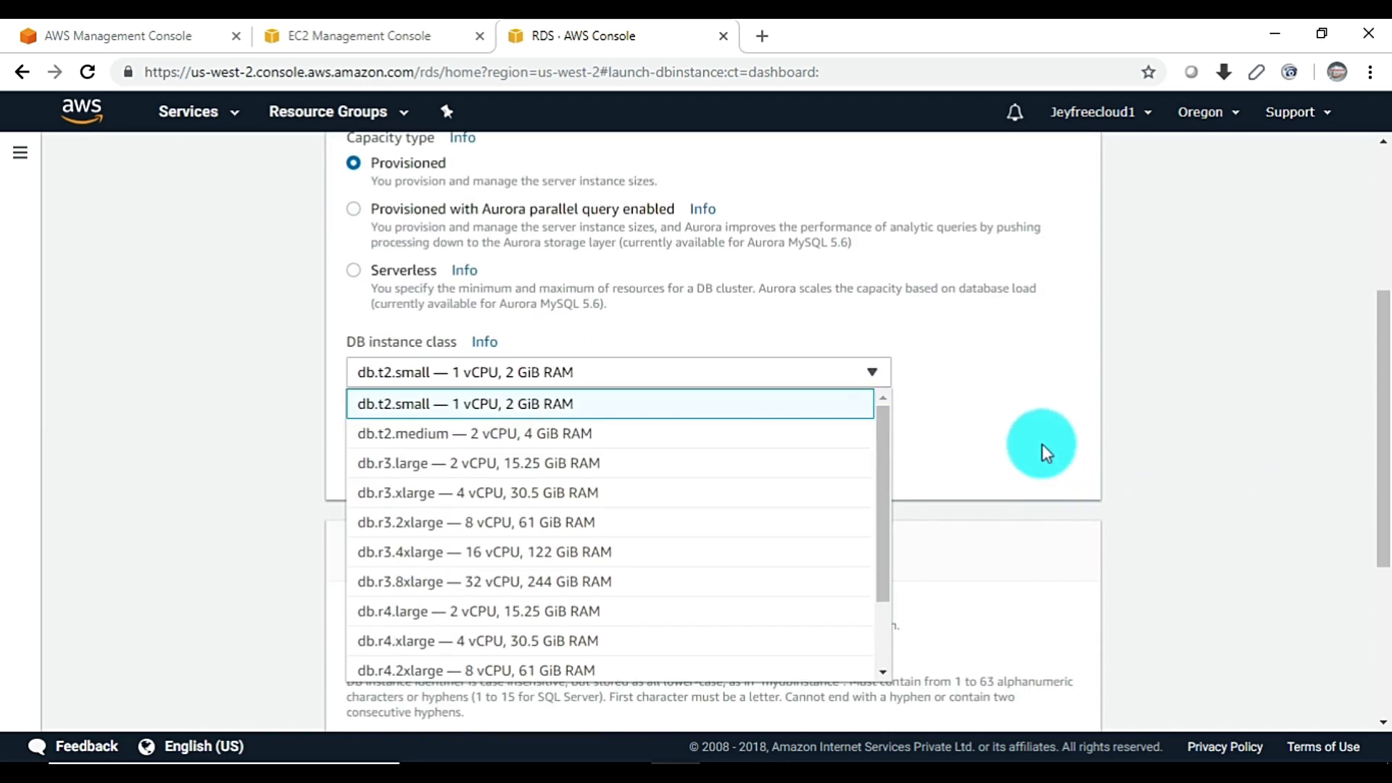
left_click(1041, 443)
scroll(979, 438, "down", 3)
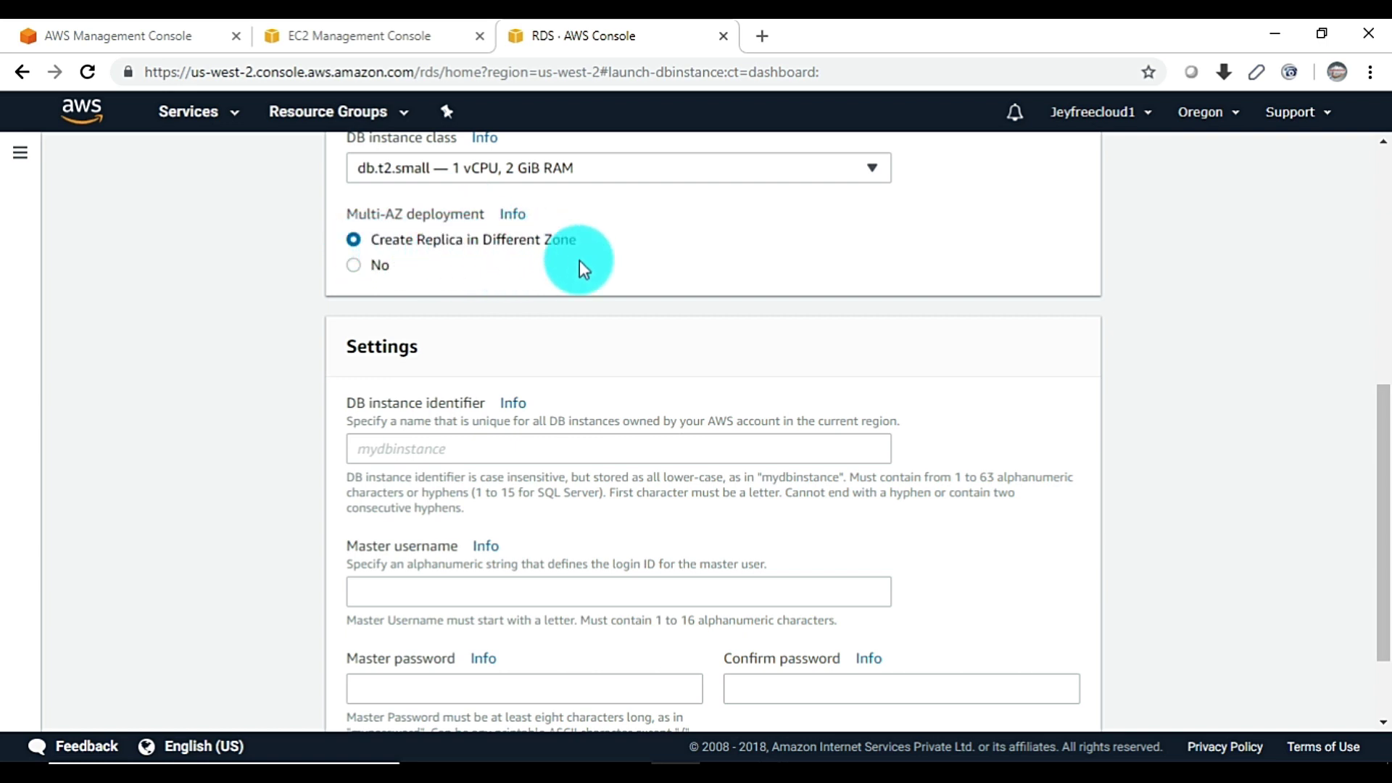
Name the DB instance jeydbinstance with master username jeydbuser
scroll(605, 290, "down", 2)
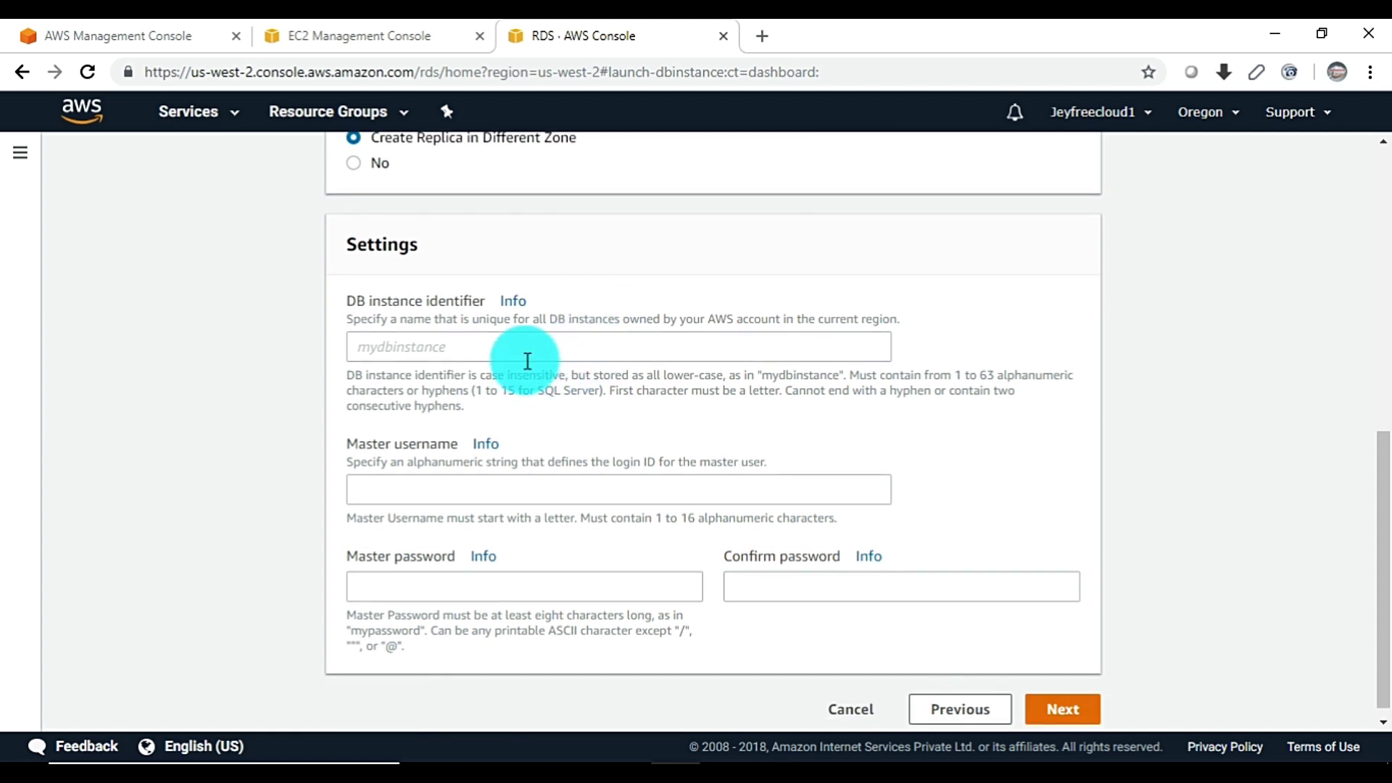
left_click(529, 348)
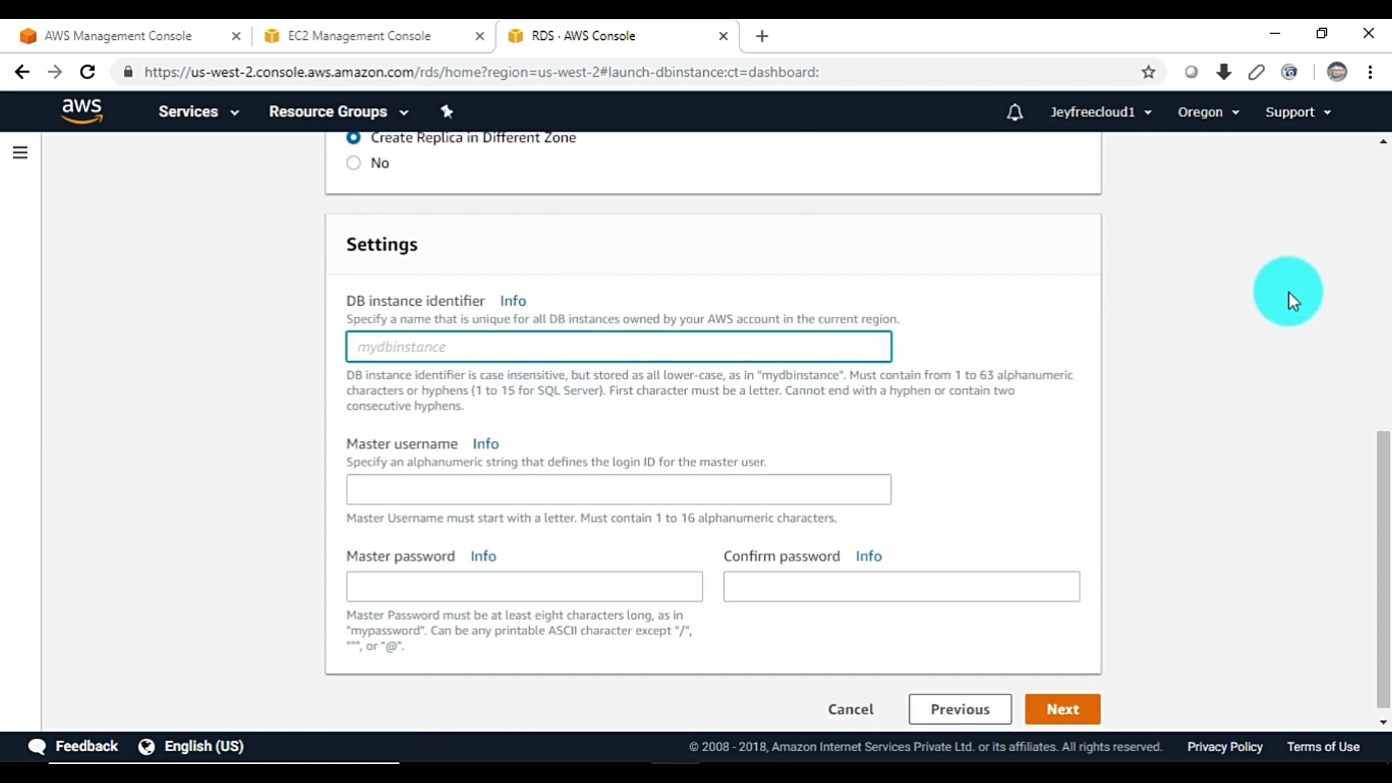
type("jeydbinstance")
key("Tab")
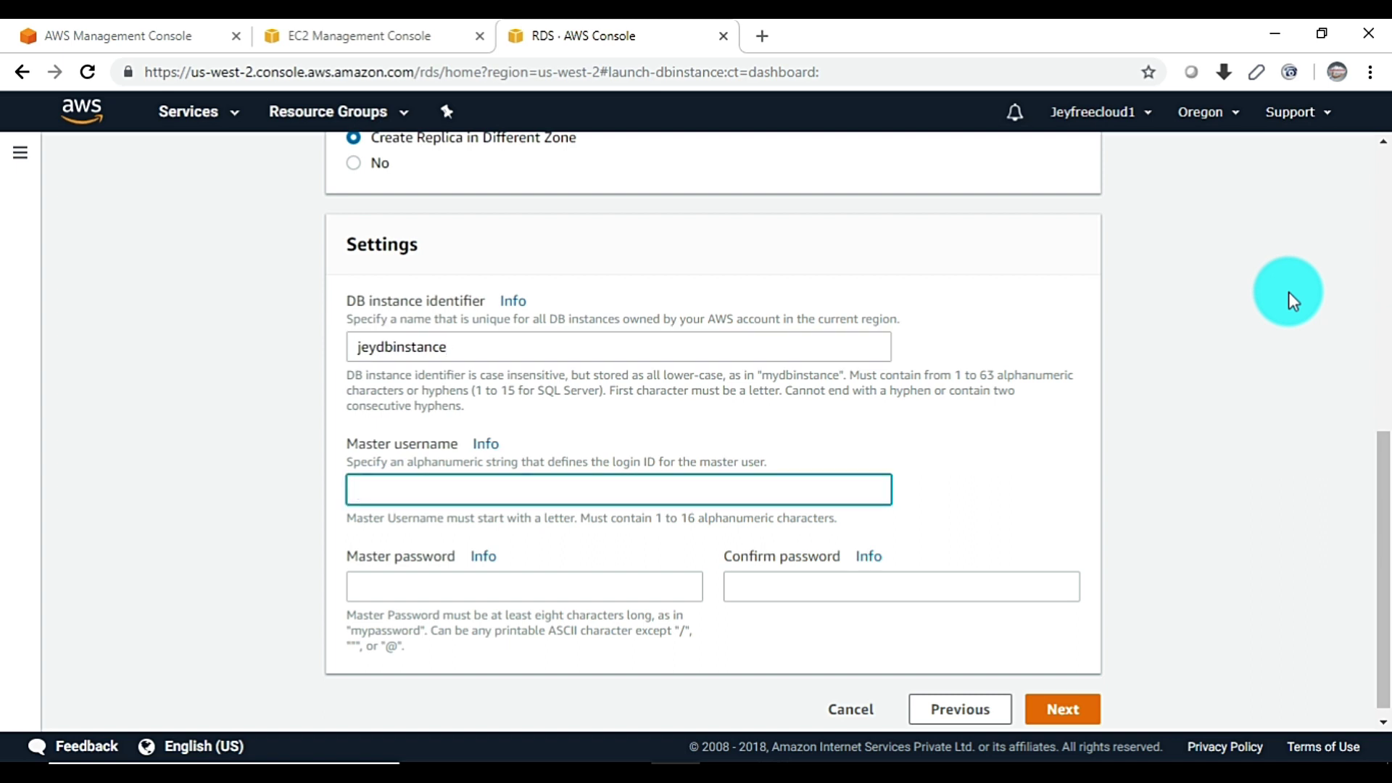
type("jeydbuser")
Enter and confirm the master password, then continue to advanced settings
key("Tab")
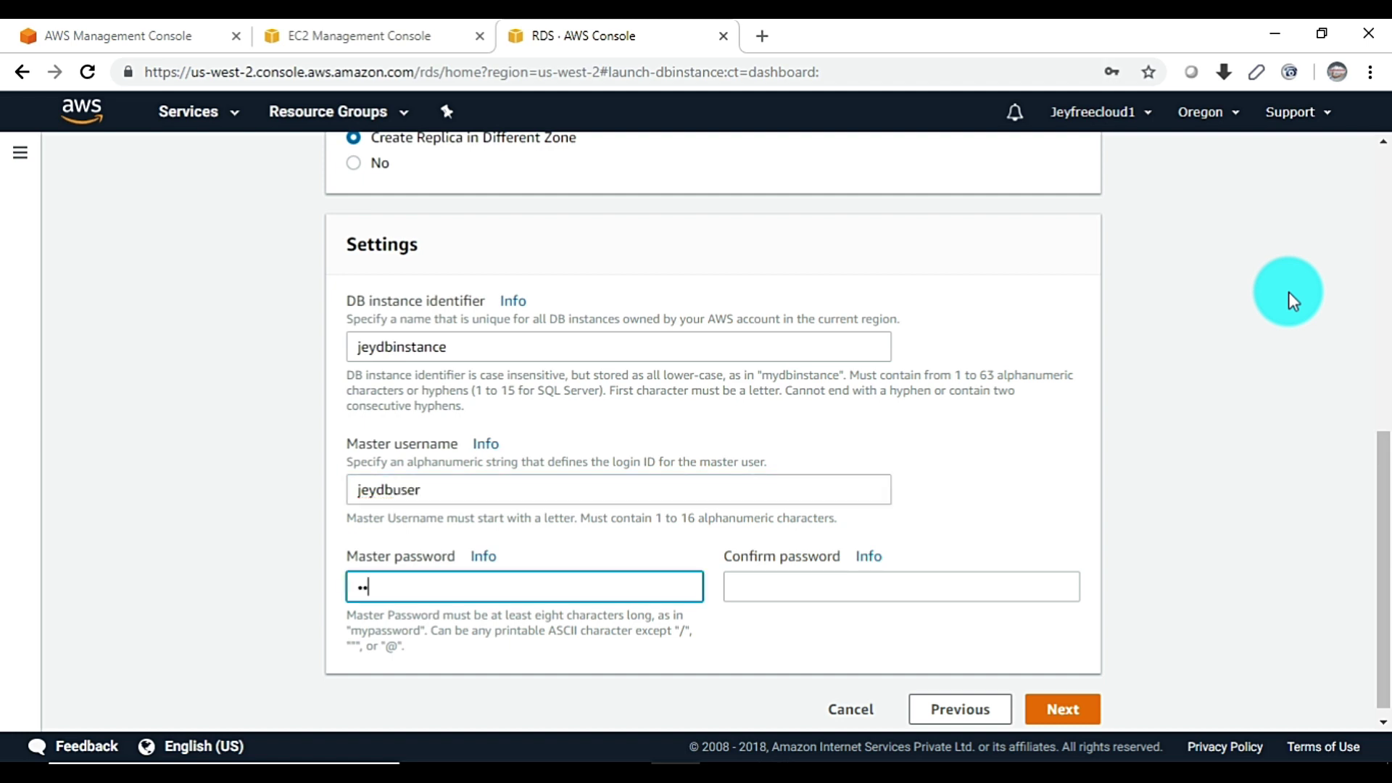
key("BackSpace")
key("BackSpace")
key("BackSpace")
key("BackSpace")
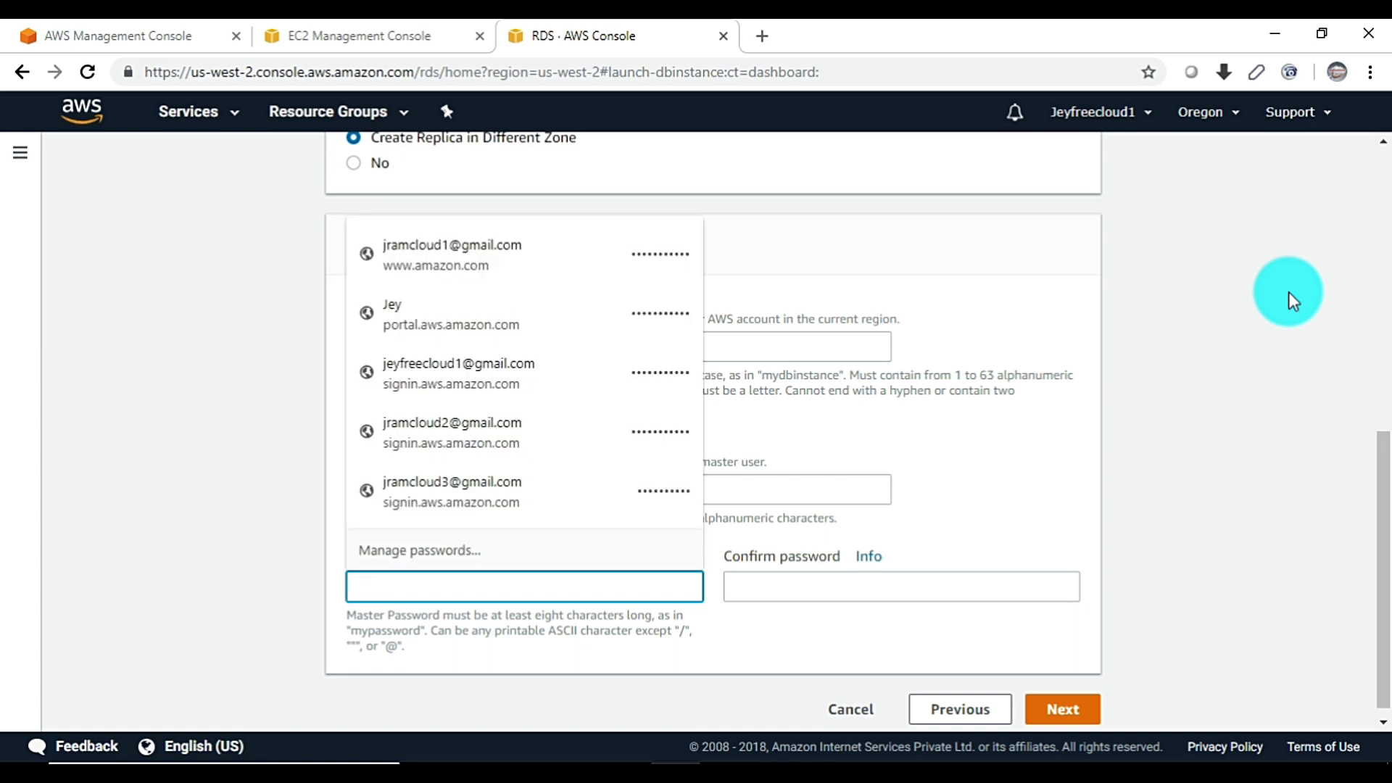
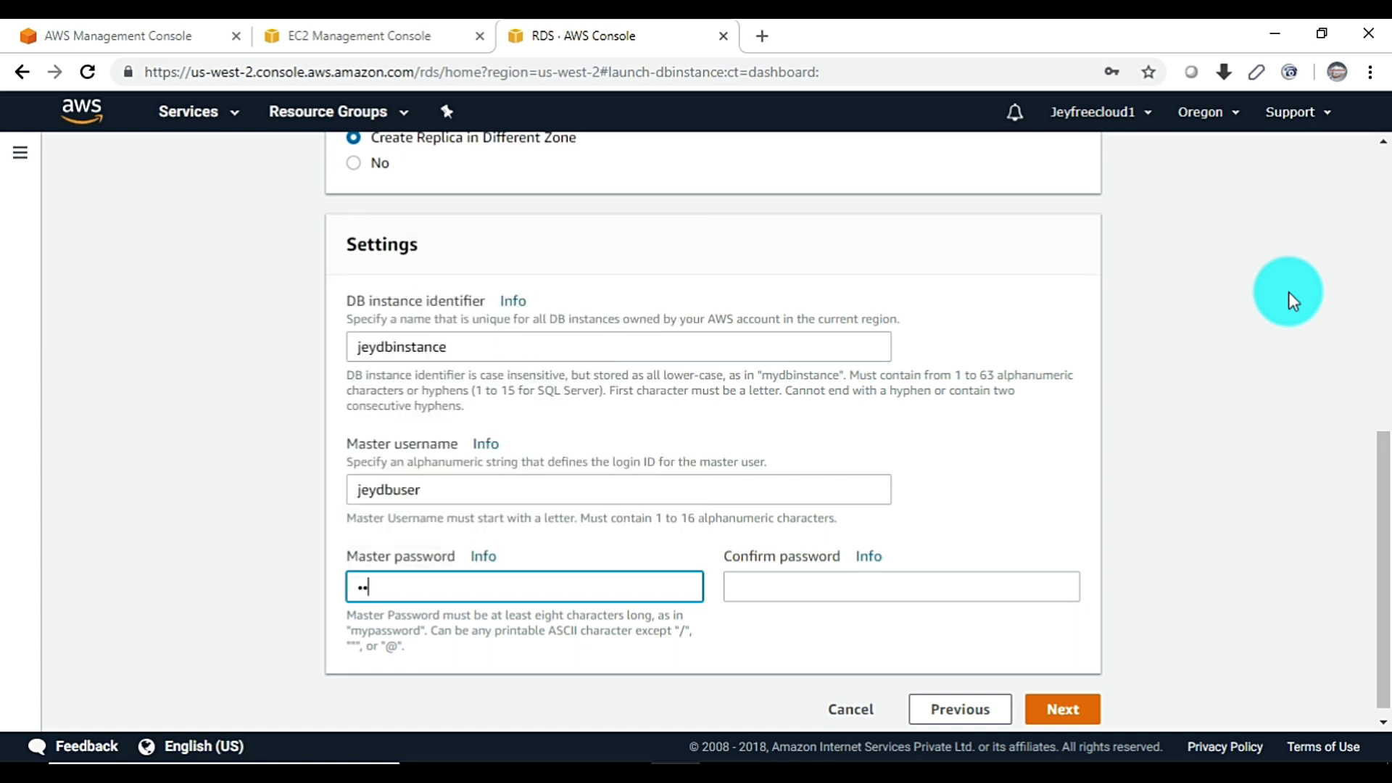
key("BackSpace")
key("BackSpace")
key("BackSpace")
key("BackSpace")
key("Tab")
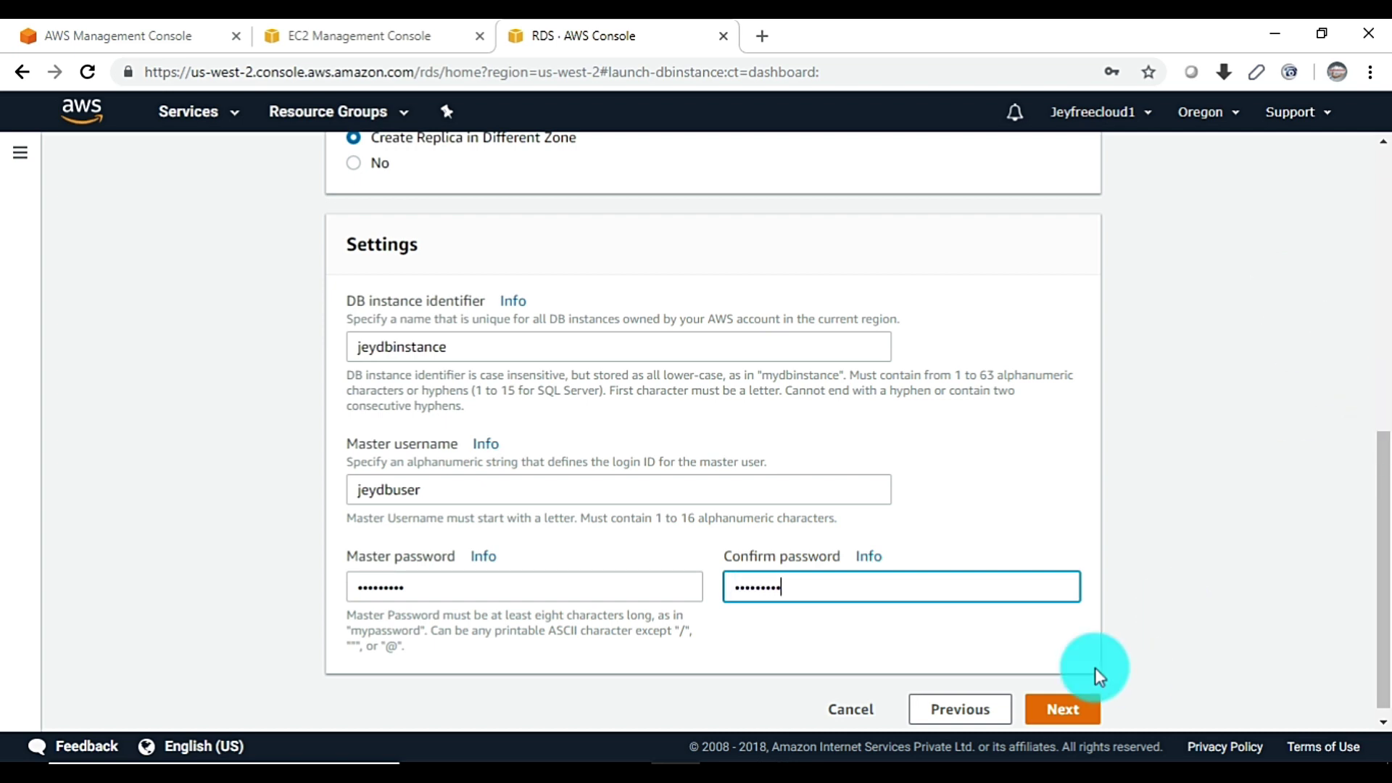
left_click(1064, 709)
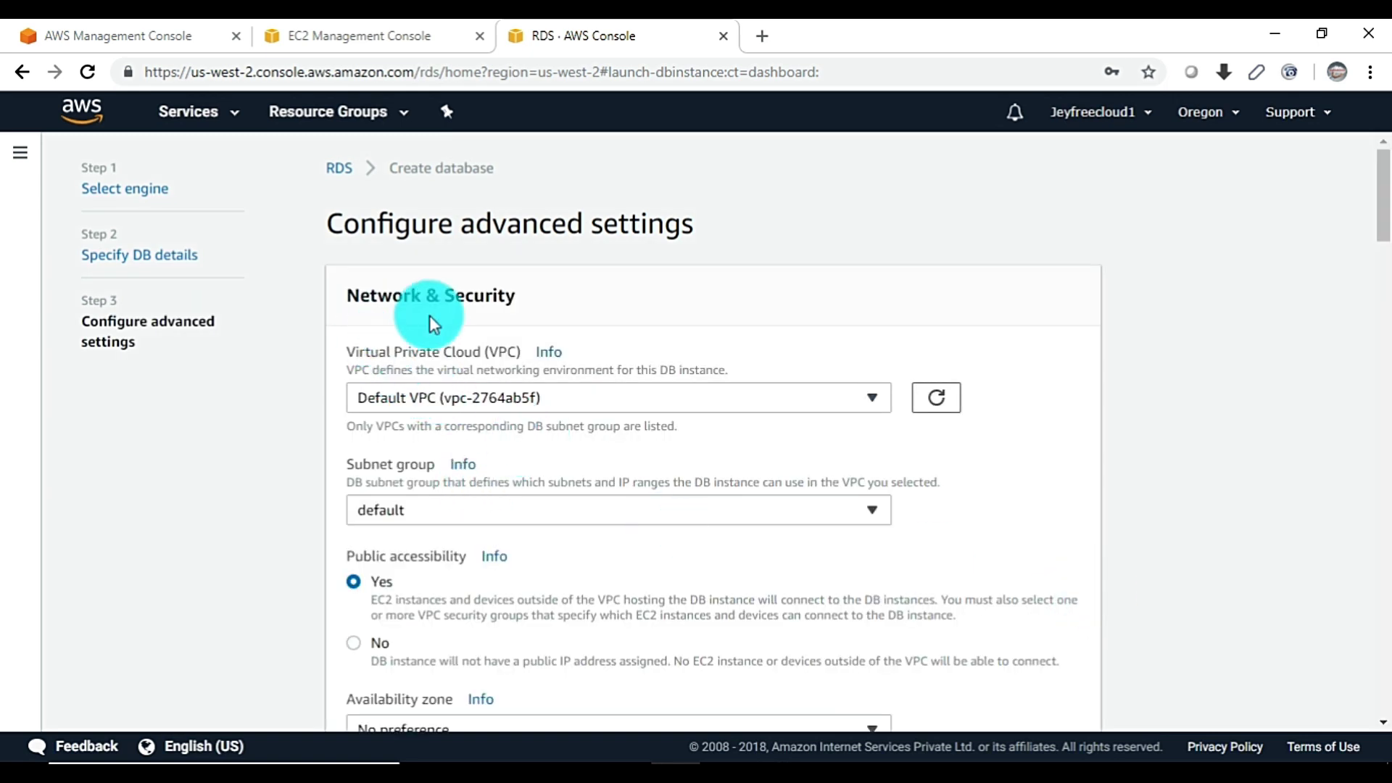
Keep the default VPC and subnet group and place the database in us-west-2a
left_click(562, 398)
left_click(1140, 401)
scroll(1139, 401, "down", 3)
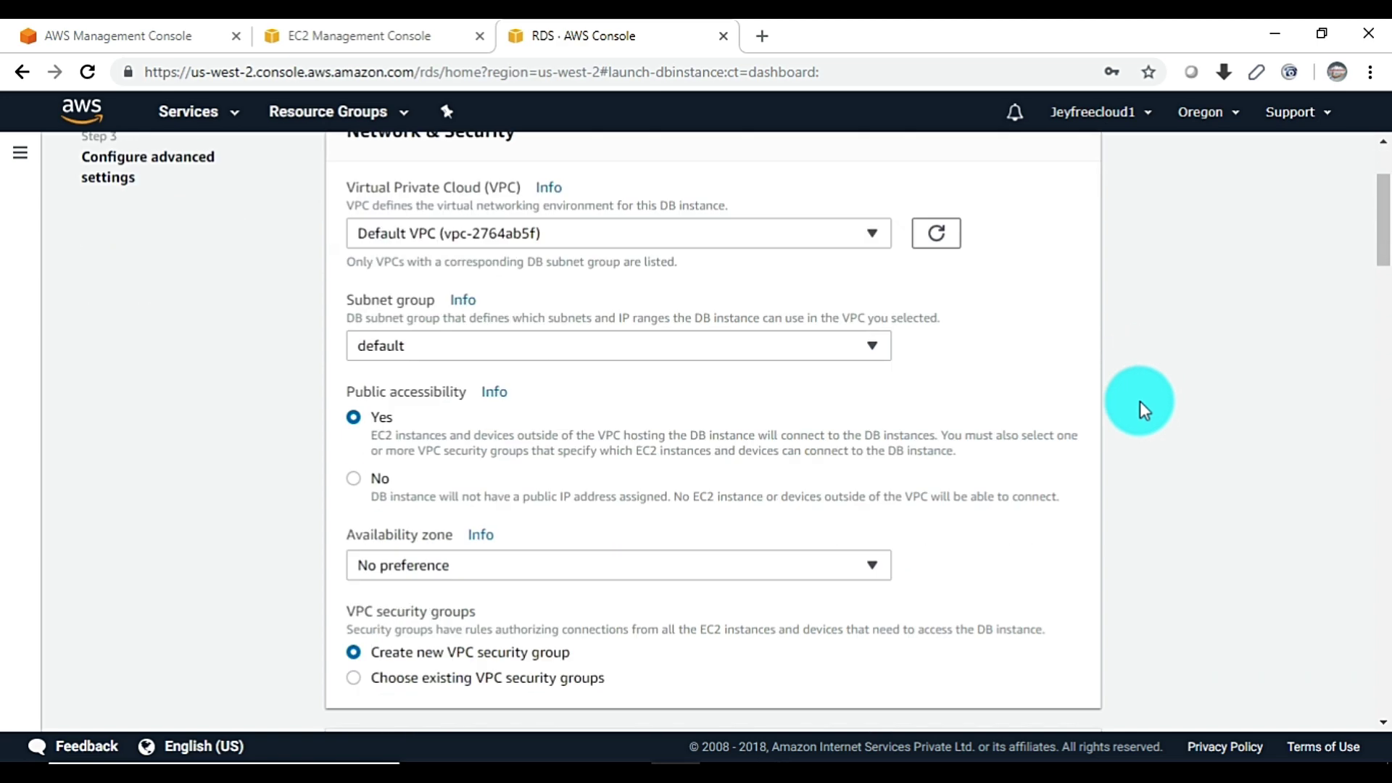
left_click(436, 306)
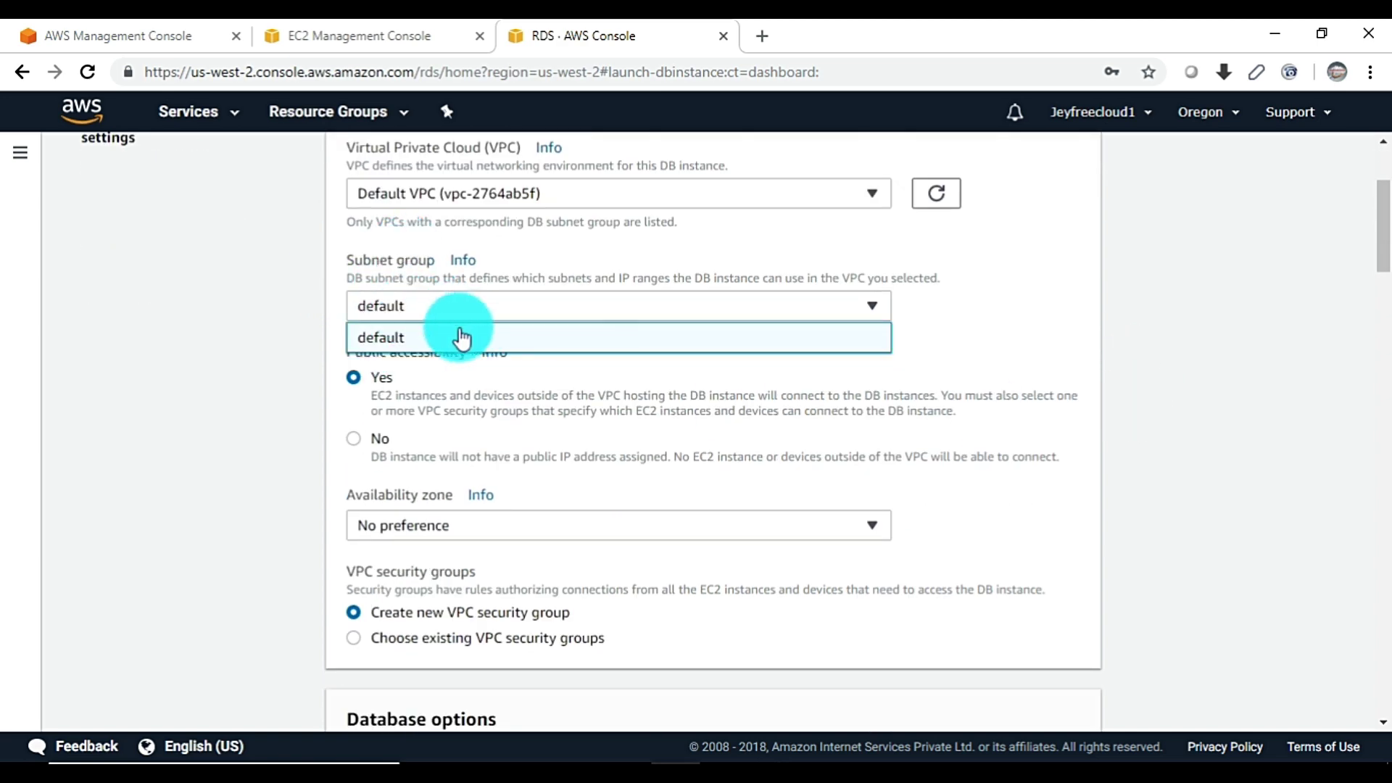
left_click(647, 330)
scroll(681, 402, "down", 3)
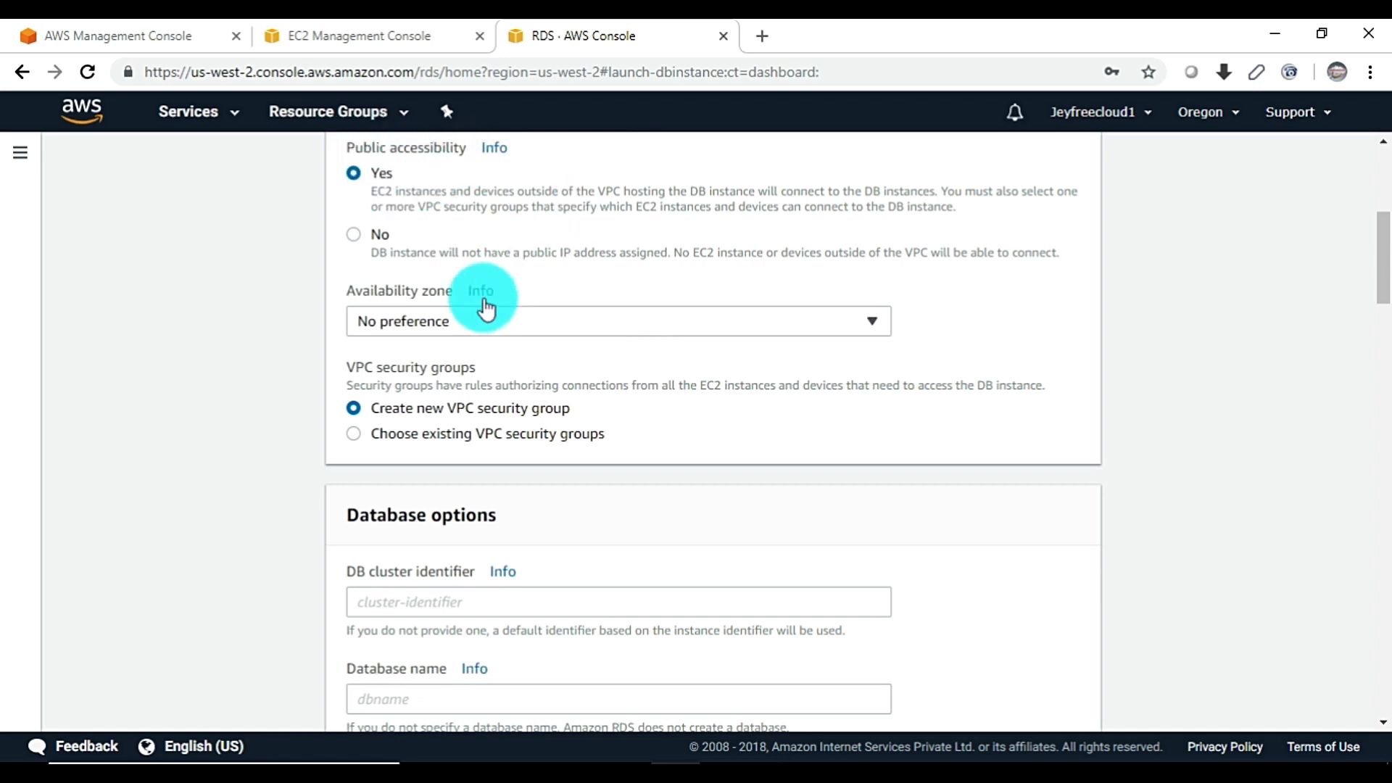
left_click(563, 329)
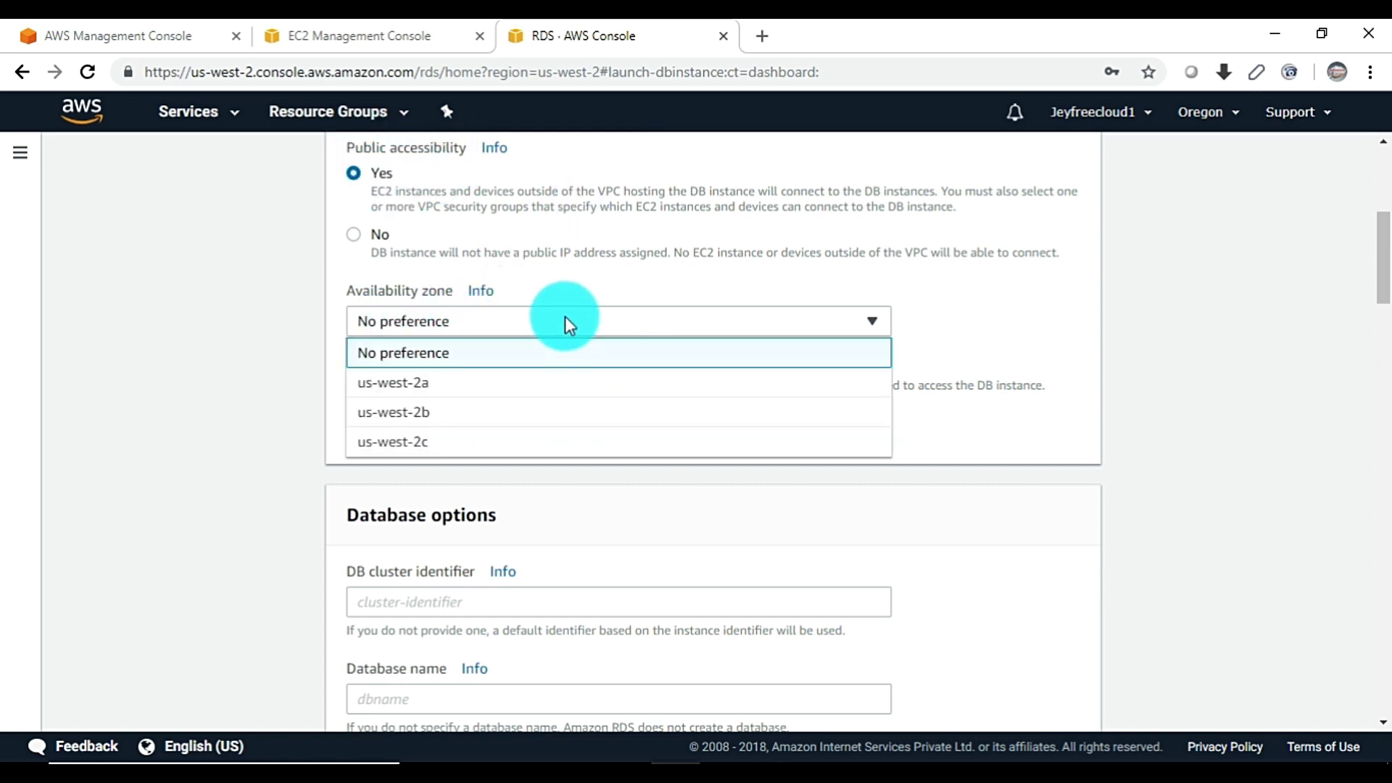
left_click(406, 388)
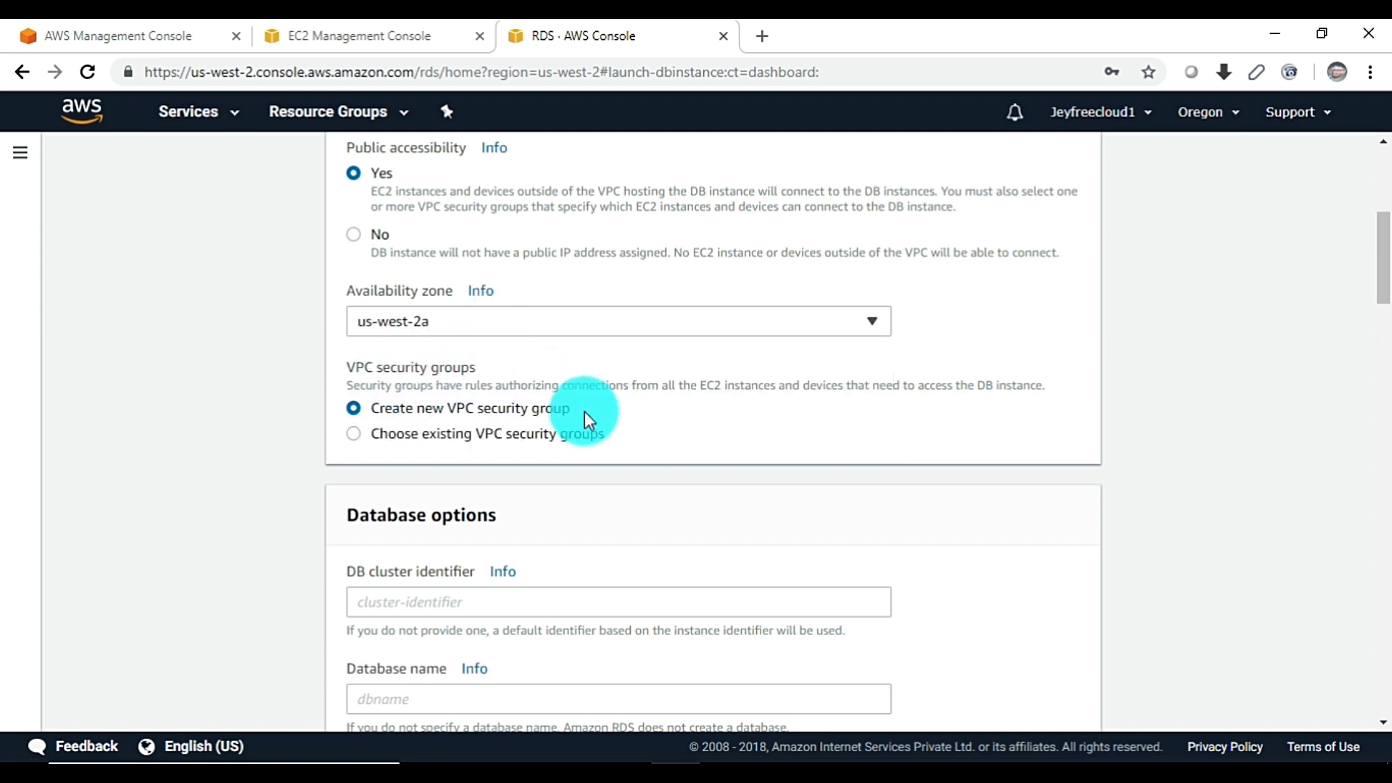
Replace the default security group with the existing rds-launch-wizard group
left_click(368, 441)
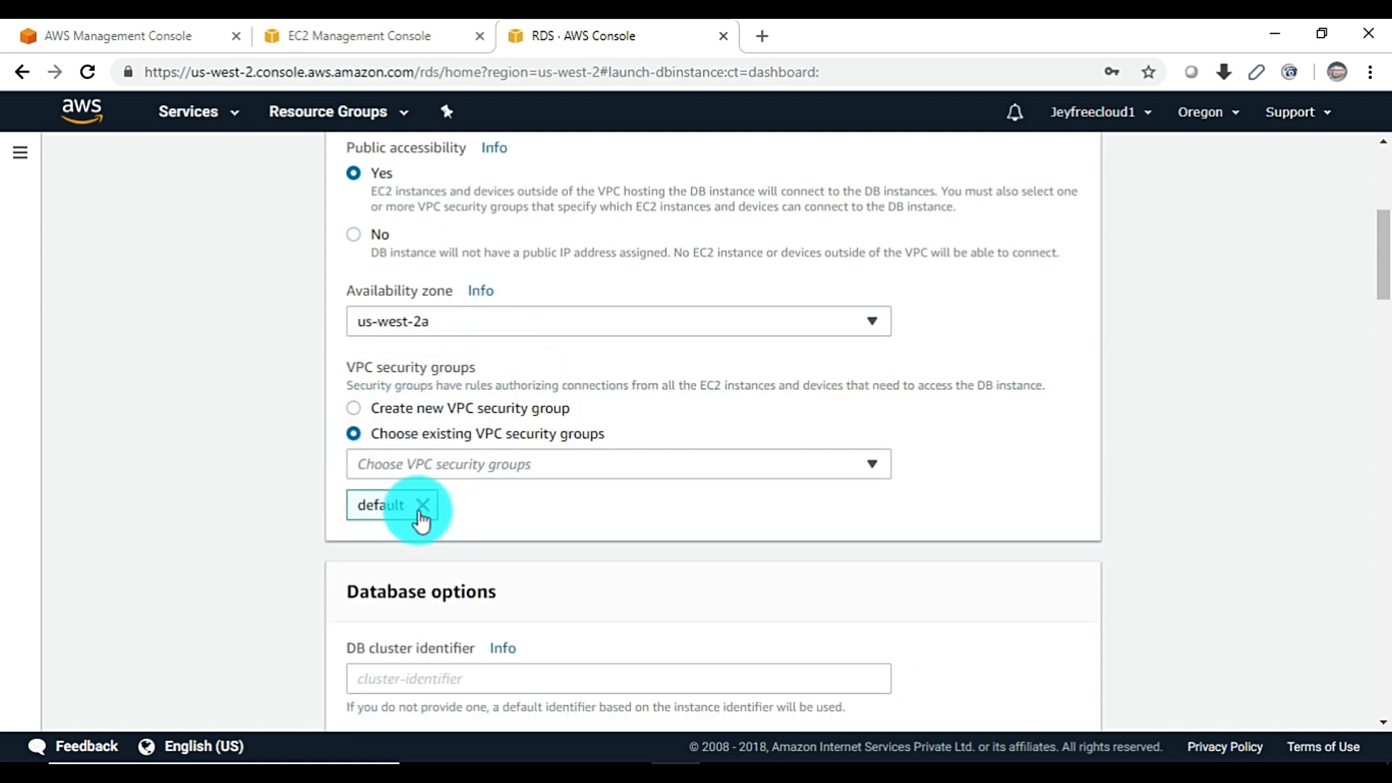
left_click(414, 507)
left_click(484, 461)
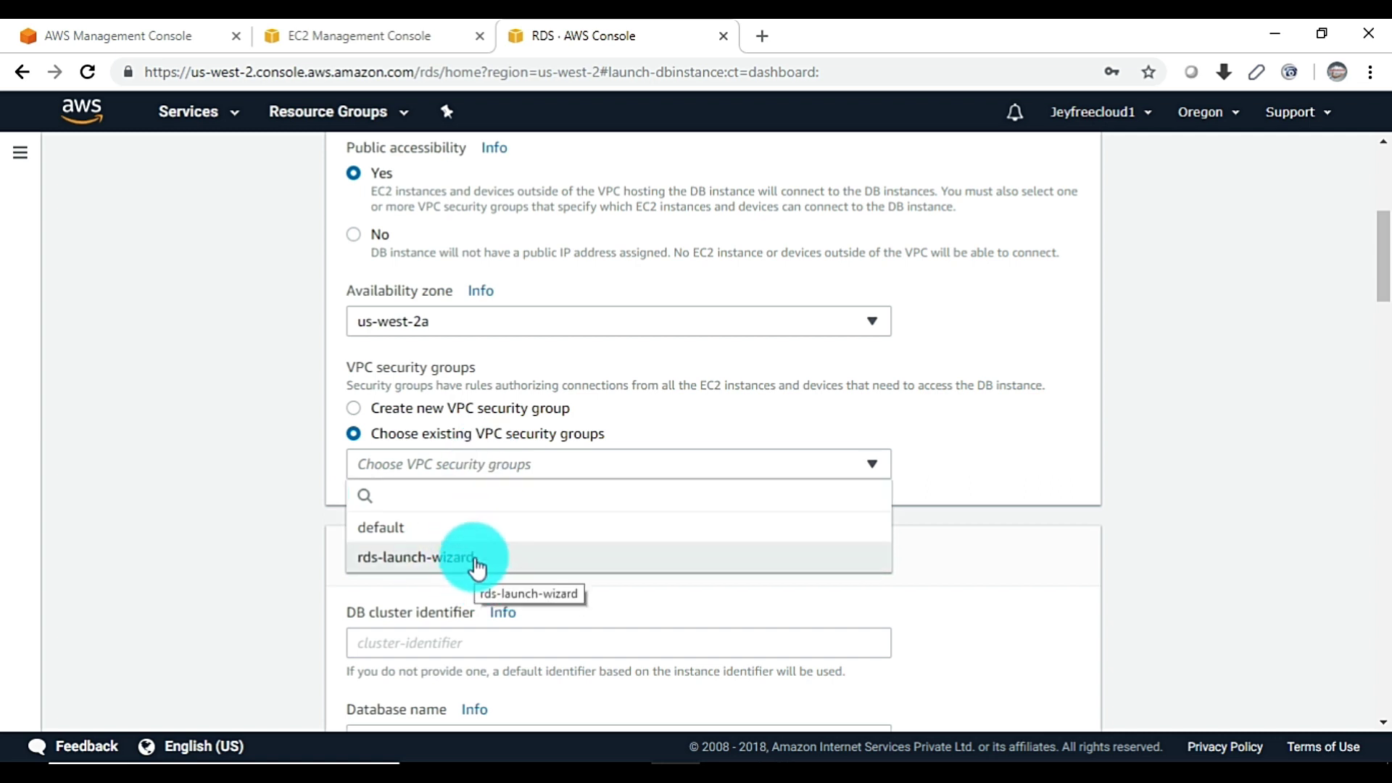
left_click(463, 560)
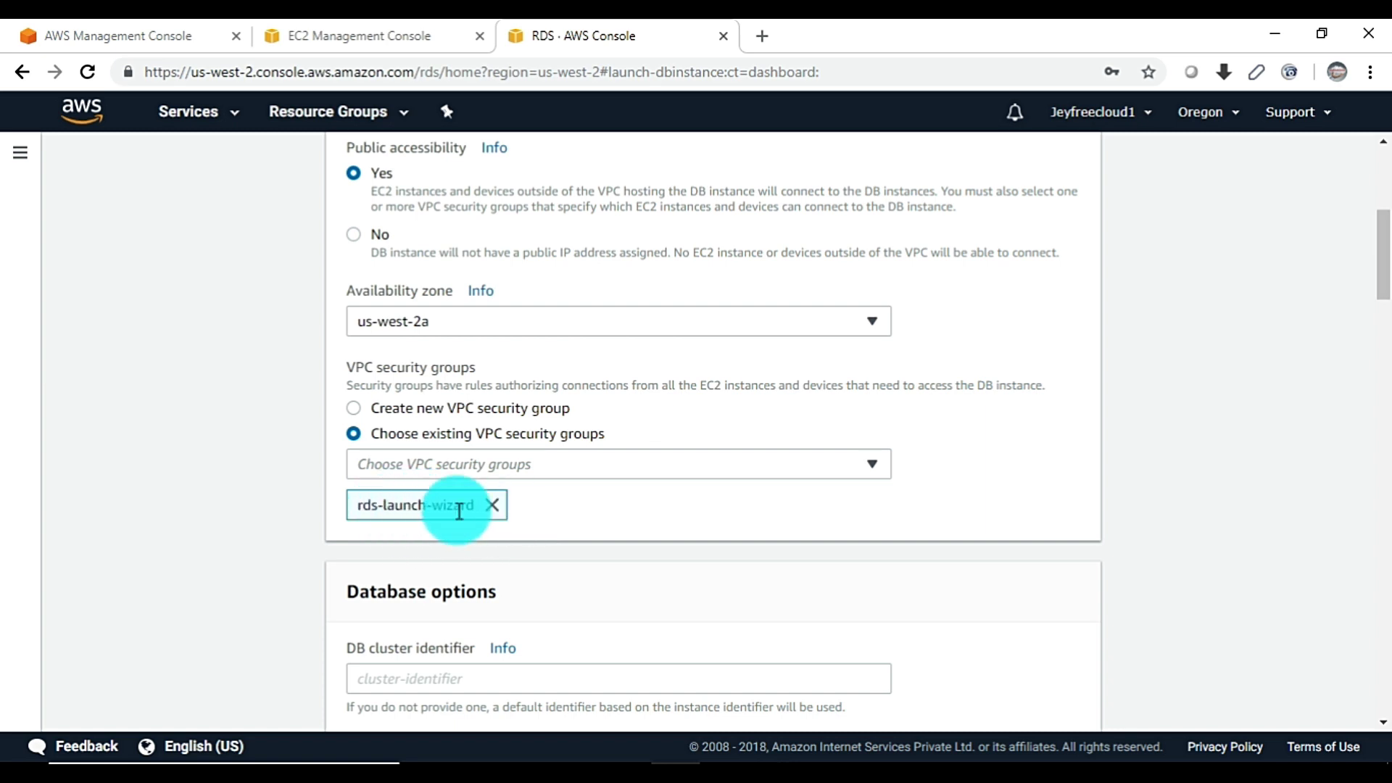
Enter jeydb-cluster as the cluster identifier and jeydb as the database name, keeping port 3306
scroll(468, 493, "down", 3)
left_click(476, 480)
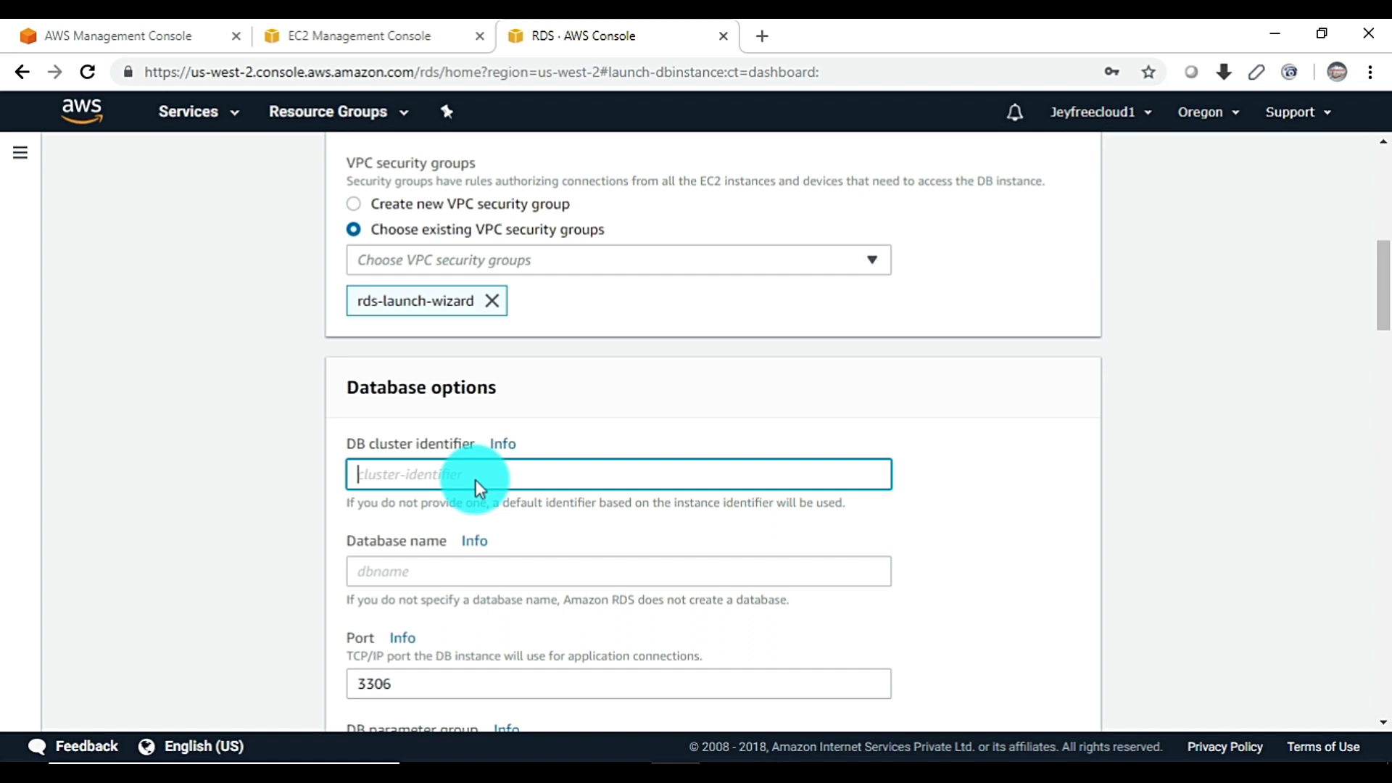
type("jeydb")
type("-cl")
type("ust")
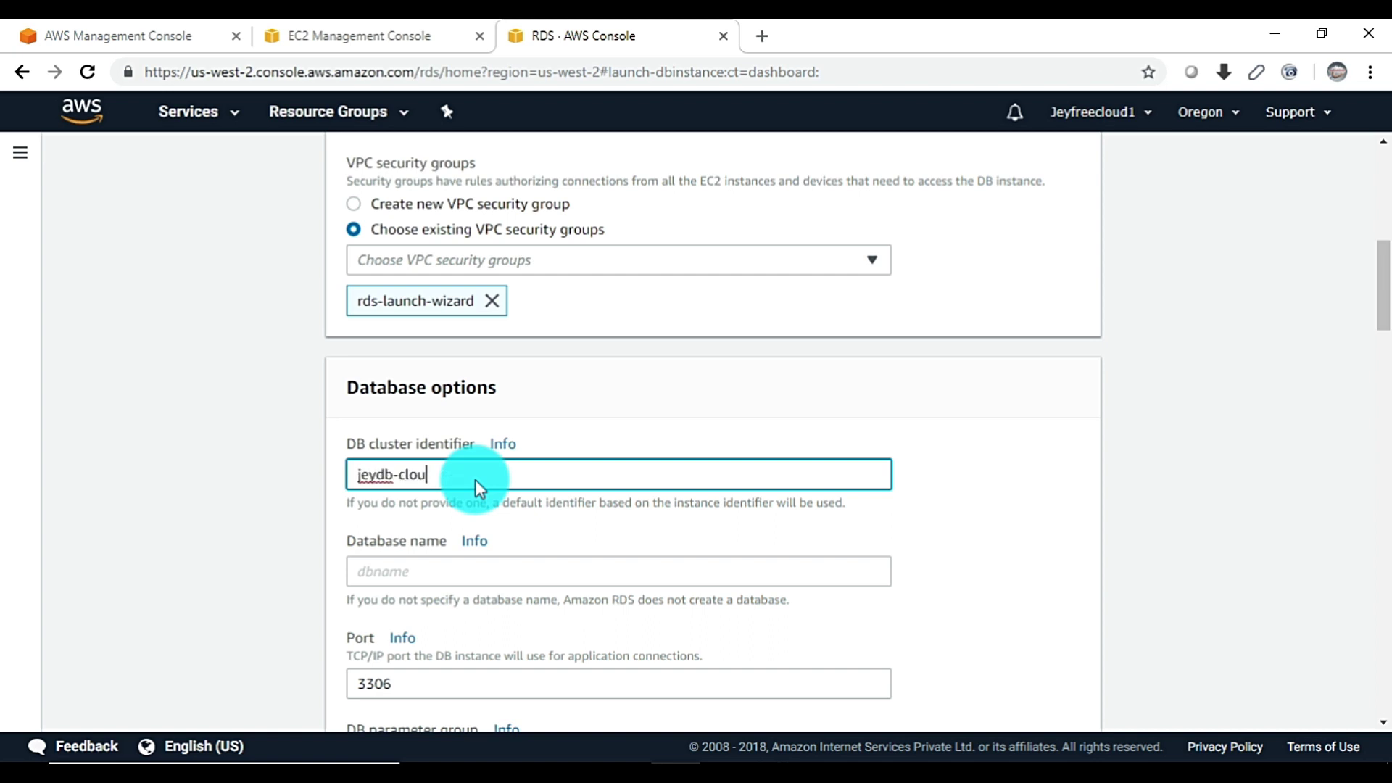
key("BackSpace")
key("BackSpace")
key("BackSpace")
type("uster")
key("Tab")
type("jeydb")
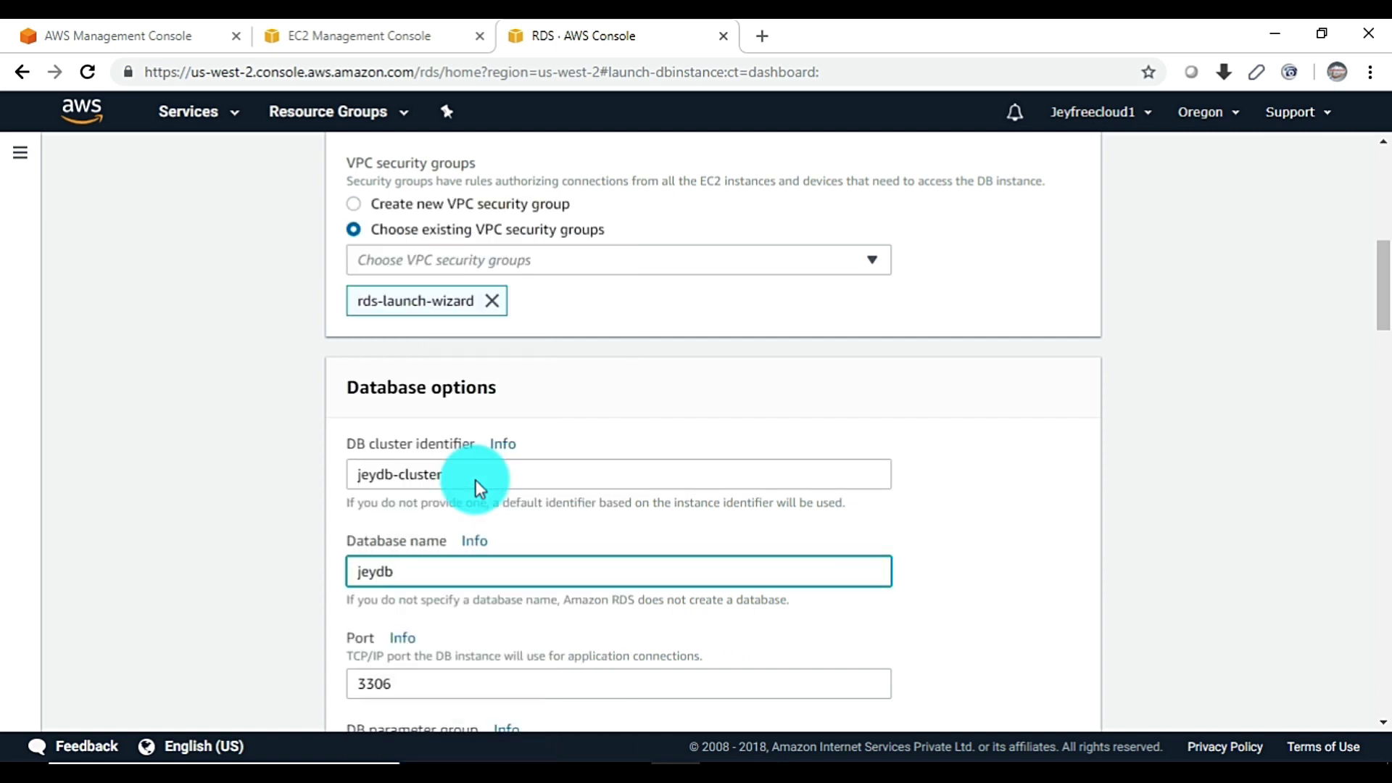
left_click(934, 567)
scroll(931, 566, "down", 4)
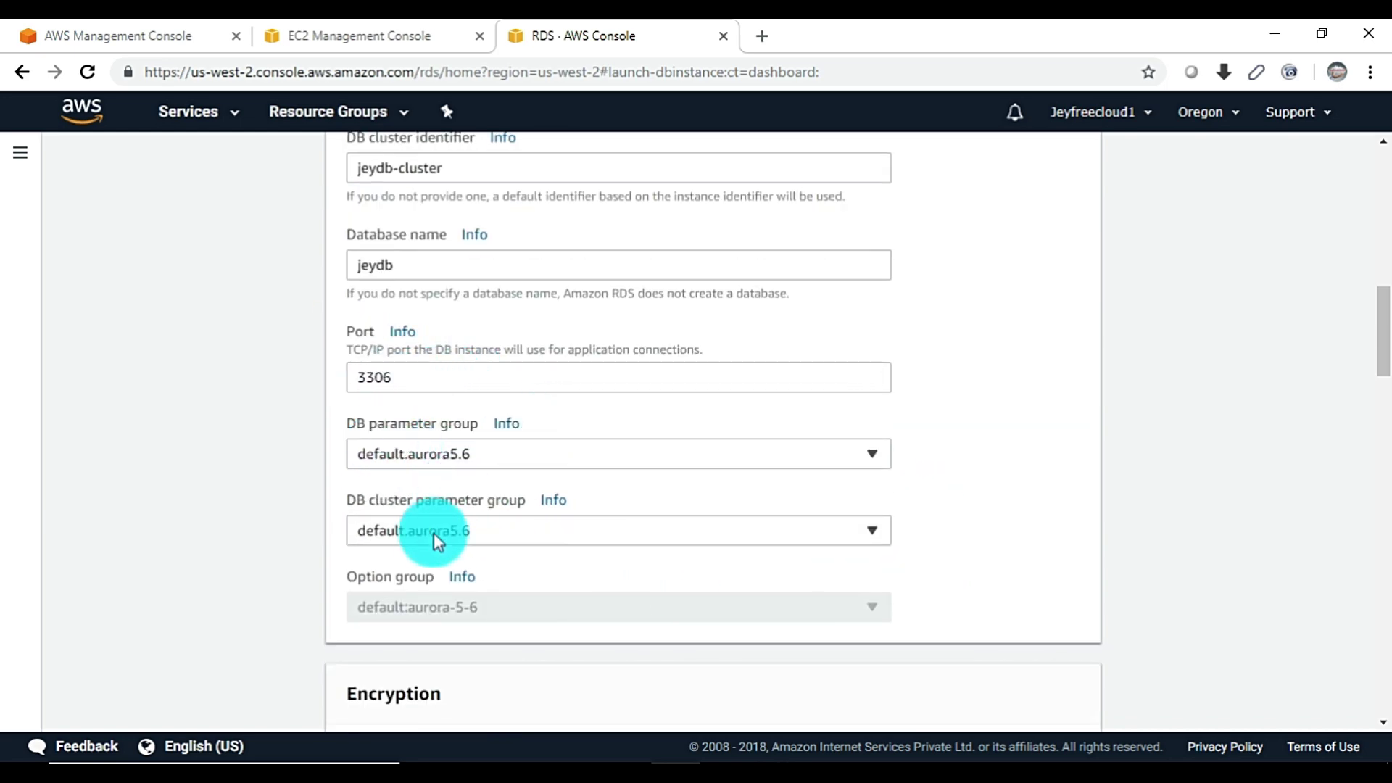
scroll(595, 507, "down", 7)
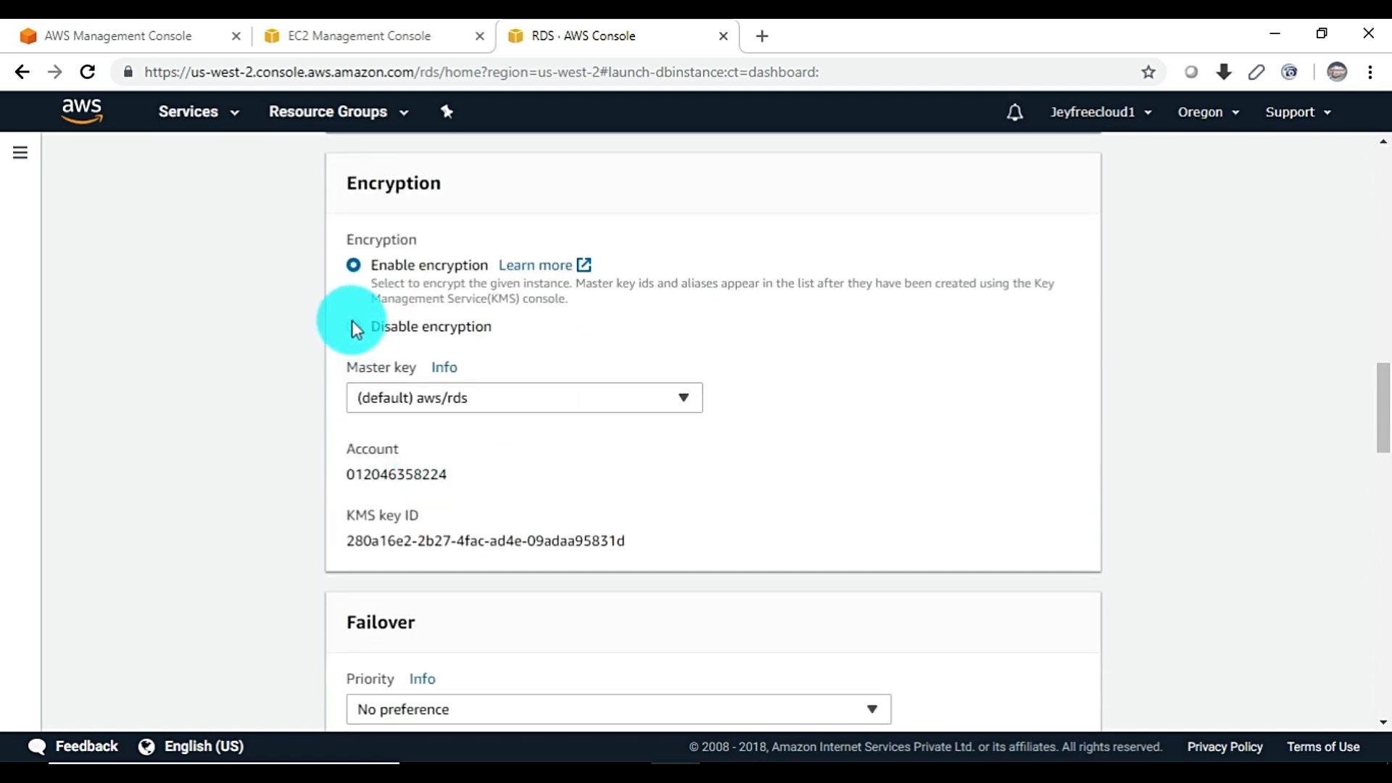
Disable encryption and keep backup retention at 1 day
left_click(350, 324)
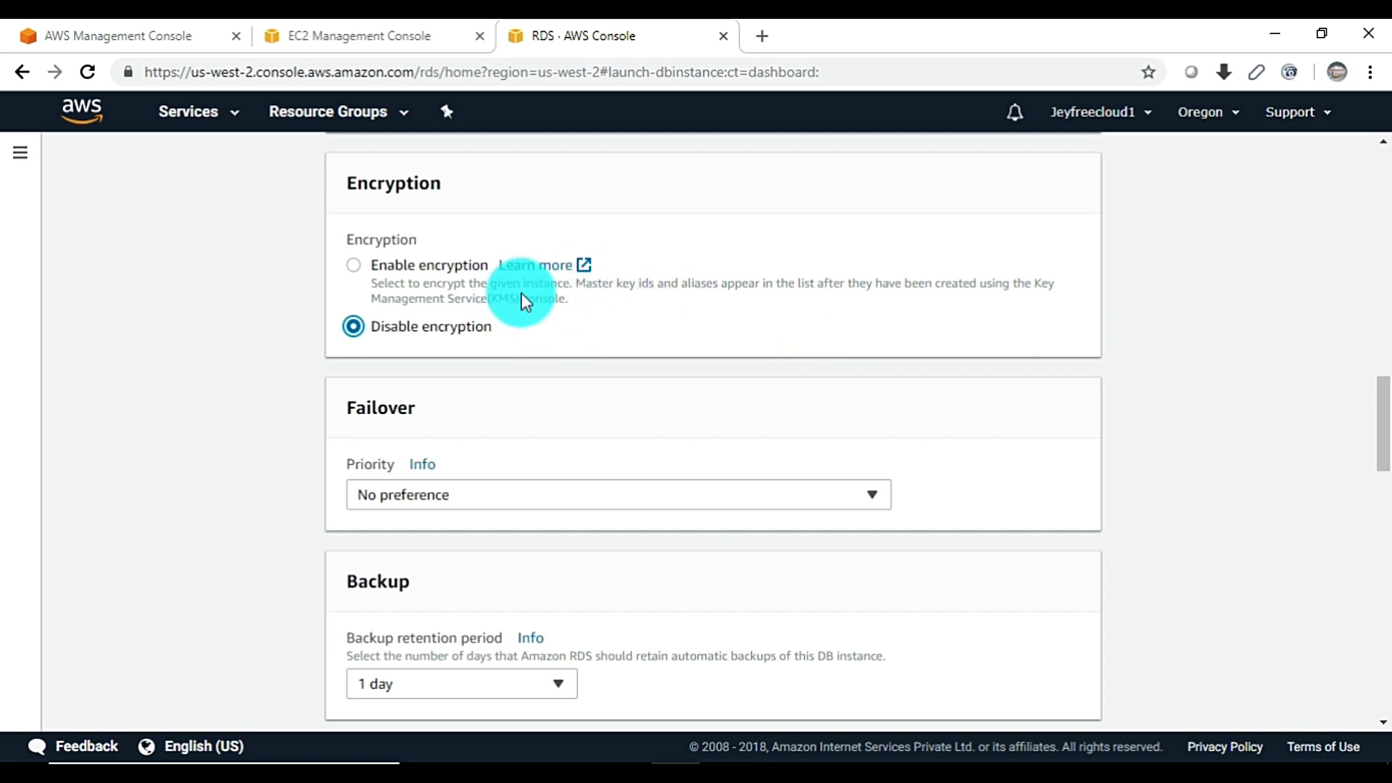
scroll(508, 362, "down", 2)
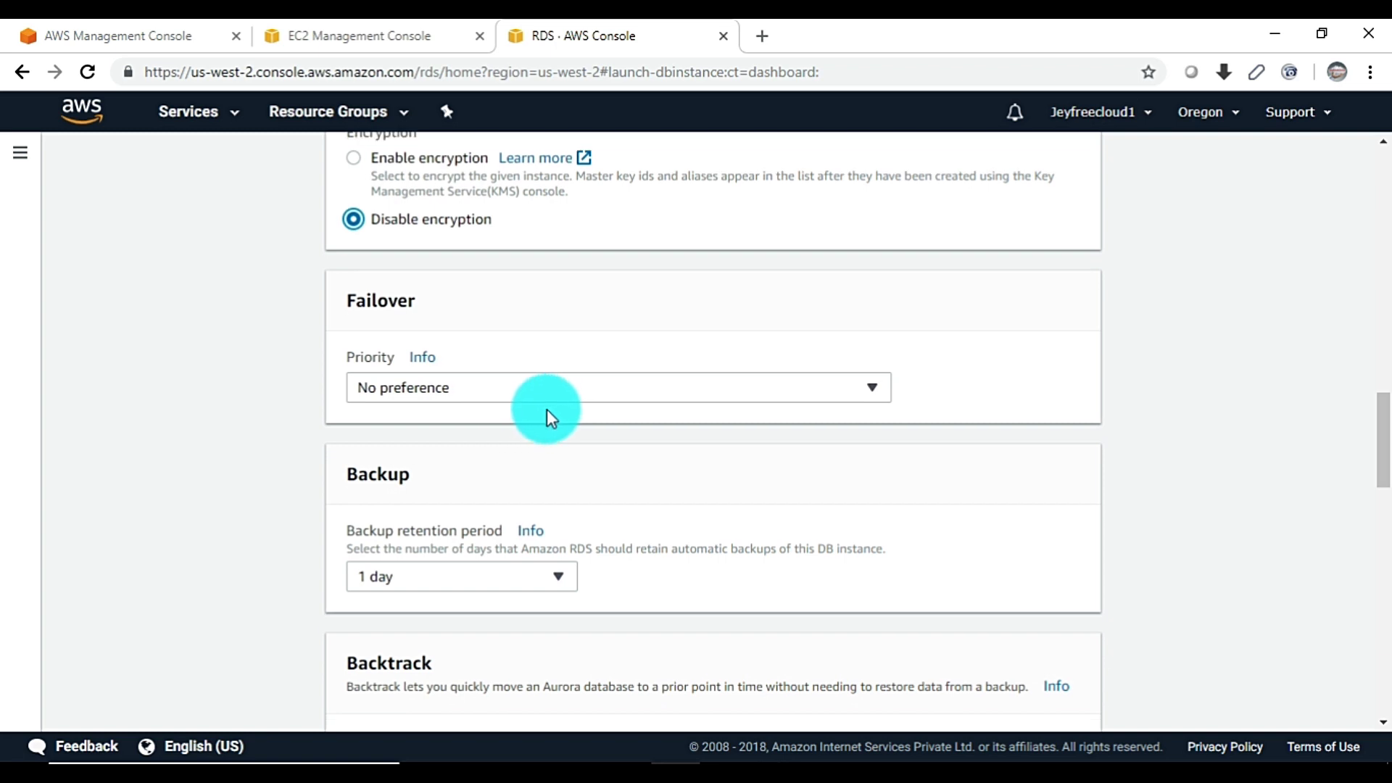
scroll(547, 409, "down", 4)
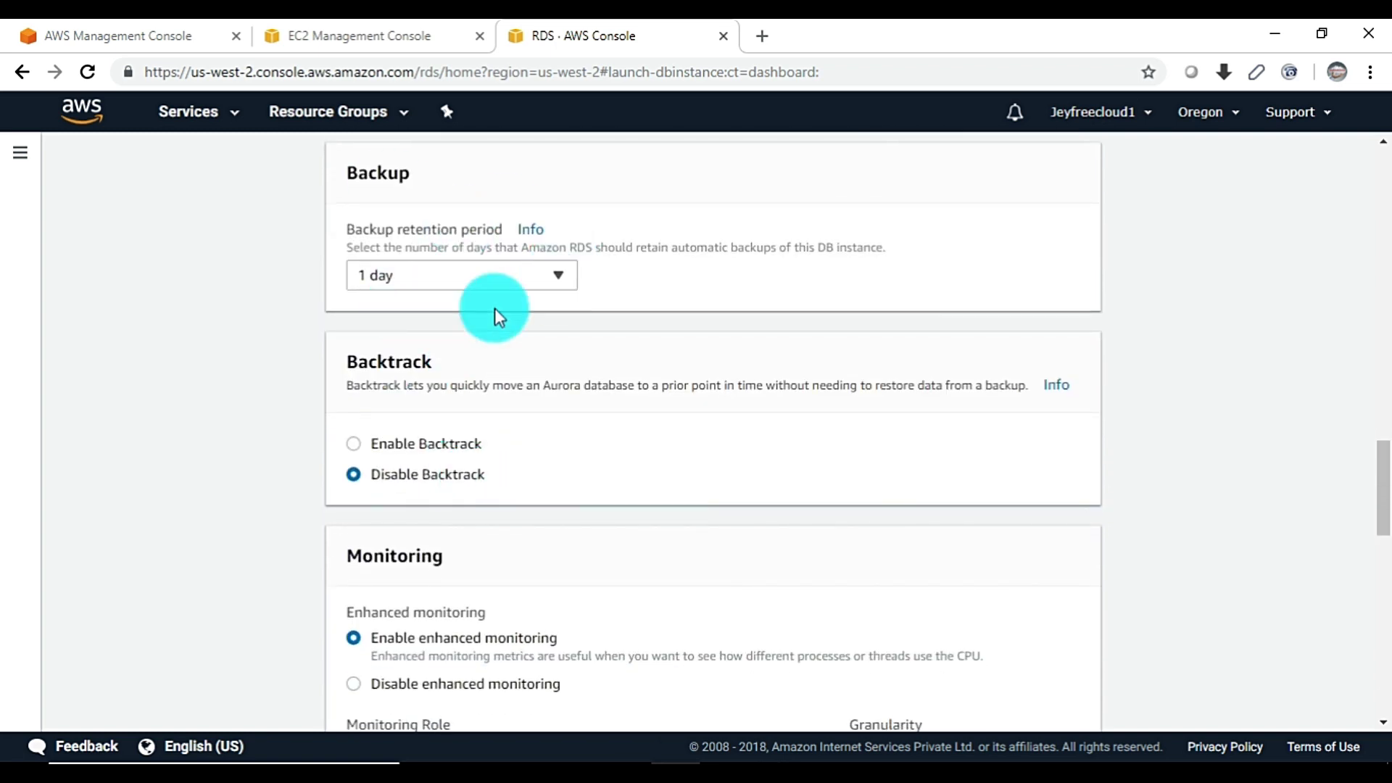
left_click(562, 277)
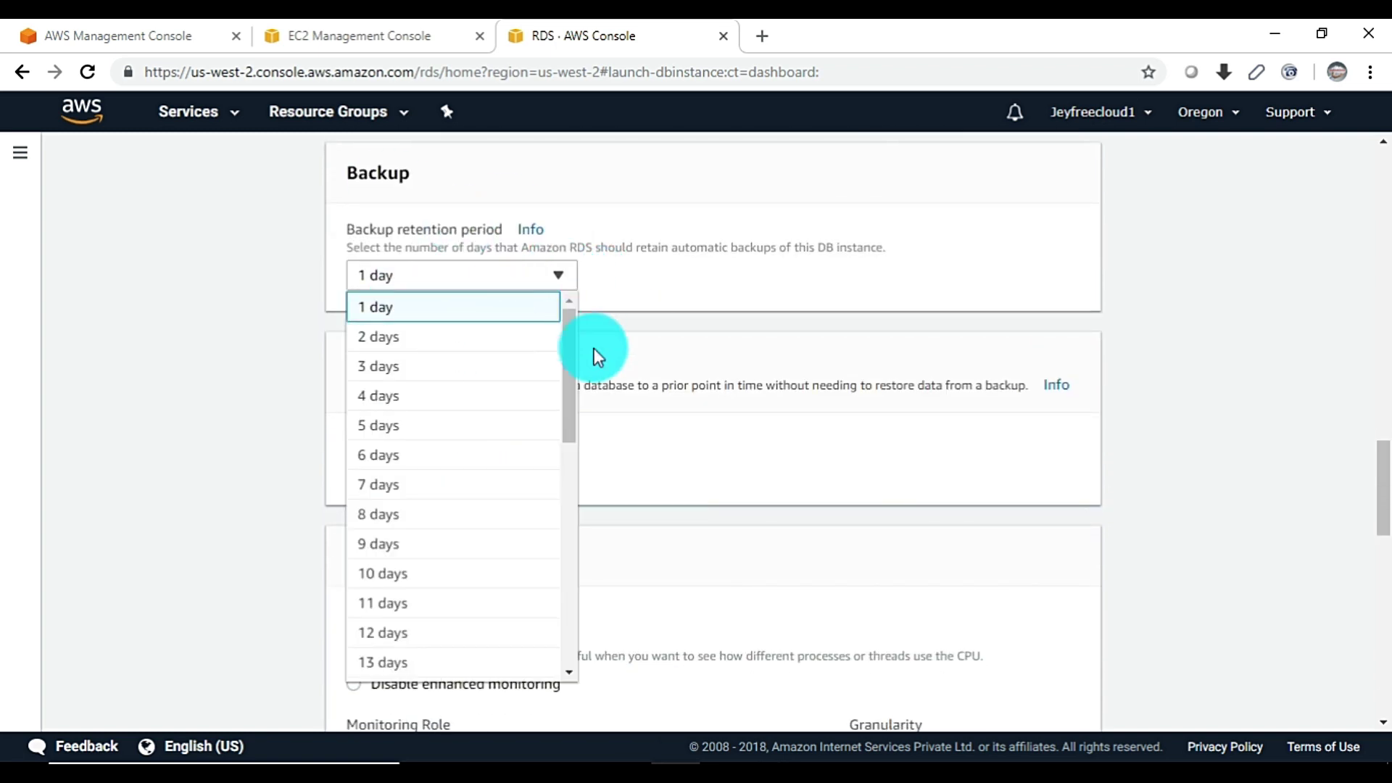
left_click(867, 310)
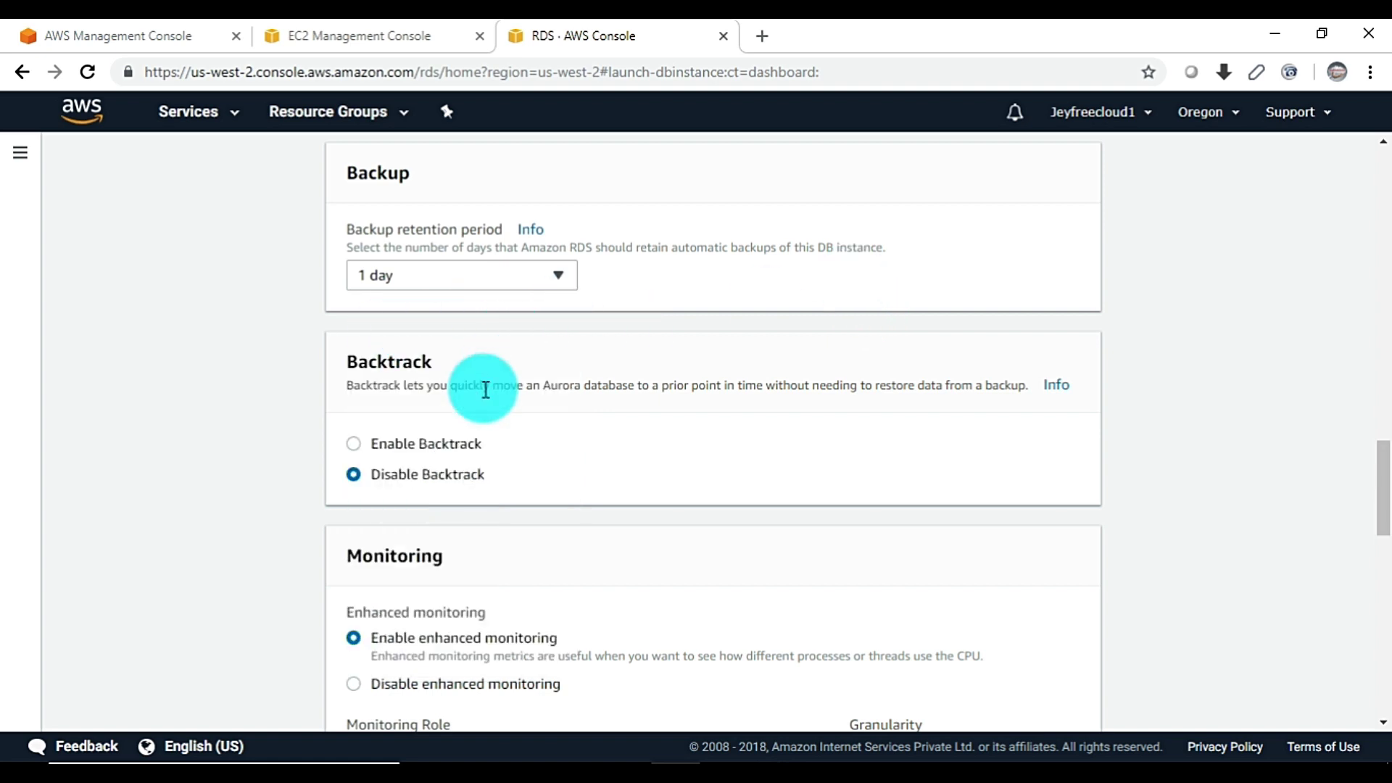
Disable enhanced monitoring, auto minor version upgrade and deletion protection
scroll(471, 406, "down", 1)
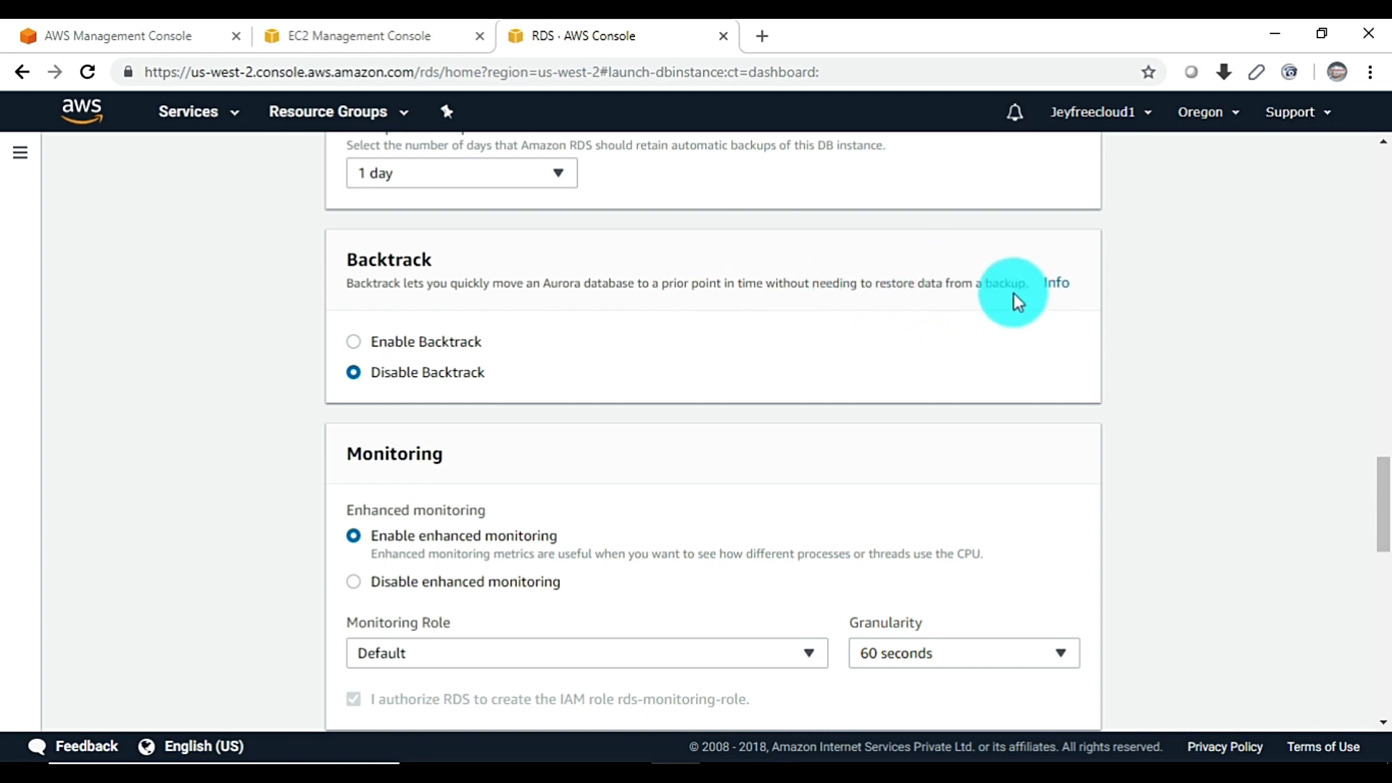
scroll(745, 358, "down", 3)
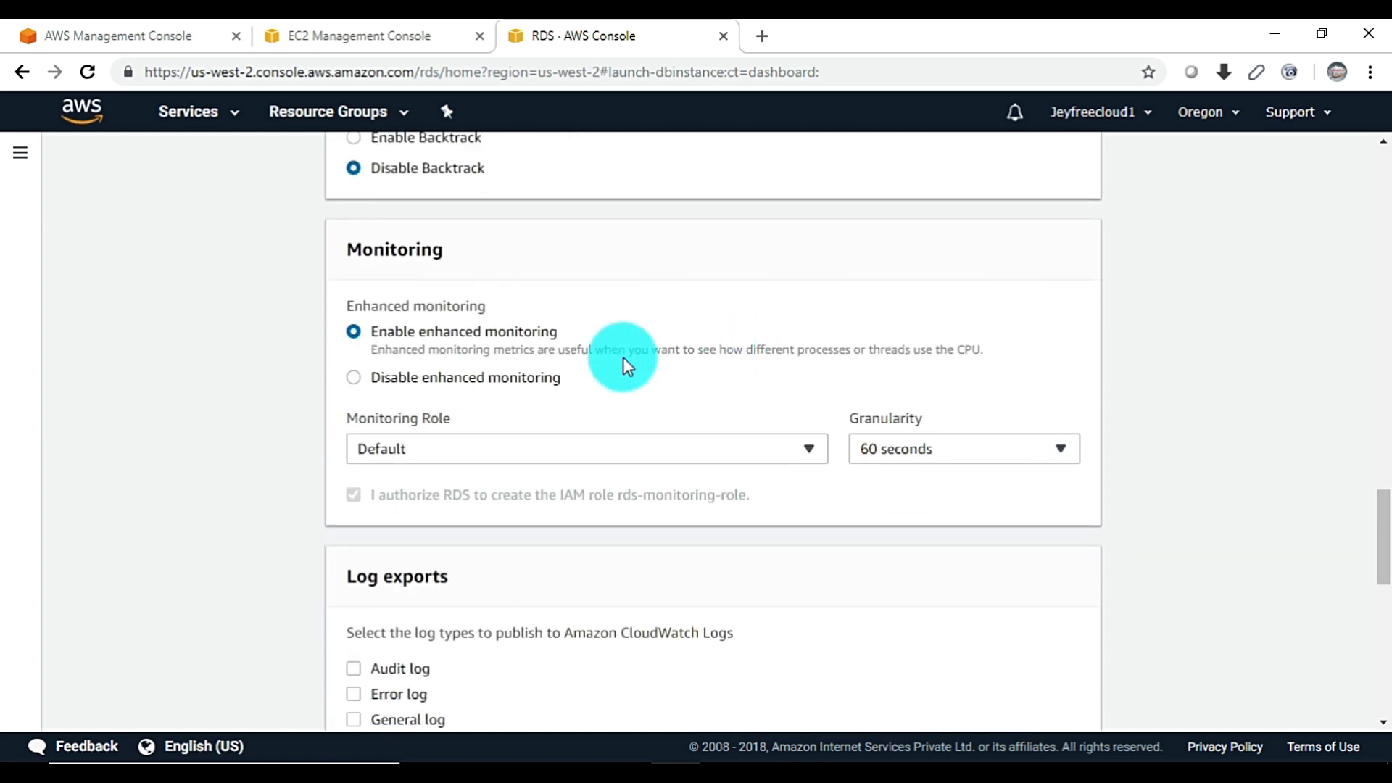
scroll(667, 342, "up", 1)
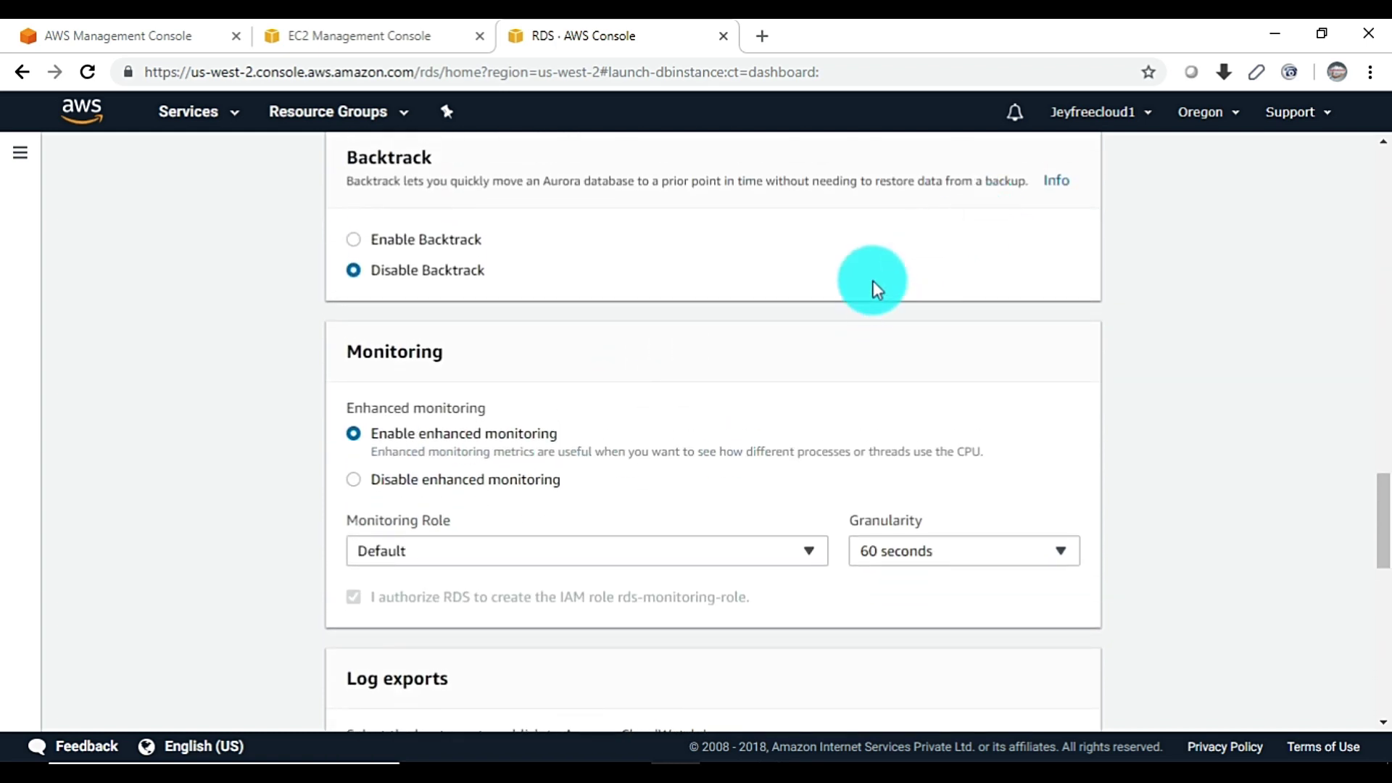
scroll(567, 424, "down", 2)
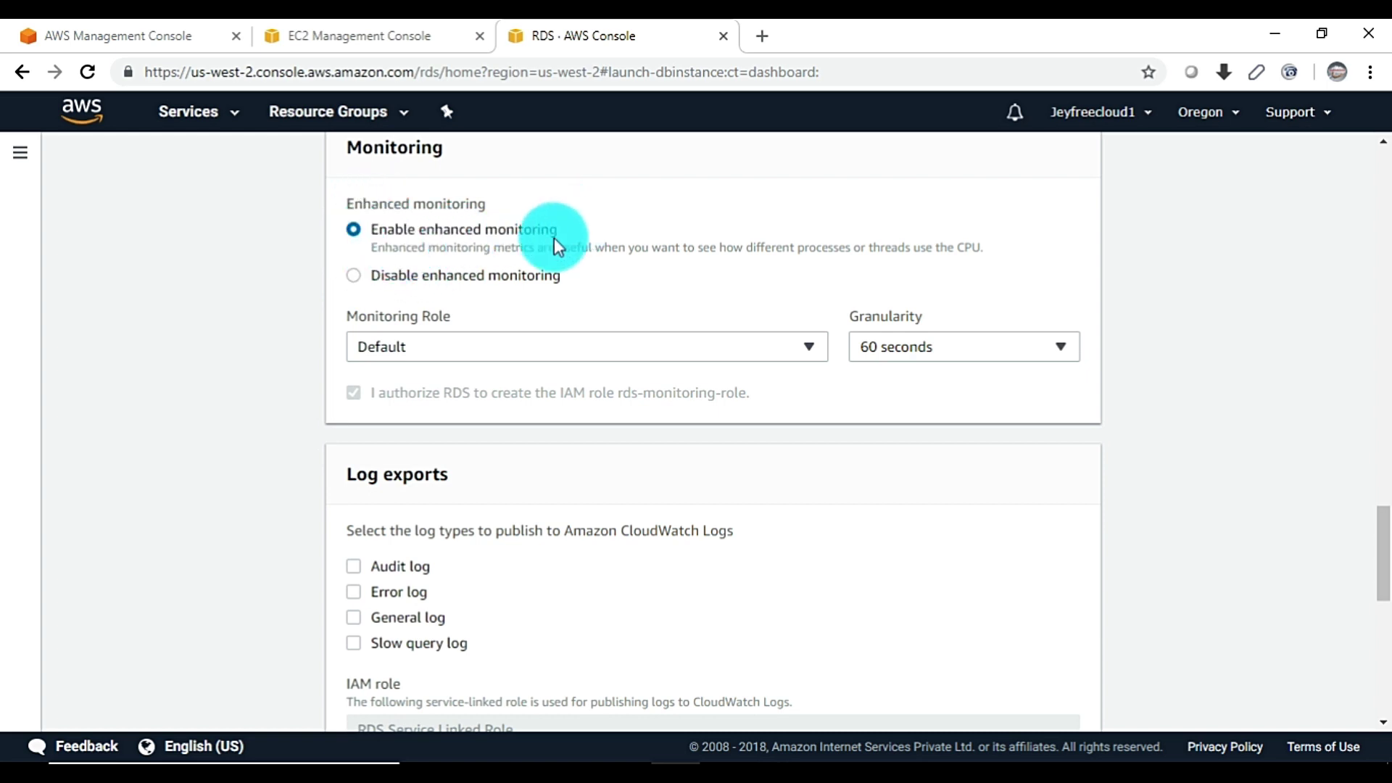
left_click(353, 274)
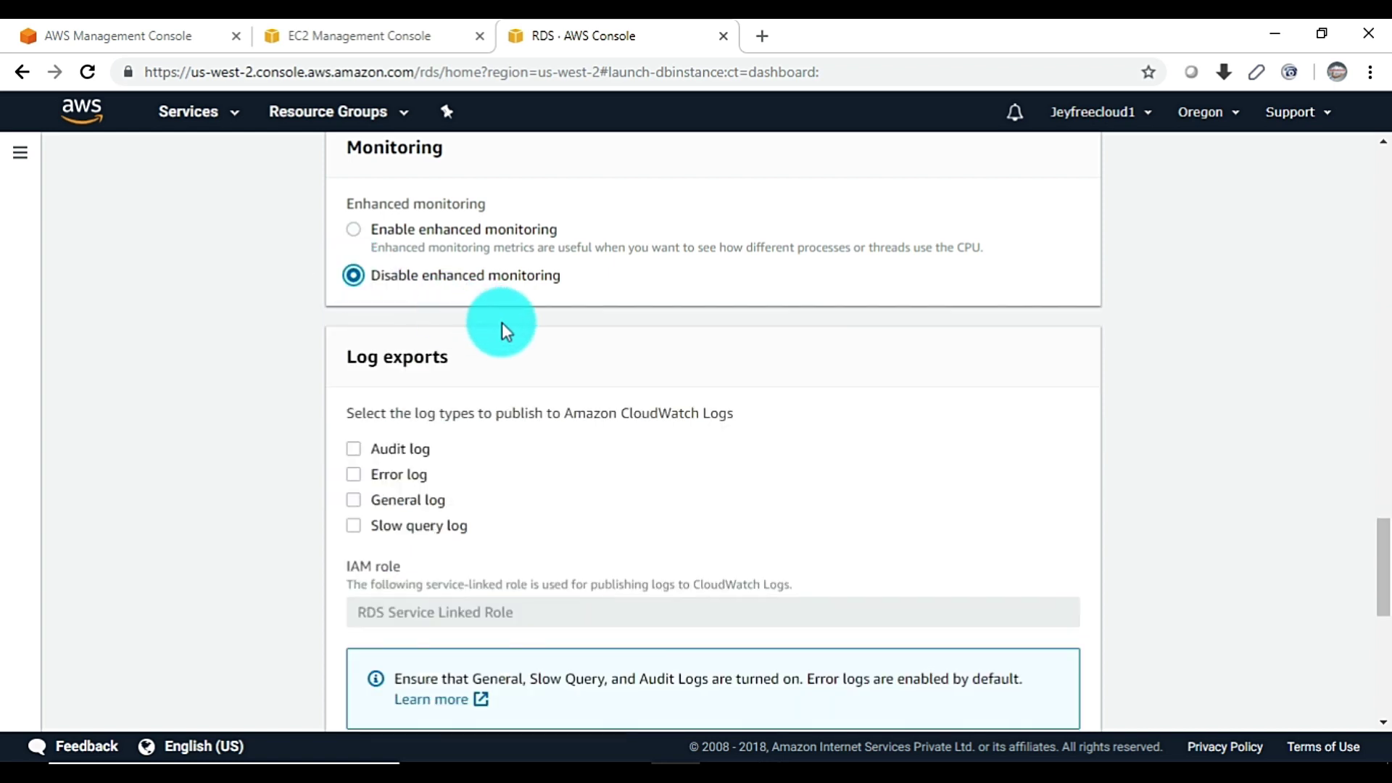
scroll(501, 323, "down", 3)
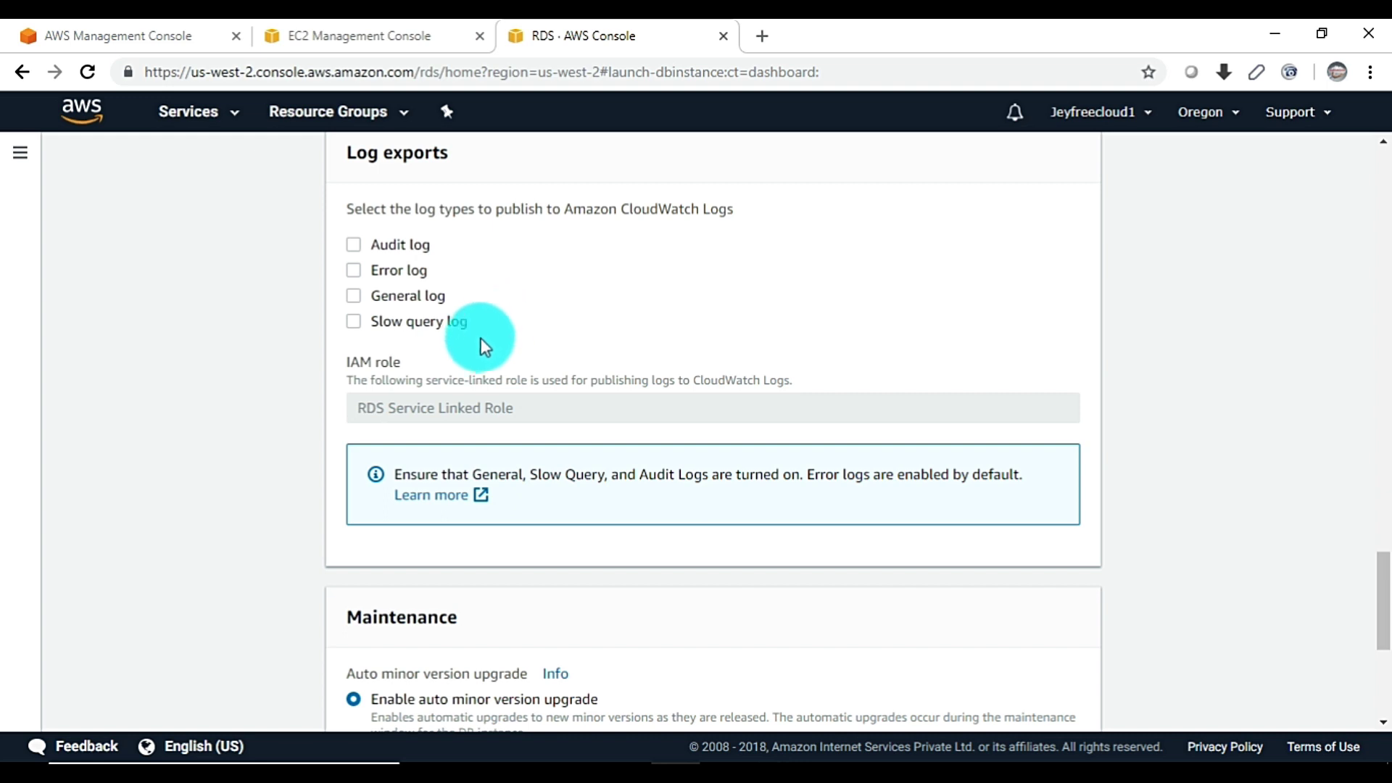
scroll(481, 338, "down", 1)
scroll(432, 308, "down", 3)
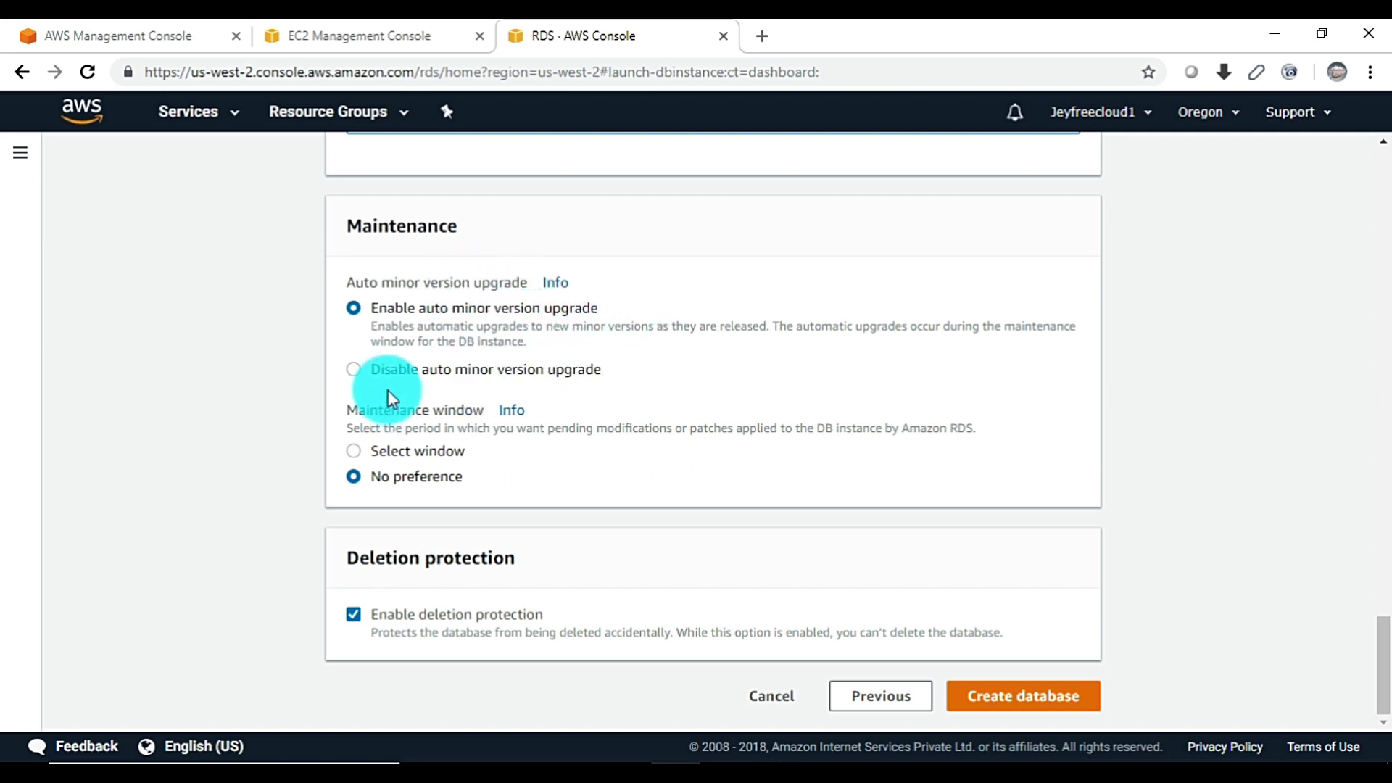
left_click(353, 370)
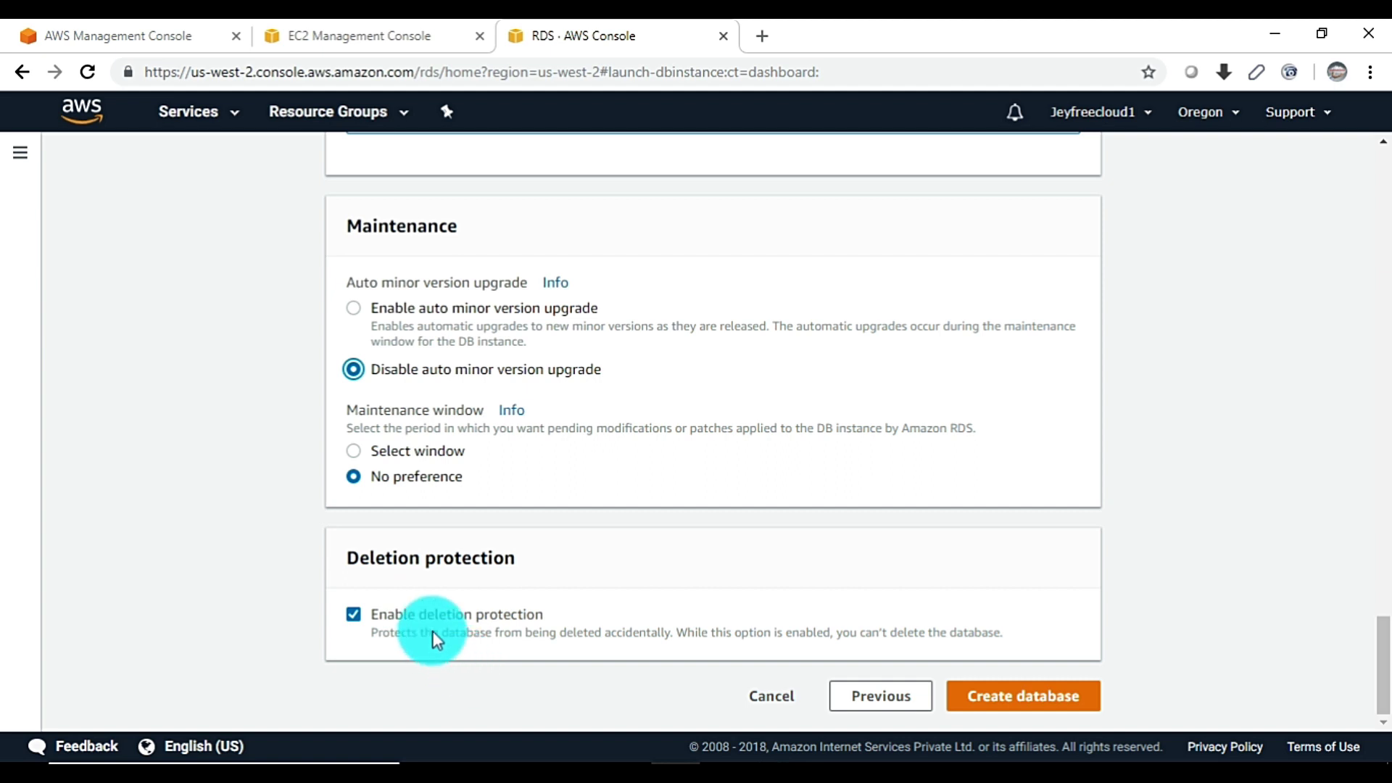
left_click(354, 616)
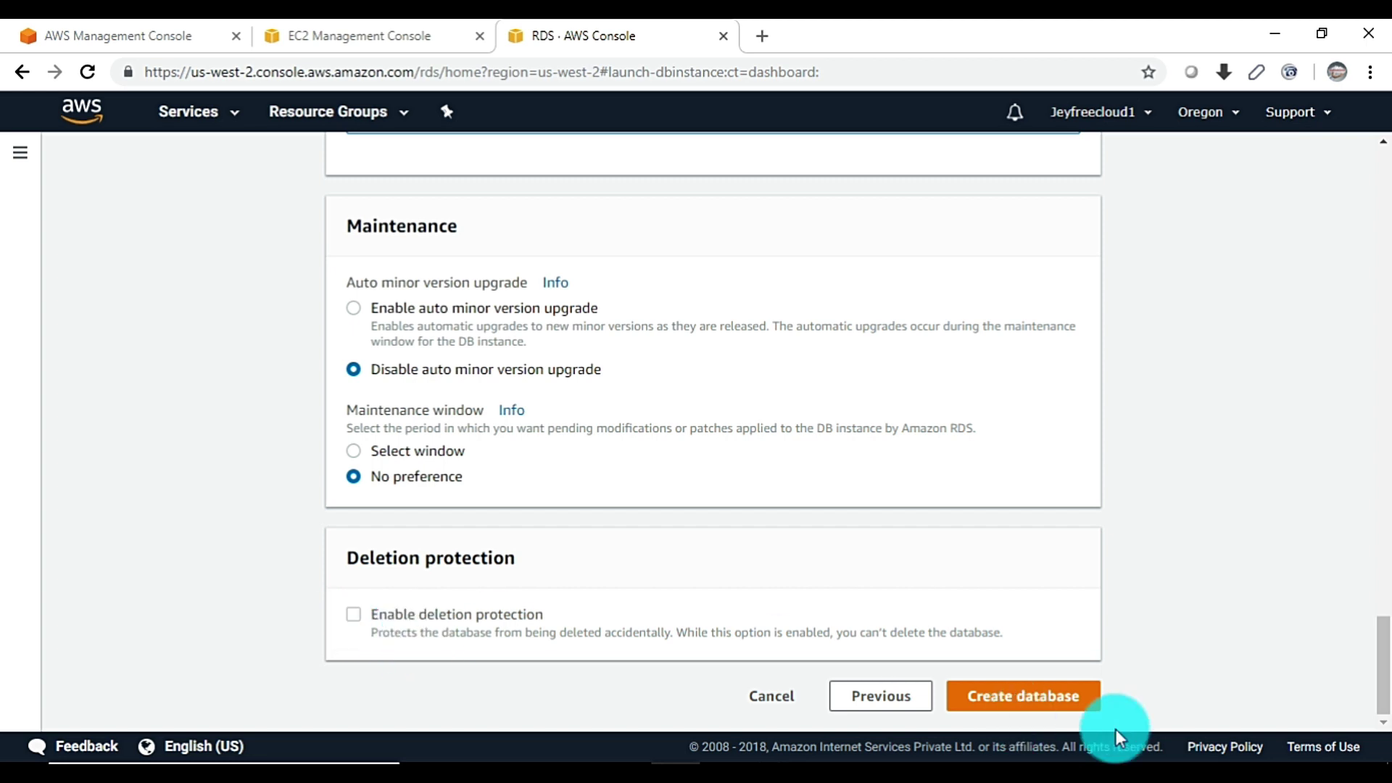
Create the database and list jeydbinstance and jeydbinstance-us-west-2c as creating
left_click(1038, 703)
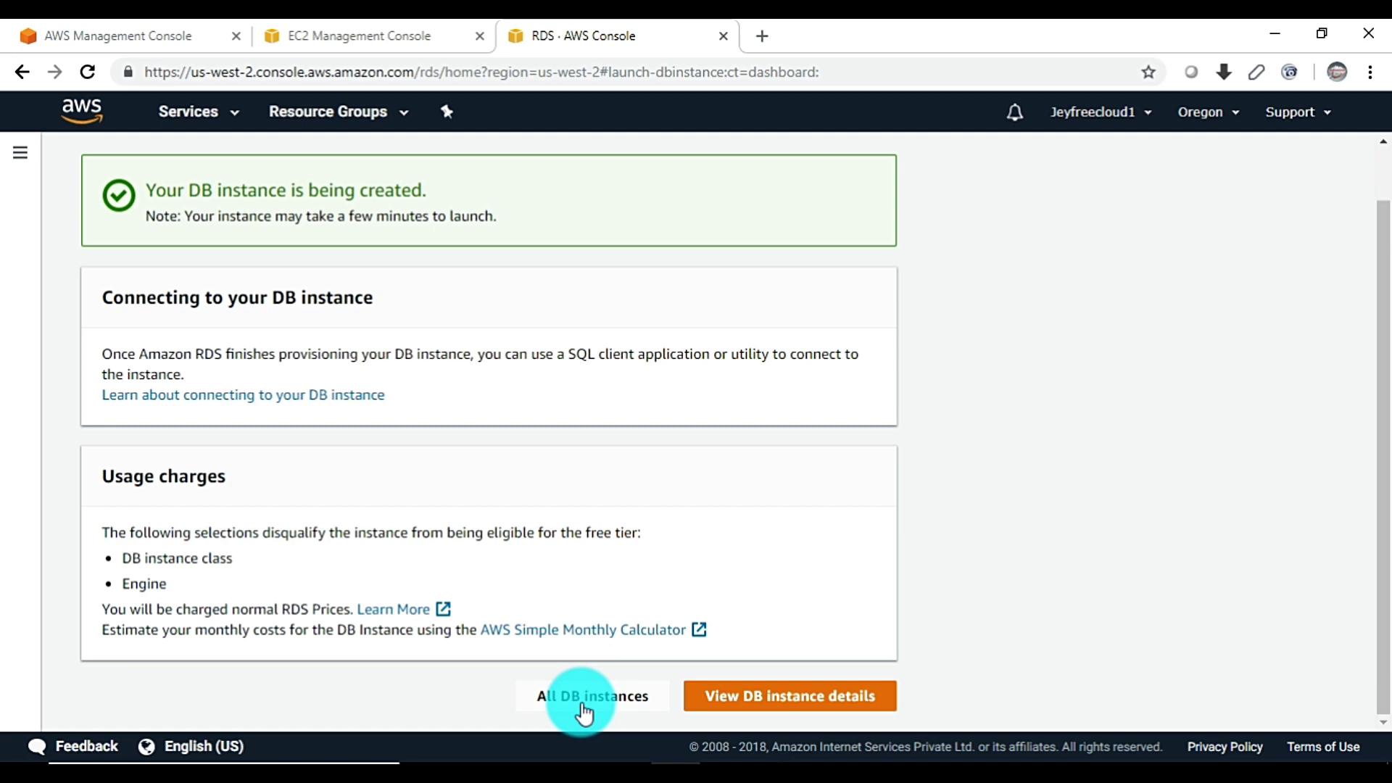
left_click(584, 697)
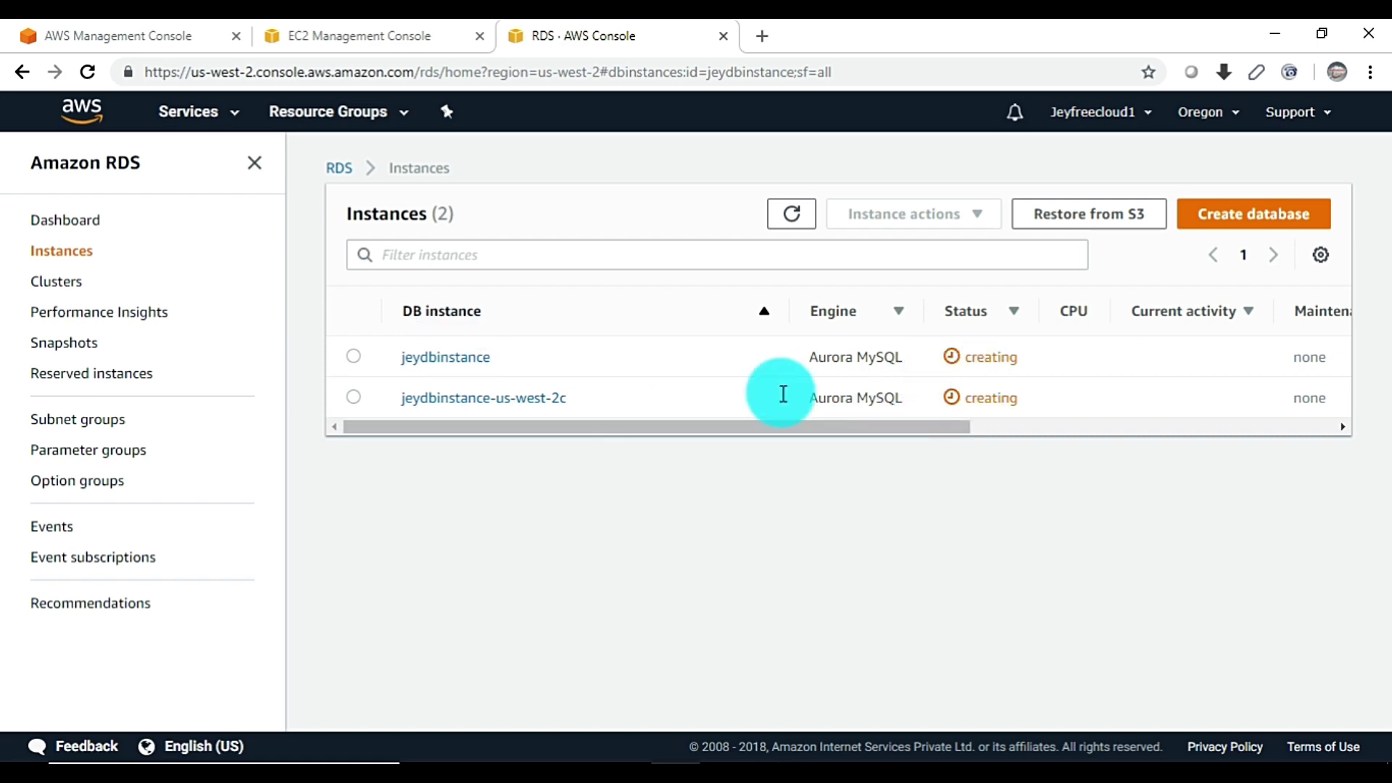
left_click(445, 358)
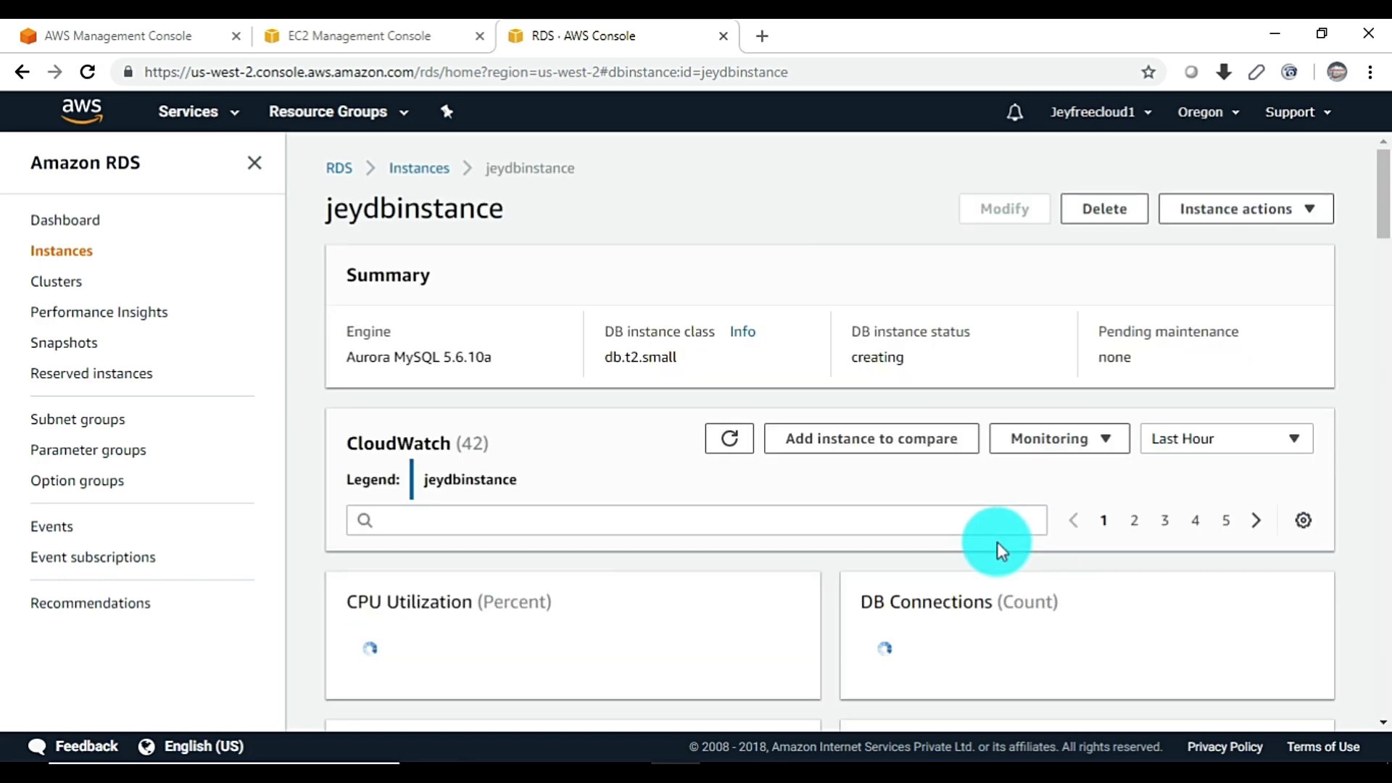
scroll(805, 522, "down", 4)
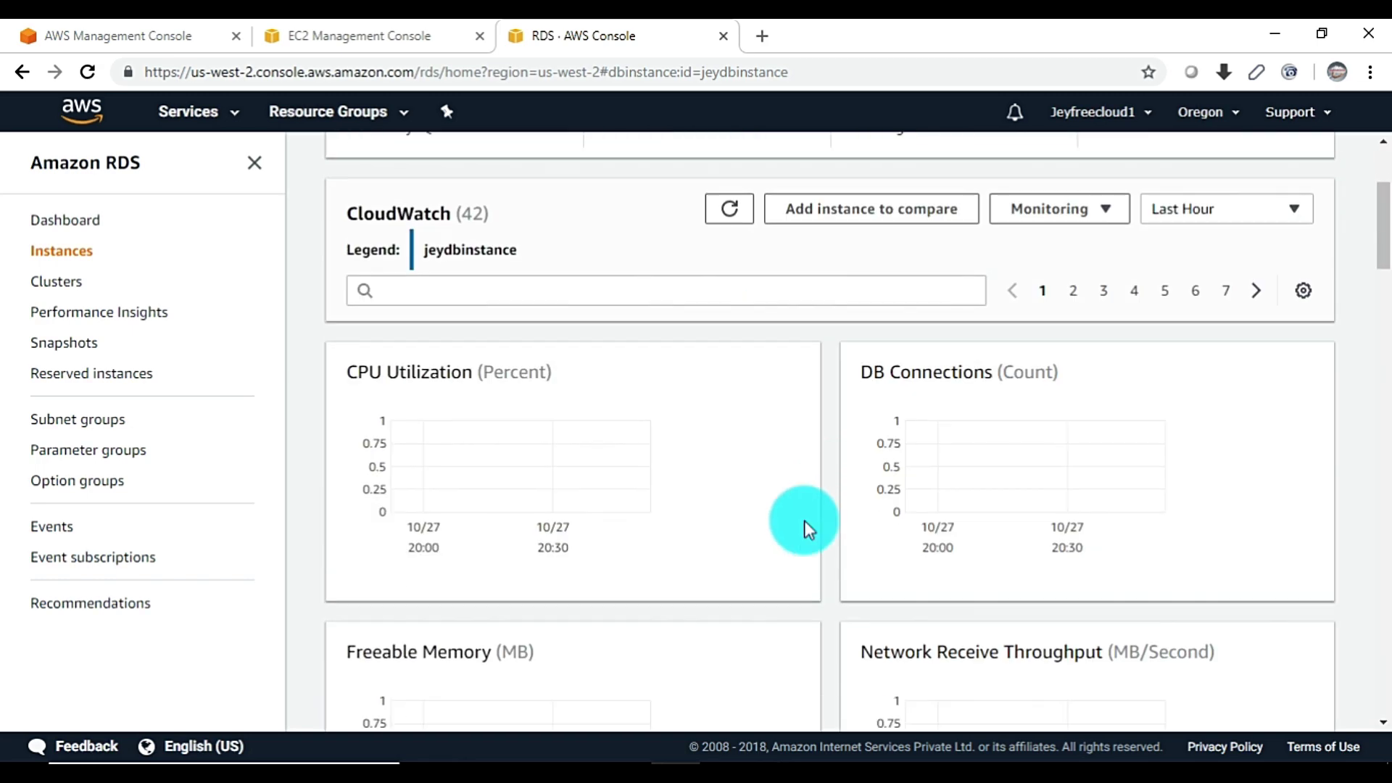
scroll(821, 518, "up", 4)
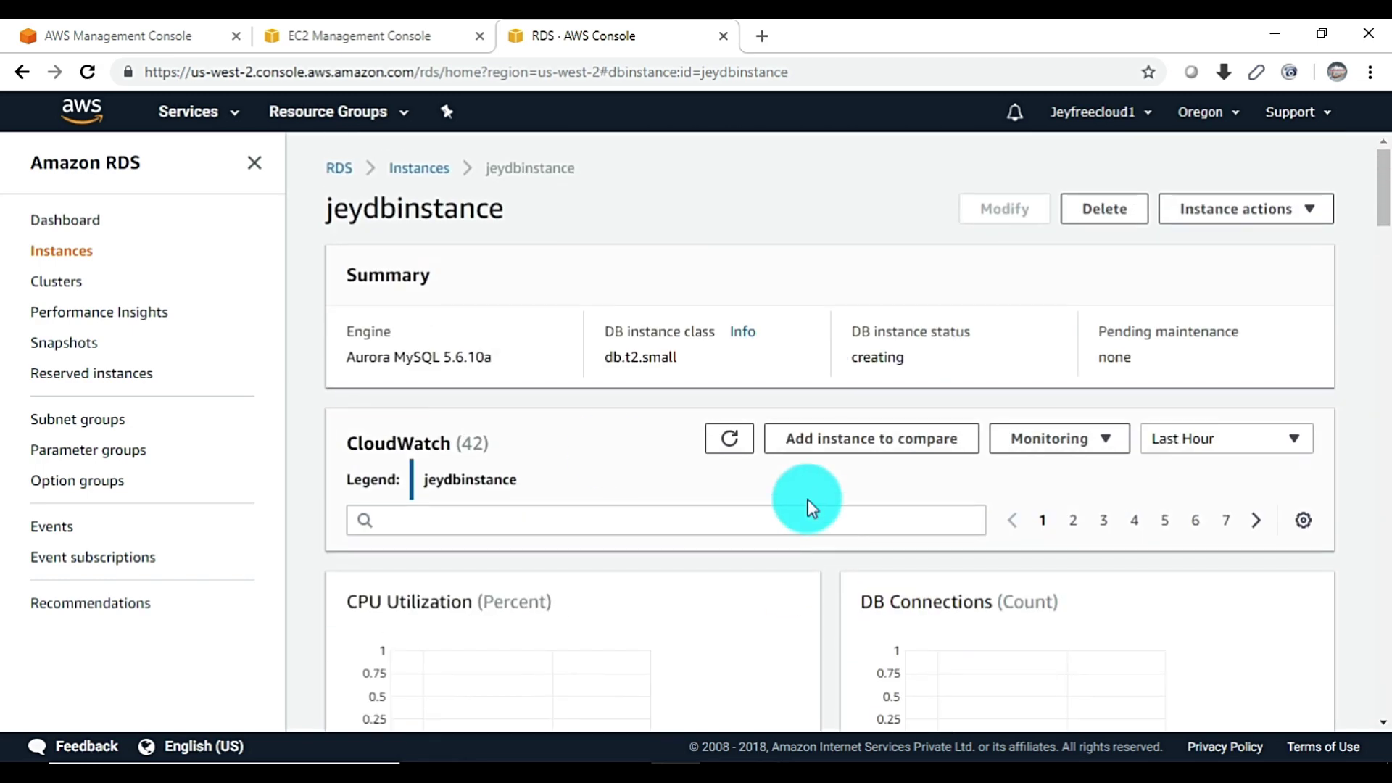
left_click(74, 260)
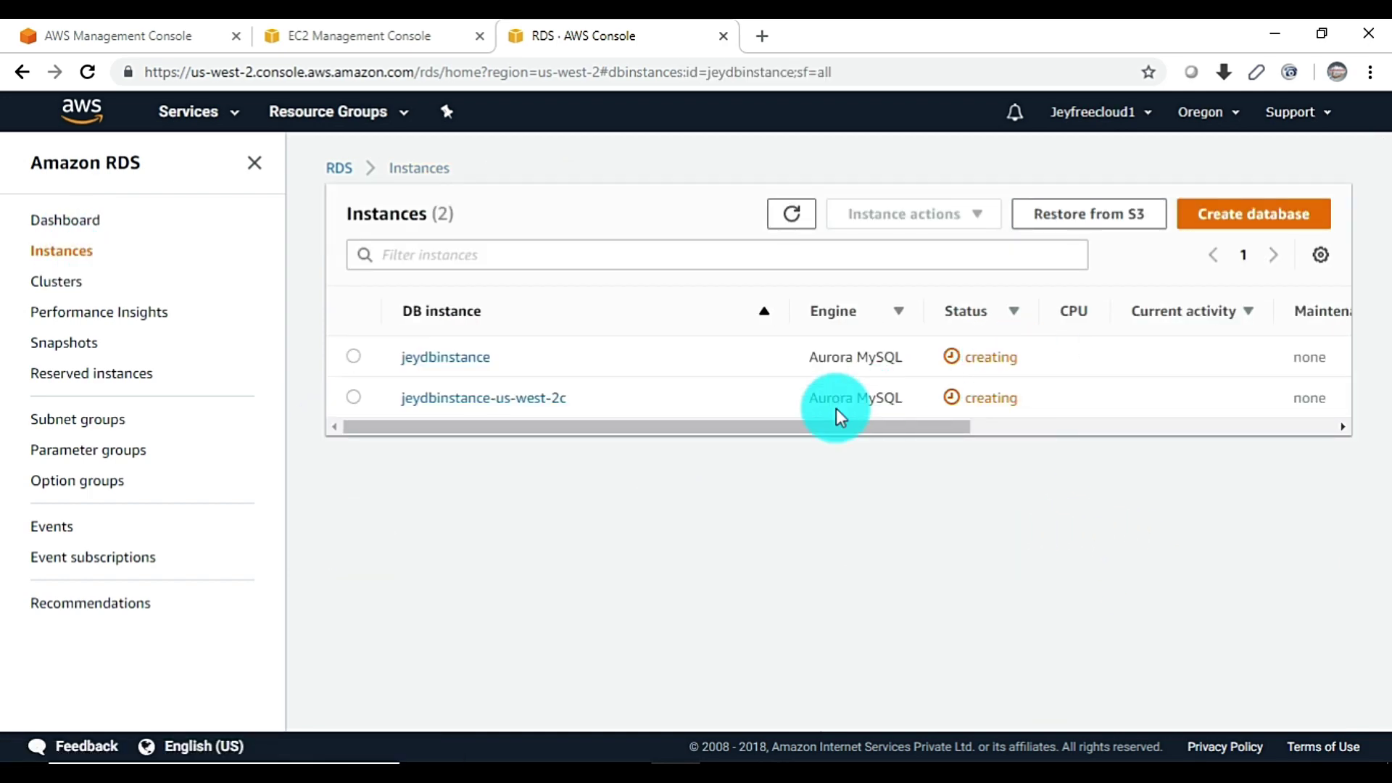
left_click_drag(817, 428, 1233, 411)
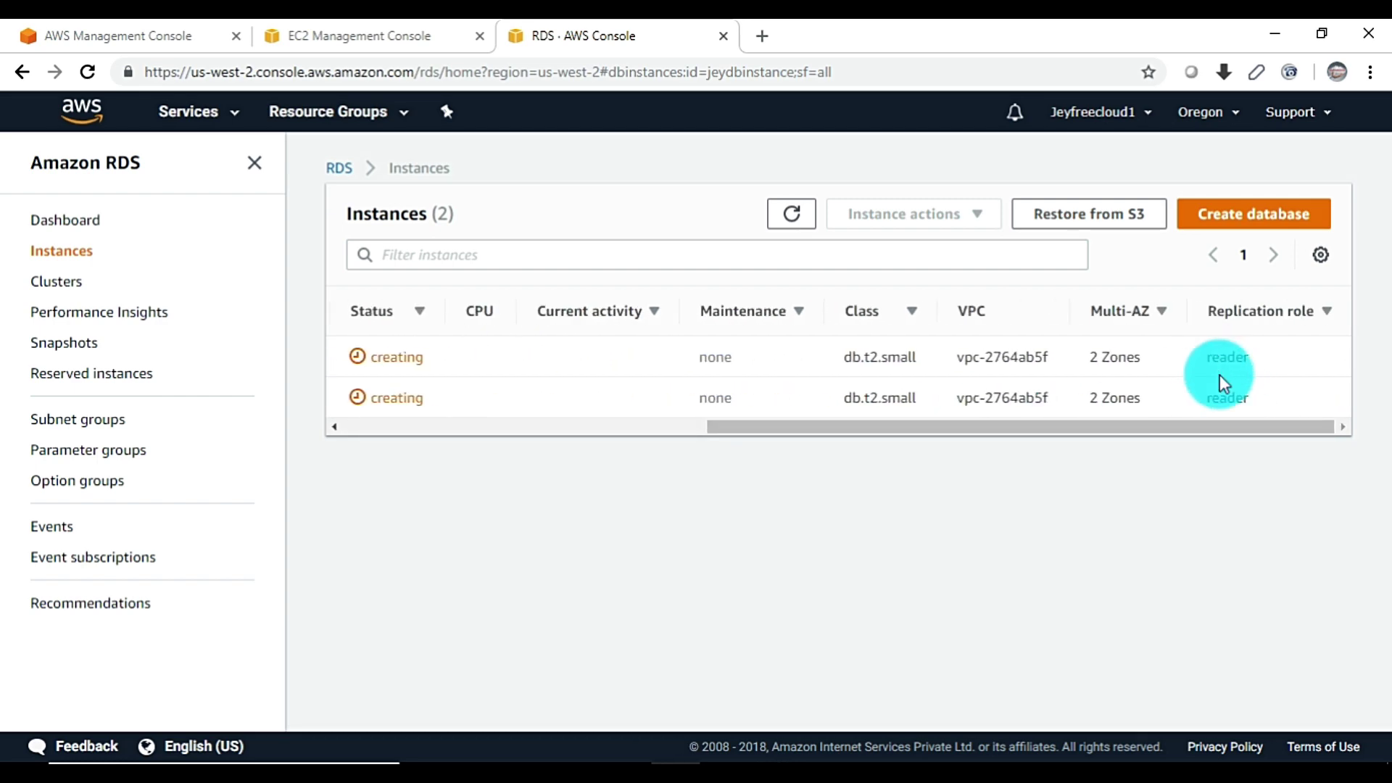
double_click(1241, 366)
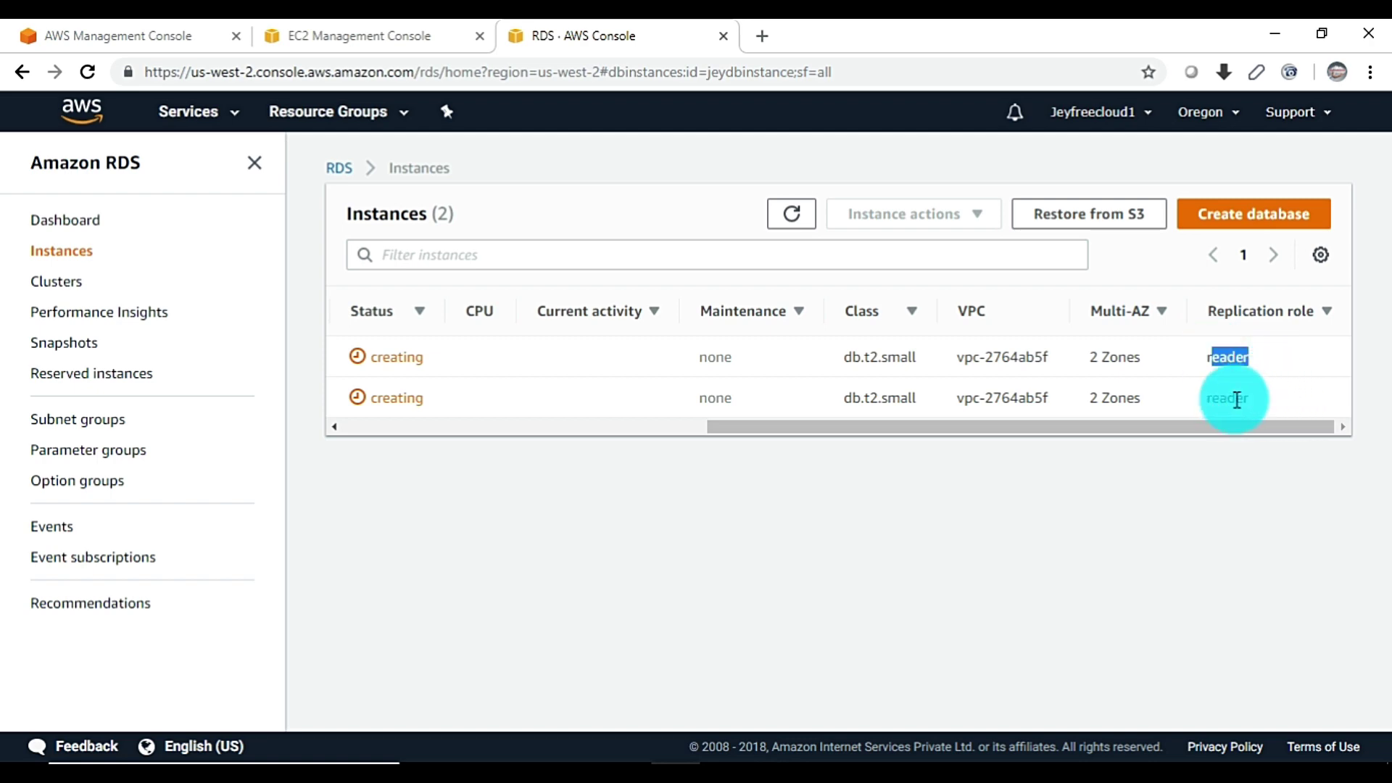
left_click_drag(1227, 398, 1279, 404)
left_click_drag(1174, 428, 748, 507)
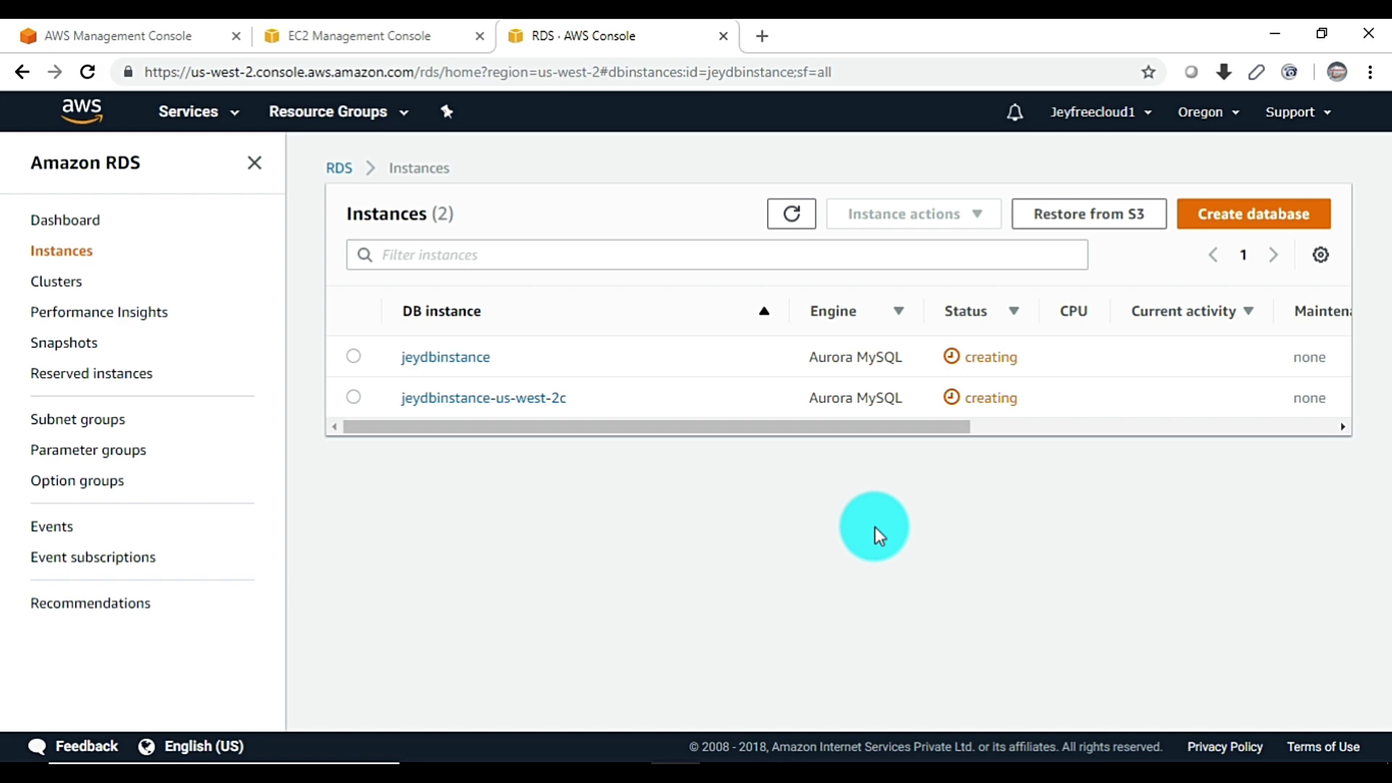
Verify rds-launch-wizard allows MySQL/Aurora on port 3306 and copy the EC2 instance's public DNS
left_click(359, 35)
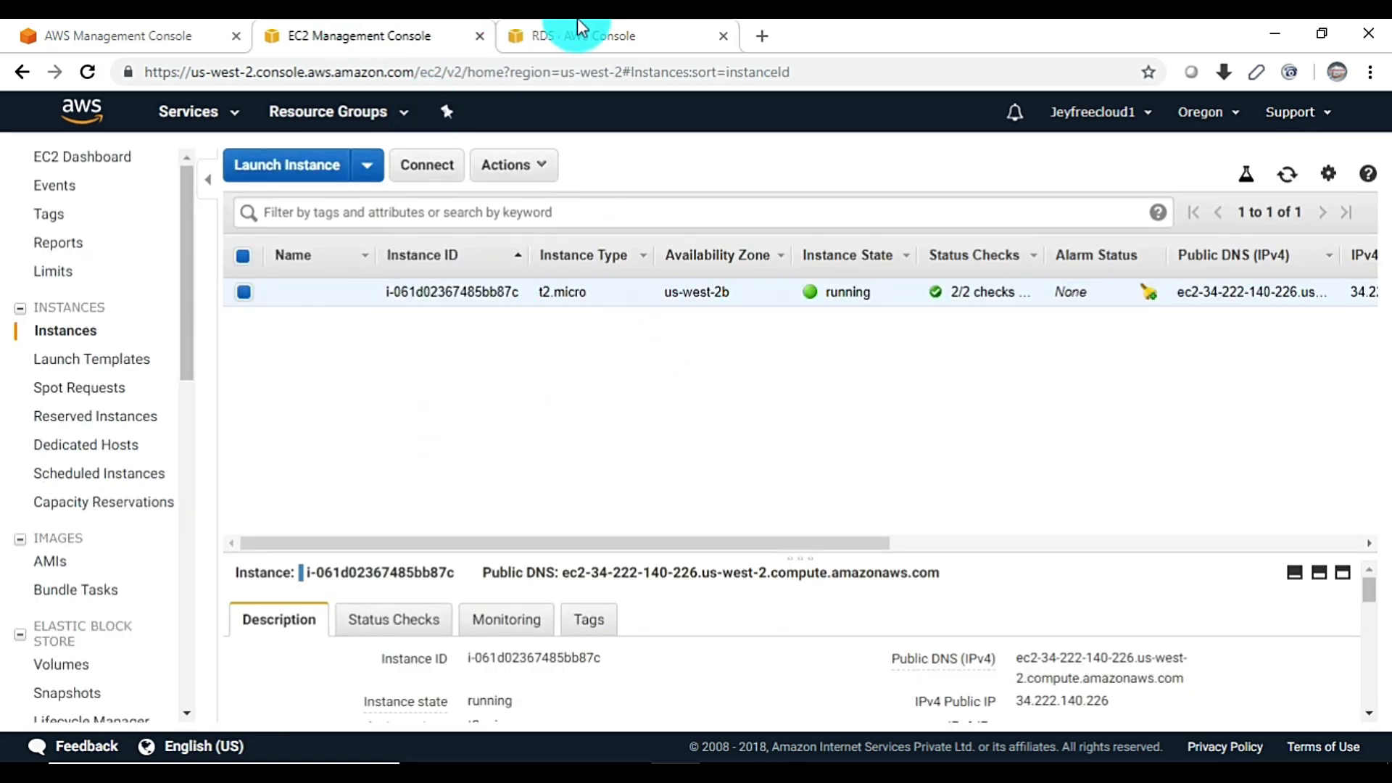
left_click(574, 32)
left_click(426, 38)
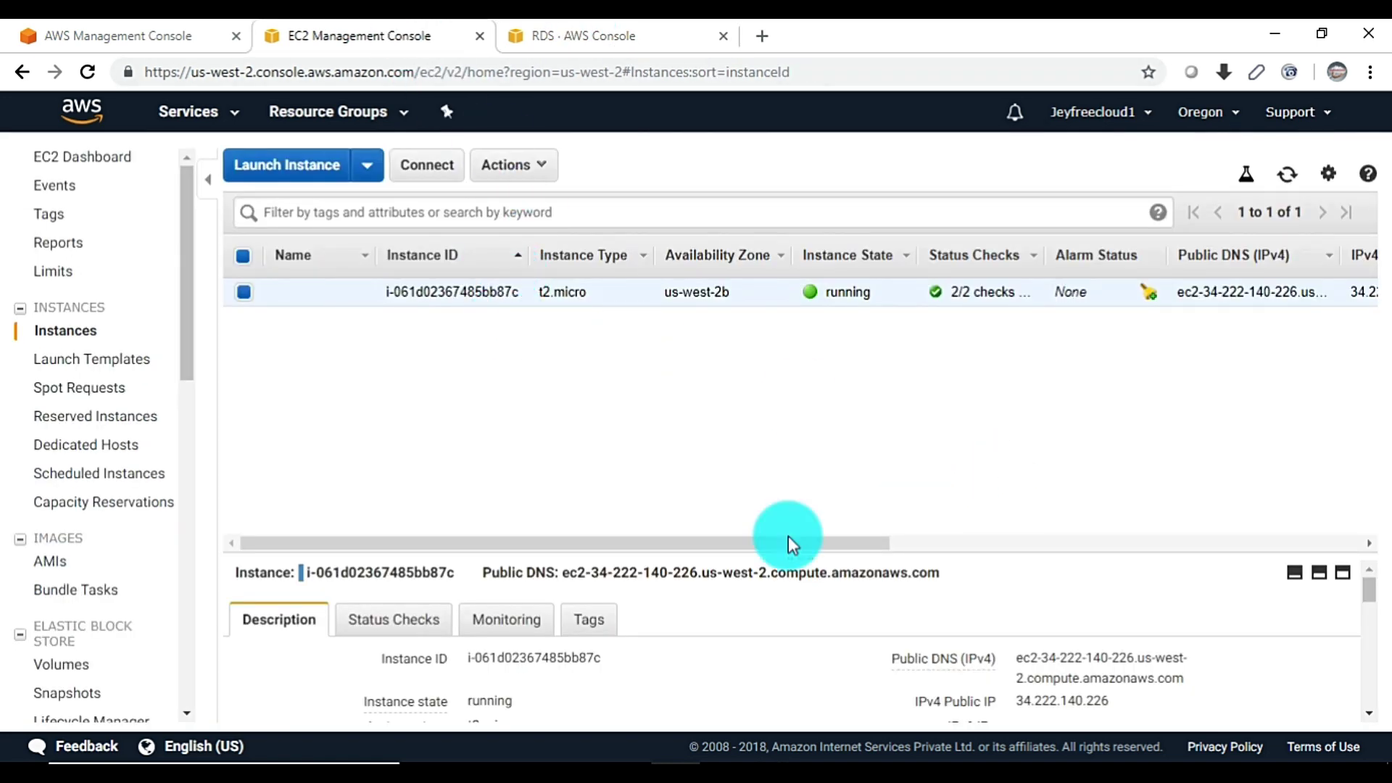
left_click_drag(779, 555, 780, 371)
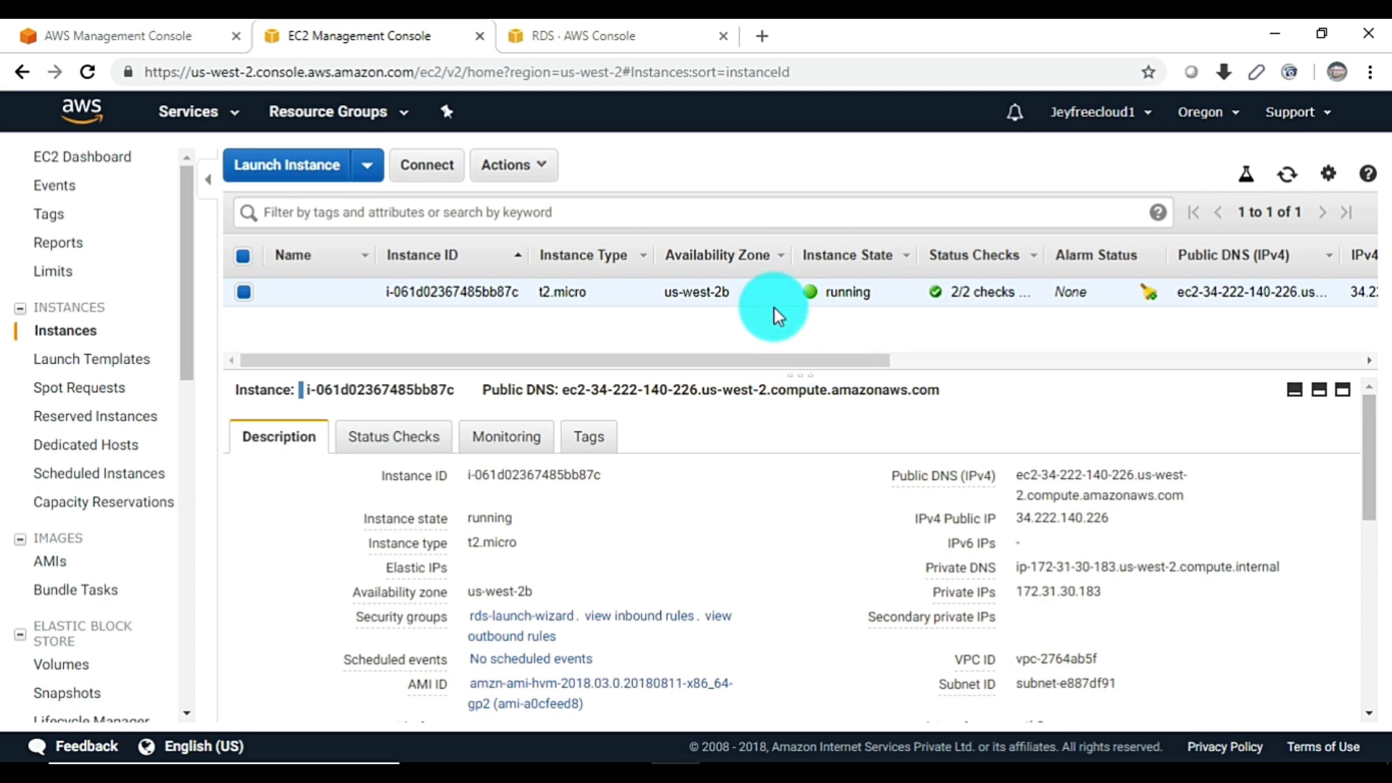
left_click(529, 616)
left_click(373, 433)
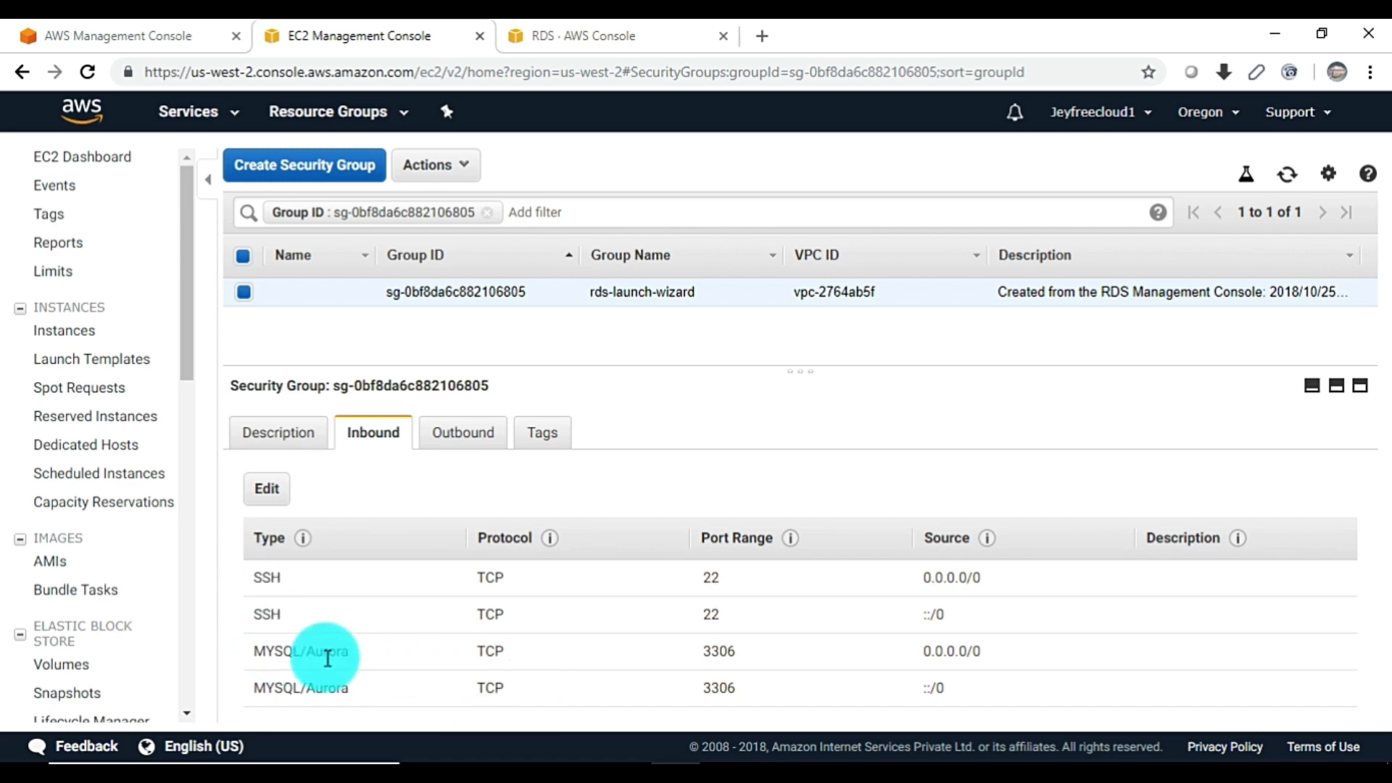
left_click_drag(325, 652, 353, 702)
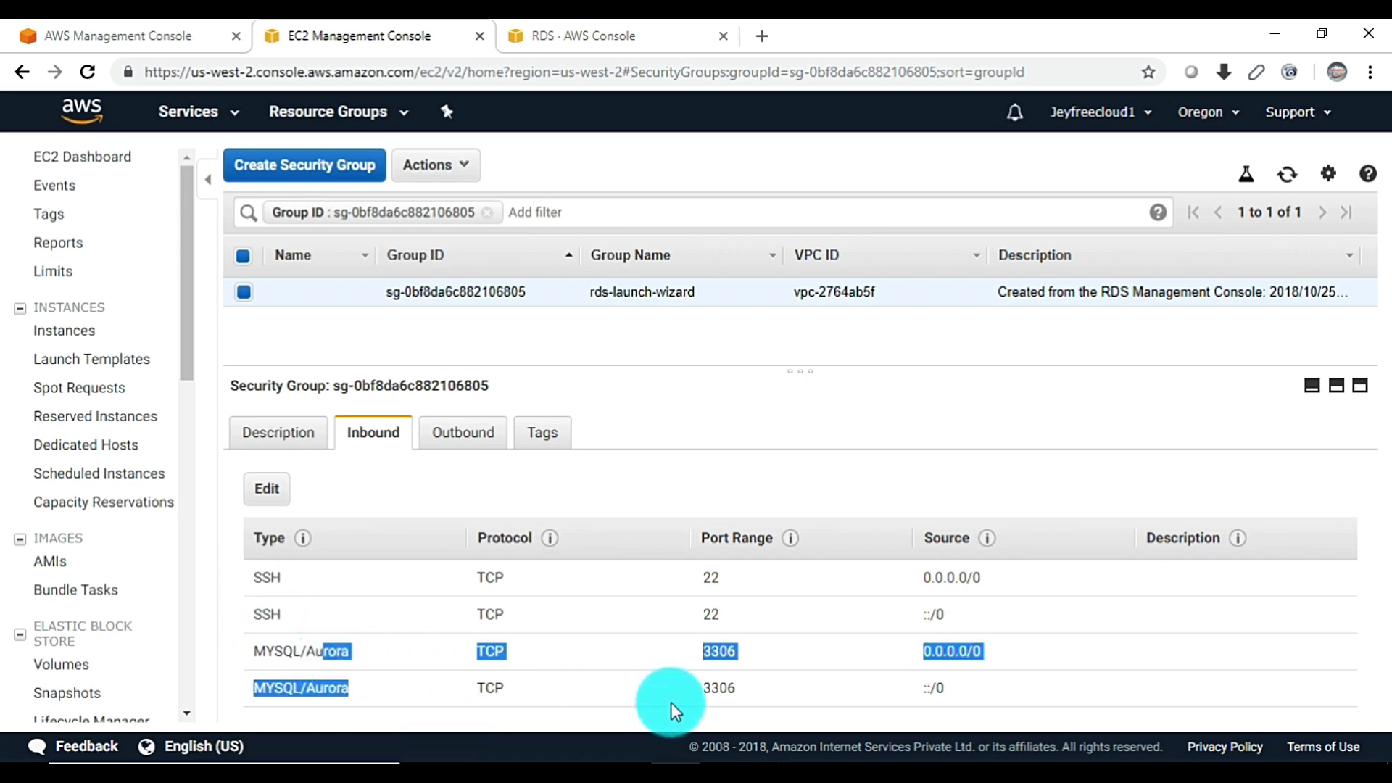
left_click(63, 333)
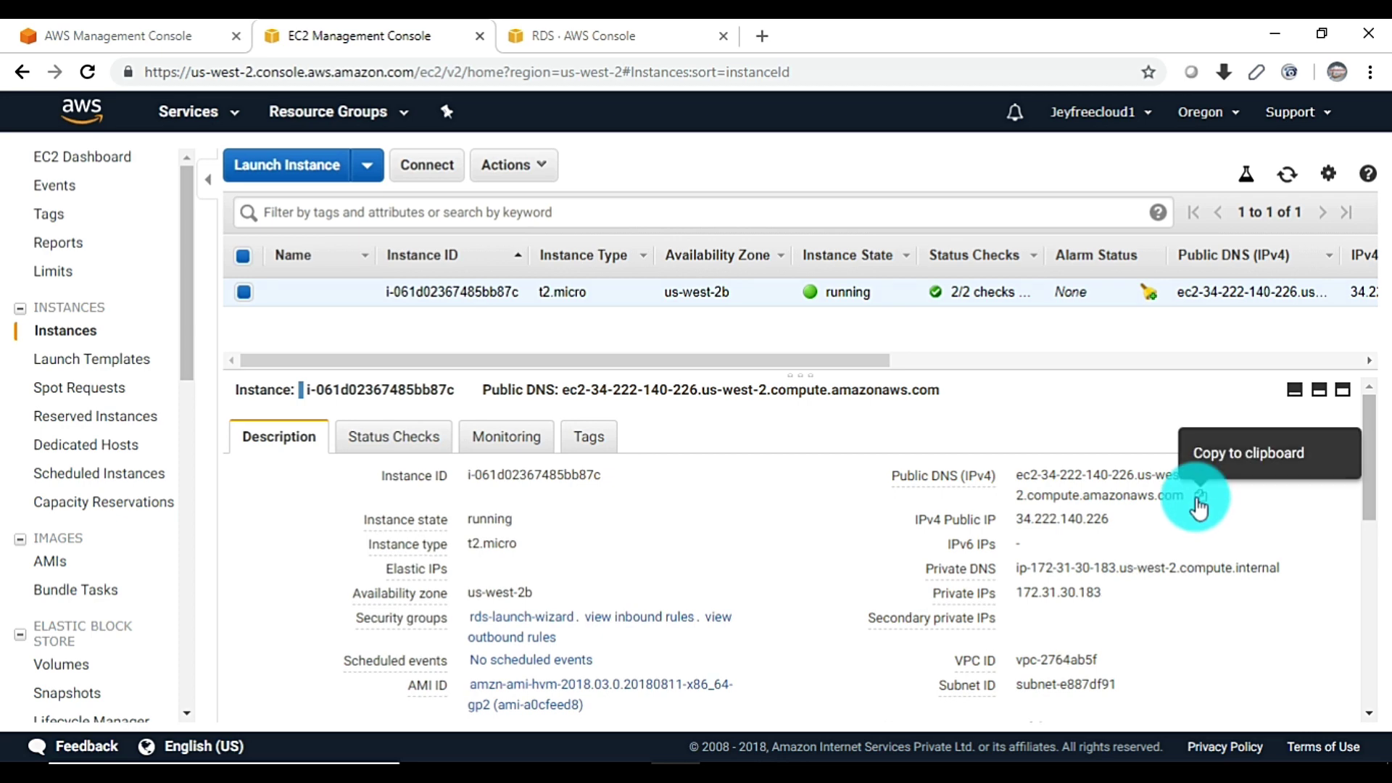
left_click(1200, 501)
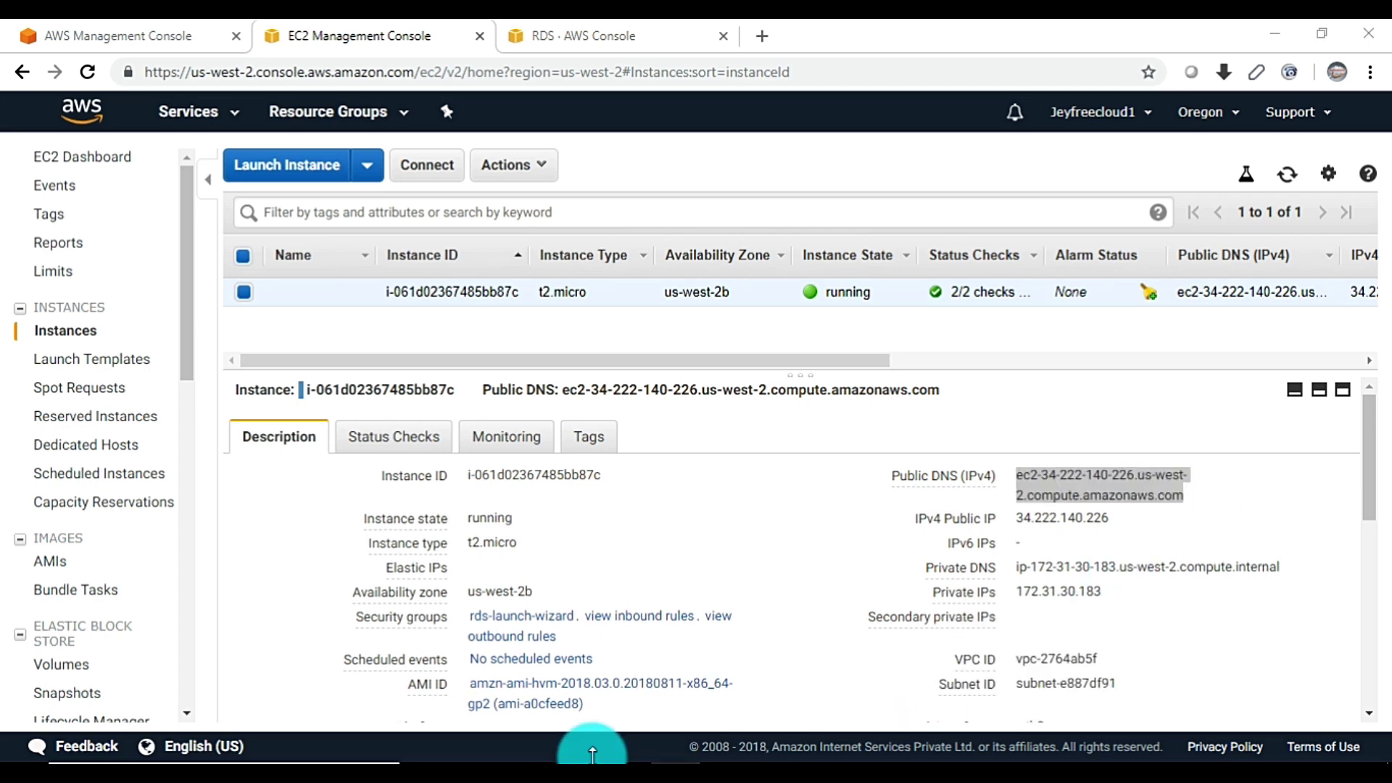
Paste the EC2 public DNS as PuTTY's host name and use a bold 14-point font
left_click(592, 754)
key("ctrl+v")
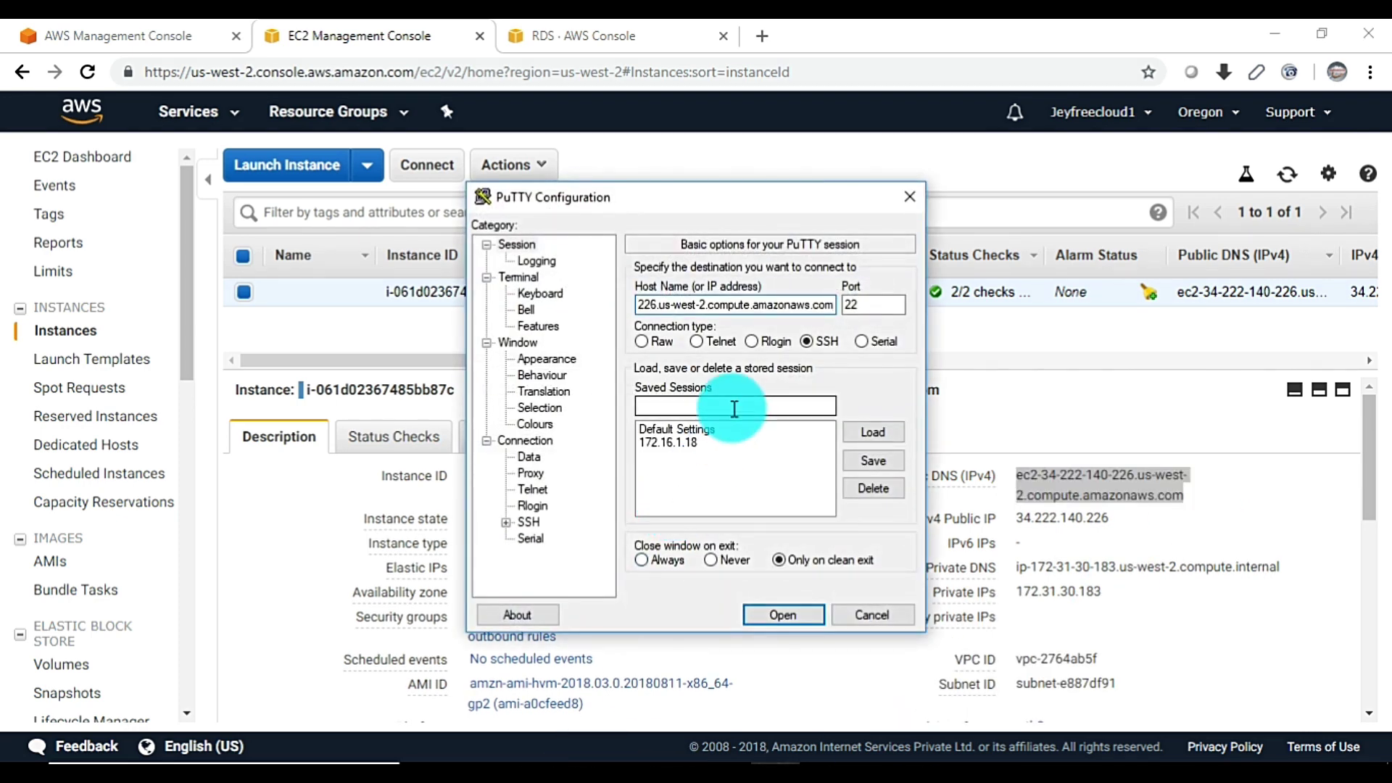
left_click(562, 363)
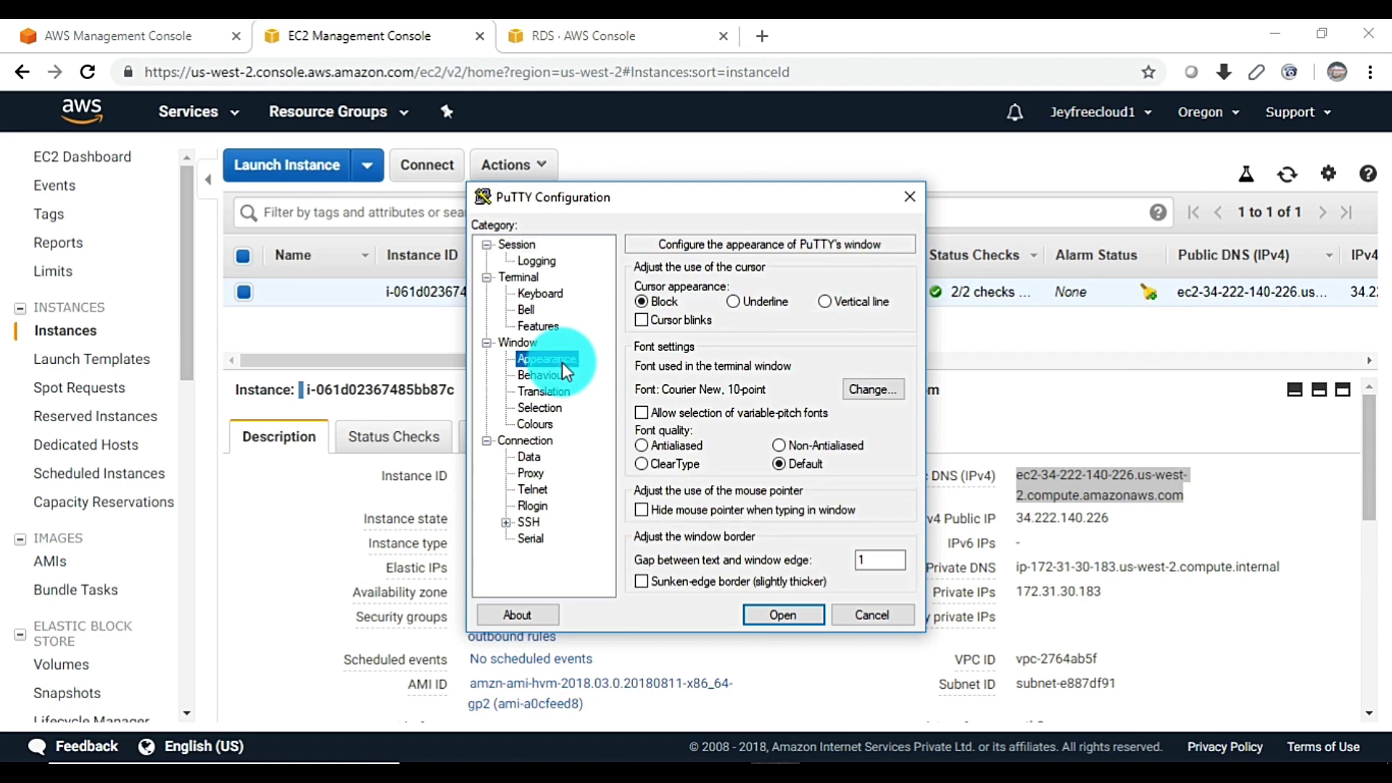
left_click(873, 390)
left_click(747, 404)
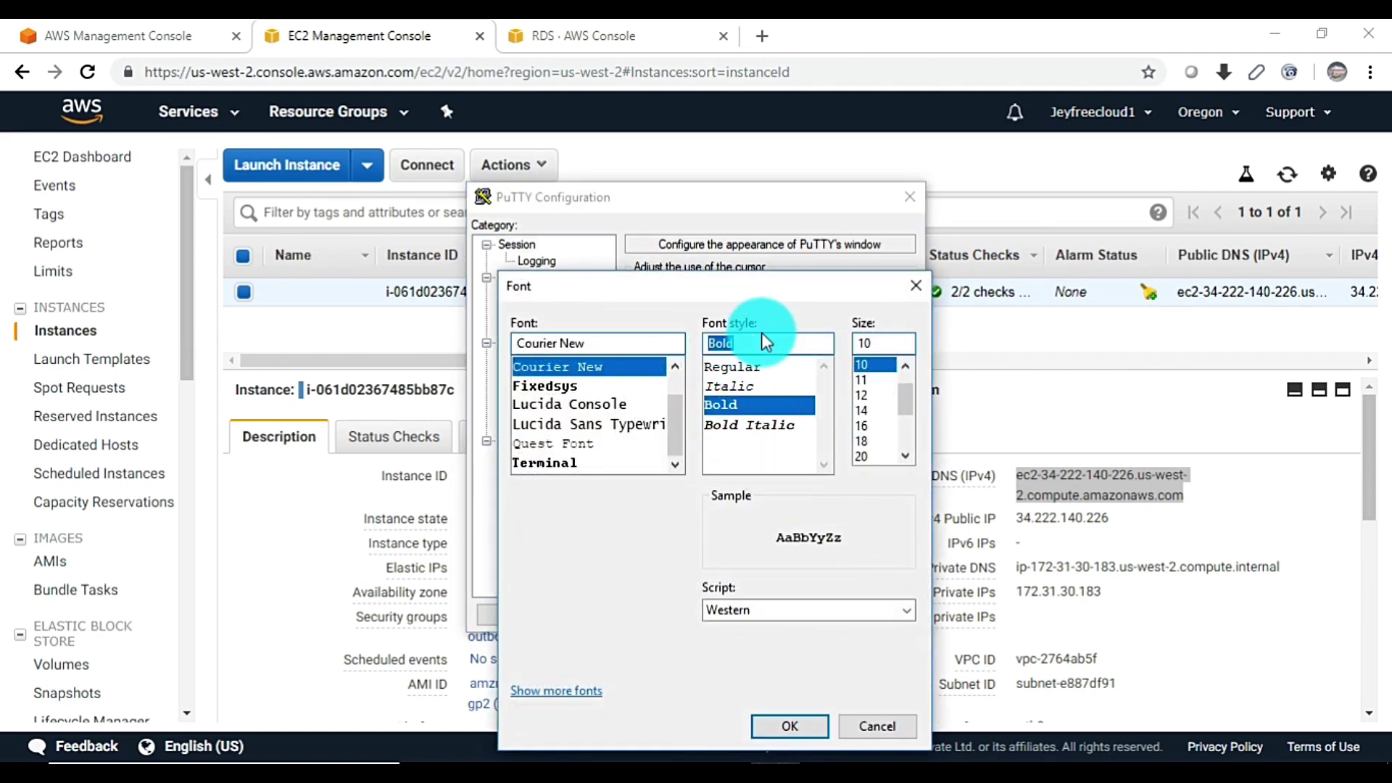
left_click(875, 409)
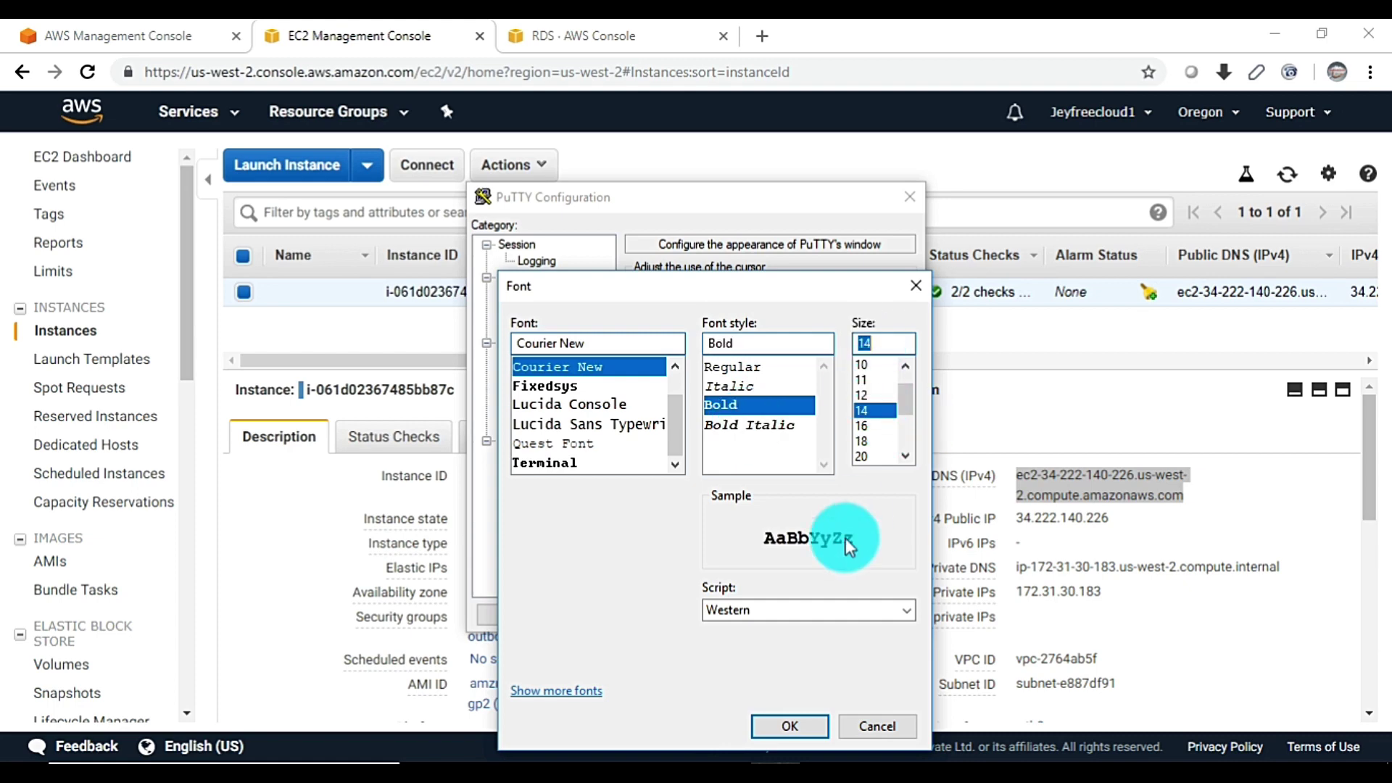
left_click(797, 731)
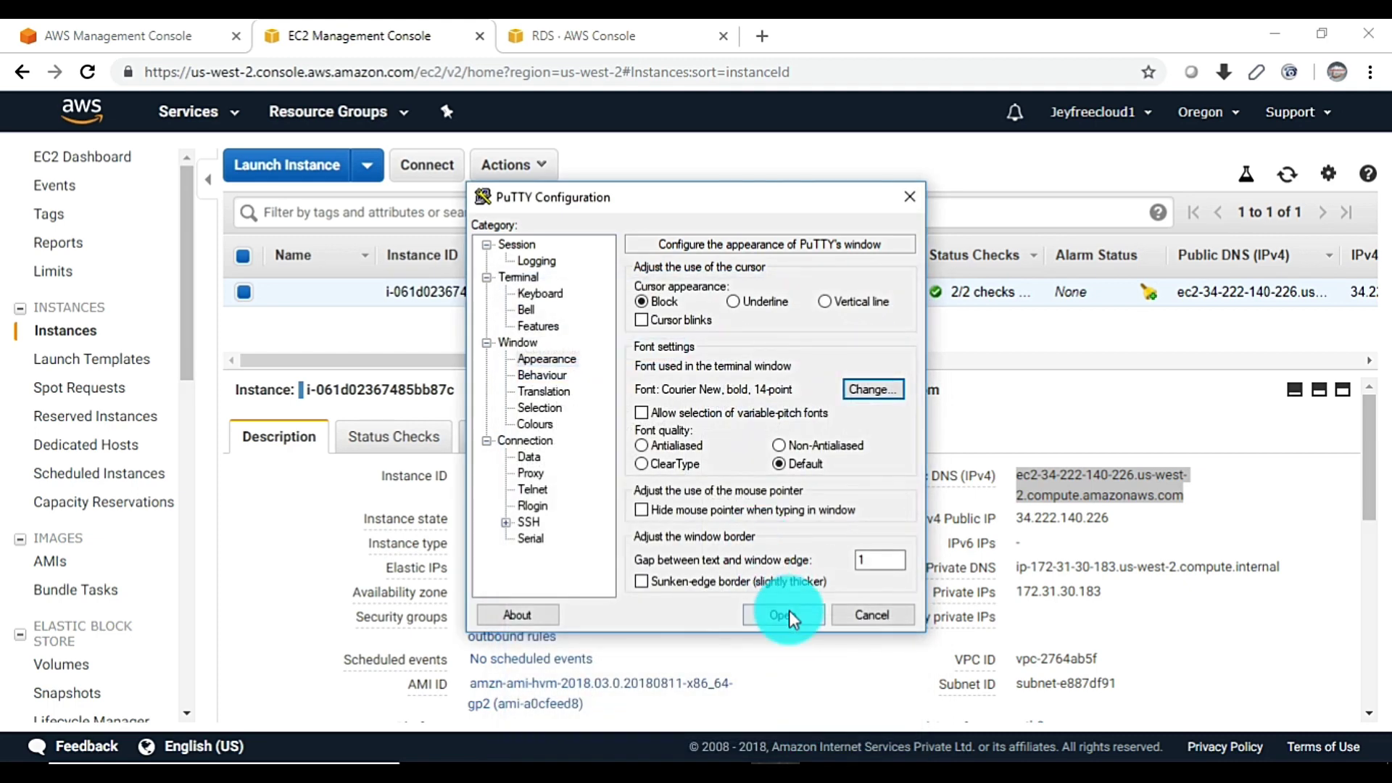
Set 20-second keepalives, load the instance's private key file, and open the session
left_click(537, 439)
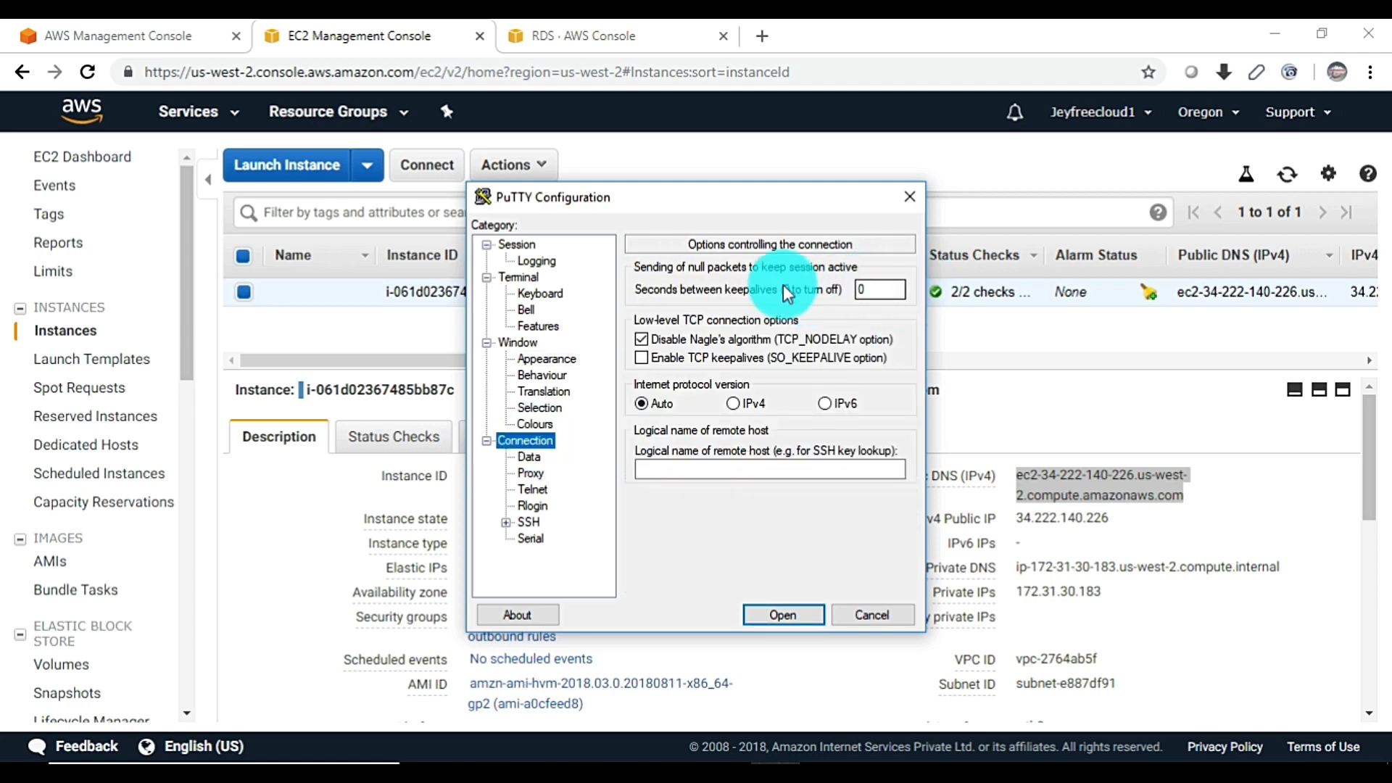
double_click(863, 289)
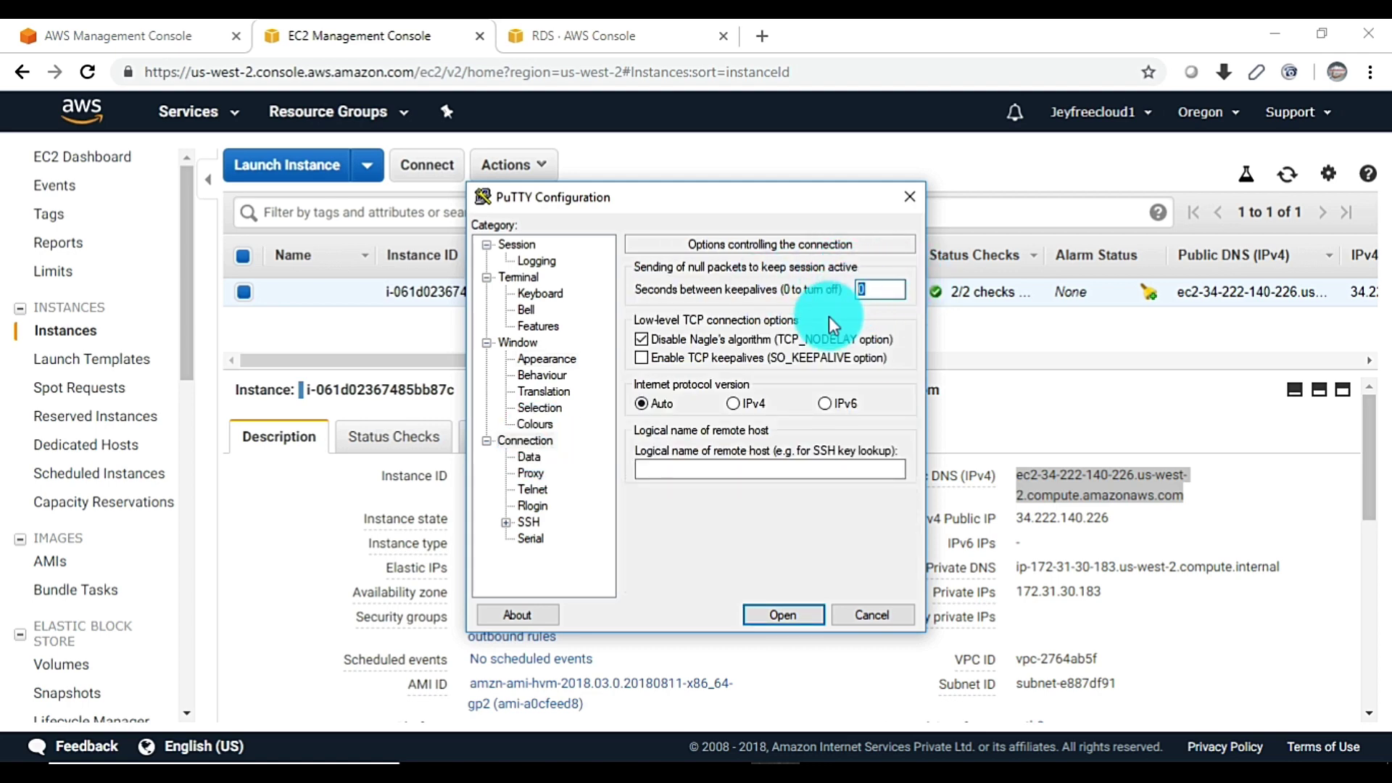
left_click(506, 522)
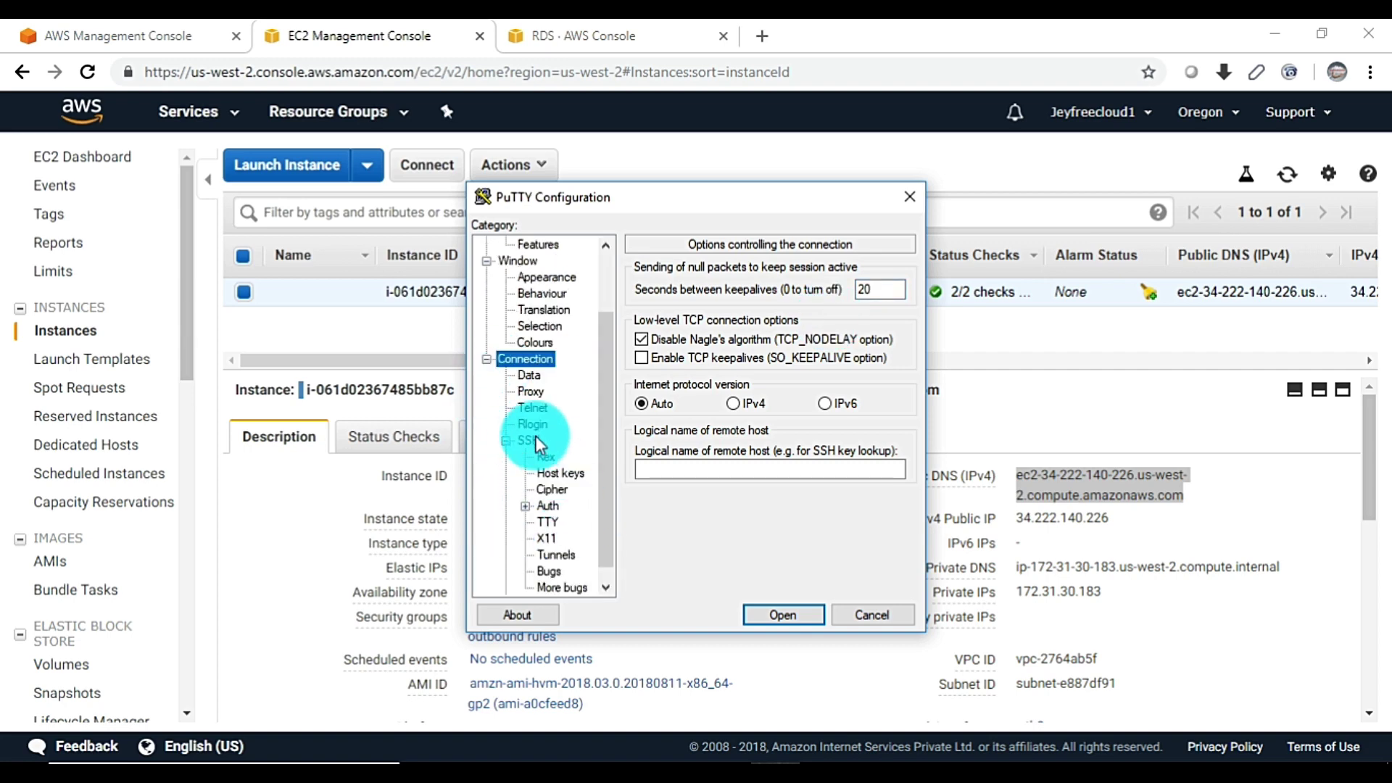
left_click(549, 506)
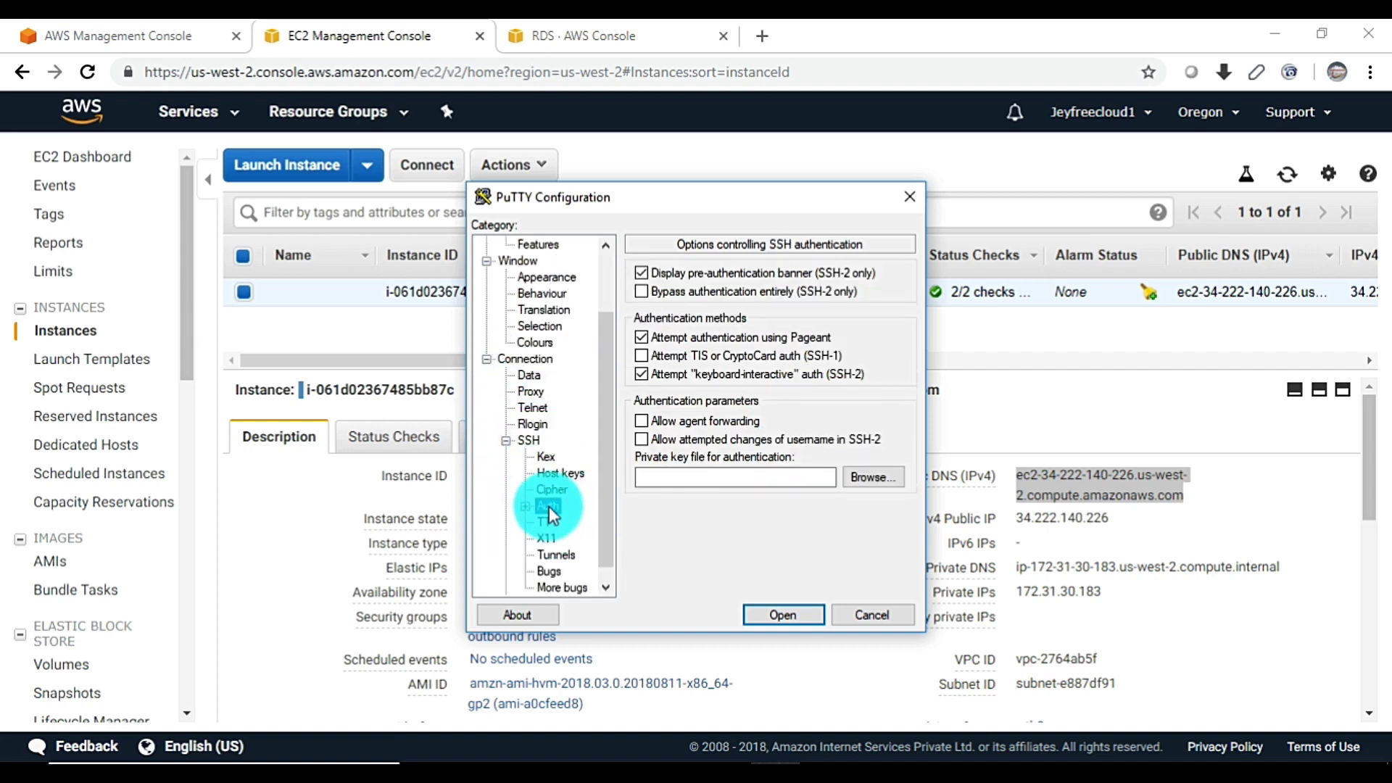
left_click(878, 486)
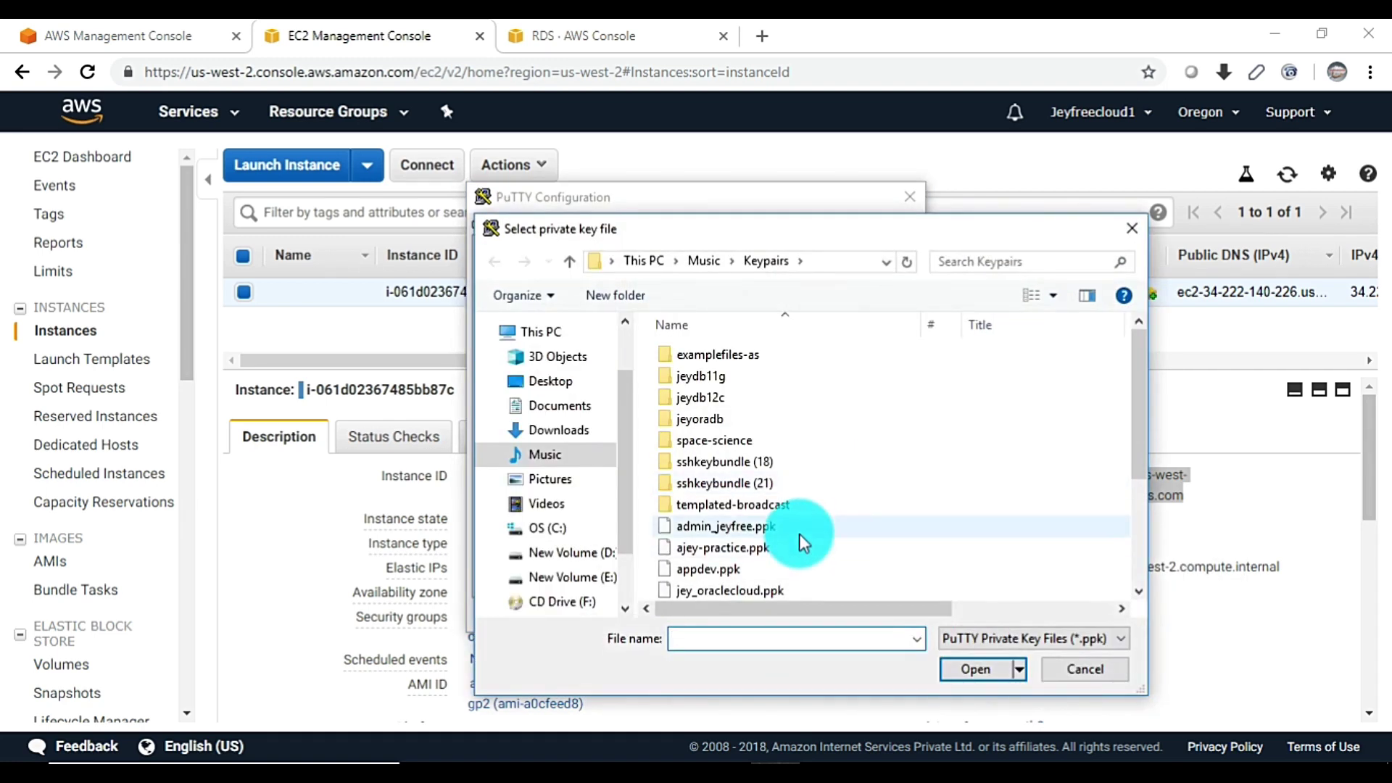
scroll(754, 555, "down", 4)
double_click(725, 525)
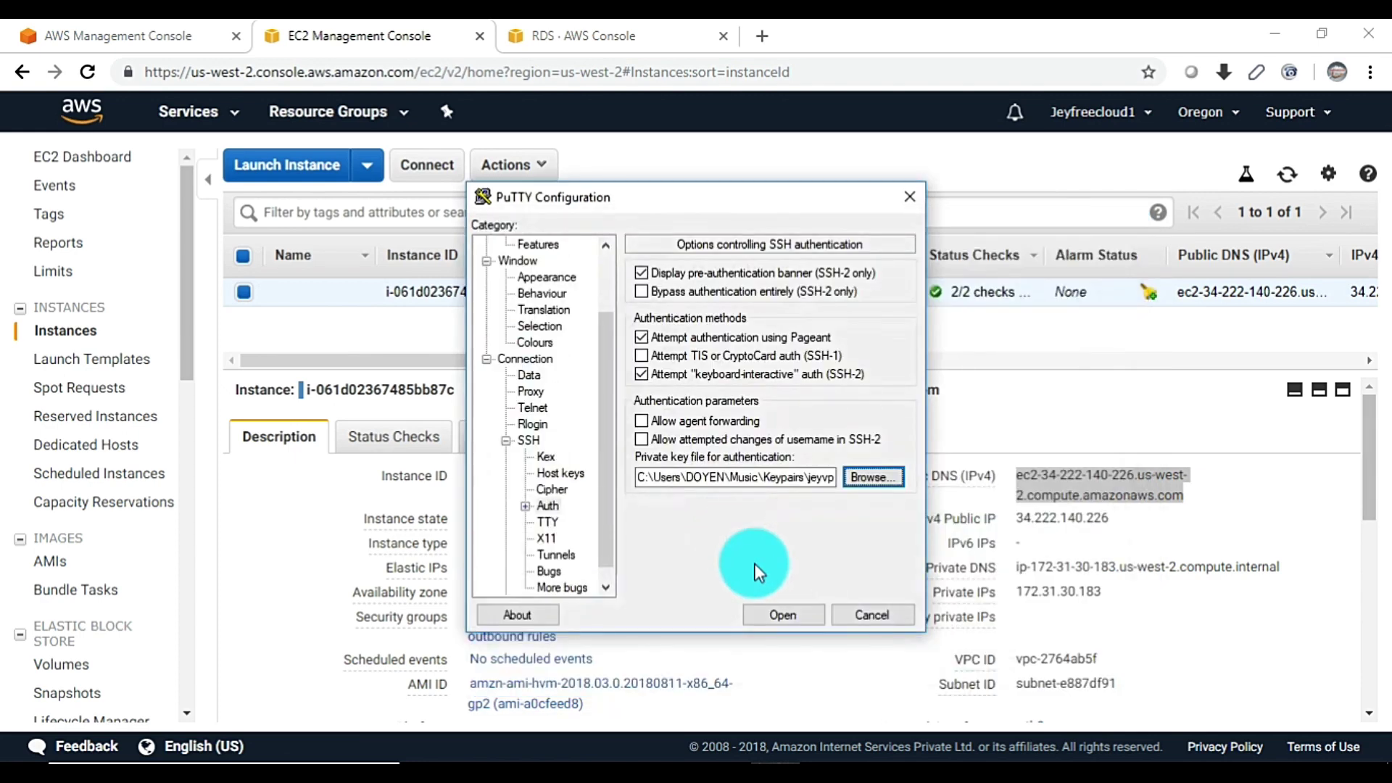
left_click(791, 616)
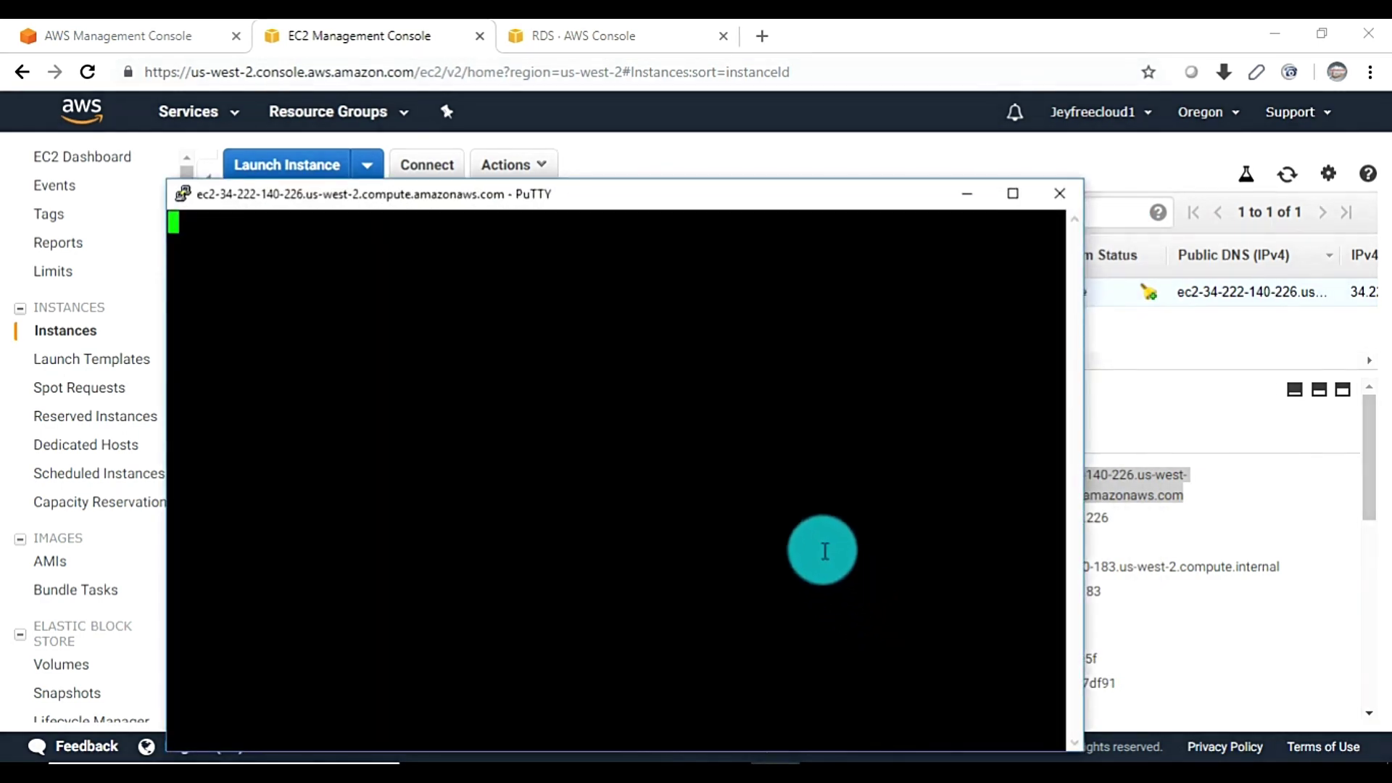
Accept the server's host key and log in as ec2-user
left_click(650, 531)
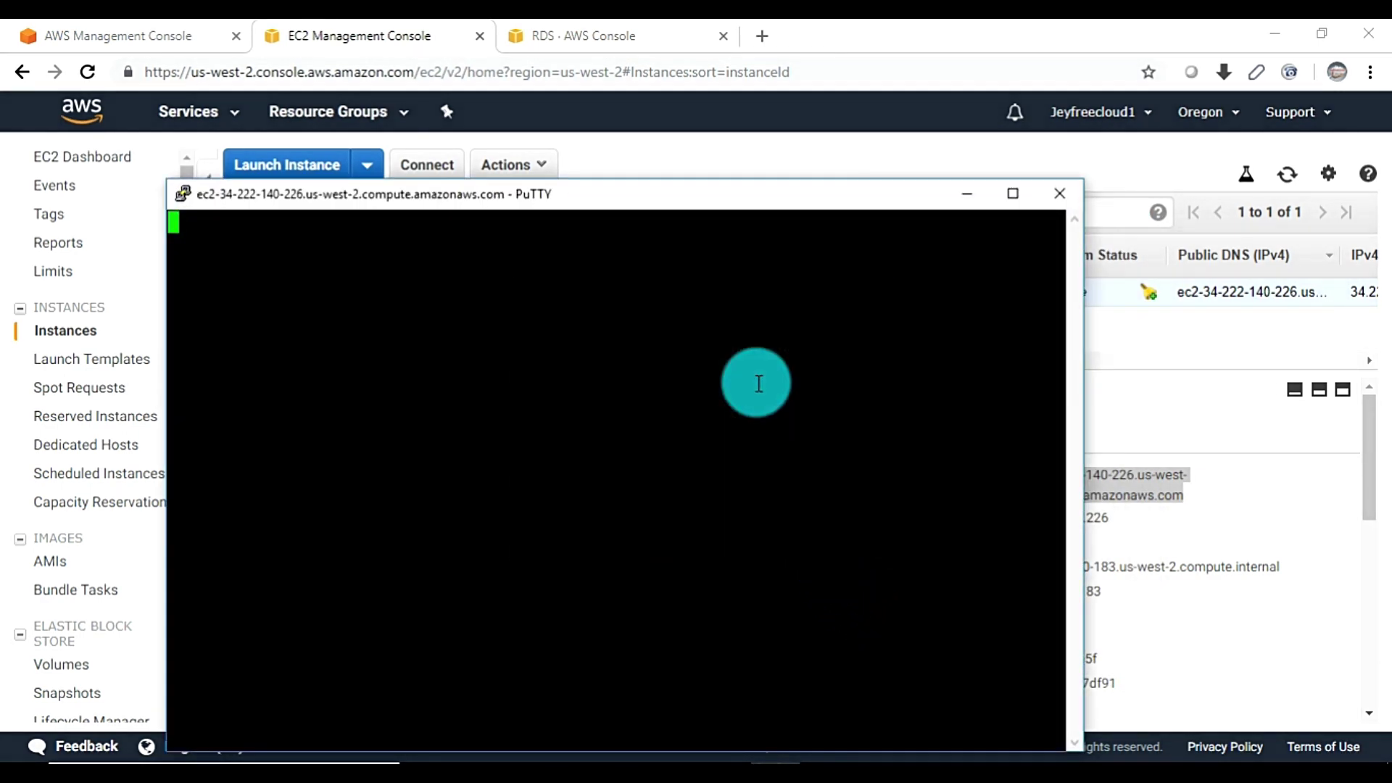
type("ec2")
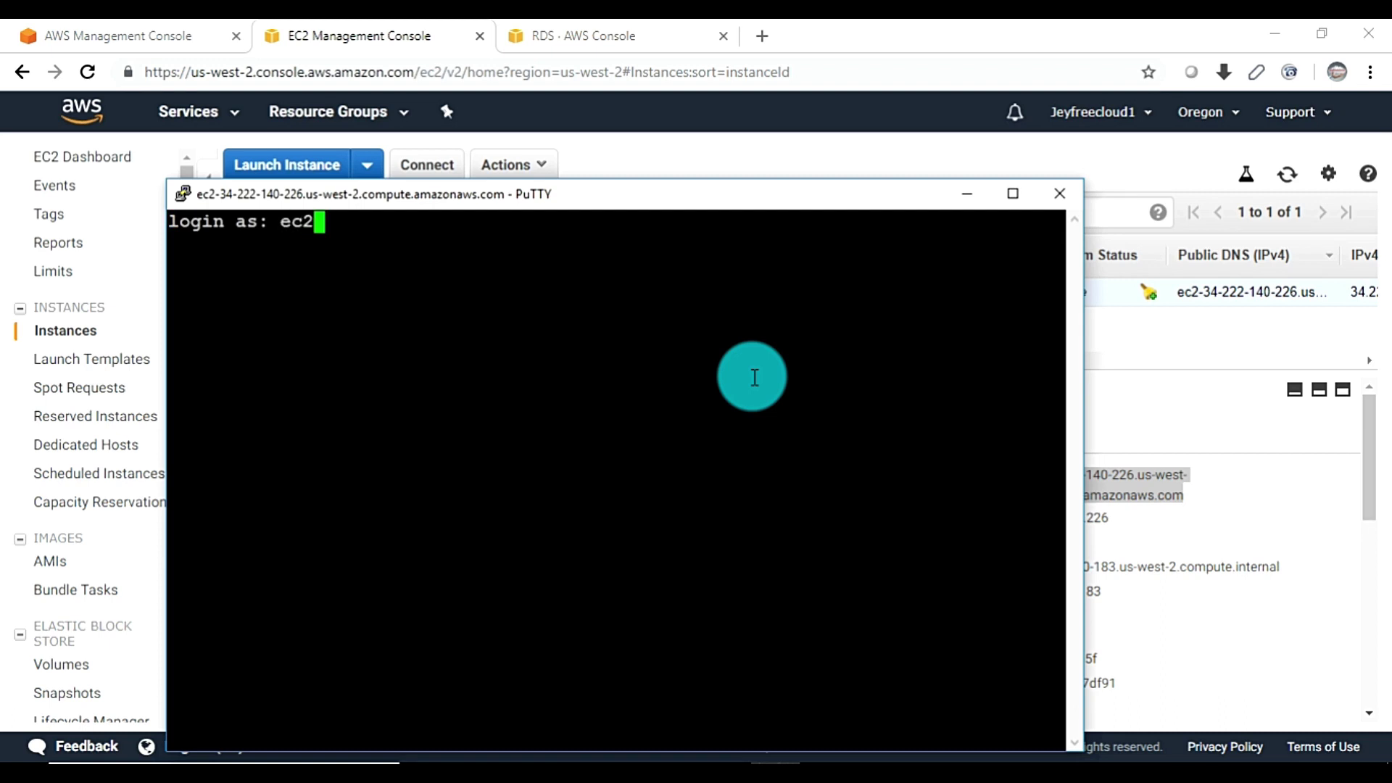
type("-user")
key("Return")
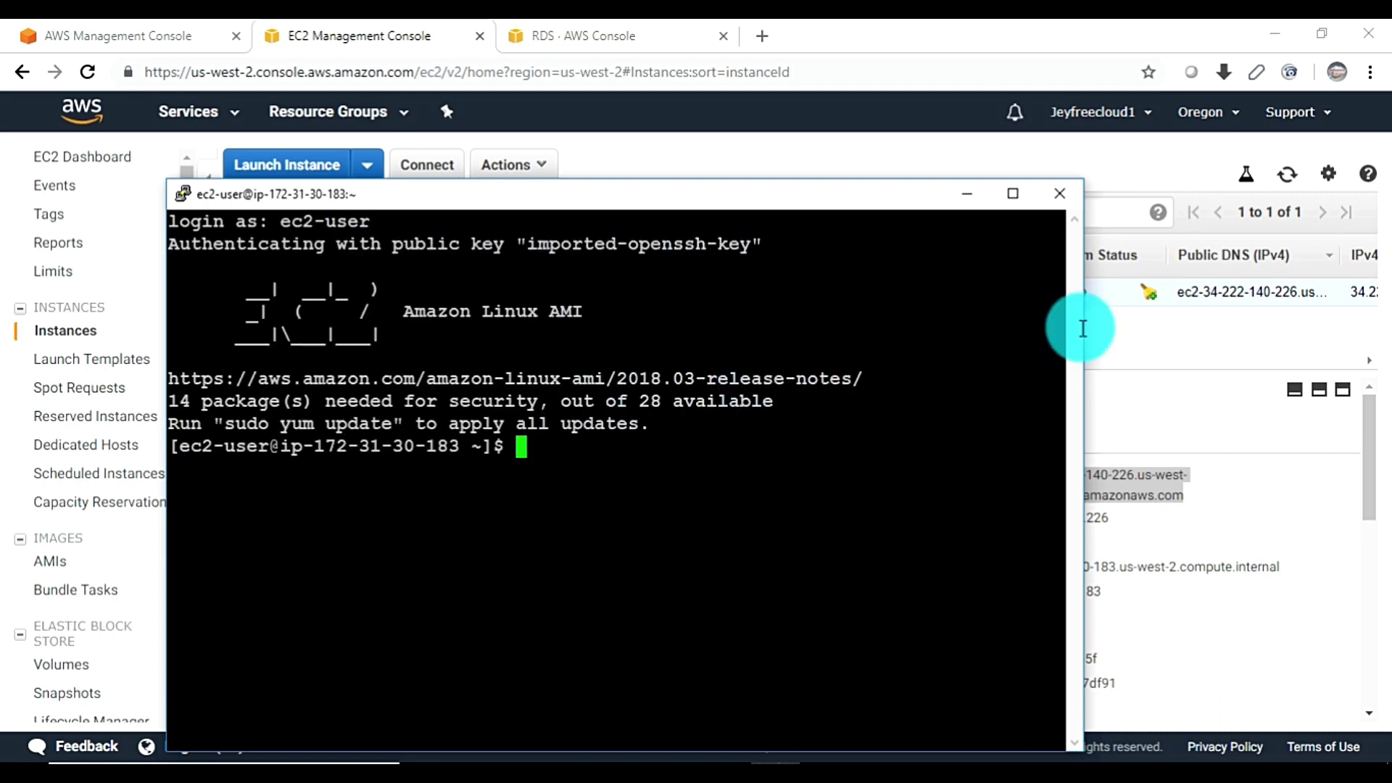
Maximize the terminal and install the MySQL client with sudo yum install mysql -y
left_click(1012, 193)
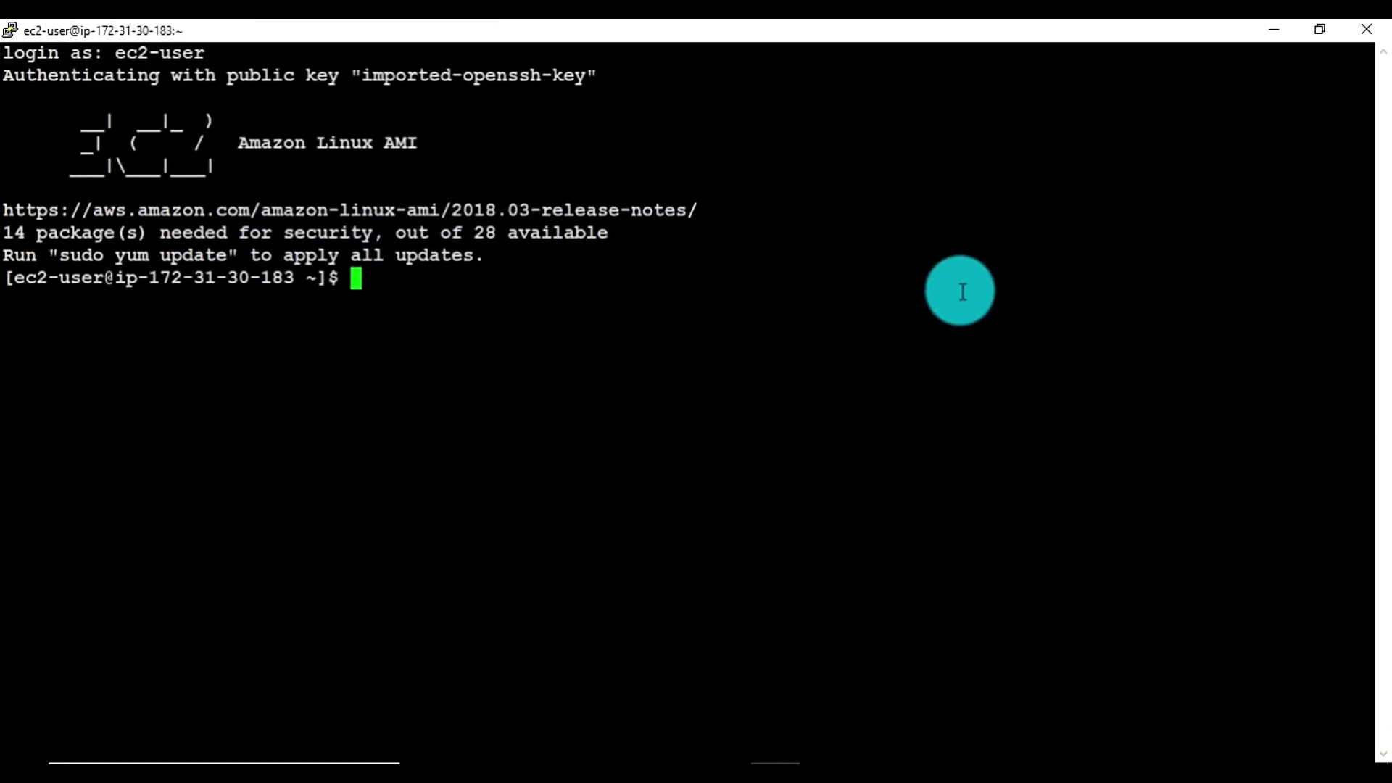
type("sudo ")
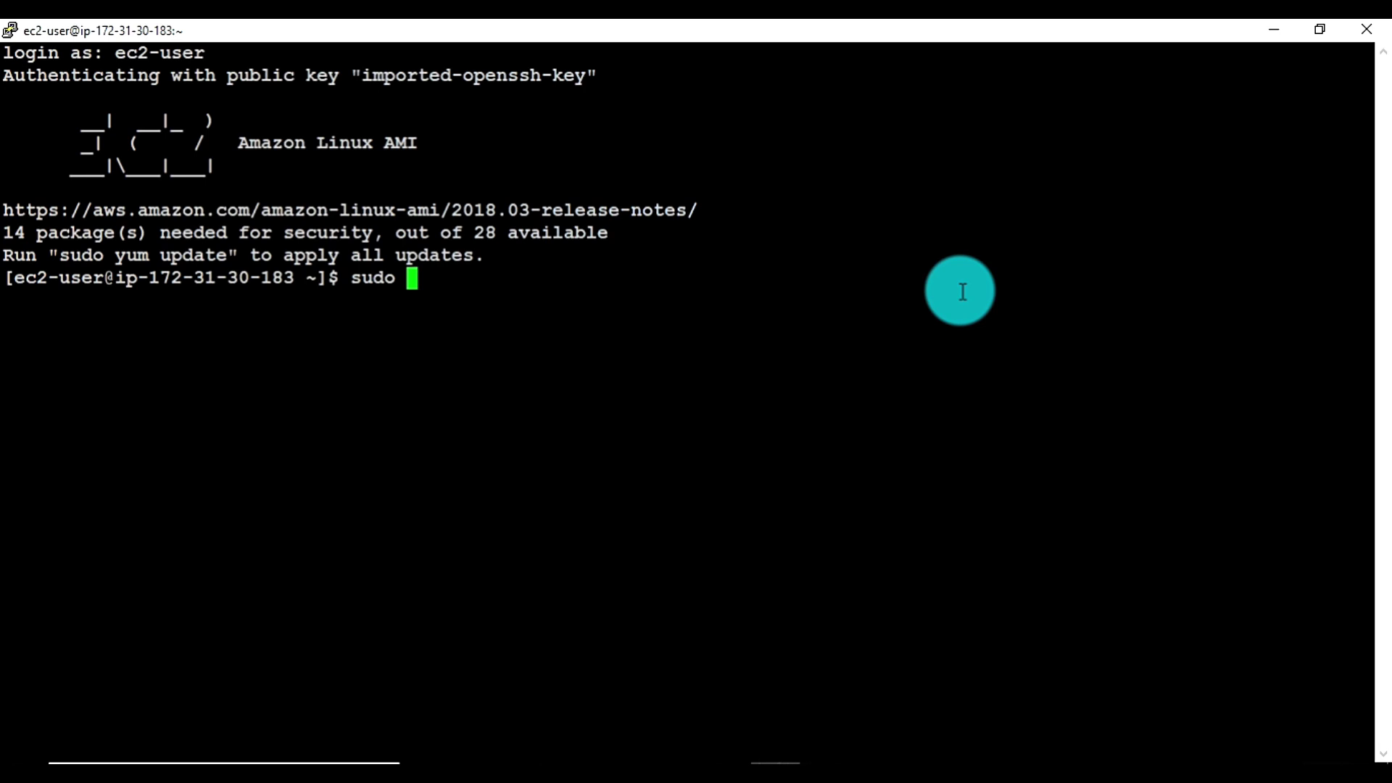
type("yum instal")
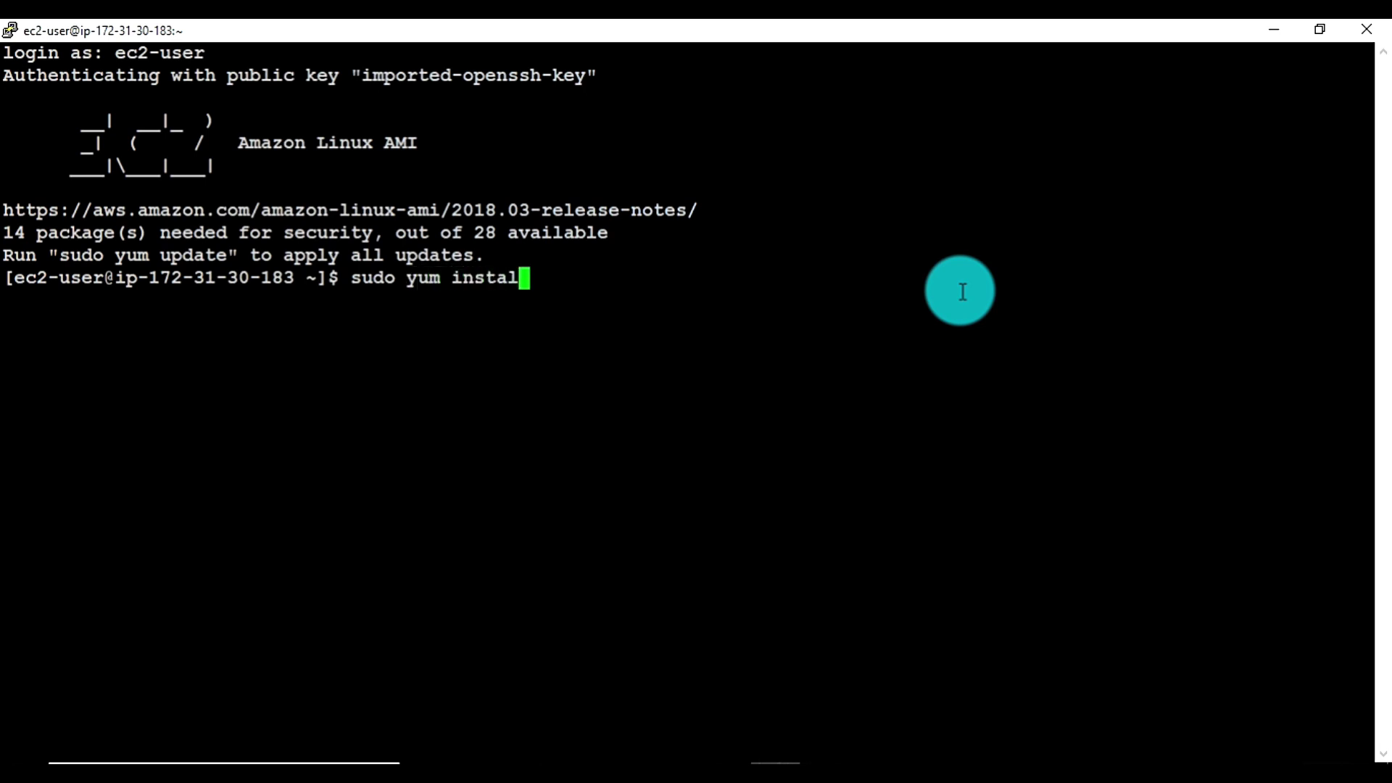
type("l mysql -y")
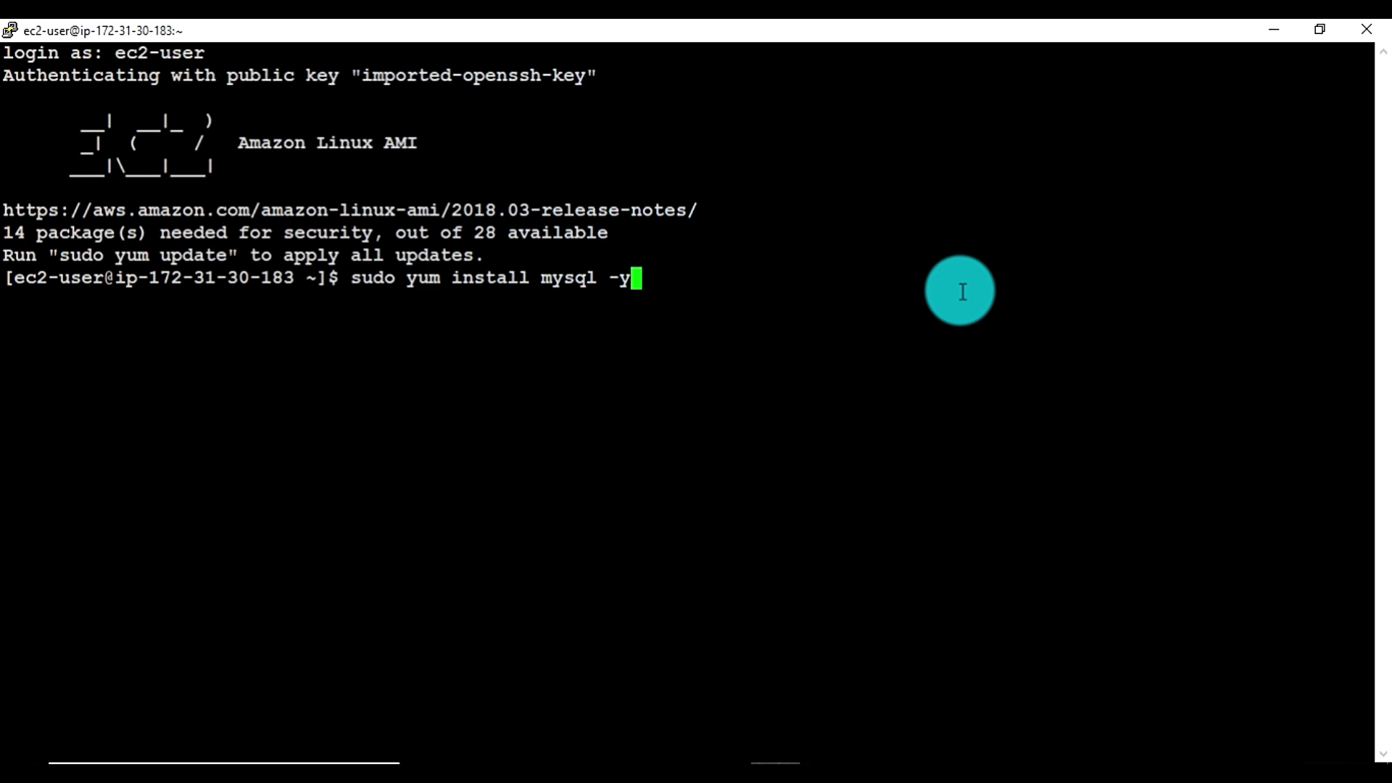
key("Return")
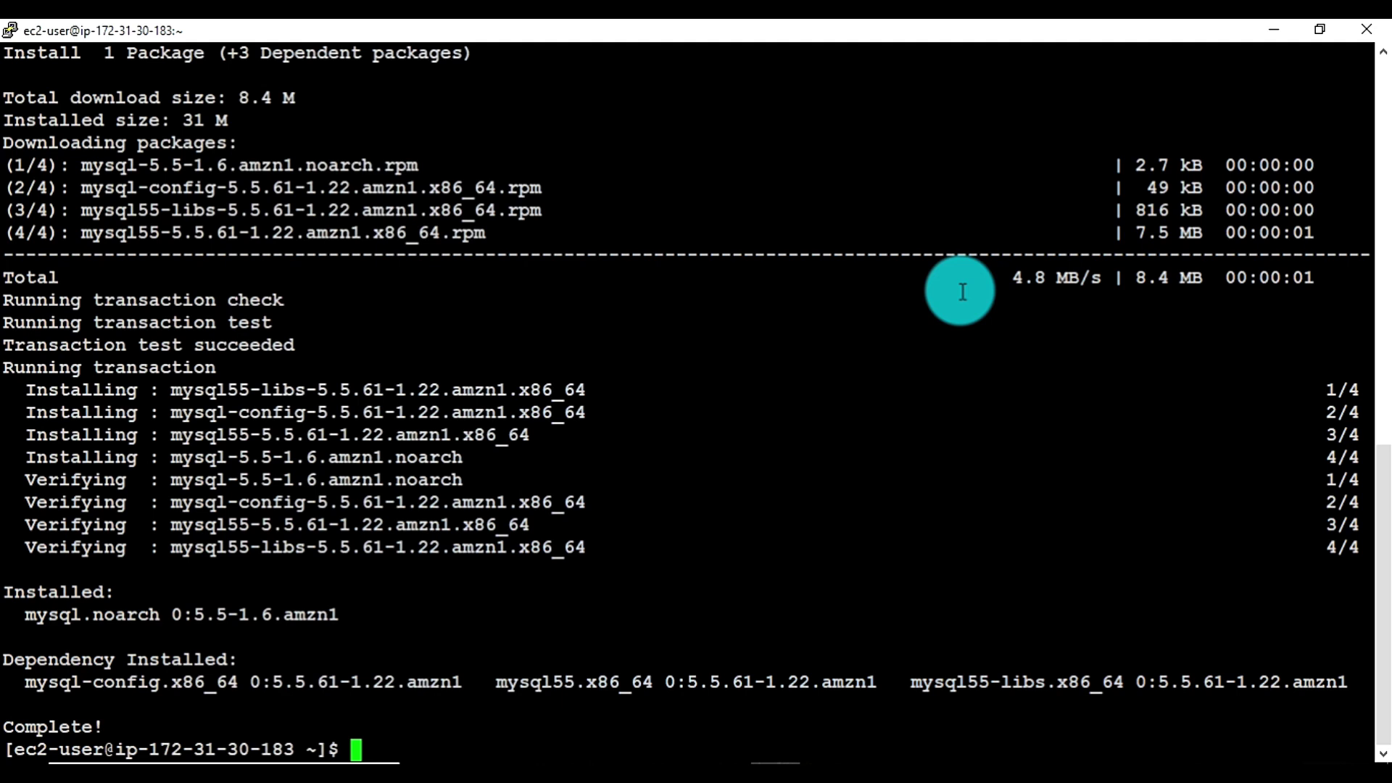
Duplicate the SSH session and log the new window in as ec2-user
right_click(663, 26)
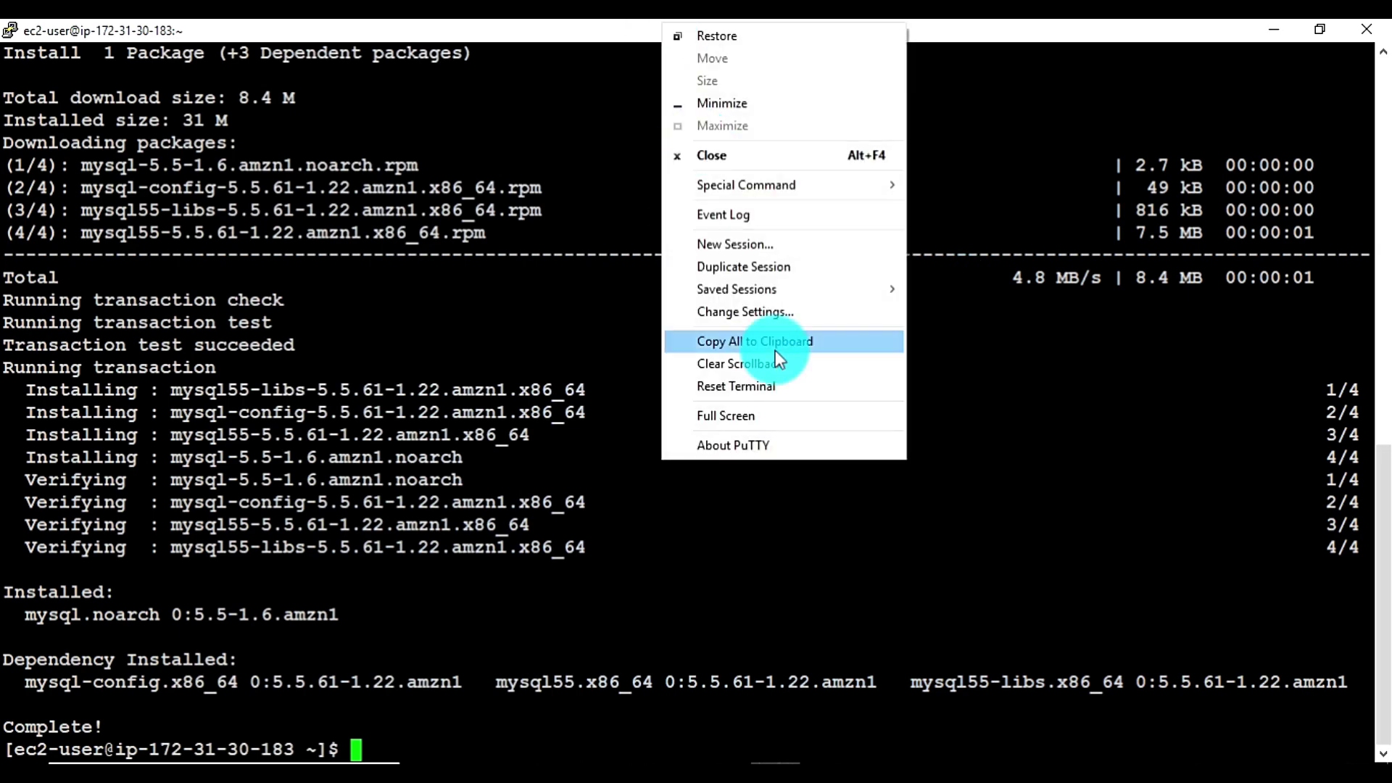
left_click(759, 273)
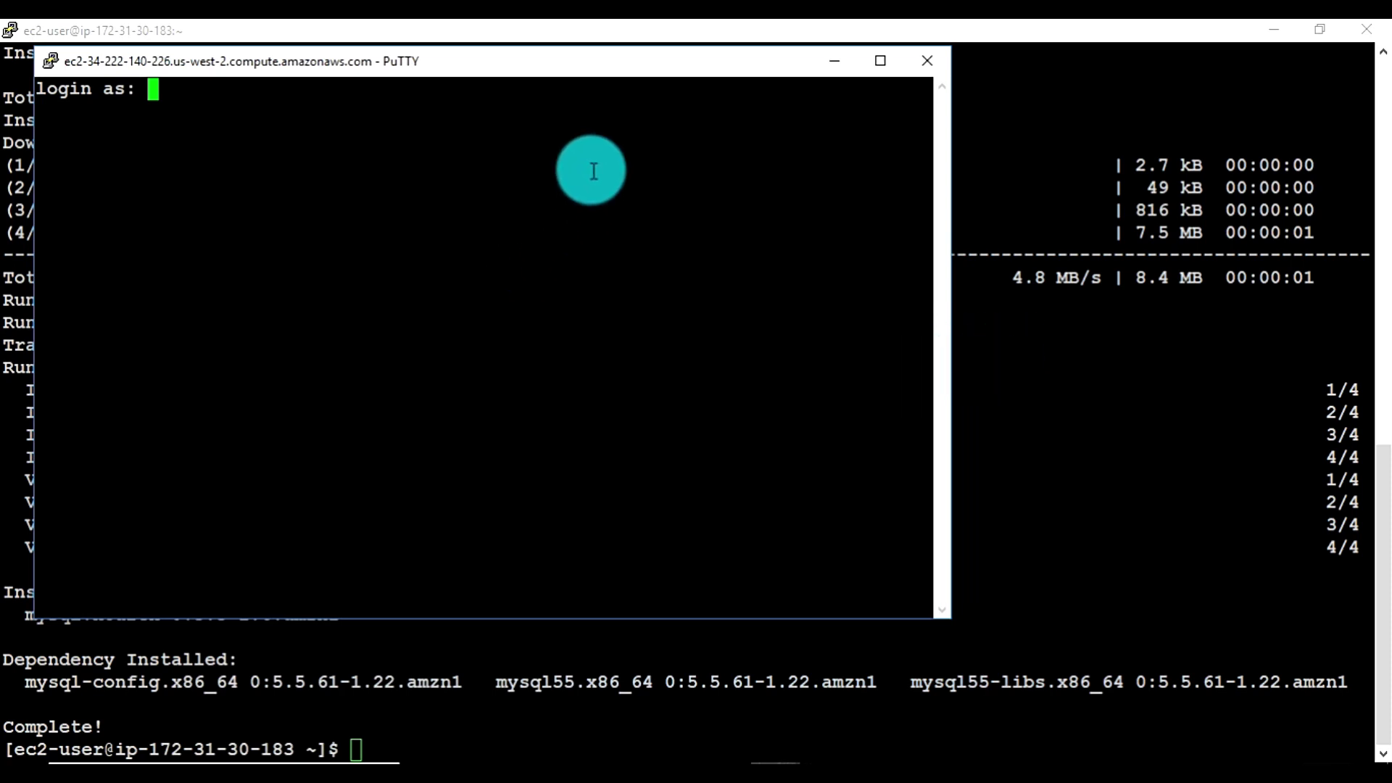
type("ec2-user")
key("Return")
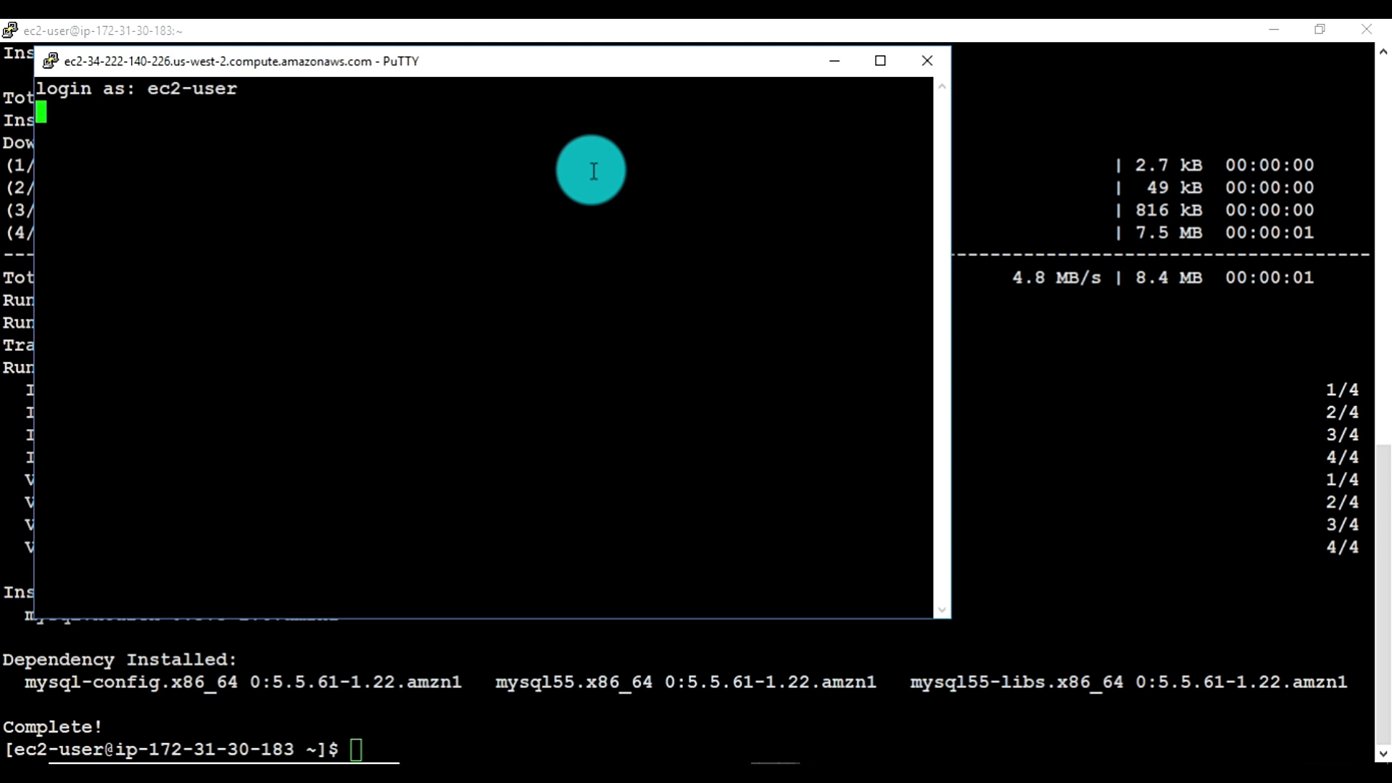
Switch the new PuTTY session to use system colours
right_click(635, 67)
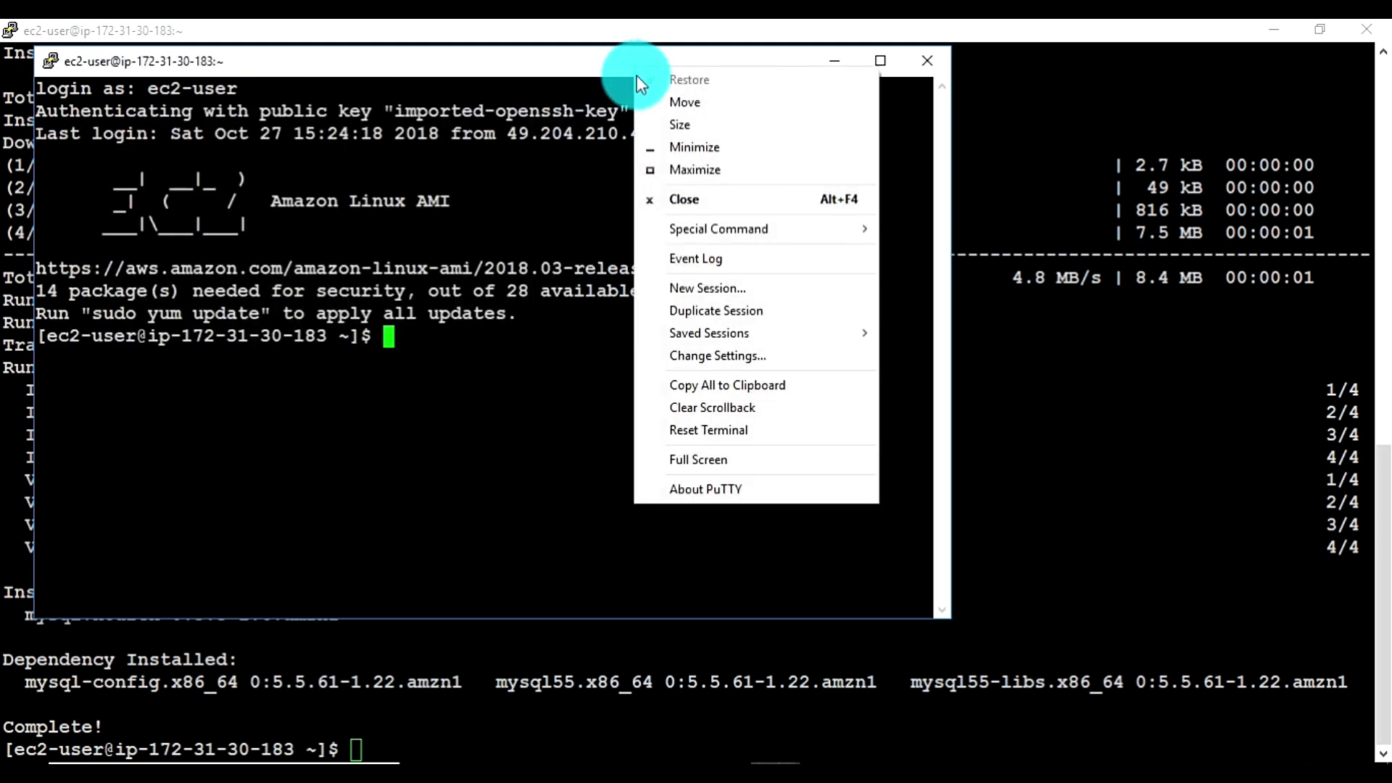
left_click(715, 356)
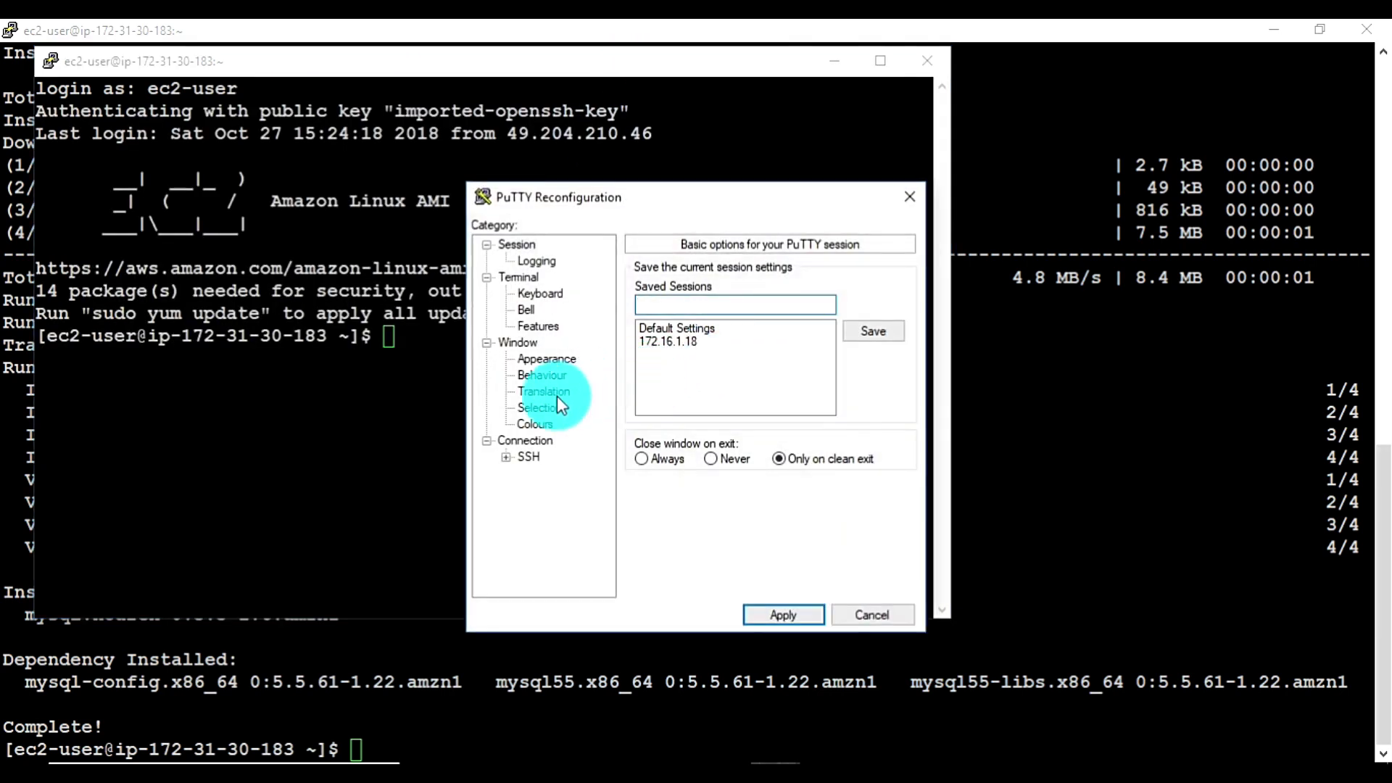
left_click(547, 430)
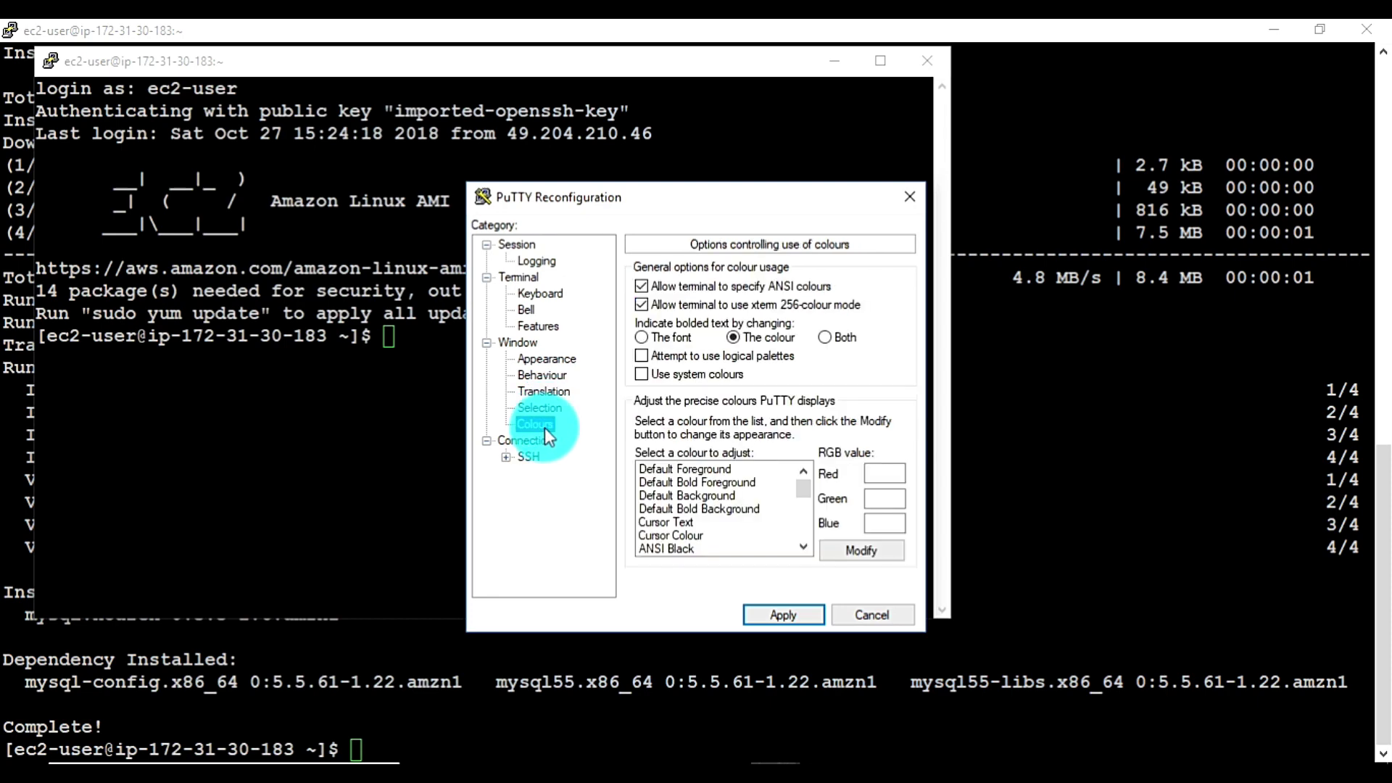
left_click(672, 373)
left_click(798, 615)
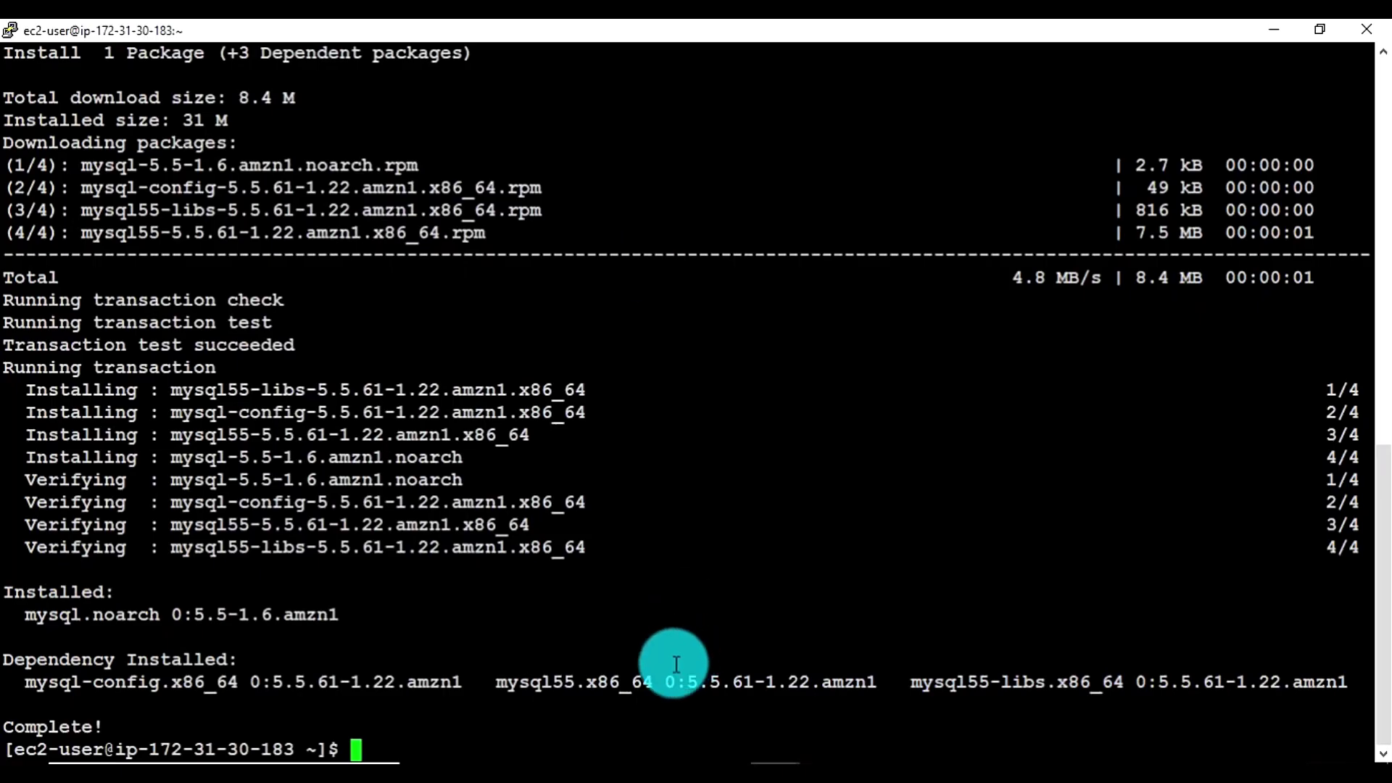
Dismiss the unneeded new-connection dialog and return to the RDS console
left_click(590, 773)
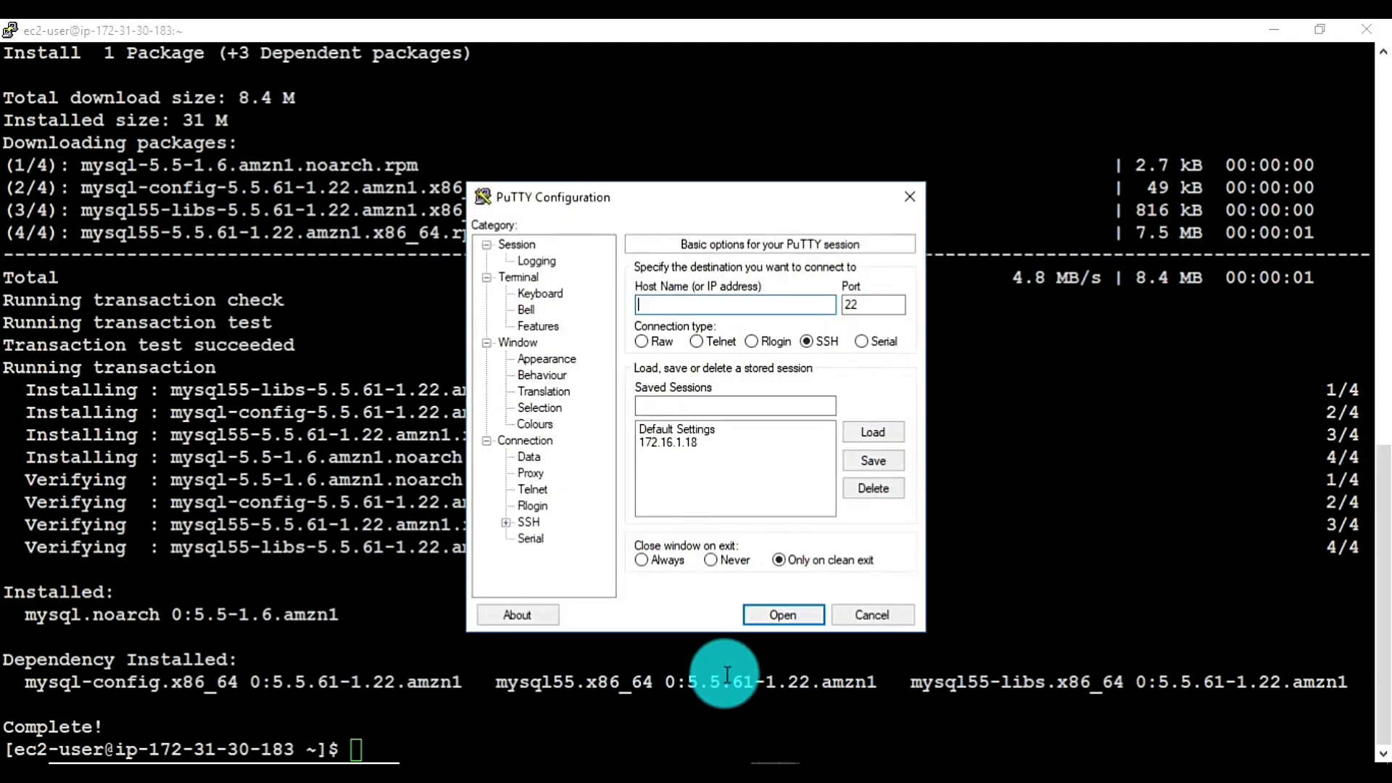
left_click(870, 613)
mouse_move(775, 772)
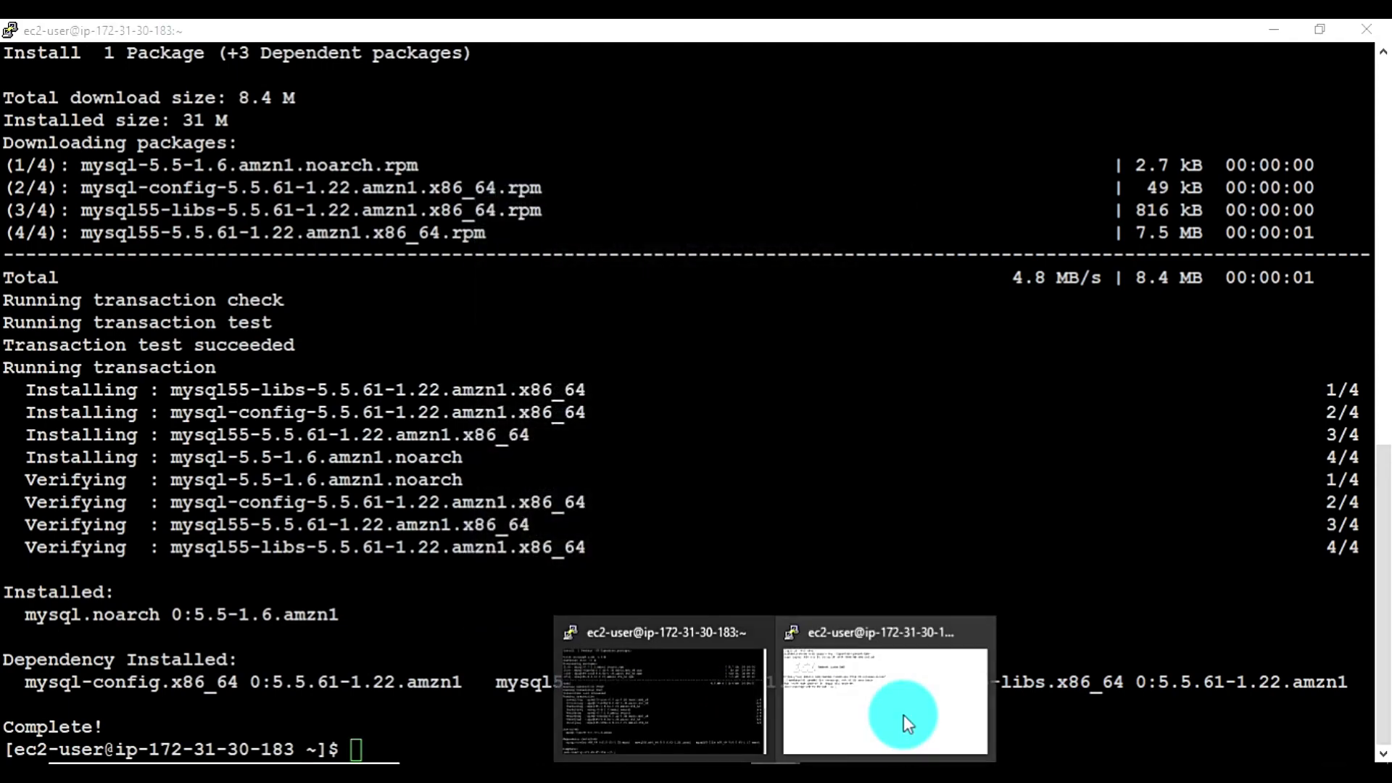
left_click(901, 720)
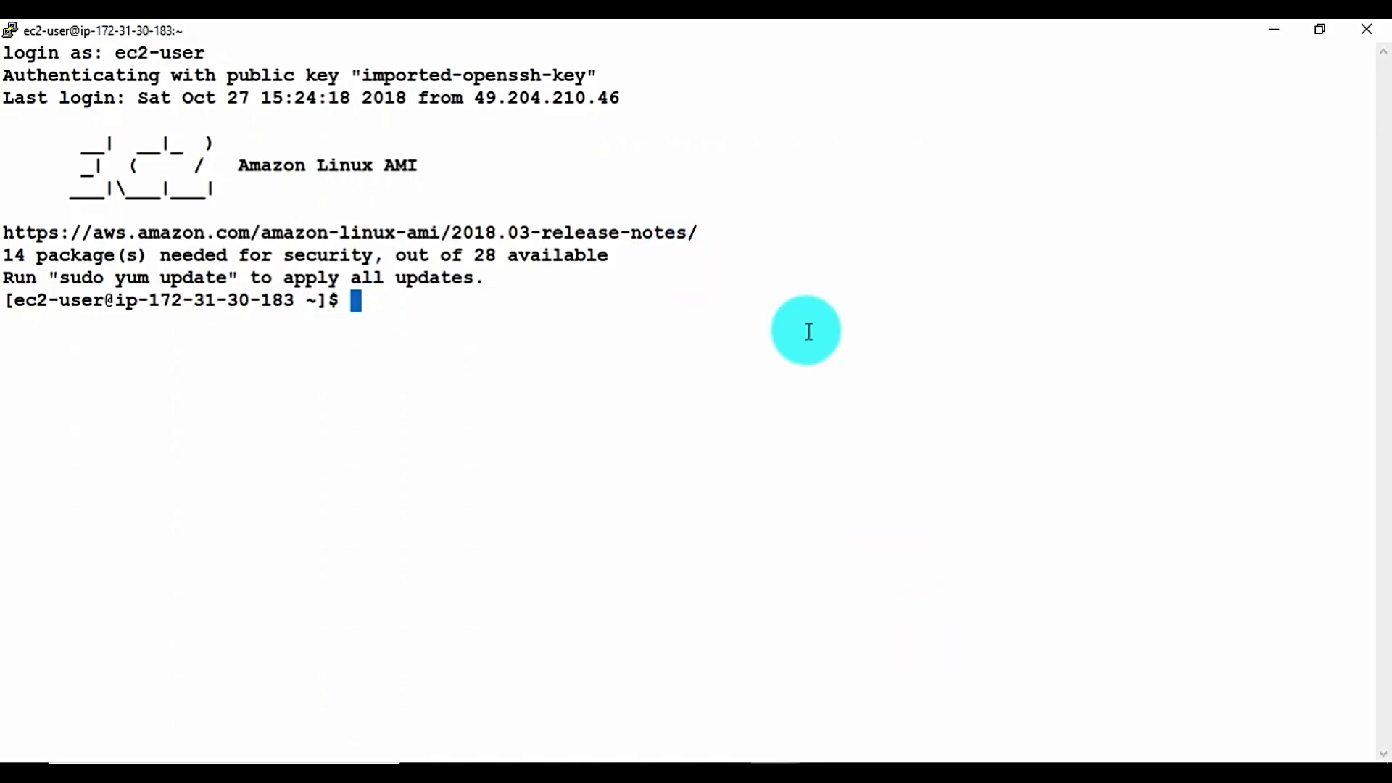
key("alt+Tab")
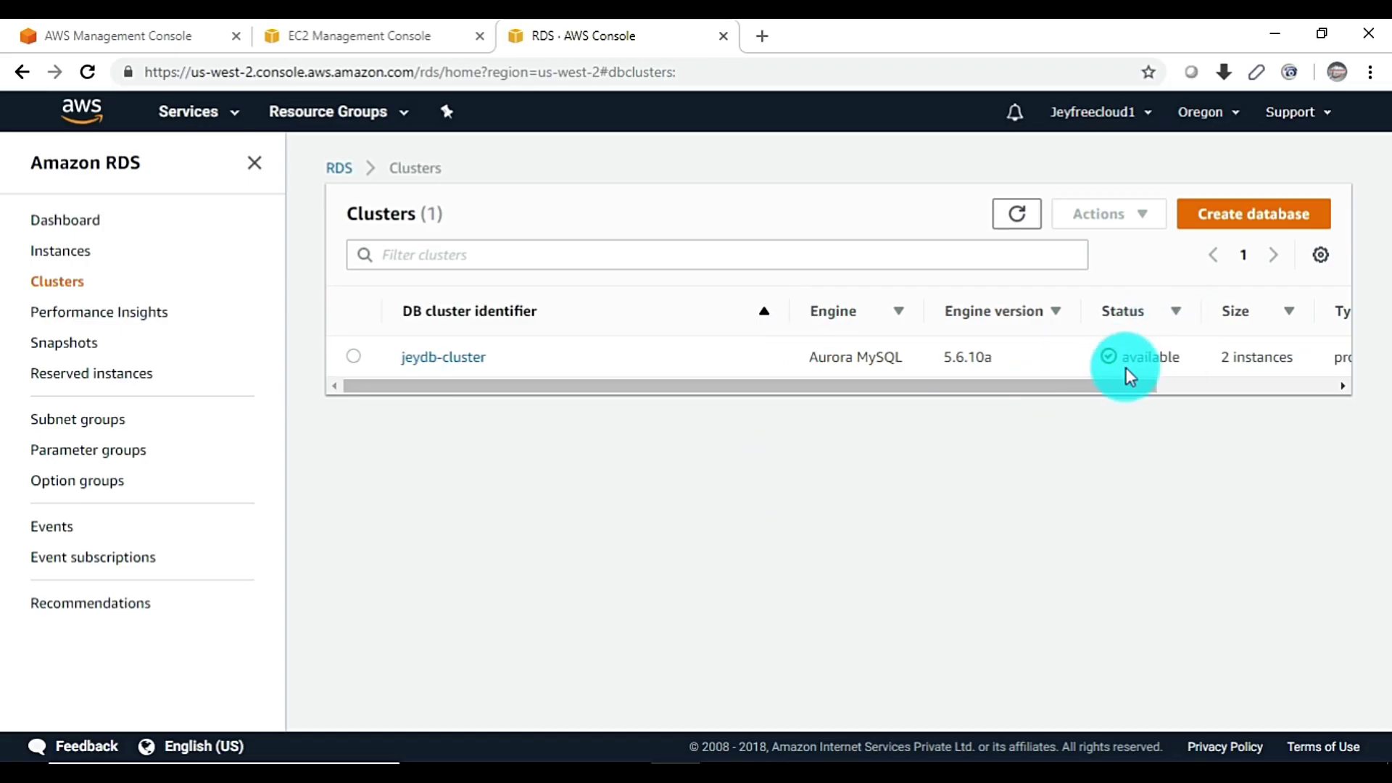
List the database instances and check both instances' Replication role column
left_click(64, 251)
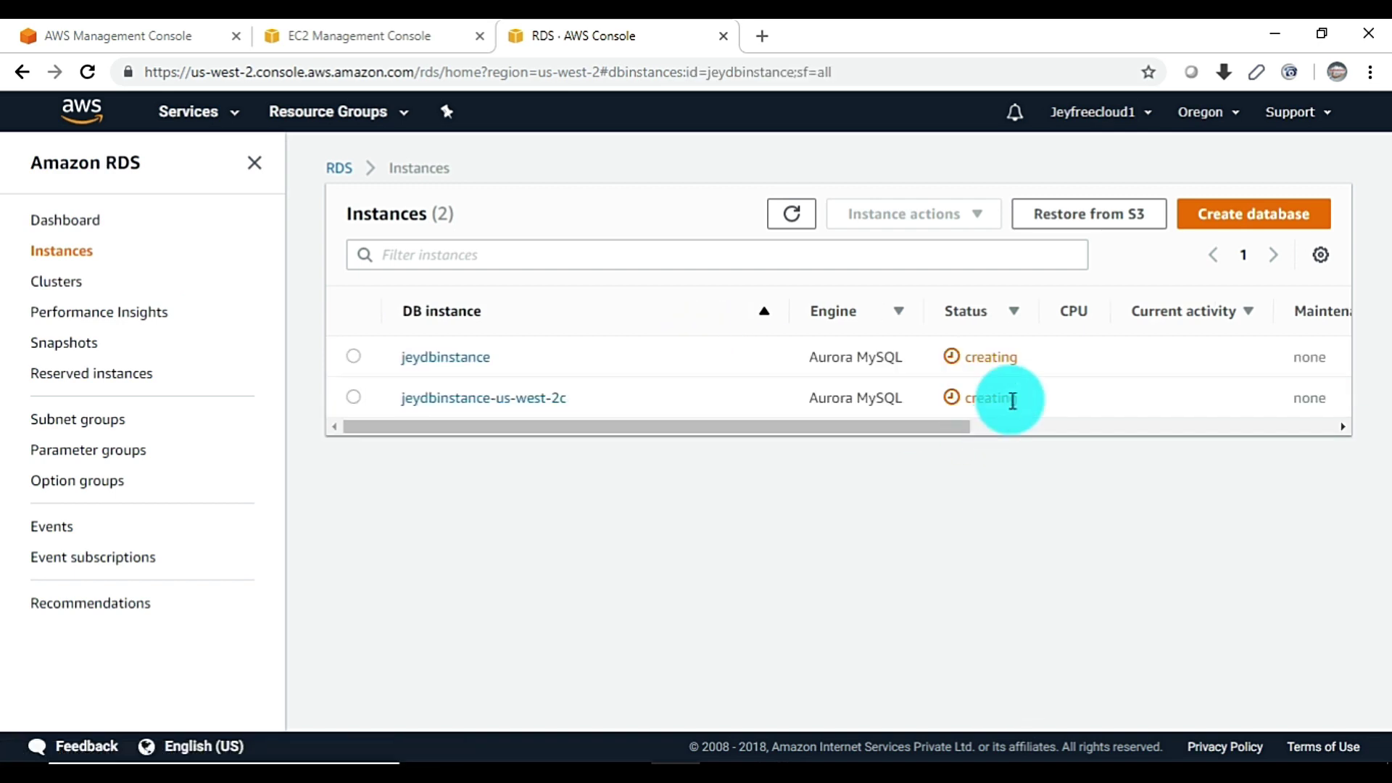
left_click_drag(926, 428, 694, 433)
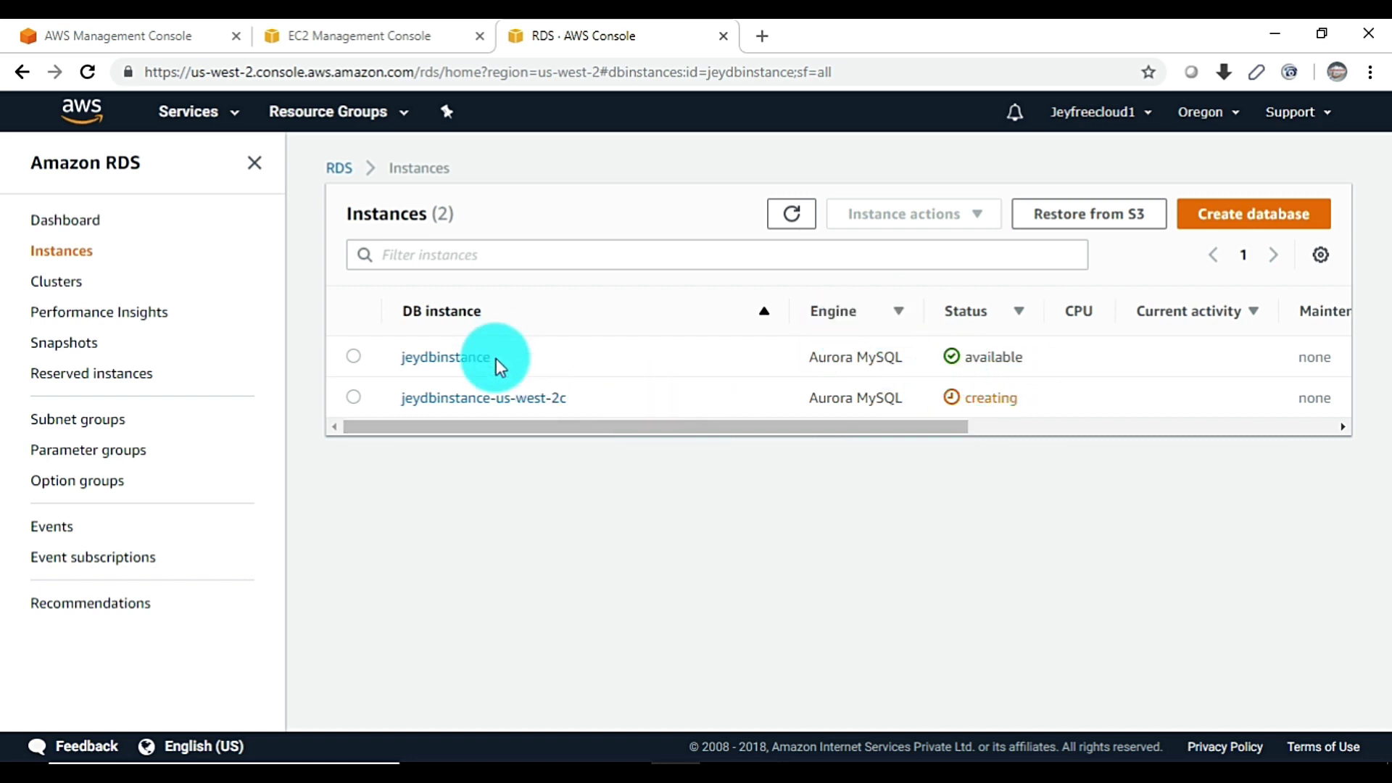
left_click_drag(789, 429, 1217, 426)
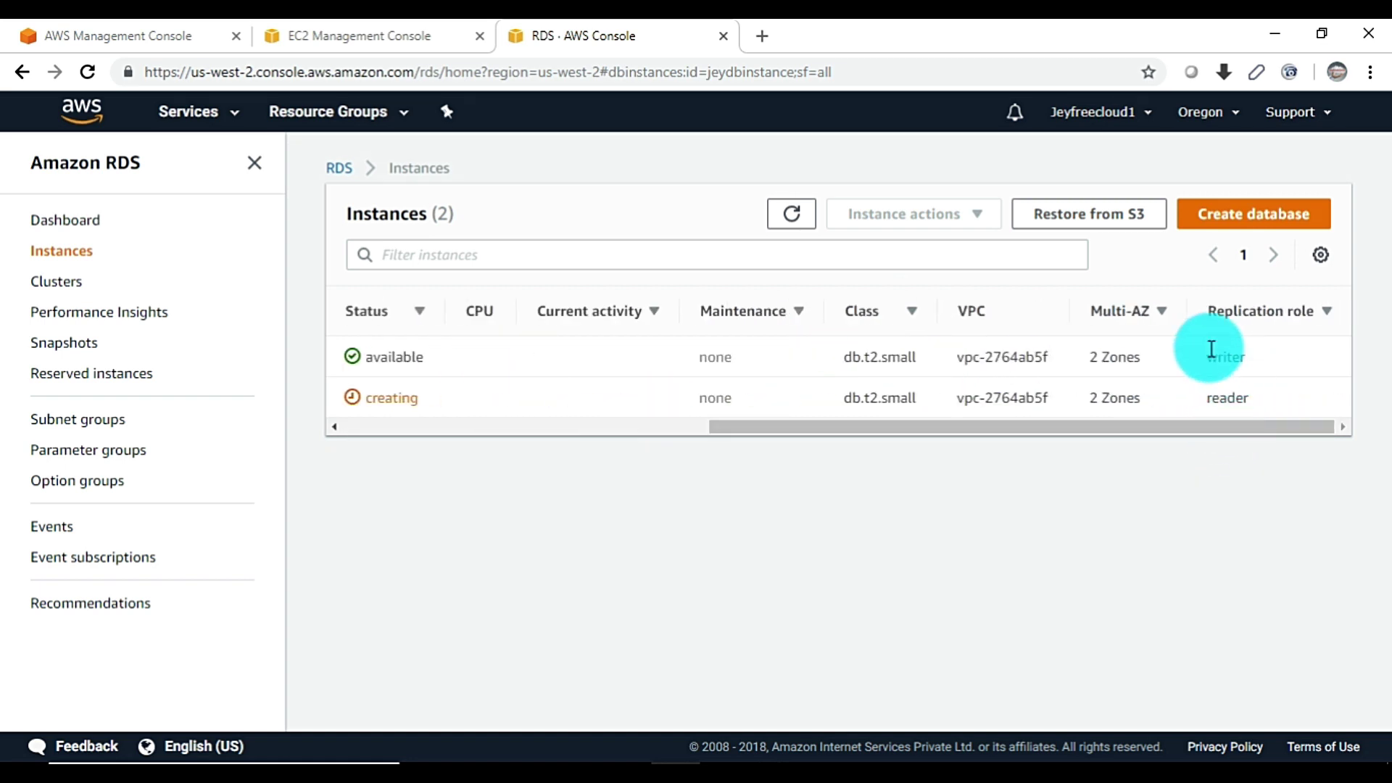
left_click_drag(1209, 355, 1293, 362)
left_click_drag(1207, 398, 1254, 396)
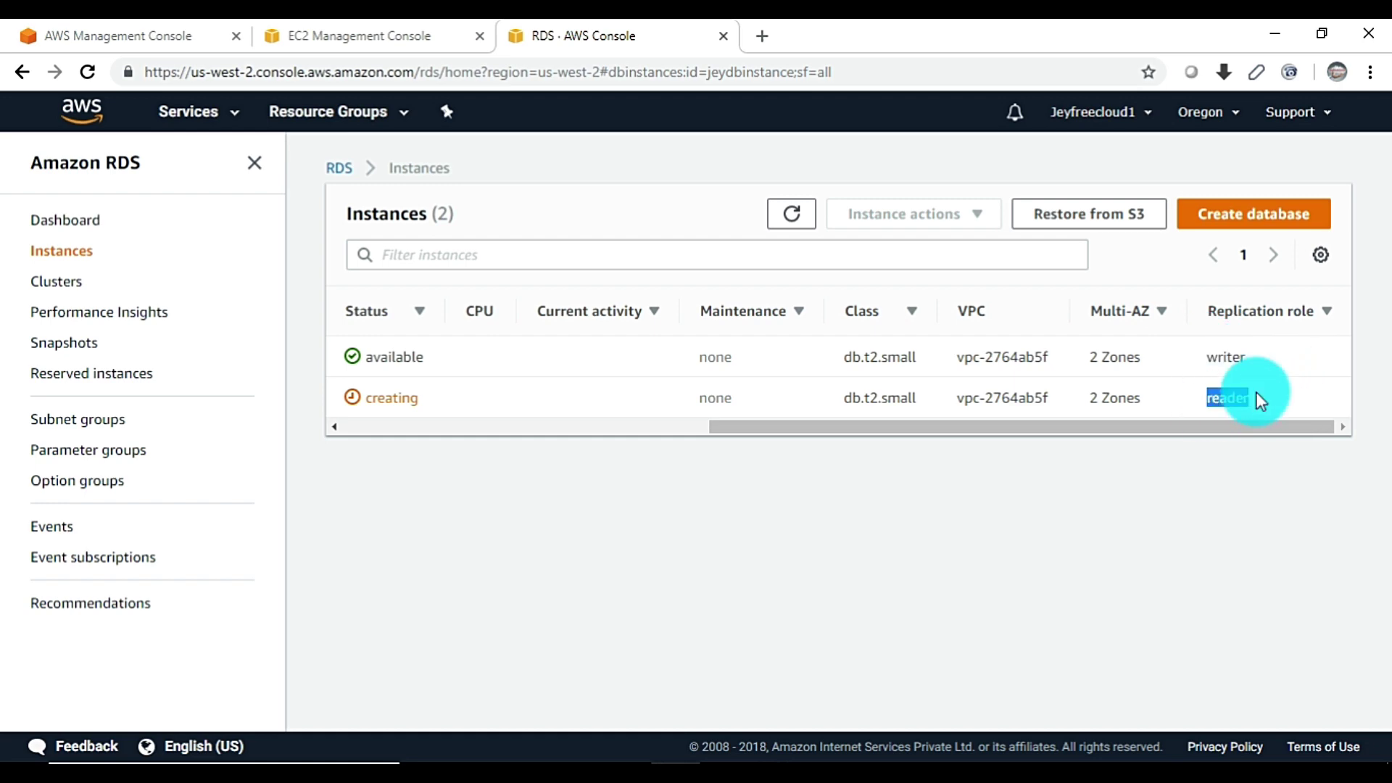
left_click_drag(1035, 429, 539, 430)
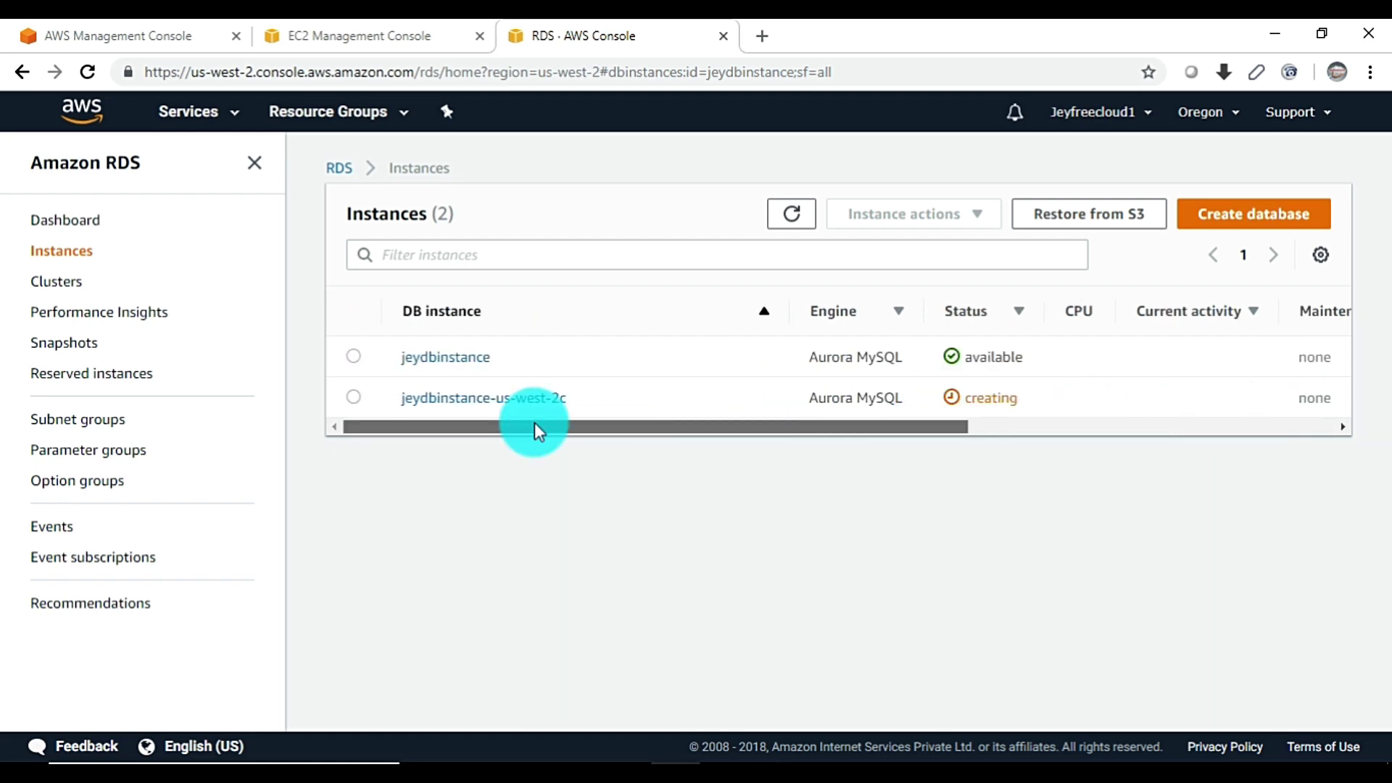
Glance at Snapshots and Clusters, then open the jeydbinstance instance details
left_click(78, 335)
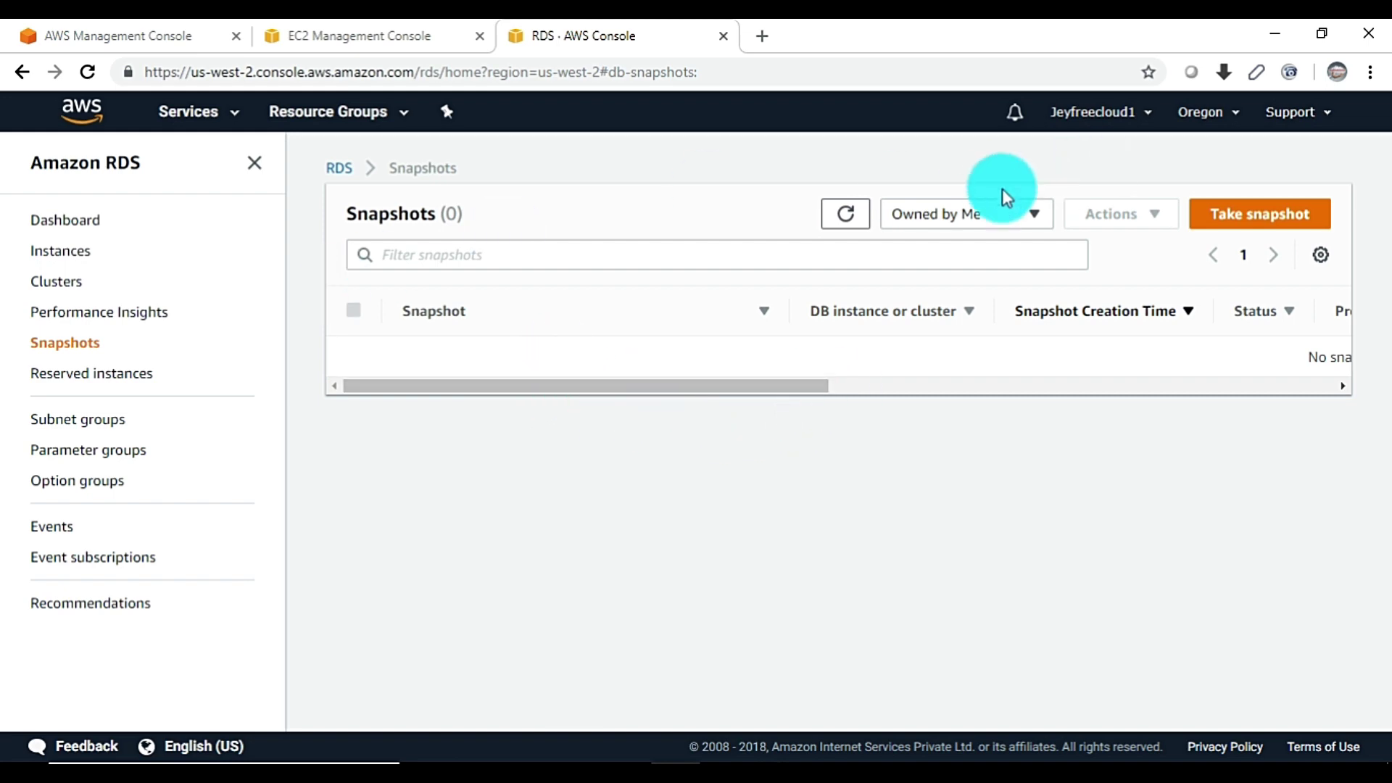
left_click(846, 213)
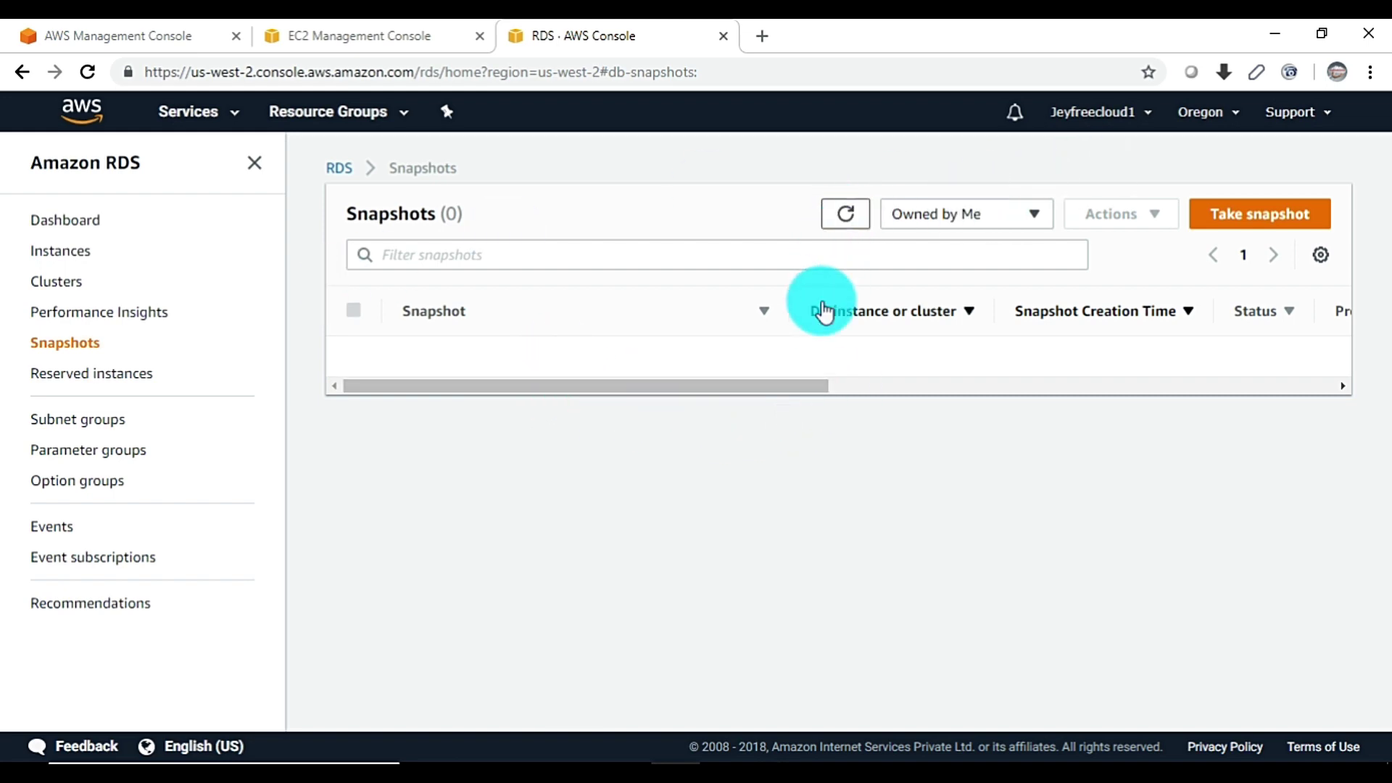
left_click(69, 290)
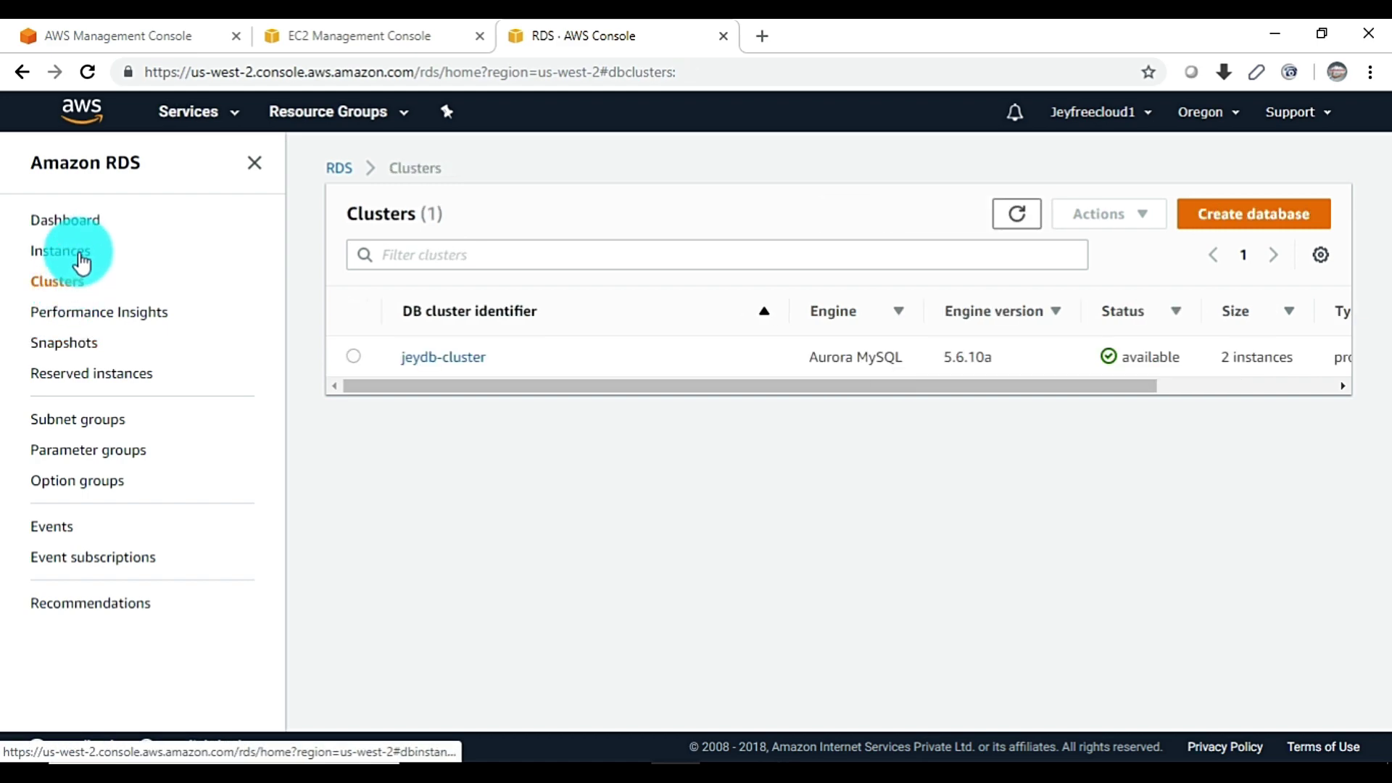
left_click(82, 263)
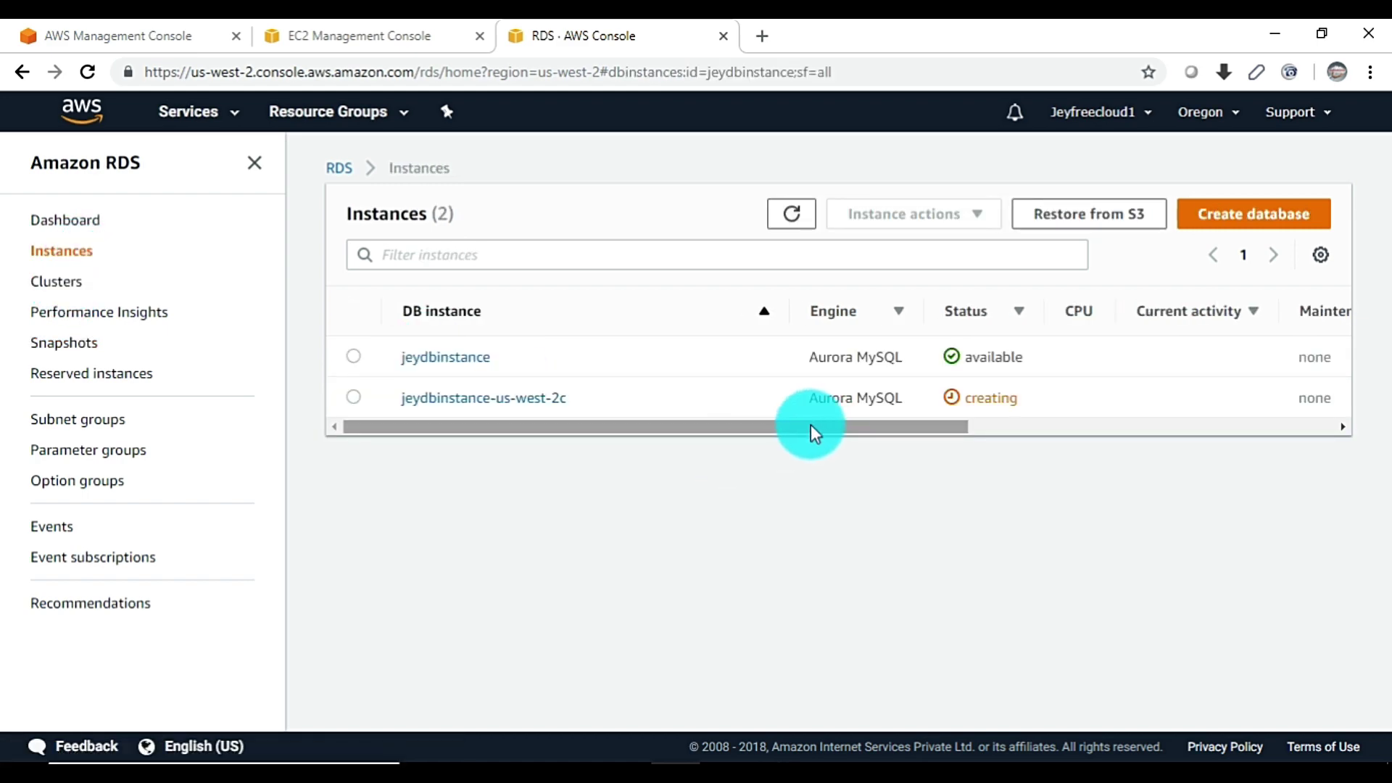
left_click(467, 362)
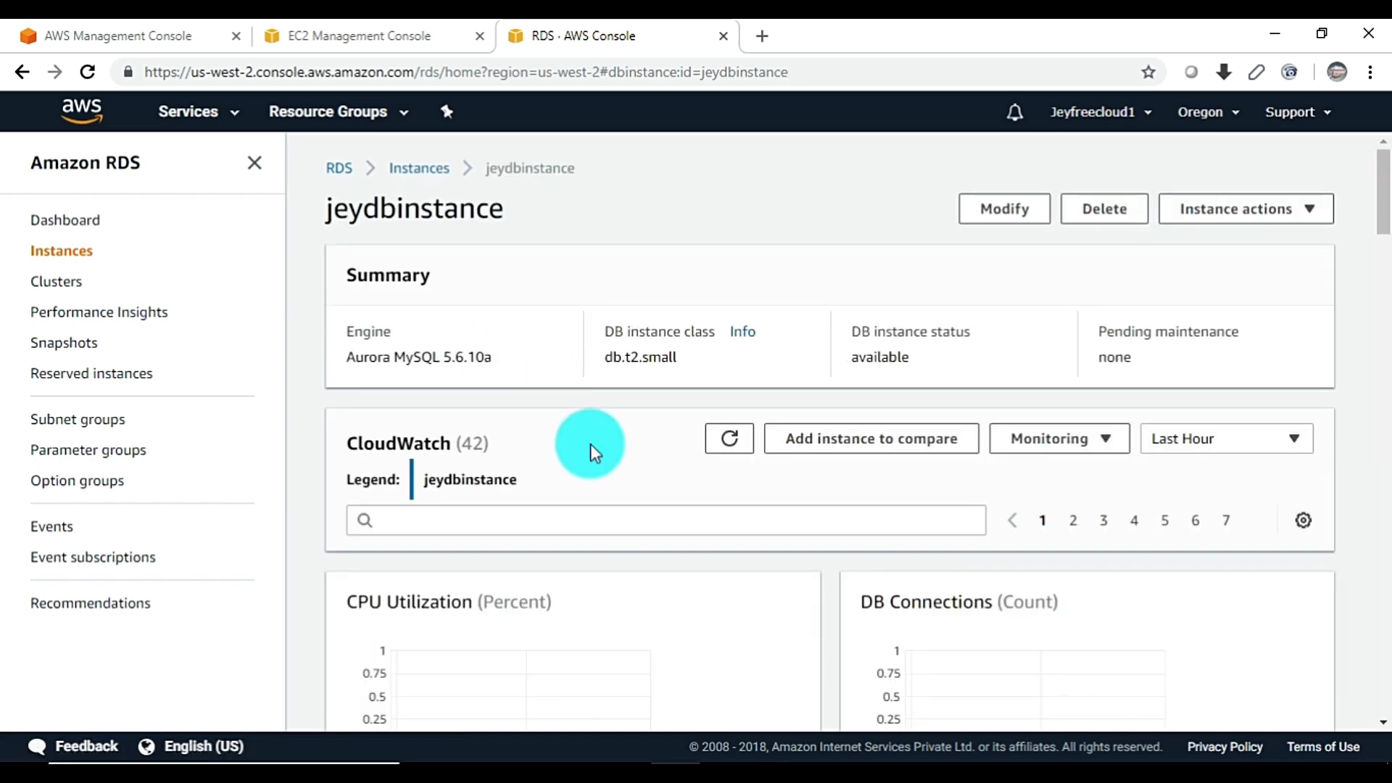
Review jeydbinstance's endpoint address and port 3306, then go back to Clusters
scroll(592, 443, "down", 10)
scroll(593, 432, "down", 10)
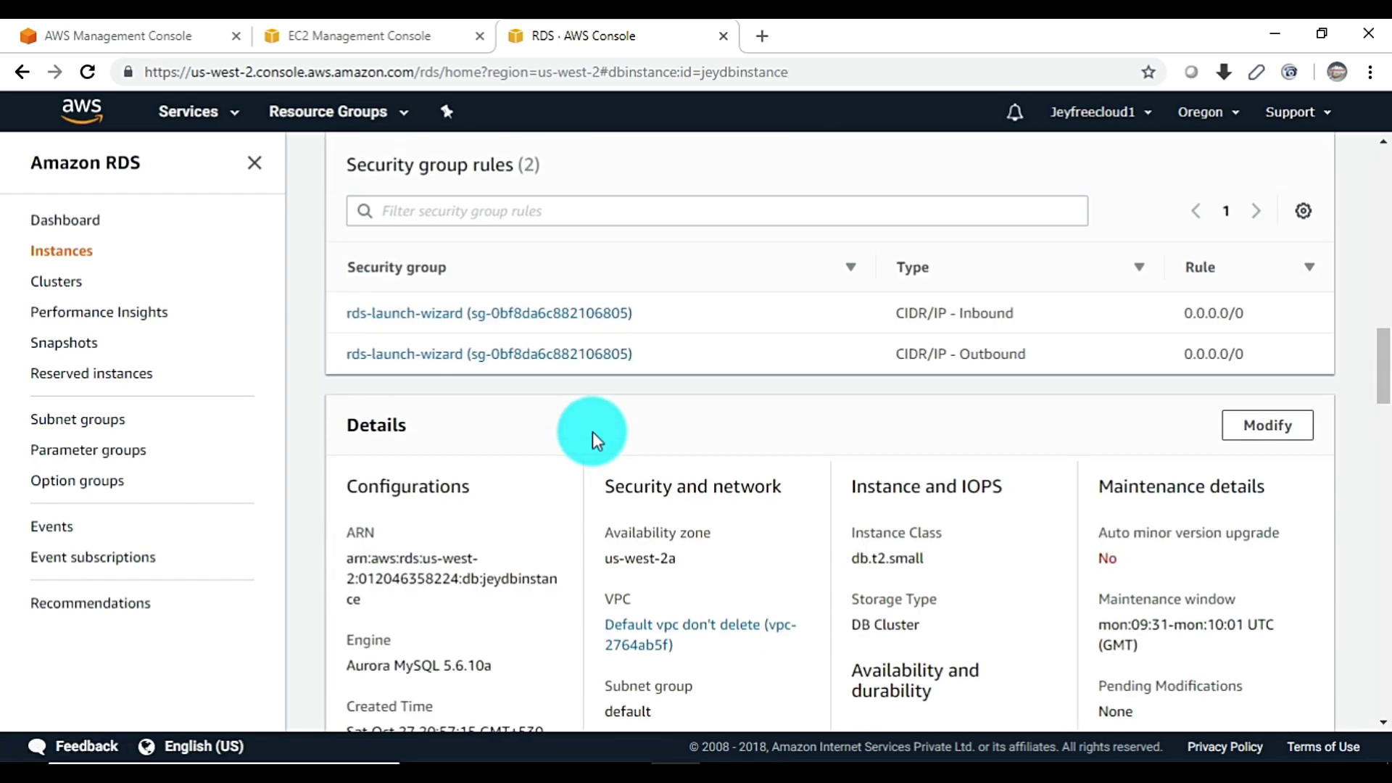
scroll(655, 438, "down", 2)
scroll(654, 403, "up", 7)
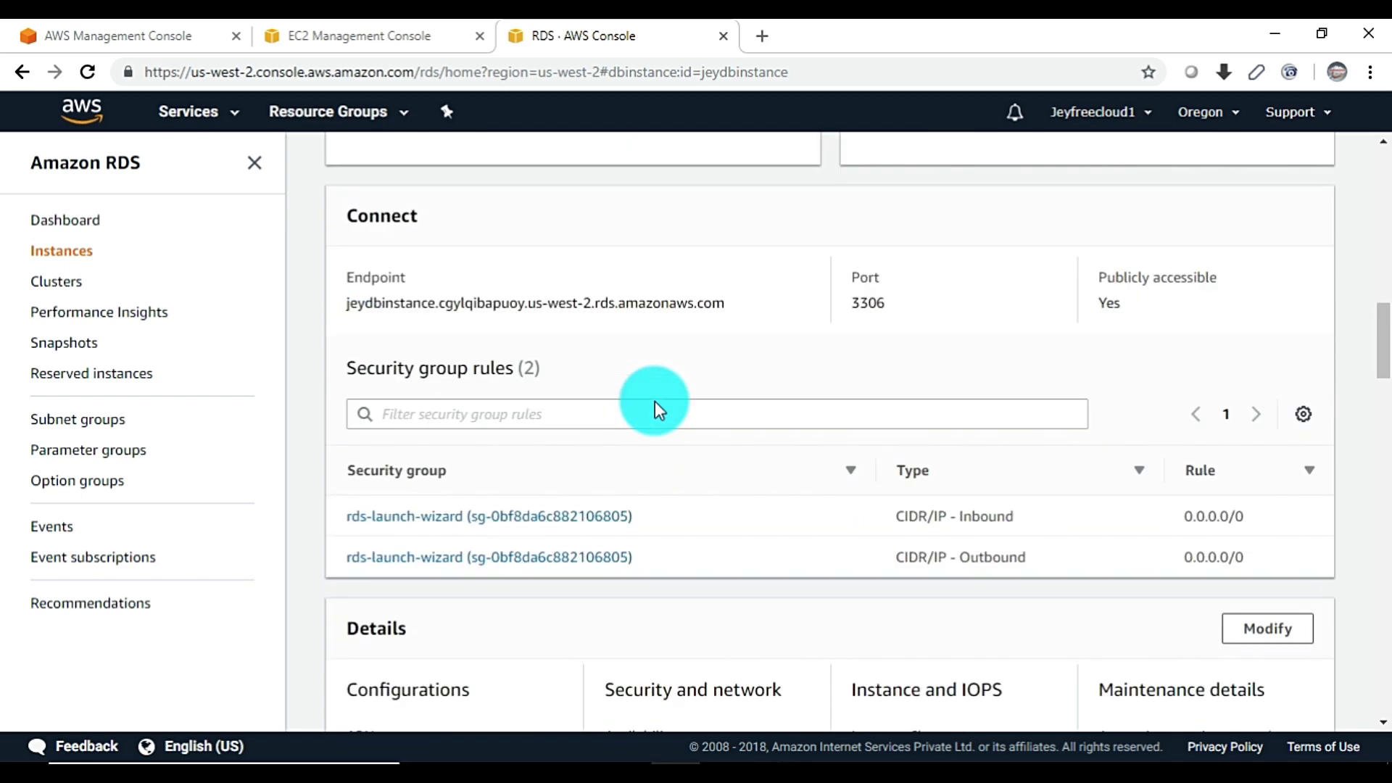
triple_click(511, 403)
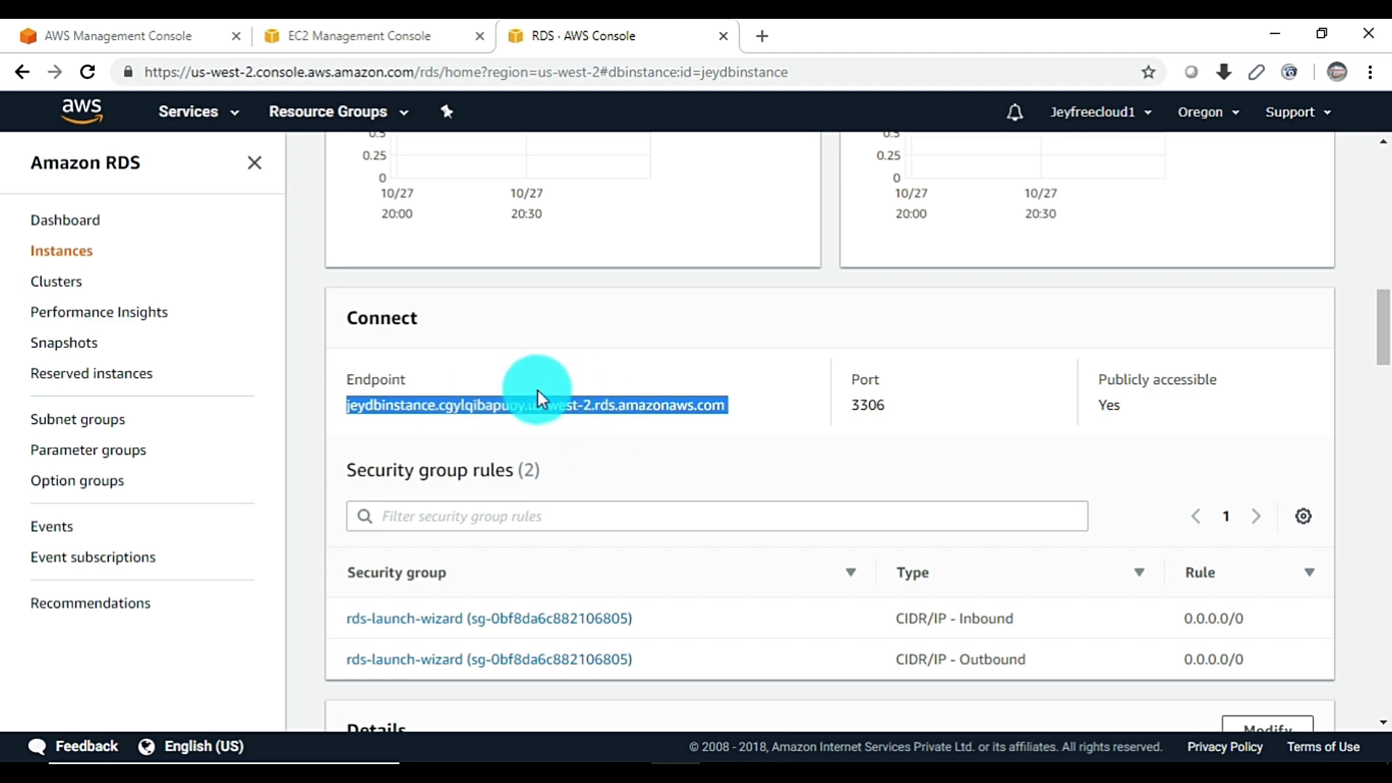
scroll(534, 385, "up", 10)
scroll(511, 344, "up", 2)
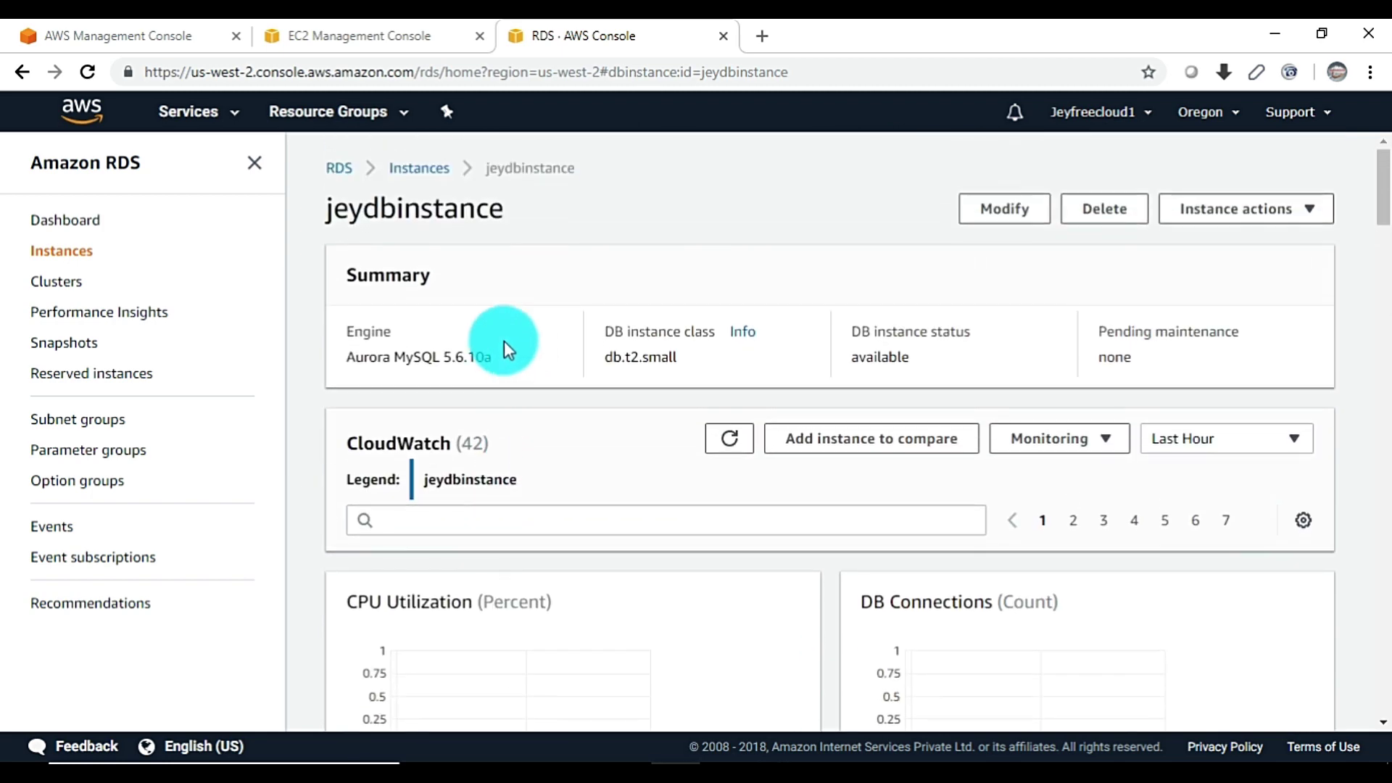
double_click(398, 207)
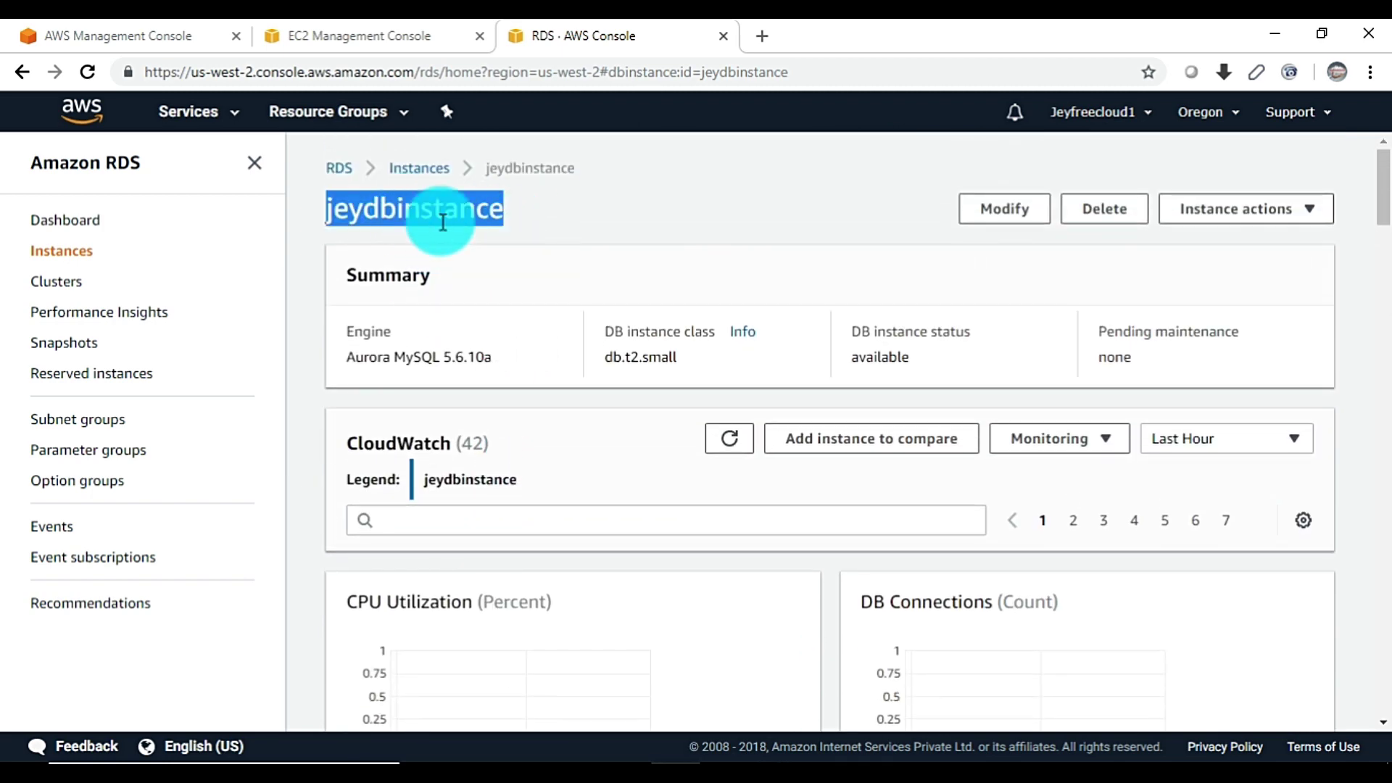
left_click(59, 281)
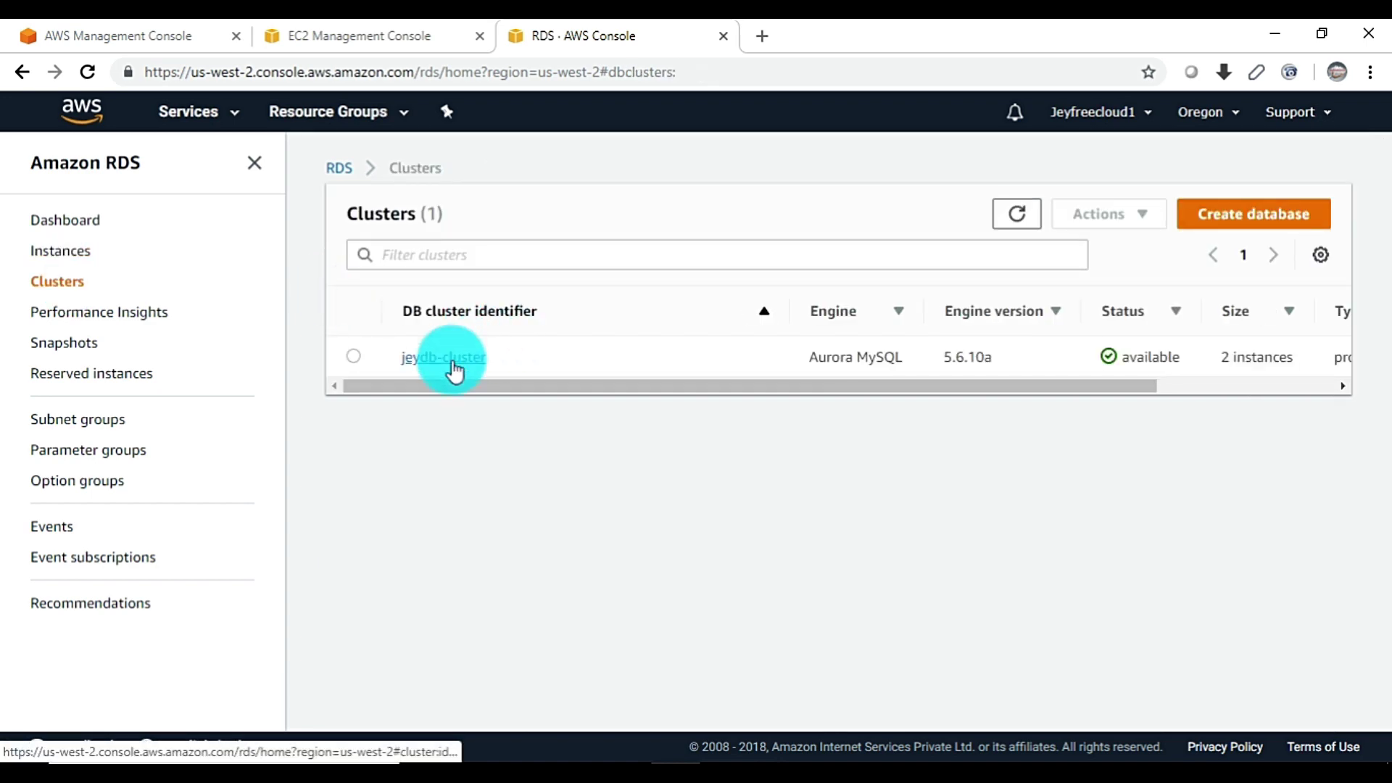
Copy jeydb-cluster's cluster endpoint and return to the PuTTY terminal with the mysql command
left_click(446, 358)
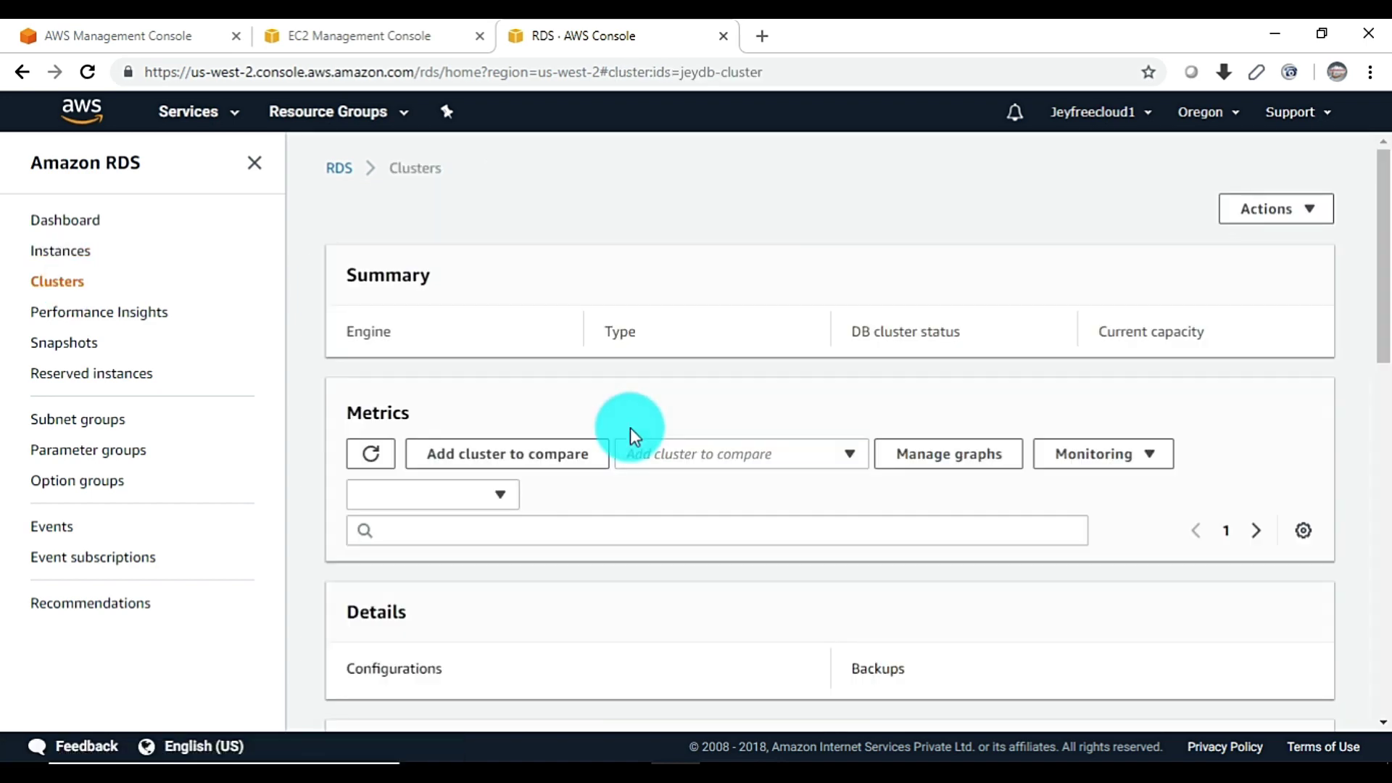
scroll(629, 428, "down", 3)
scroll(632, 426, "up", 1)
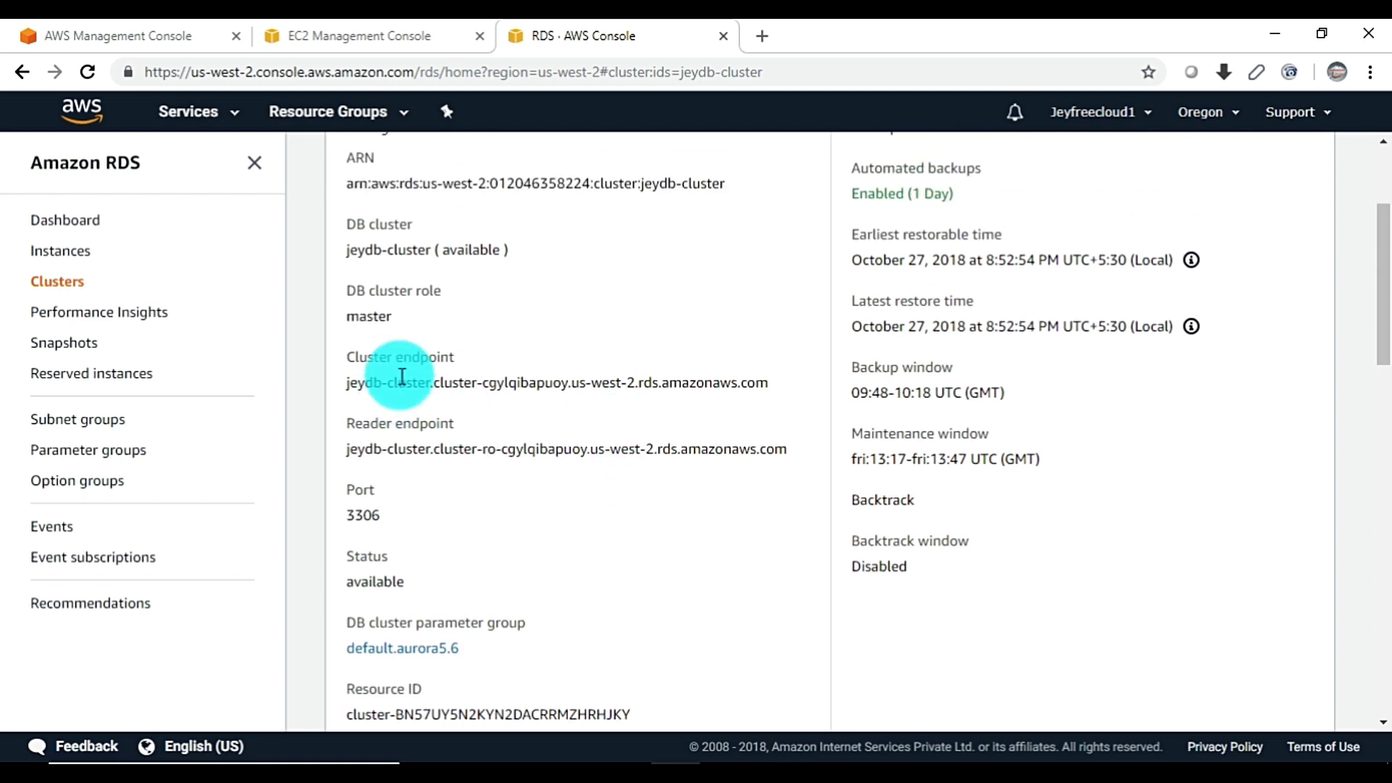
left_click_drag(346, 382, 493, 406)
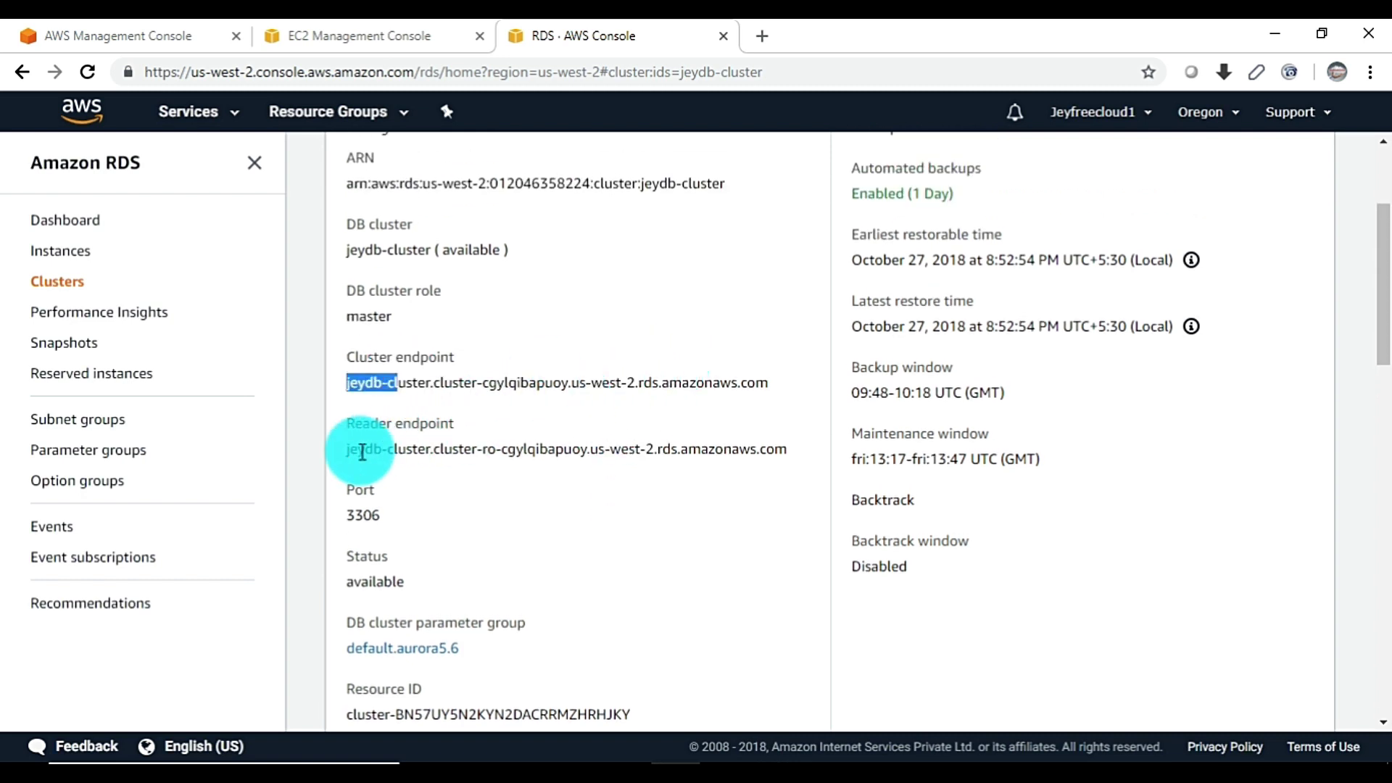
left_click_drag(357, 450, 708, 450)
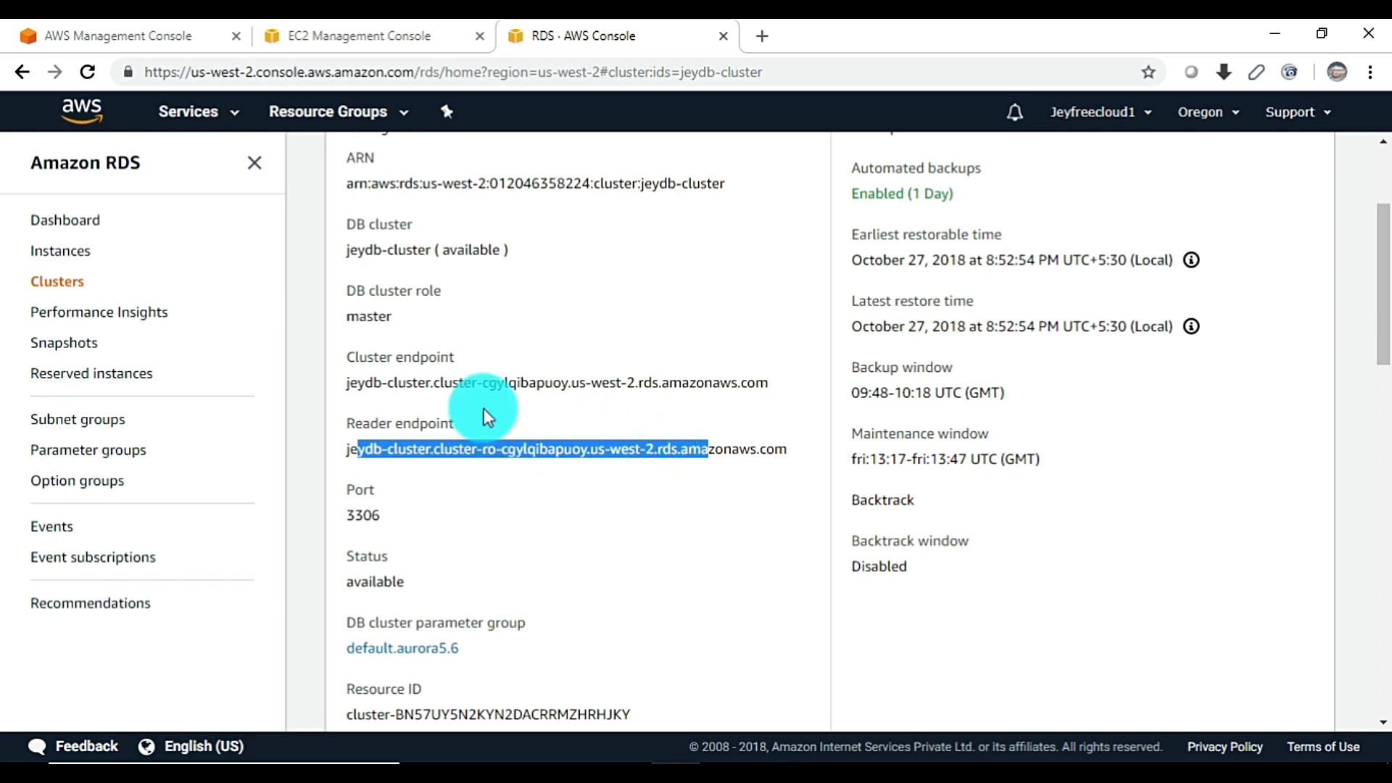
left_click_drag(346, 386, 760, 396)
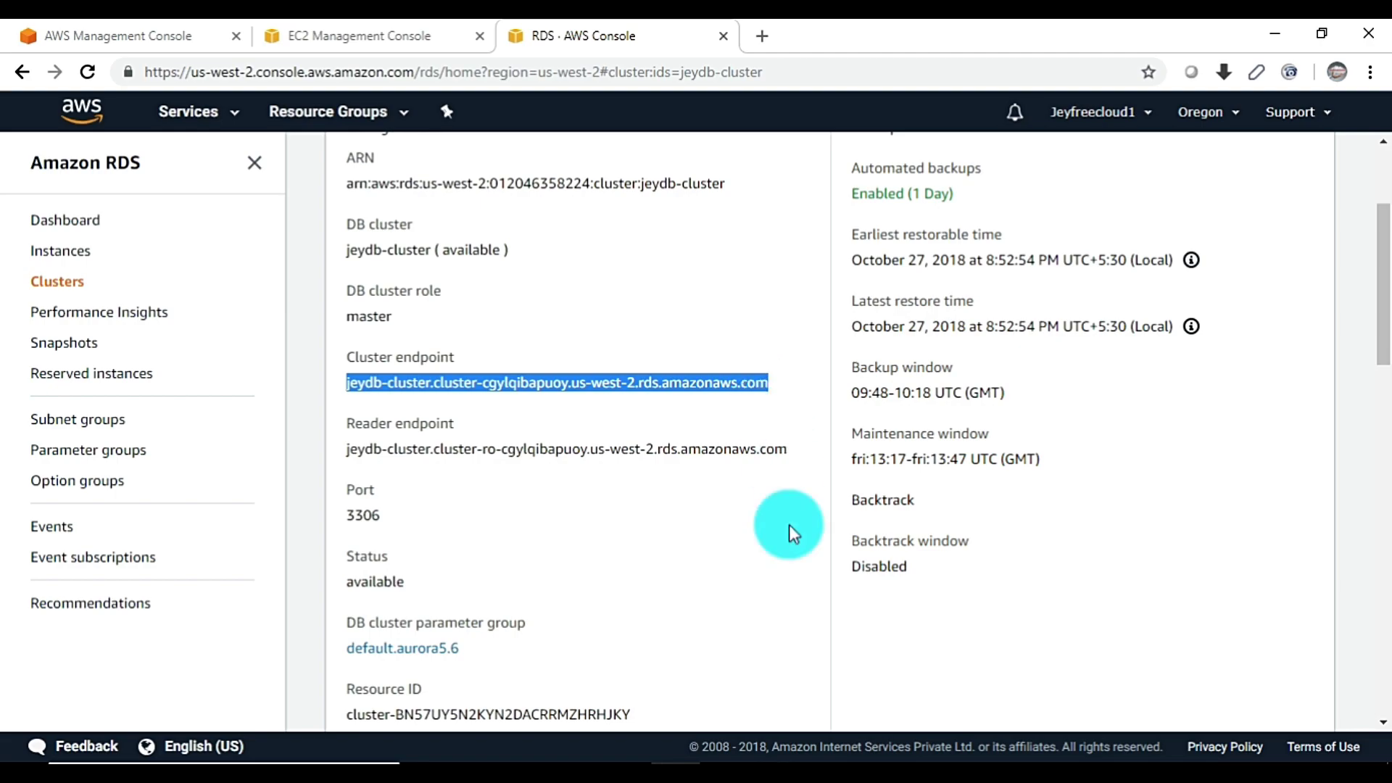
left_click(774, 770)
left_click(656, 598)
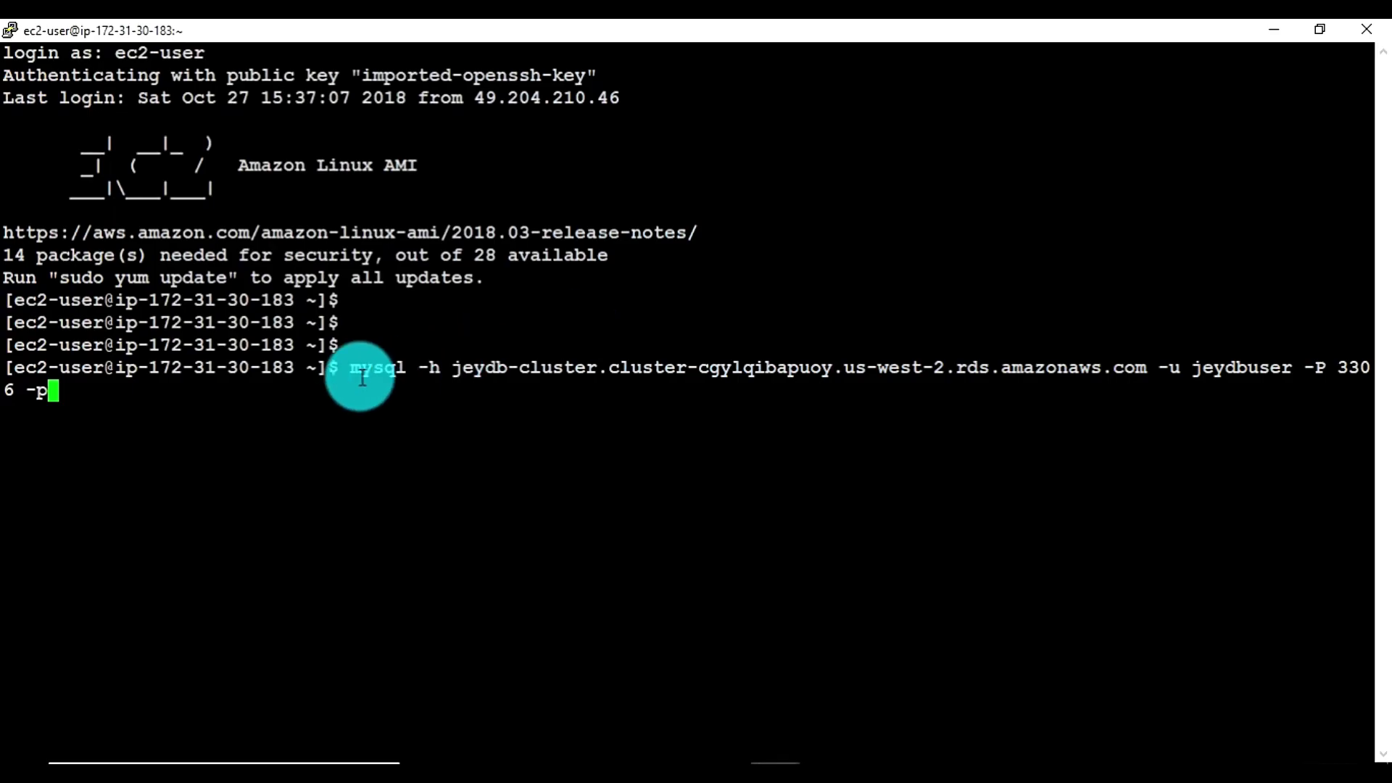
Connect mysql to the cluster endpoint on port 3306 with the master user and password
double_click(433, 371)
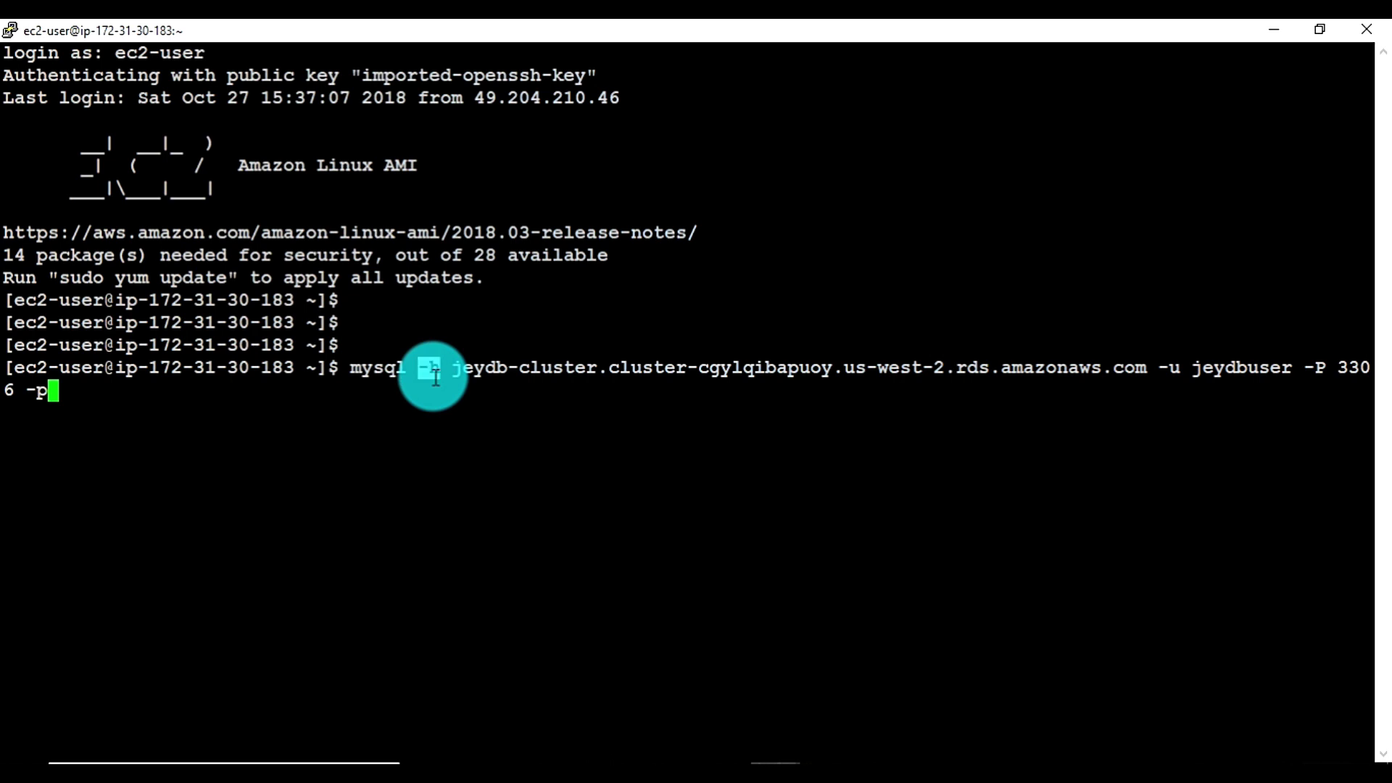
double_click(631, 368)
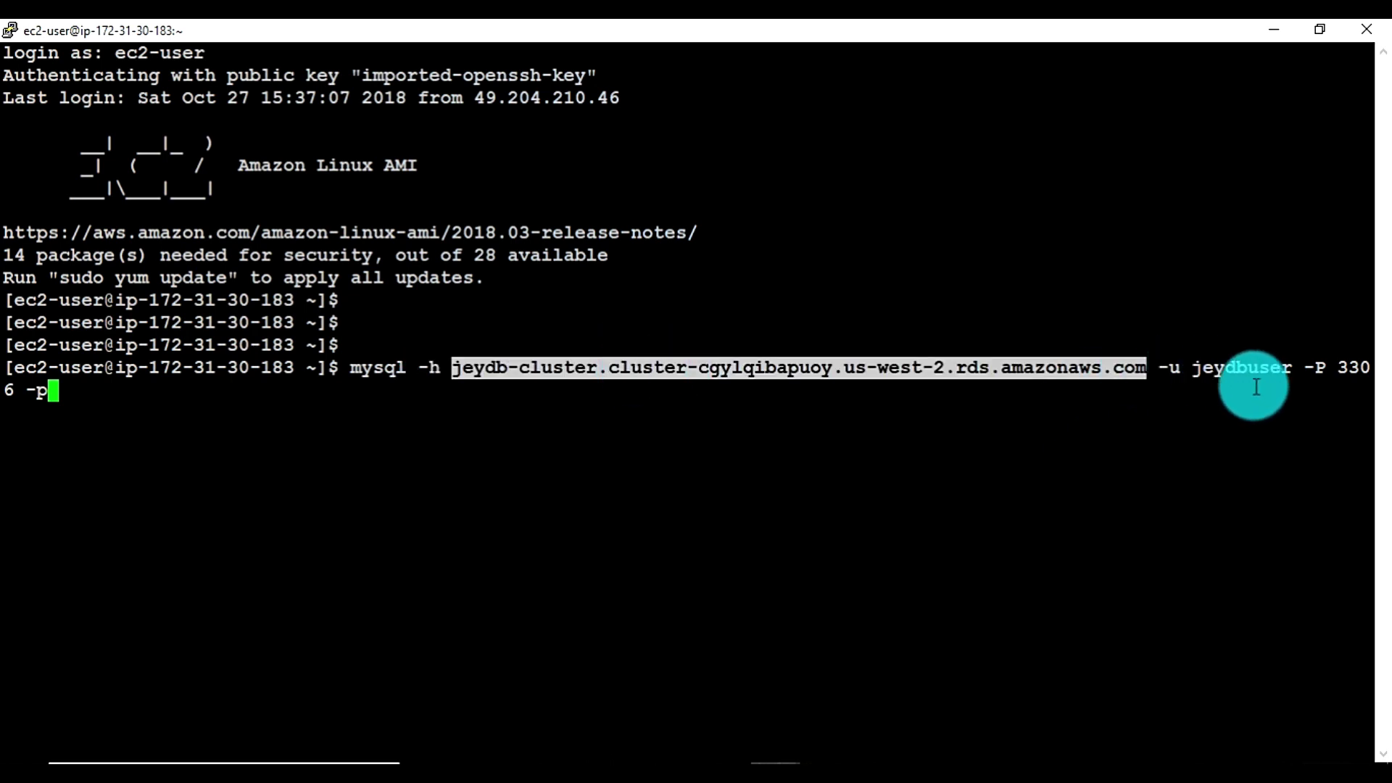
double_click(1242, 367)
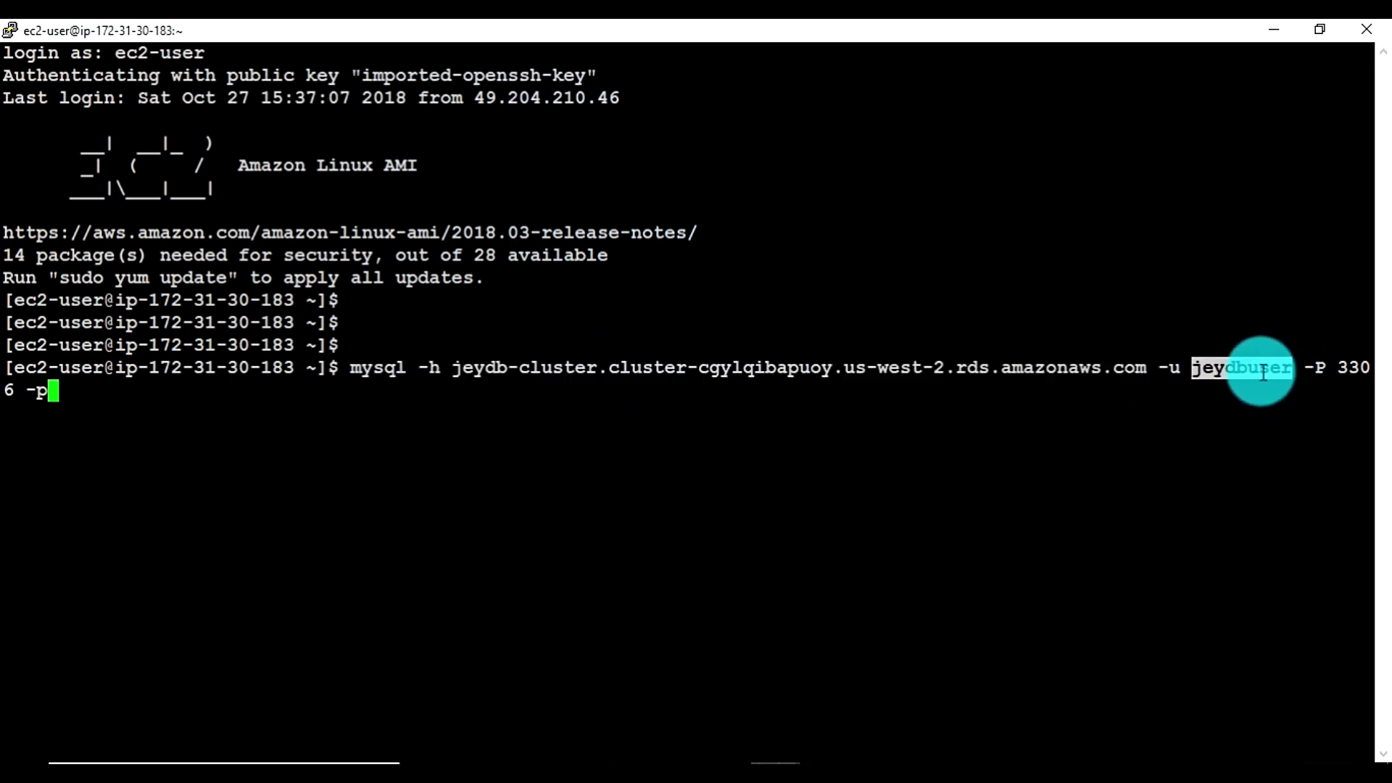
double_click(1320, 370)
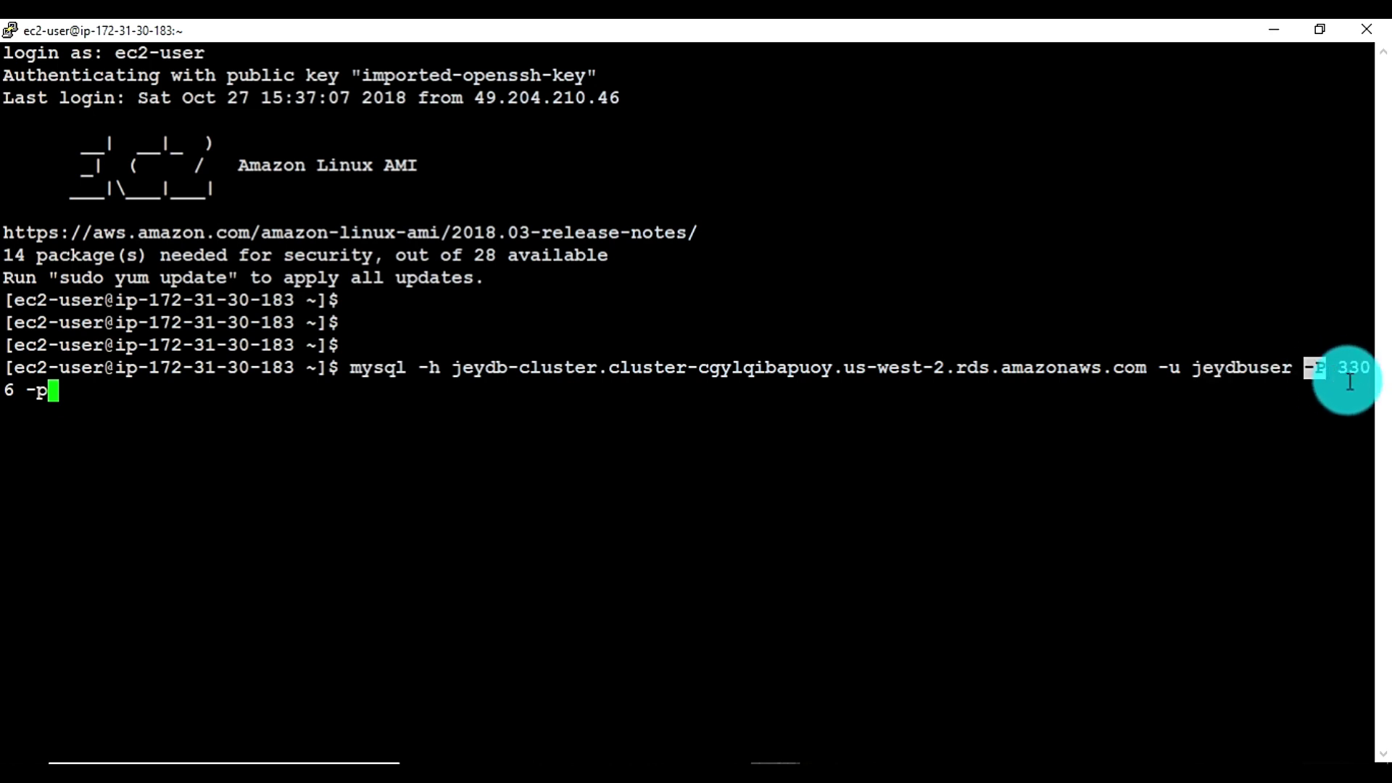
double_click(48, 395)
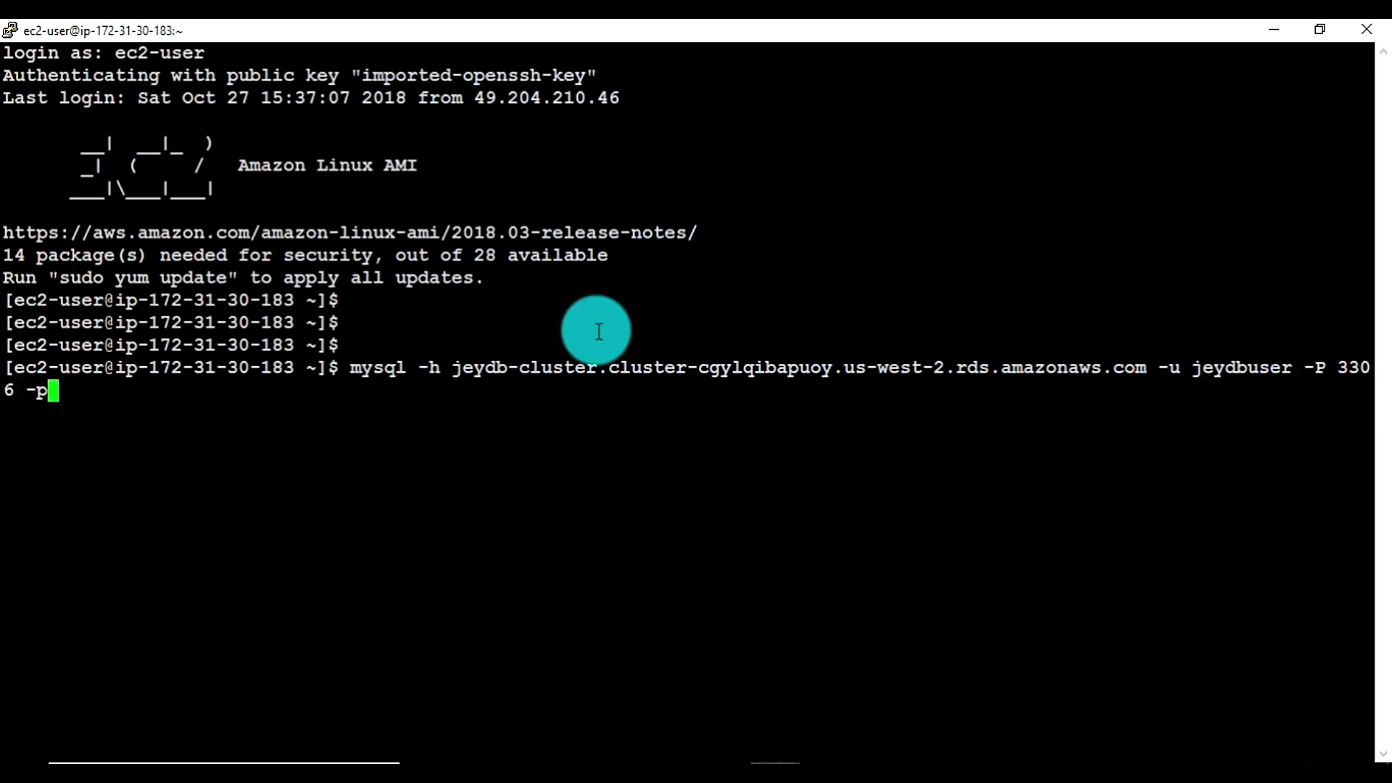
key("Return")
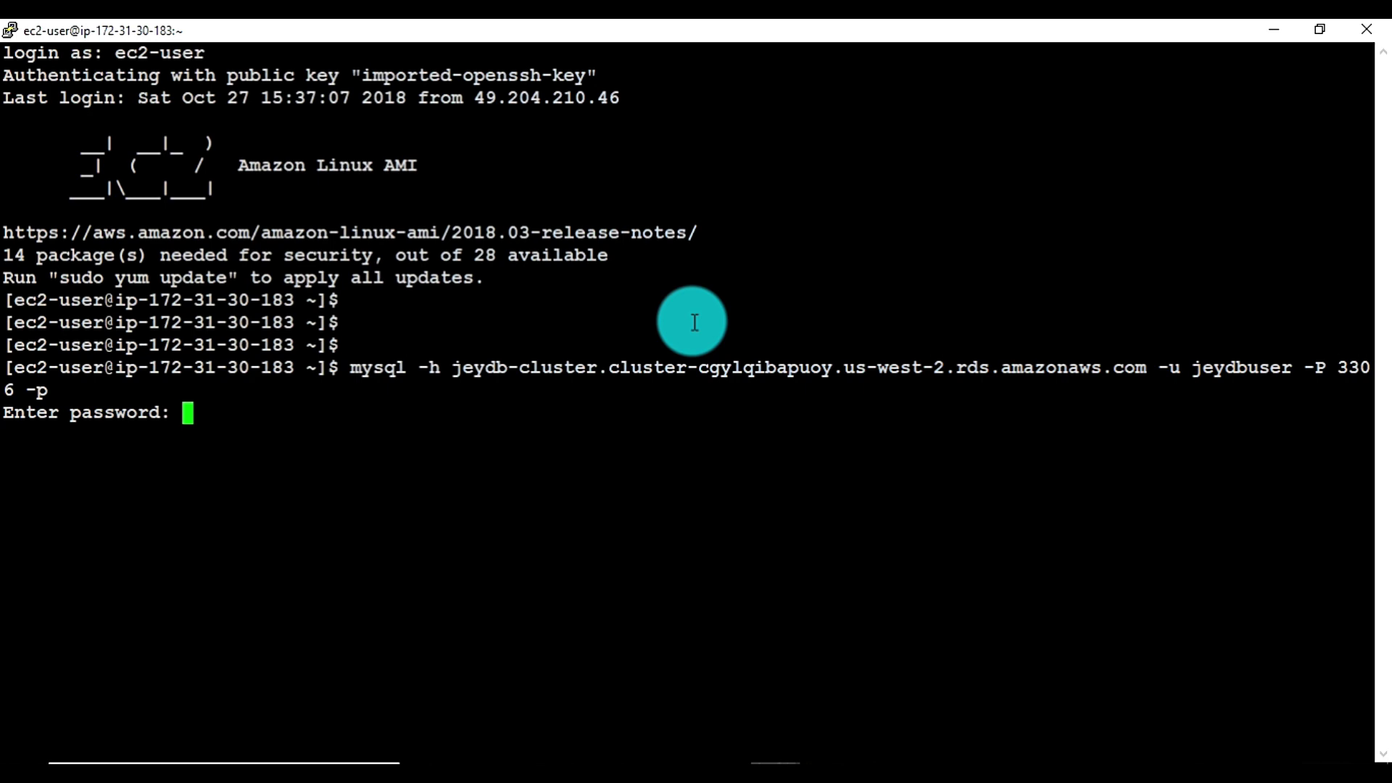
key("Return")
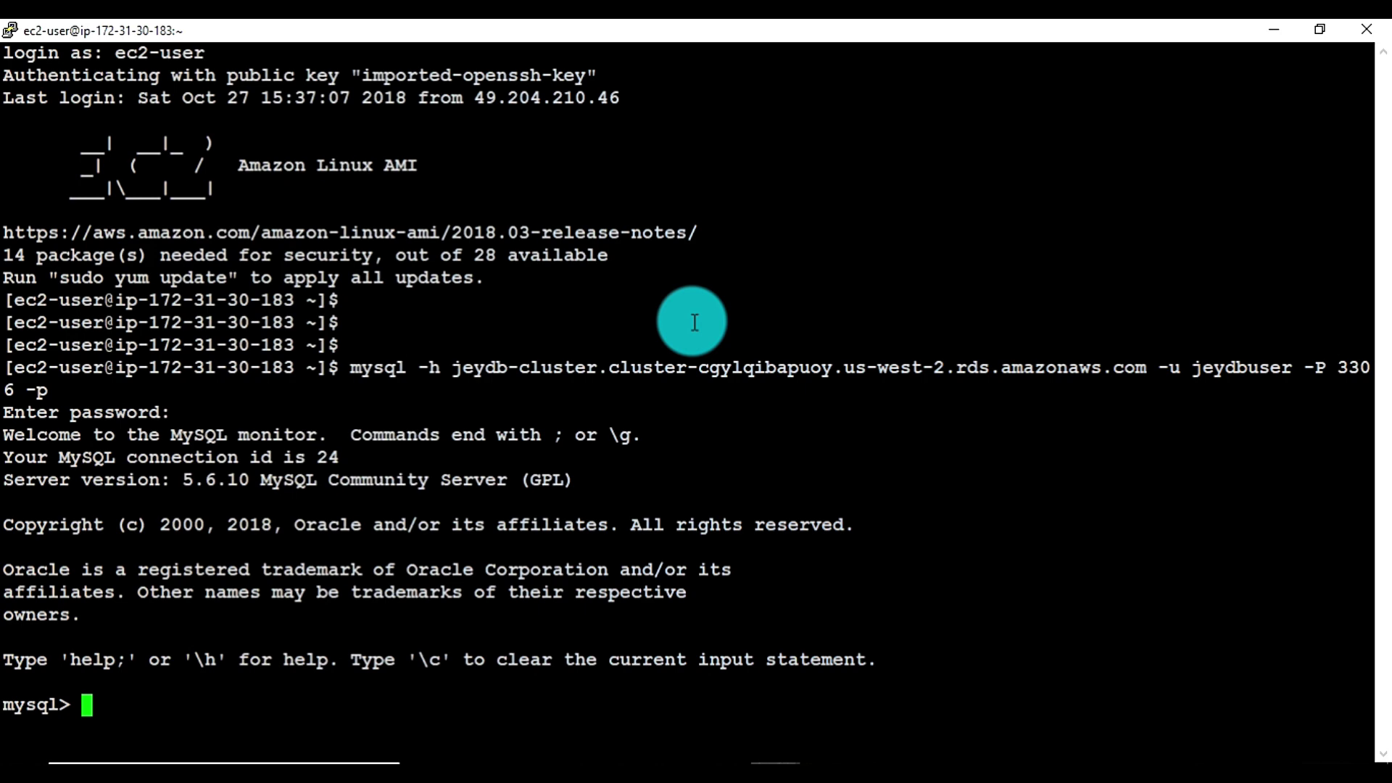
List the databases with show databases;, correcting the initial typo
type("show datab")
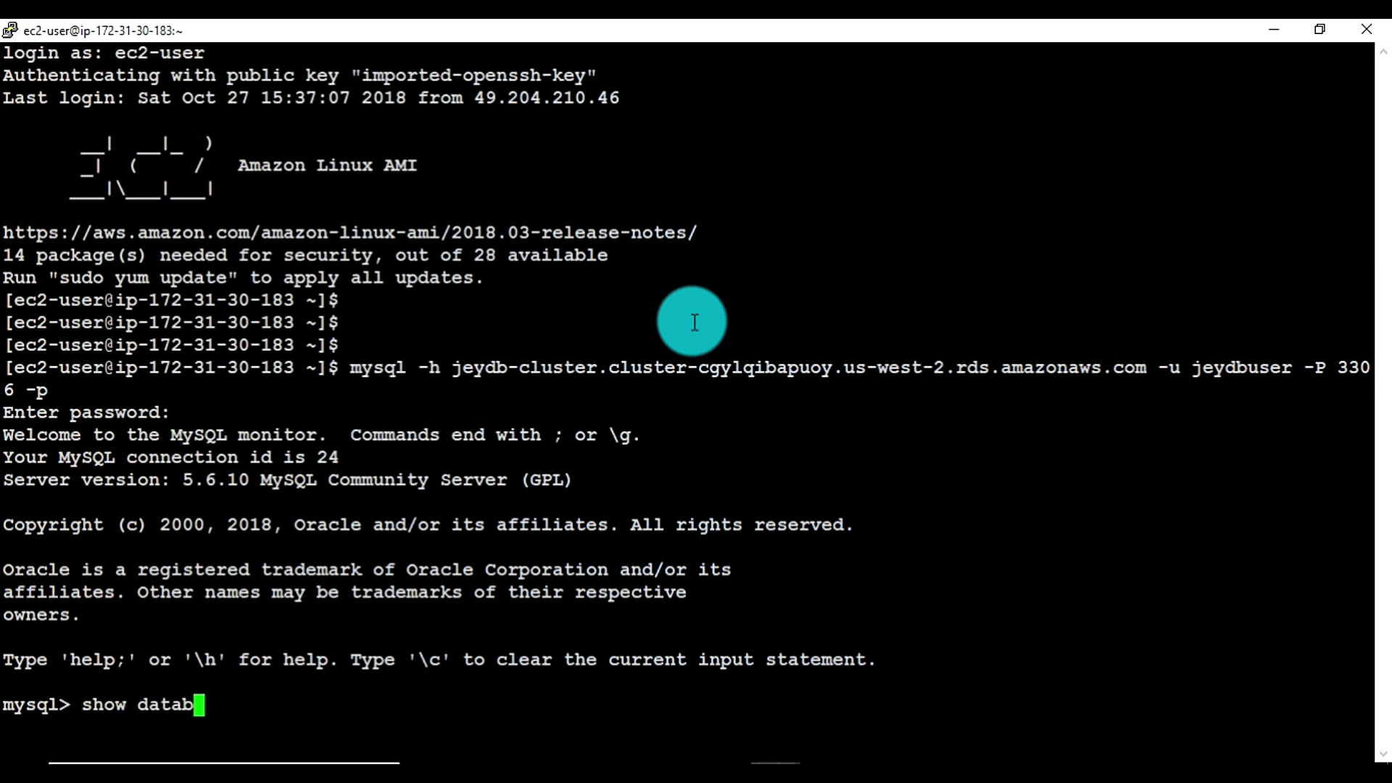
type("ase;")
key("Return")
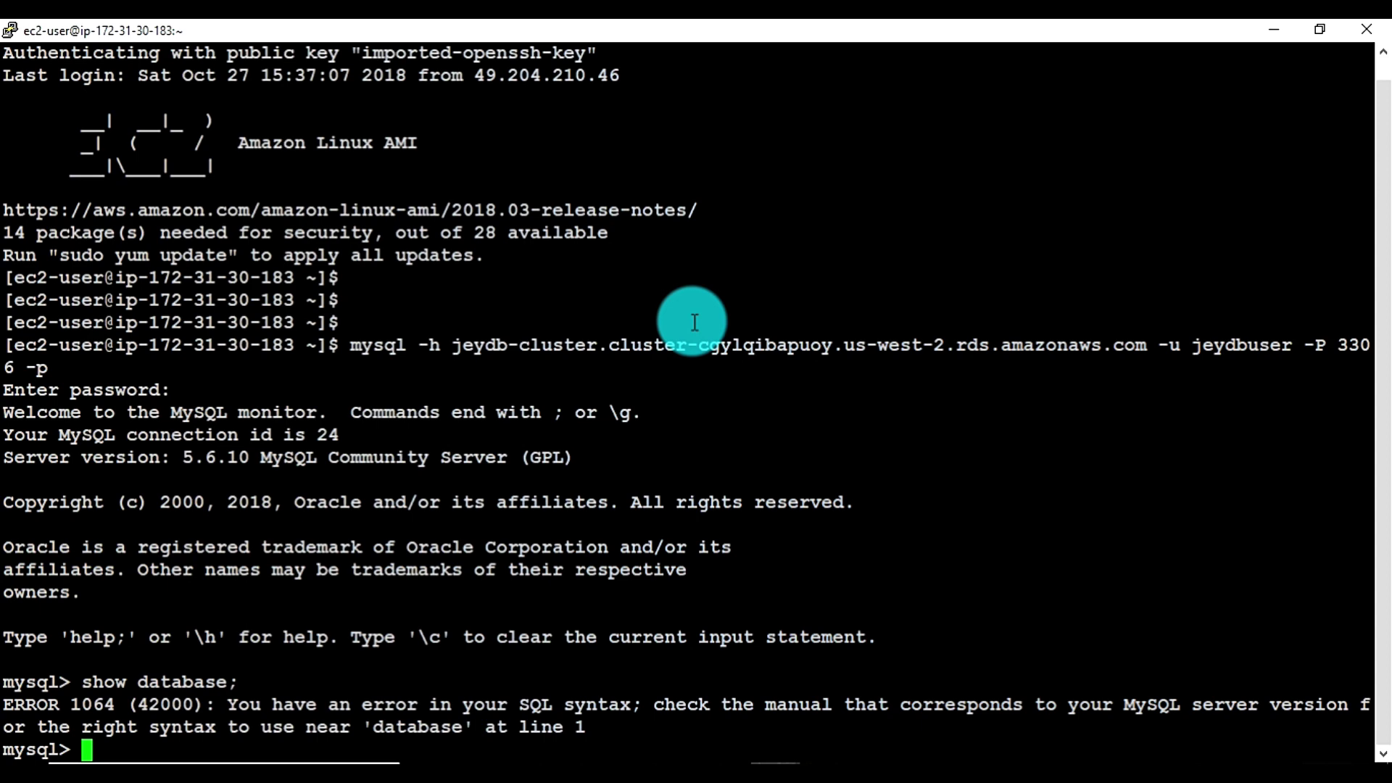
key("Up")
key("Left")
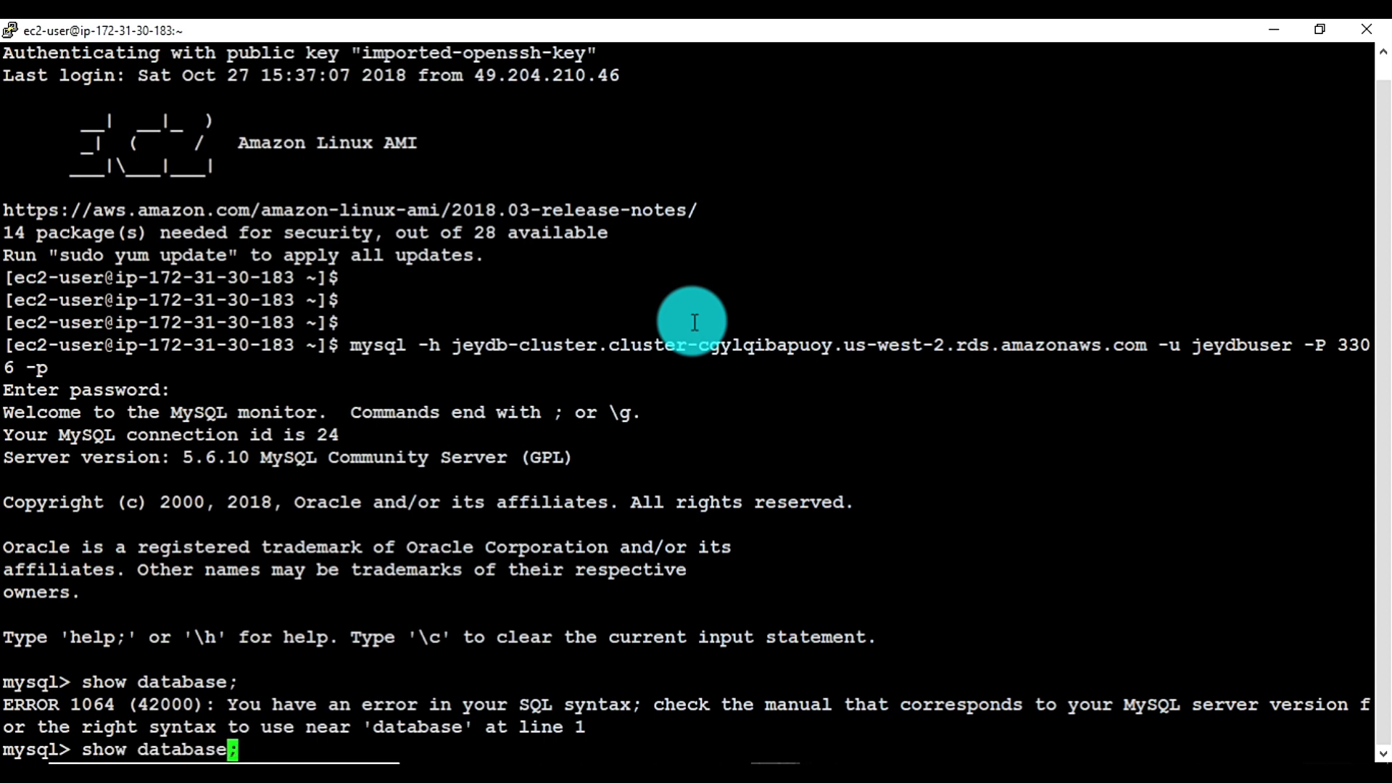
type("s")
key("Return")
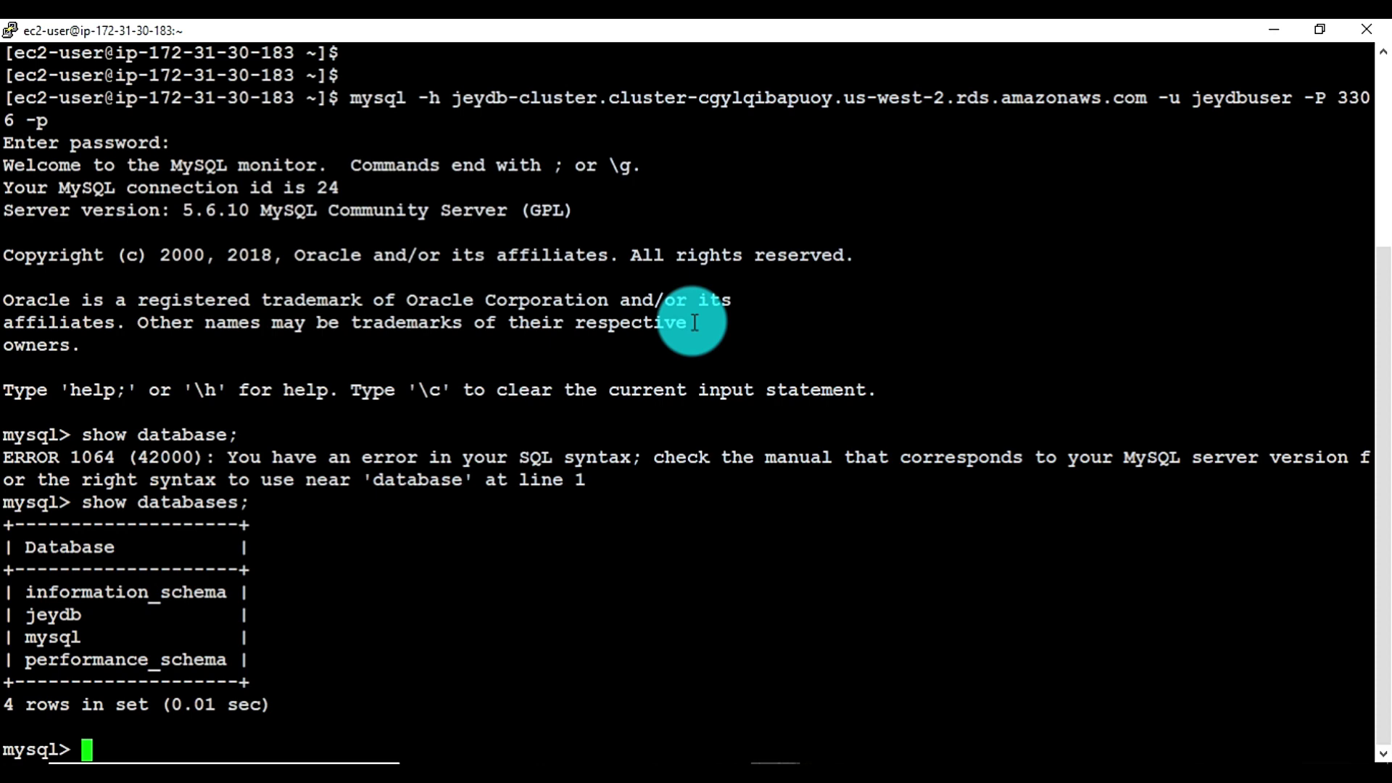
Run show schemas; and switch to the jeydb database with use jeydb;
type("show sched")
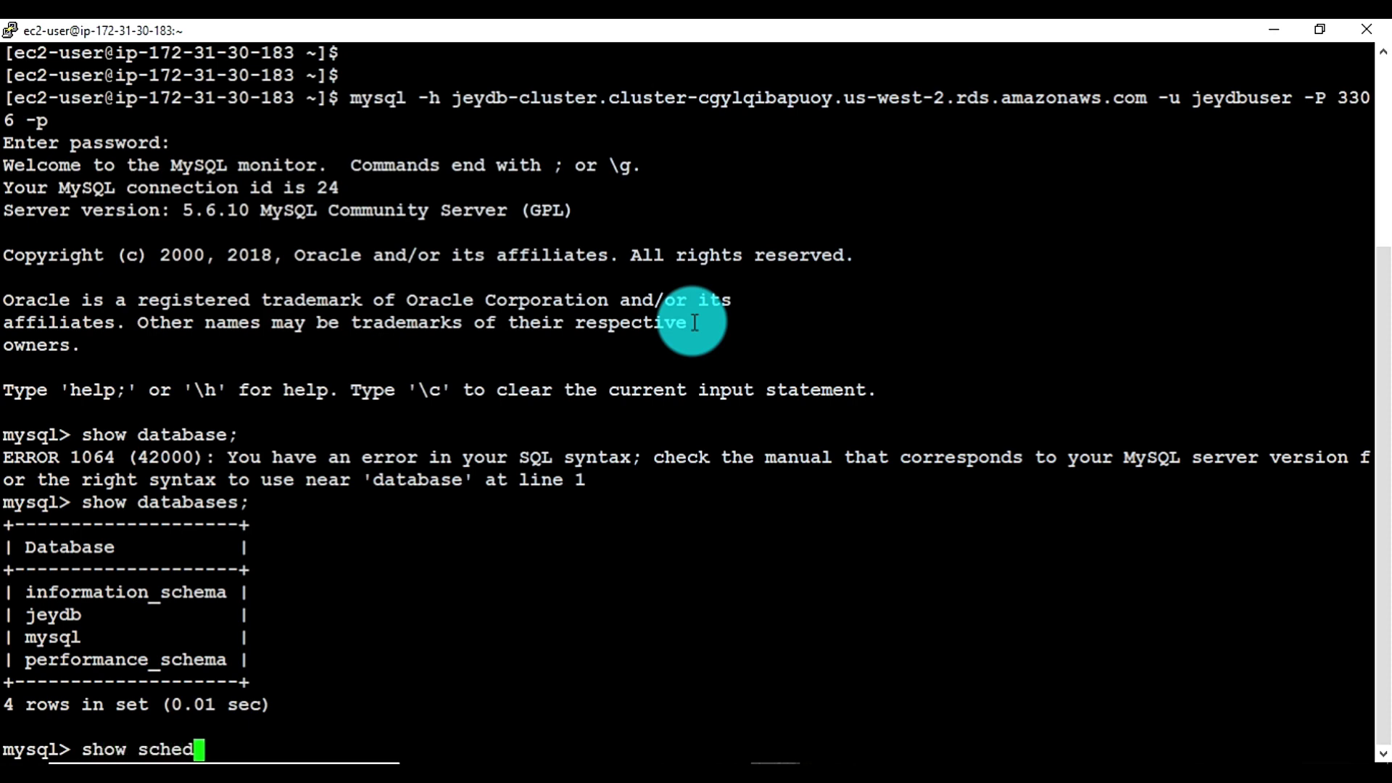
key("BackSpace")
type("emas;")
key("Return")
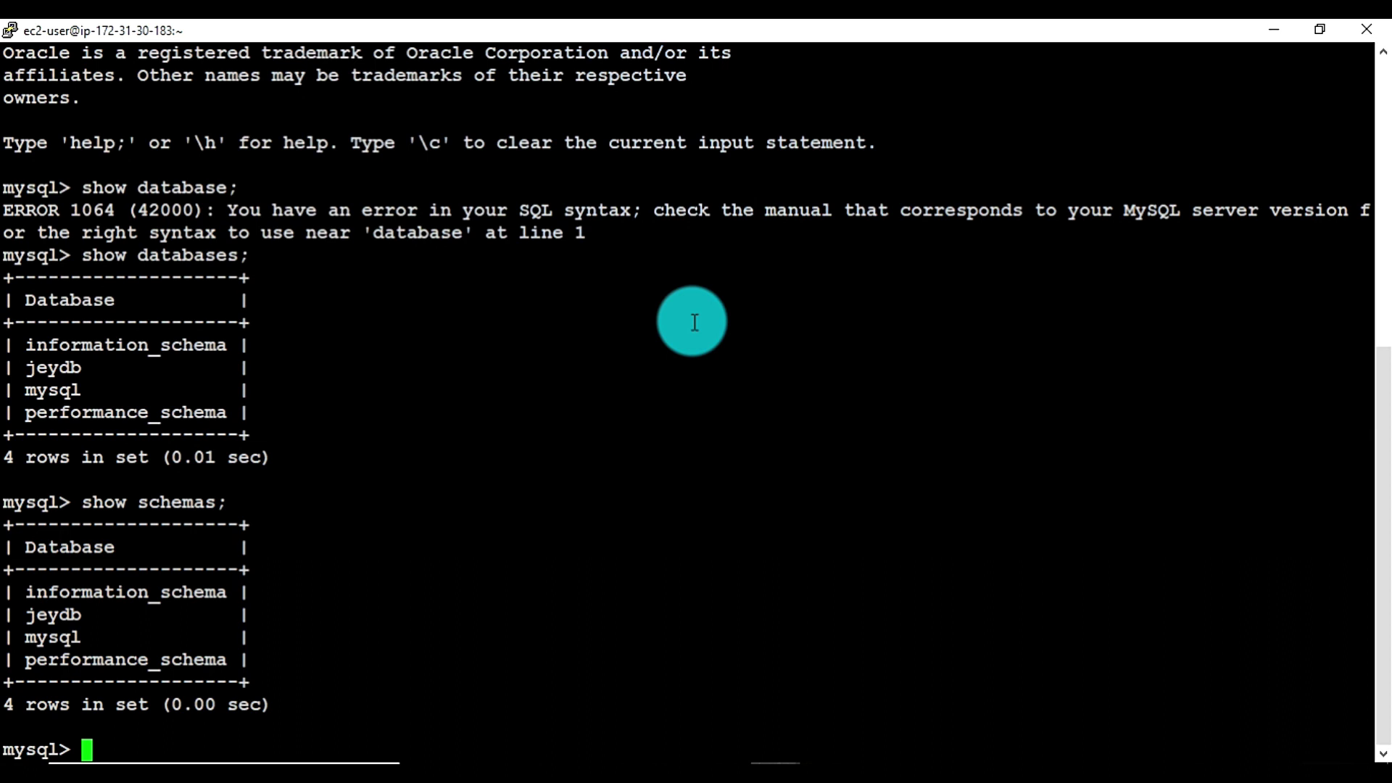
type("use jeydb")
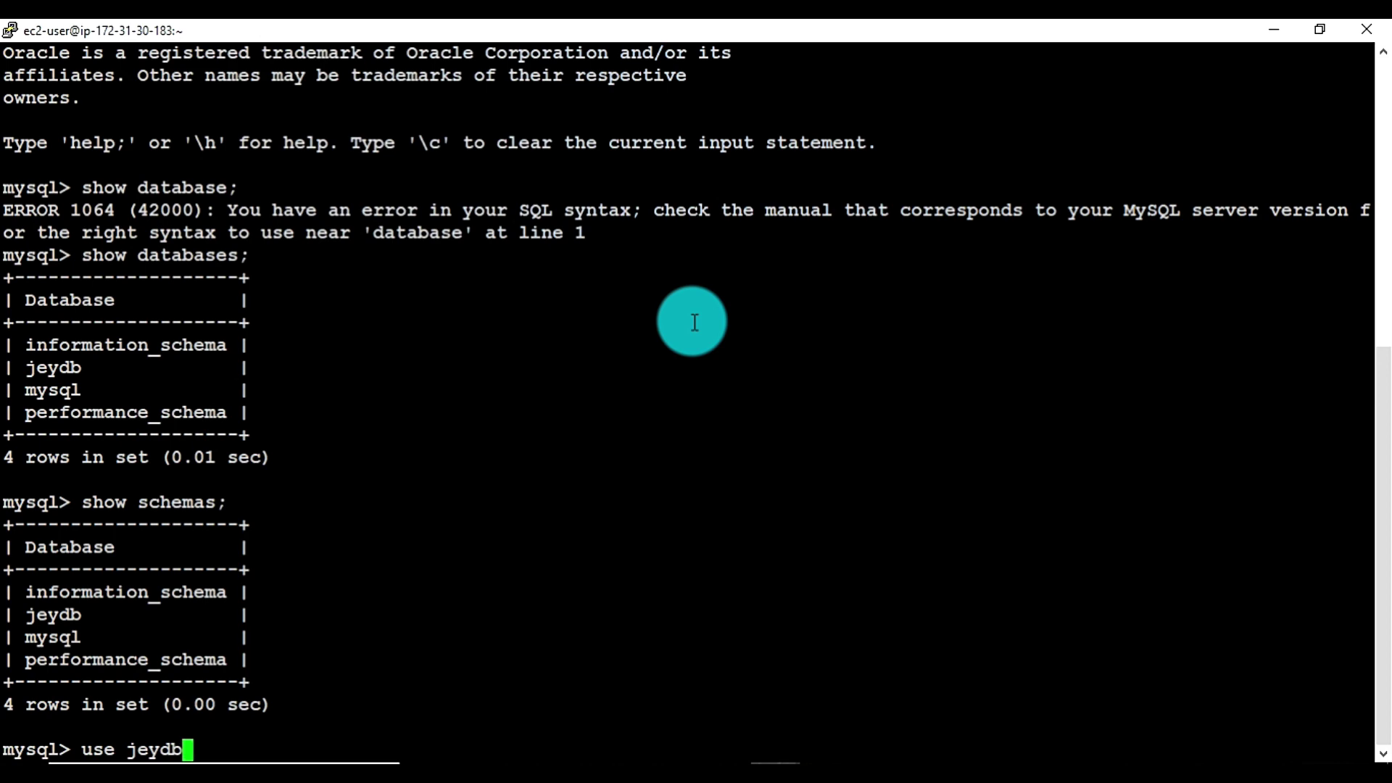
type(";")
key("Return")
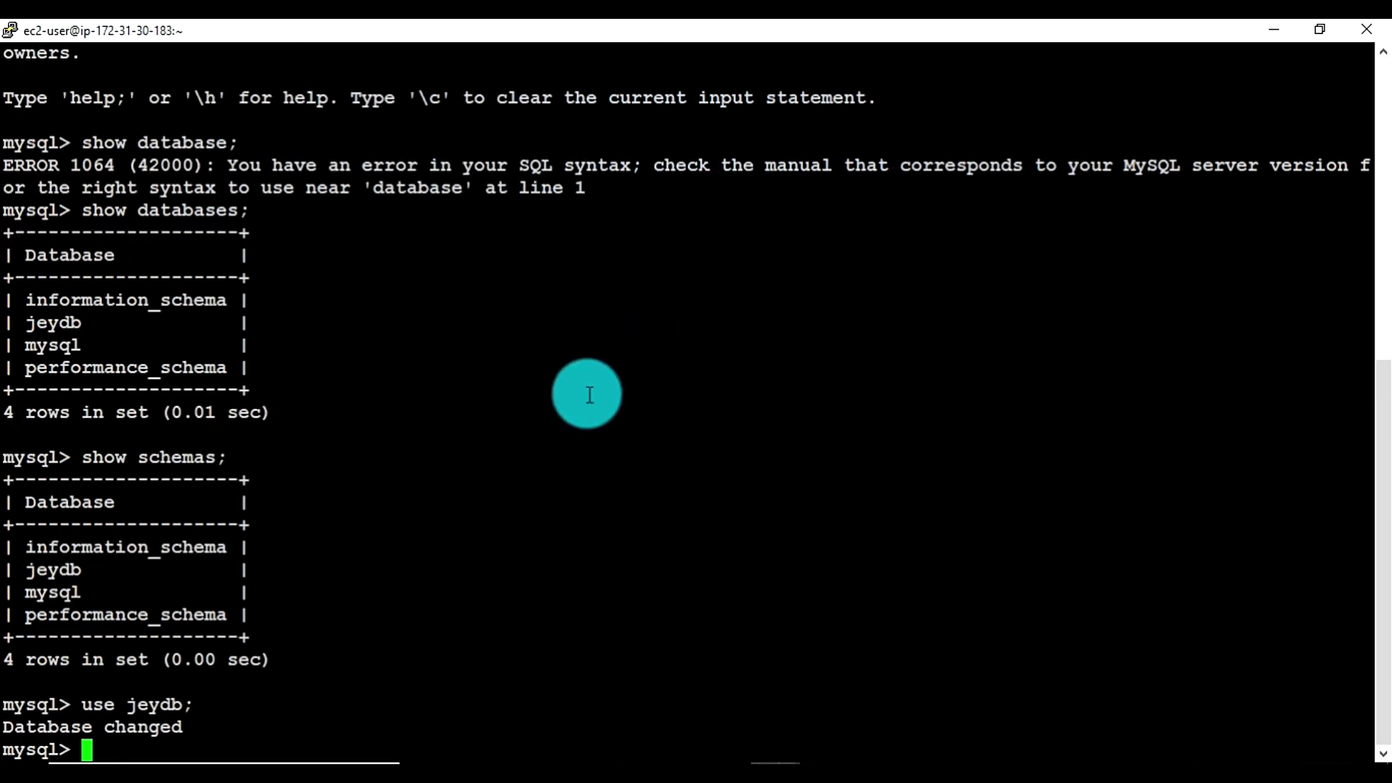
key("alt+Tab")
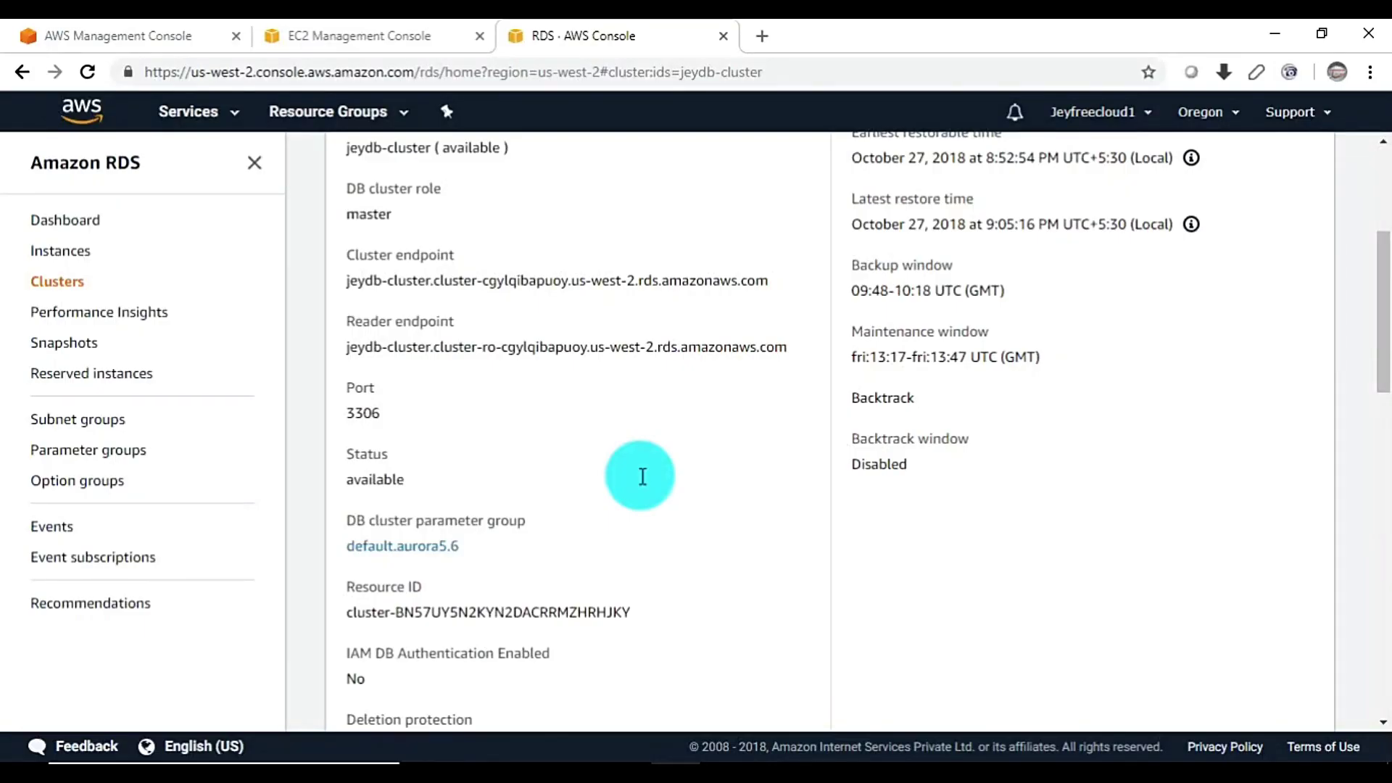
Copy the cluster's reader endpoint and return to the second PuTTY session
triple_click(488, 350)
key("ctrl+c")
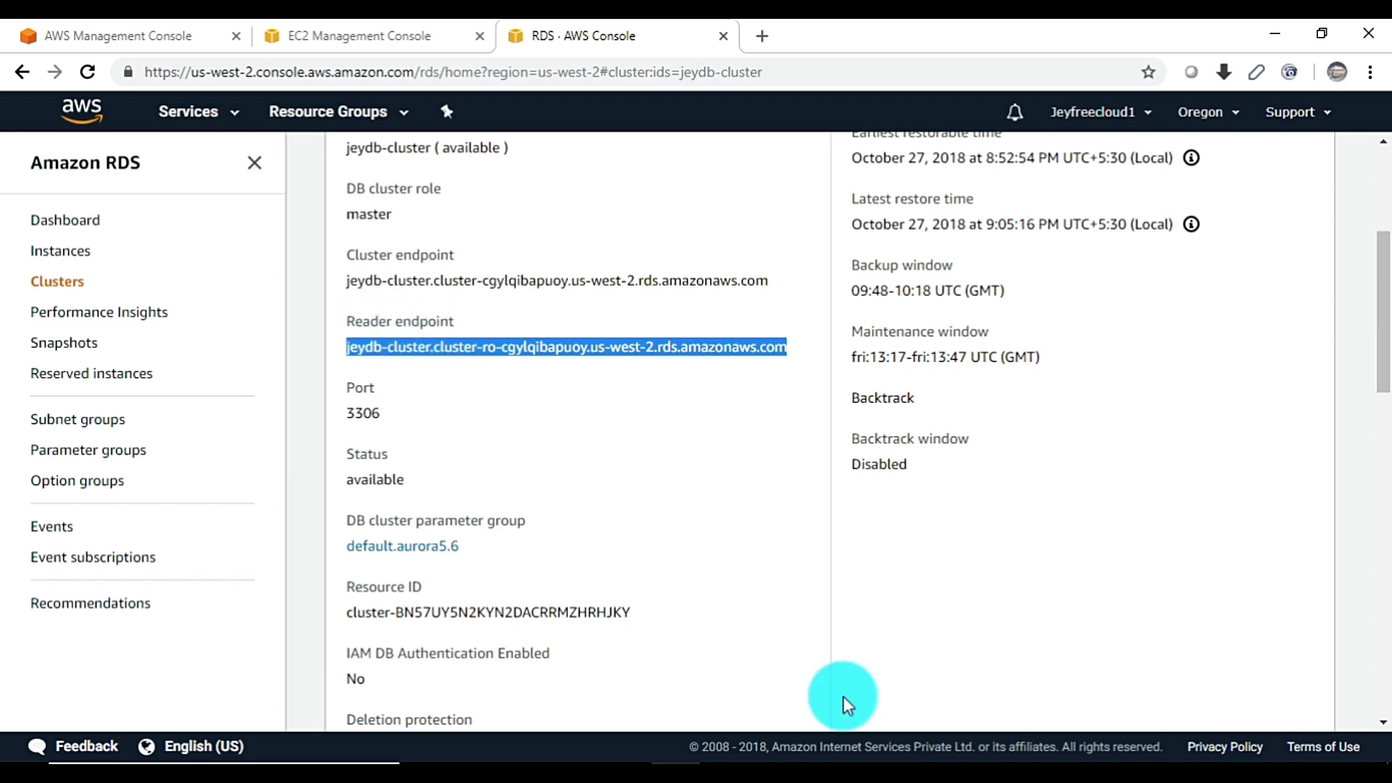
left_click(805, 758)
left_click(826, 685)
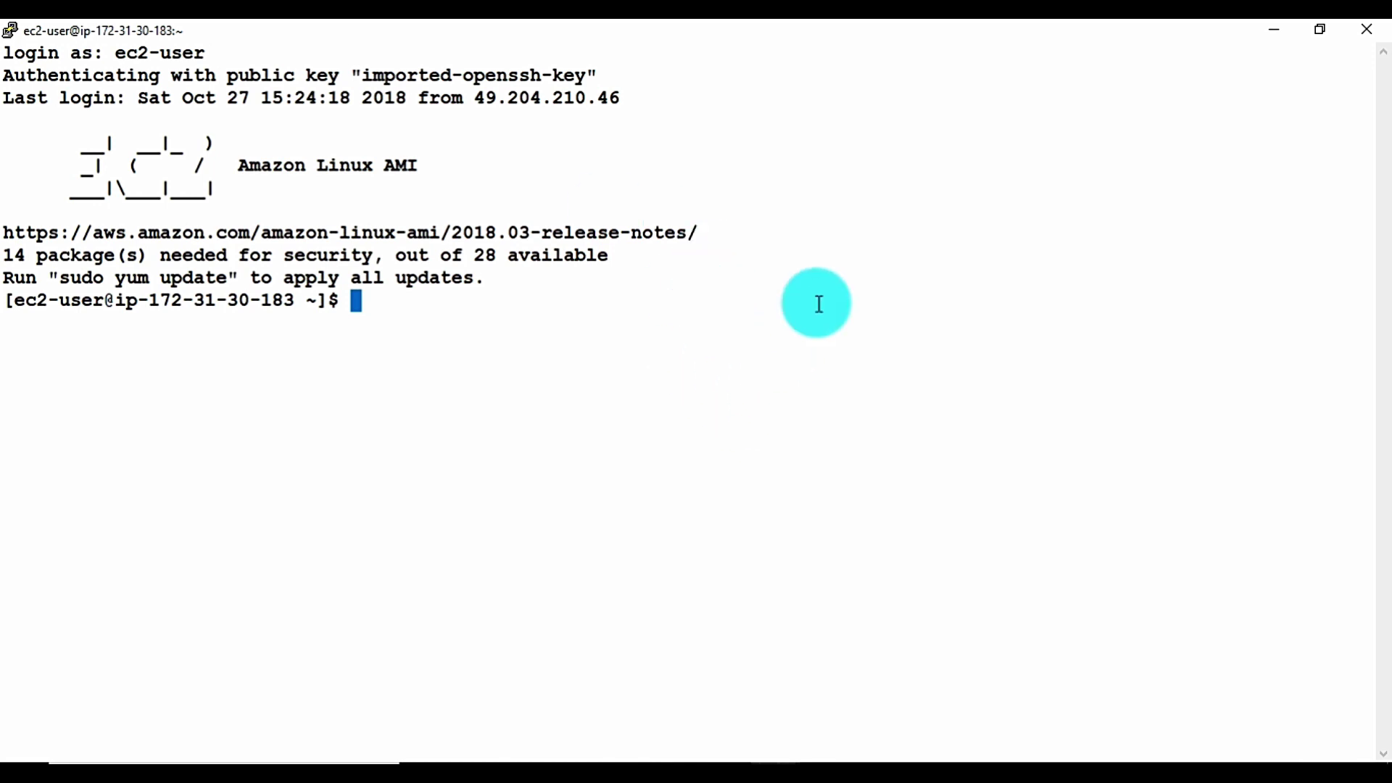
Connect mysql to the pasted reader endpoint on port 3306 with the master user and password
type("mysql ")
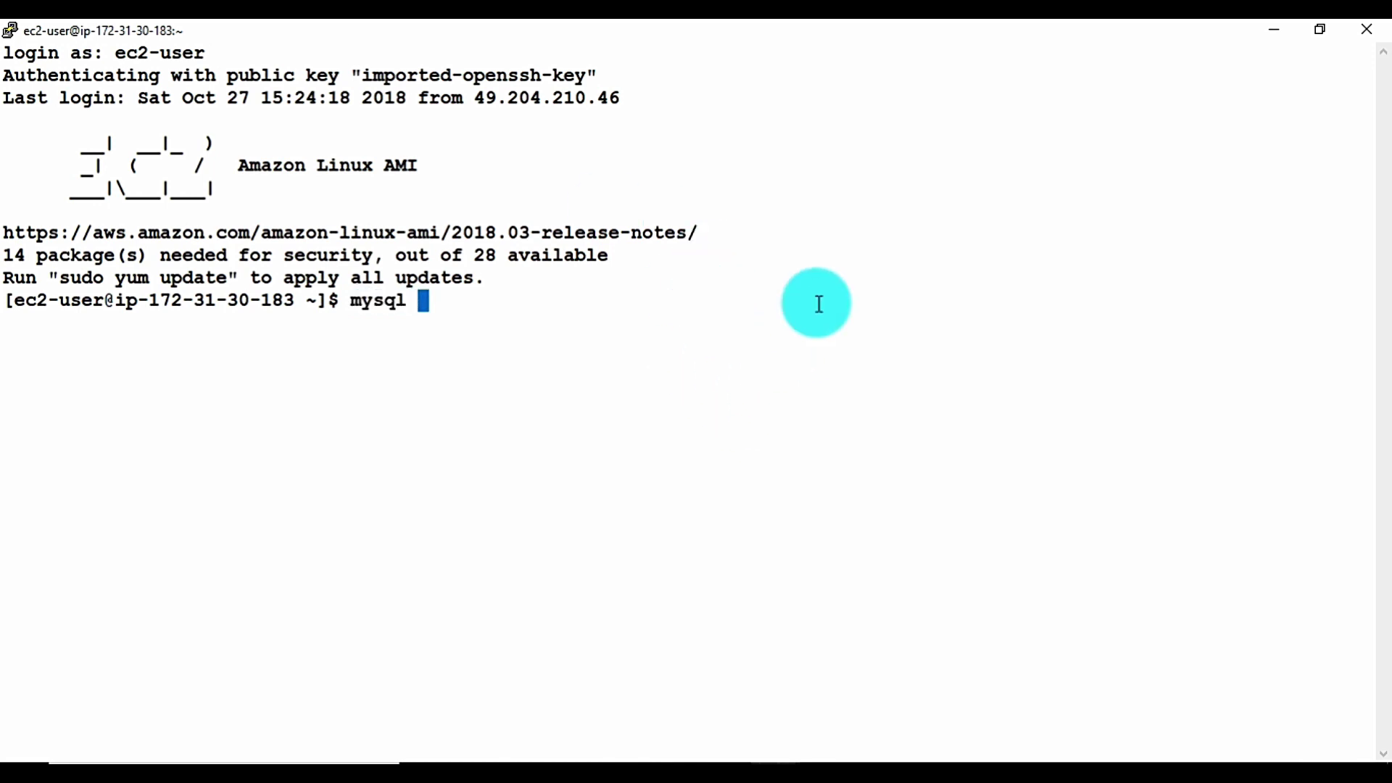
type("-h")
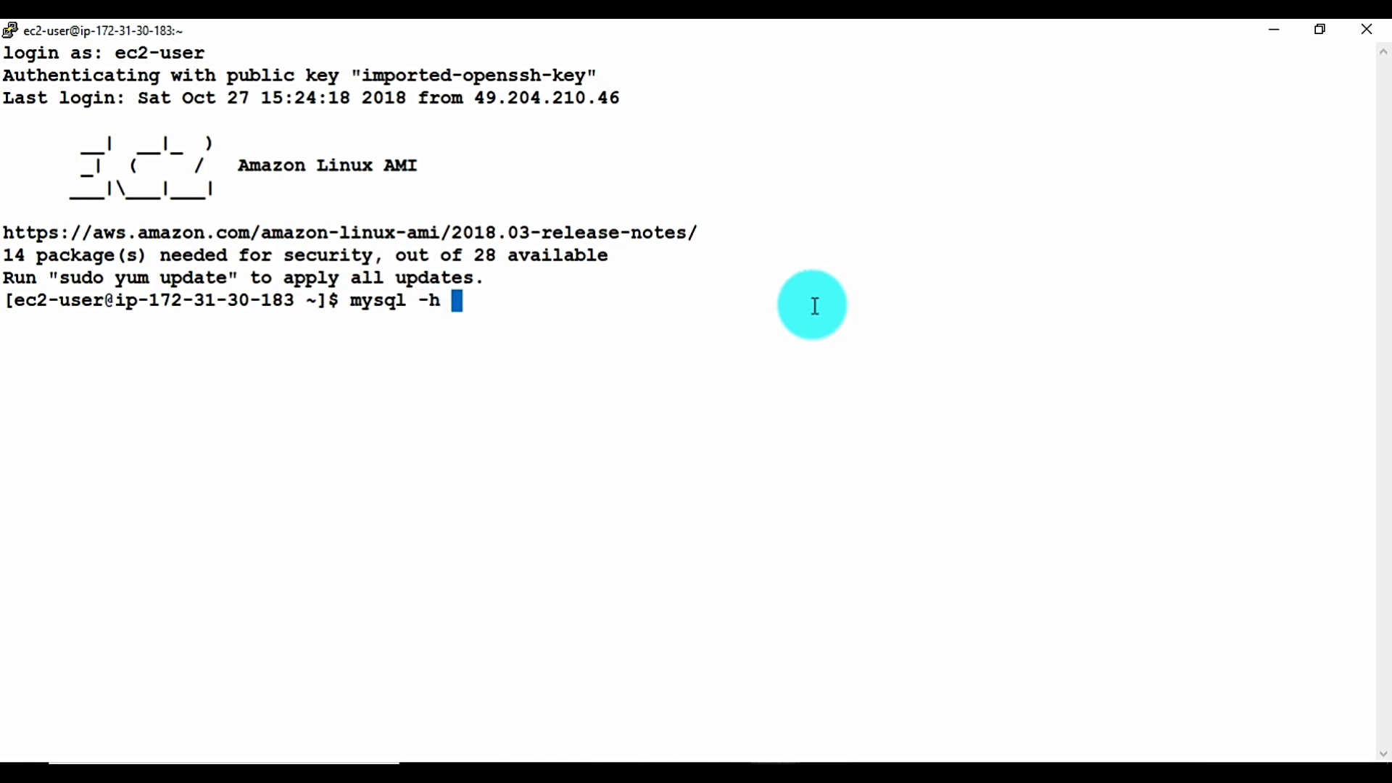
right_click(815, 306)
key("Return")
key("Up")
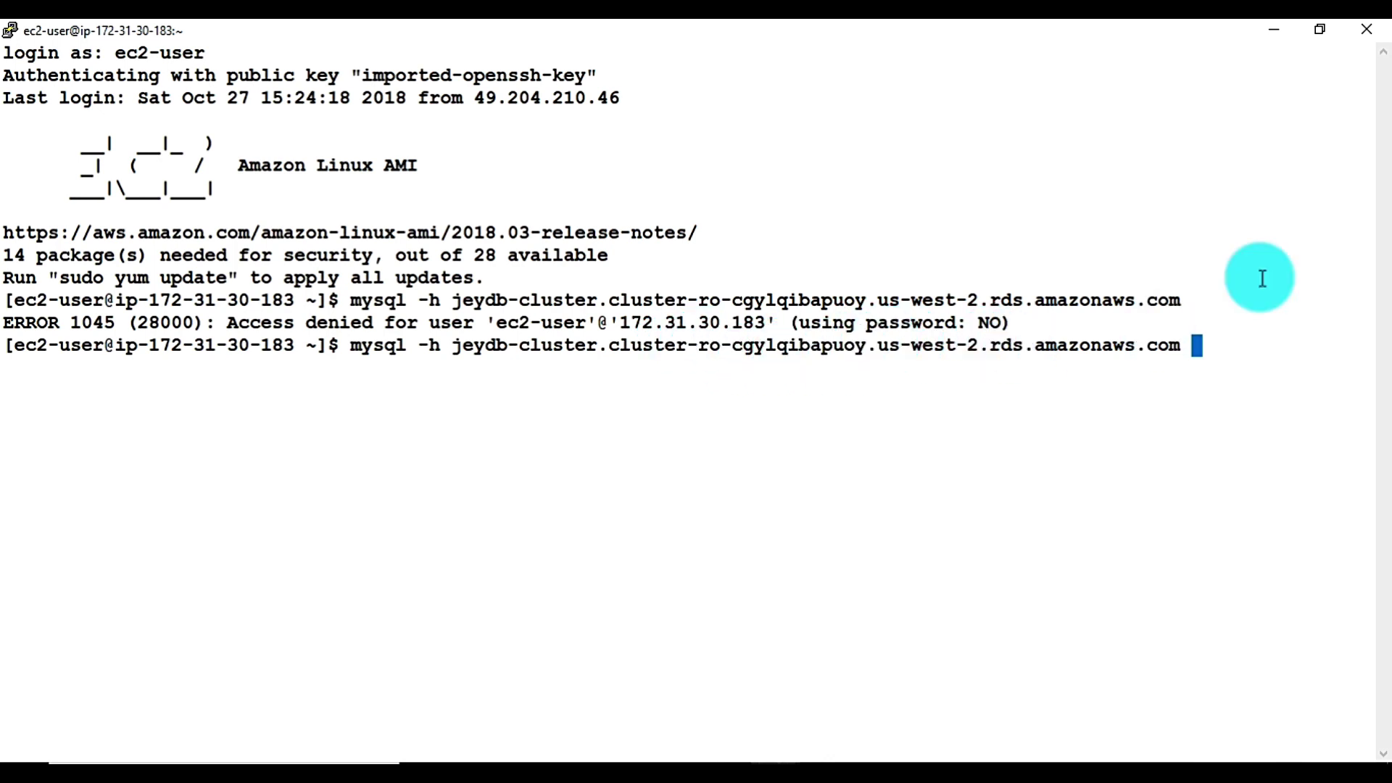
type("-u jeydbuser ")
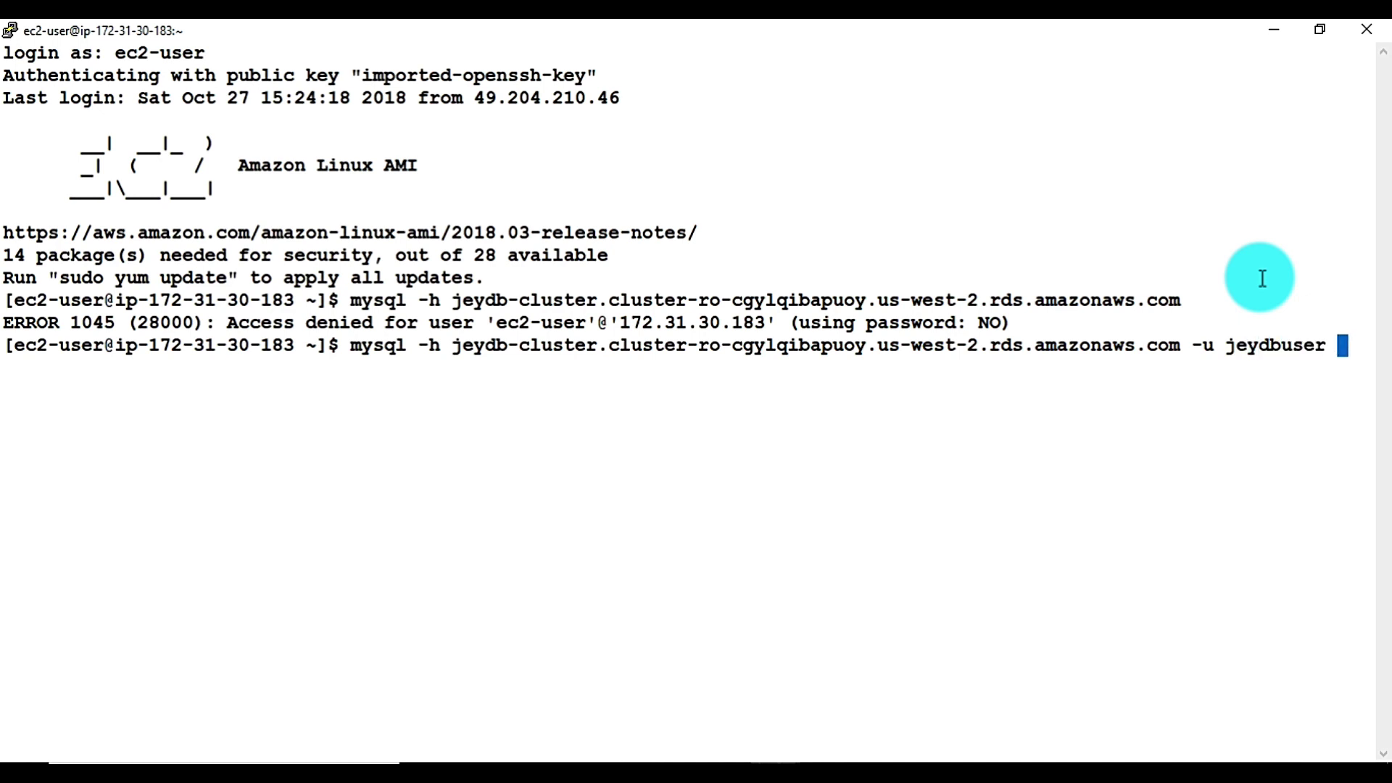
type("-P 3306 -p")
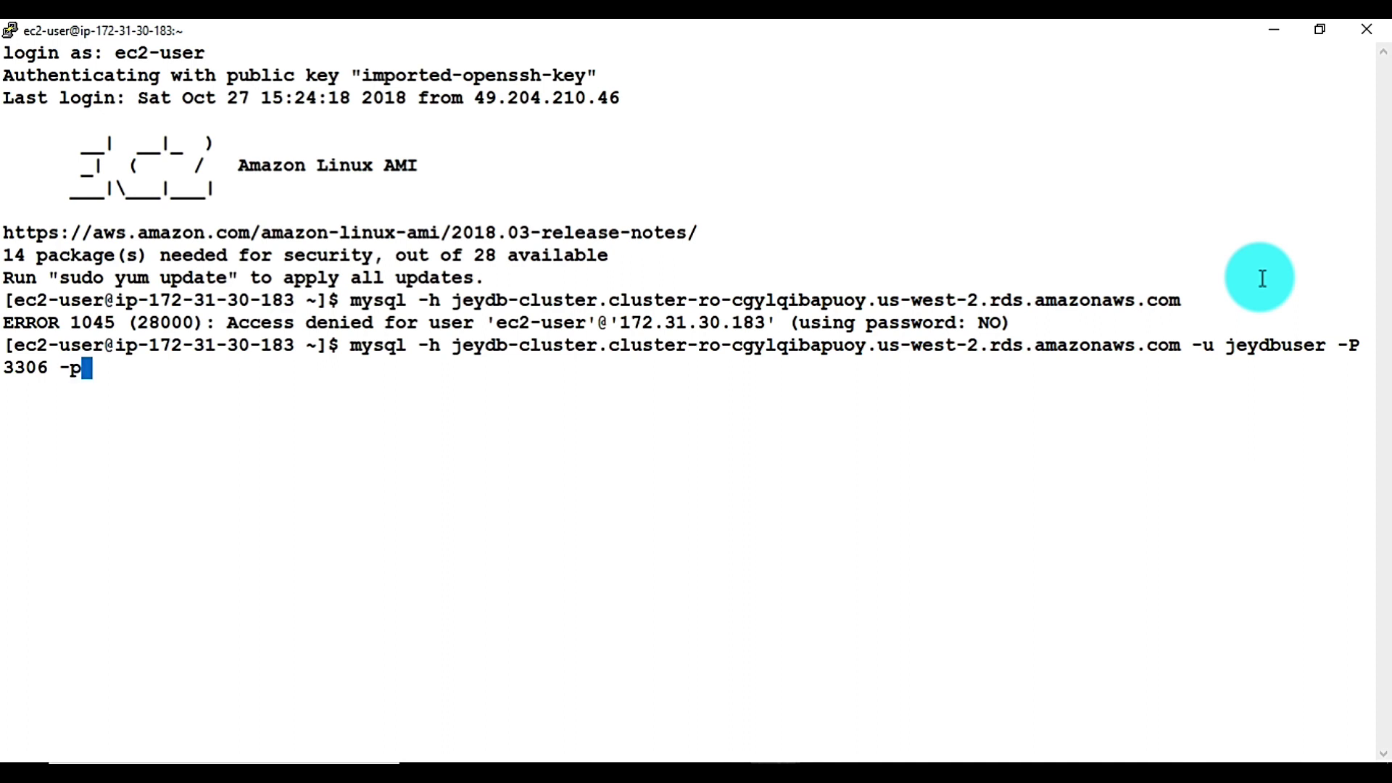
key("Return")
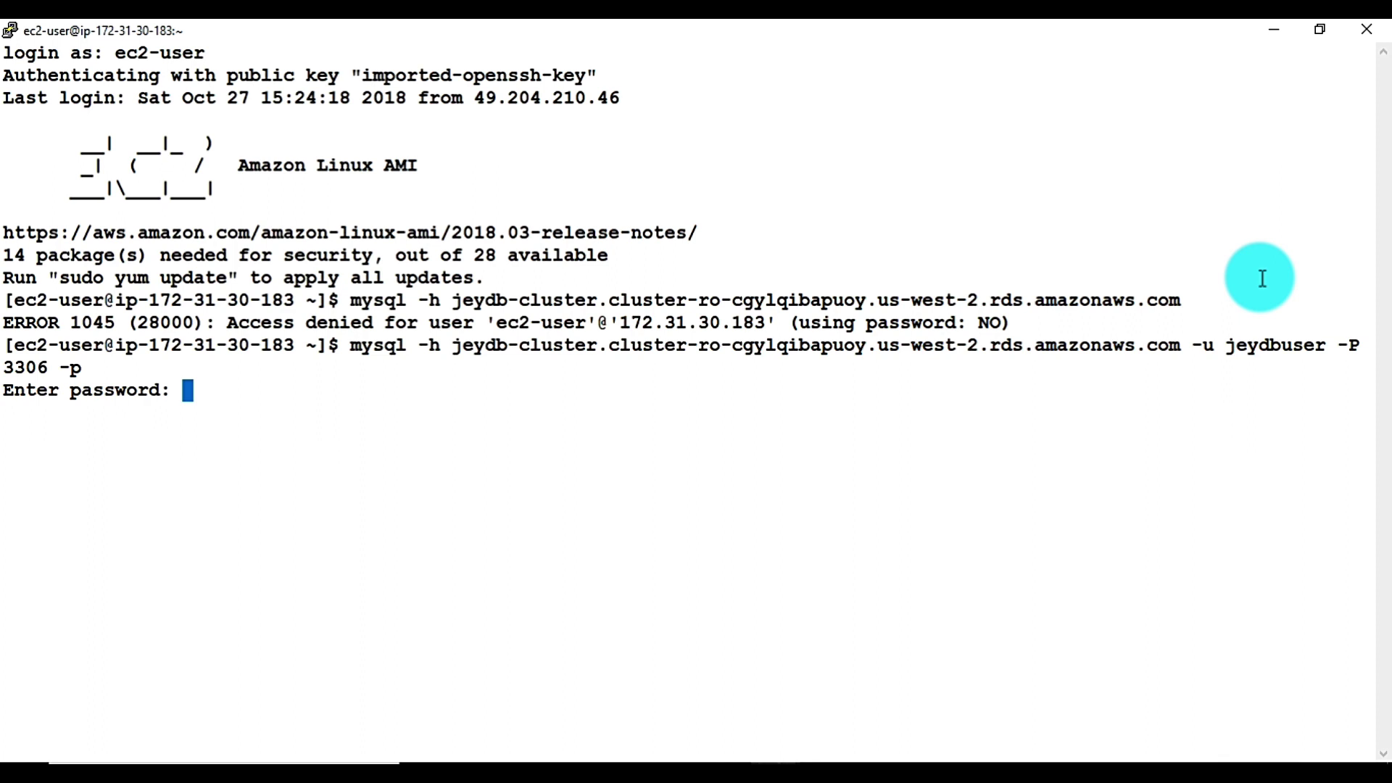
key("Return")
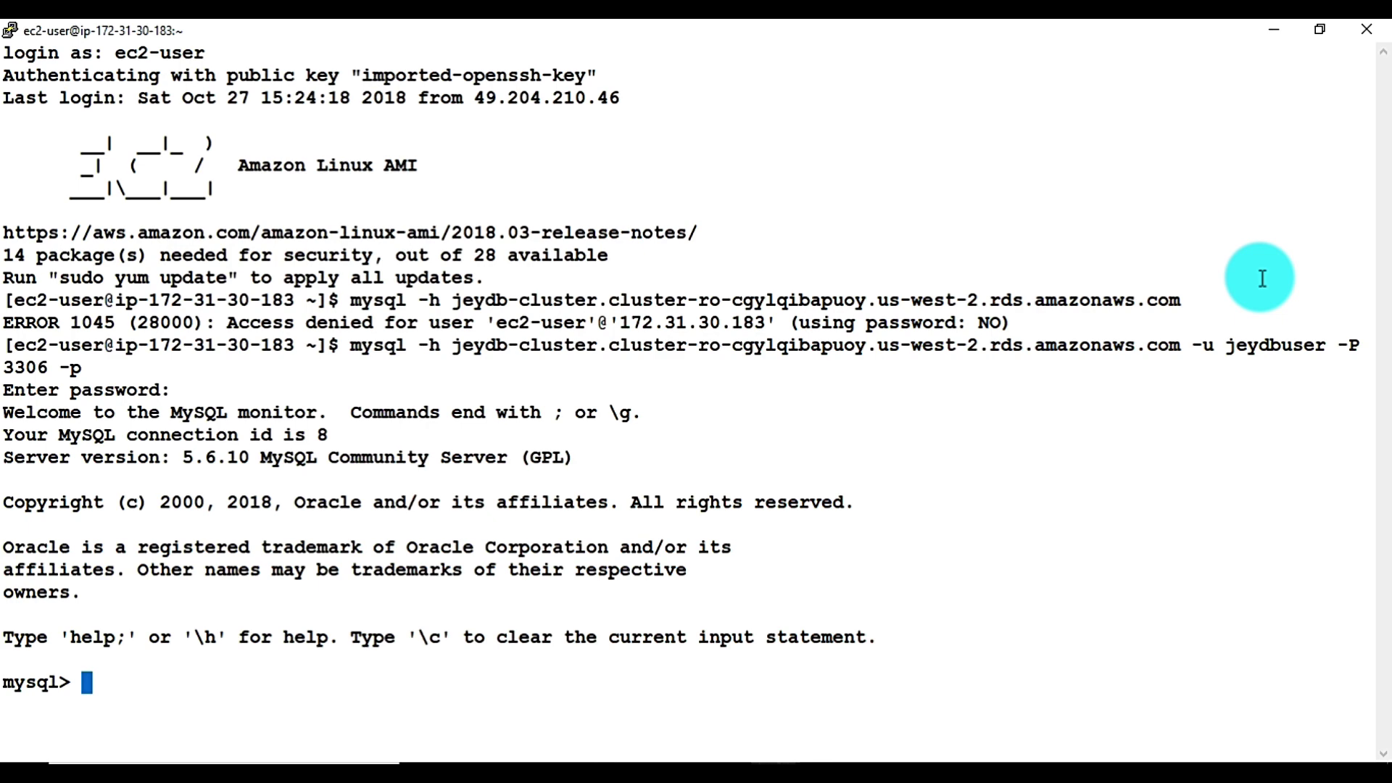
Switch the reader-endpoint session to the jeydb database with use jeydb;
type("use jeydb")
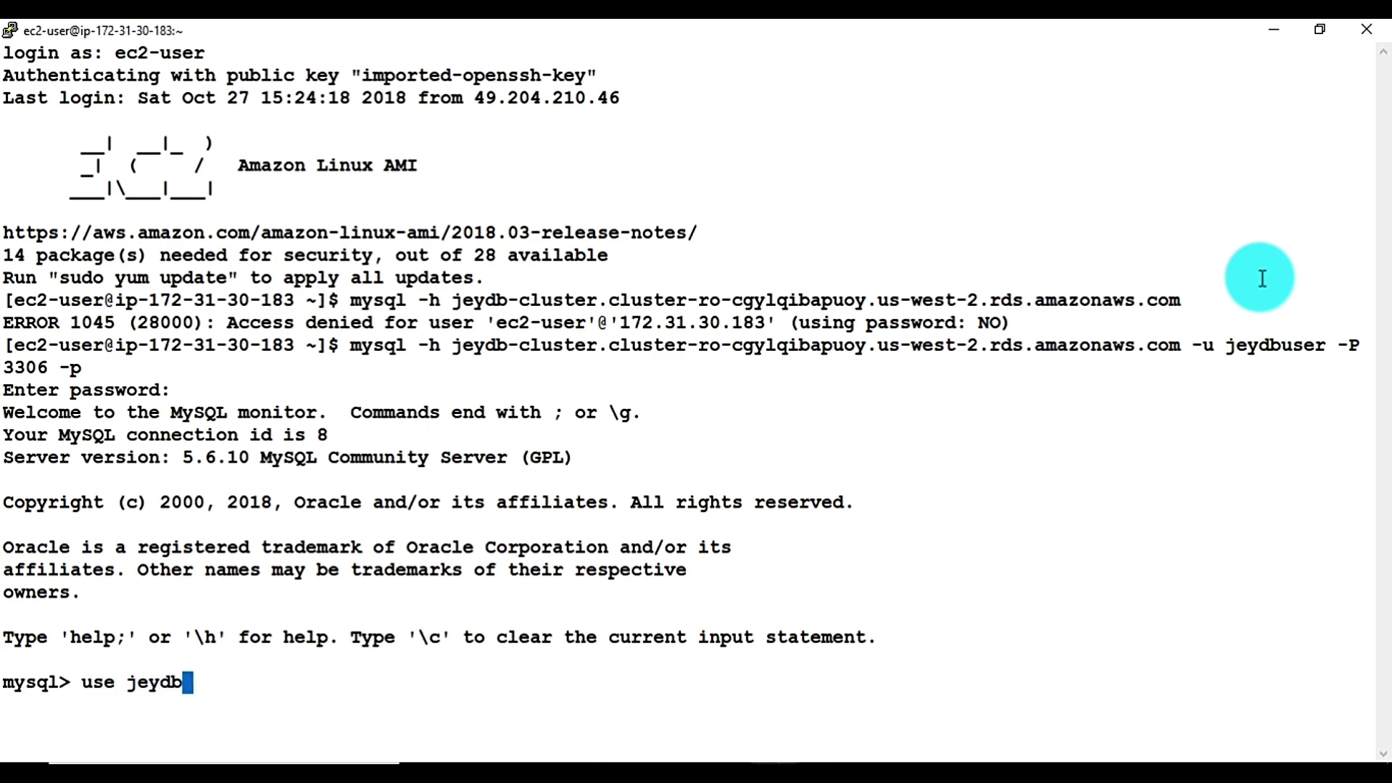
type(";")
key("Return")
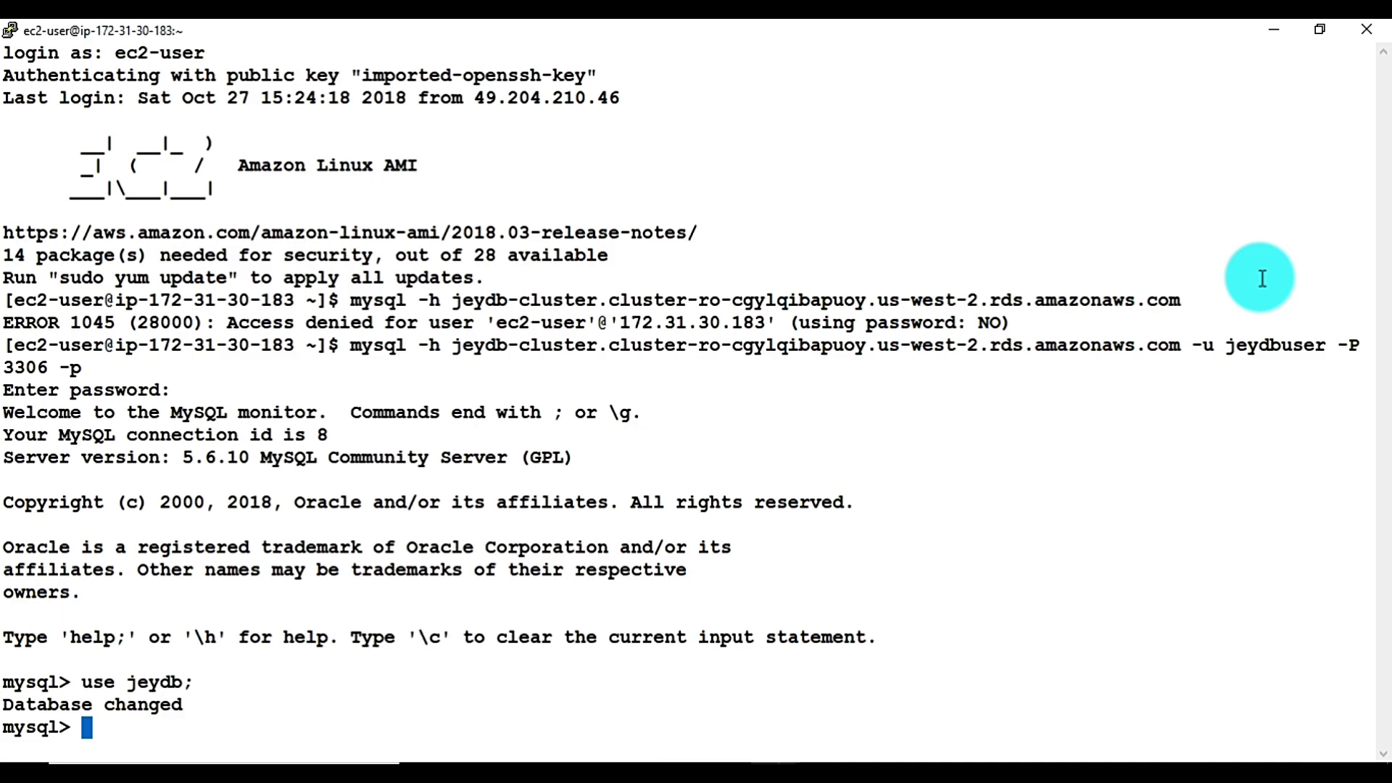
key("alt+Tab")
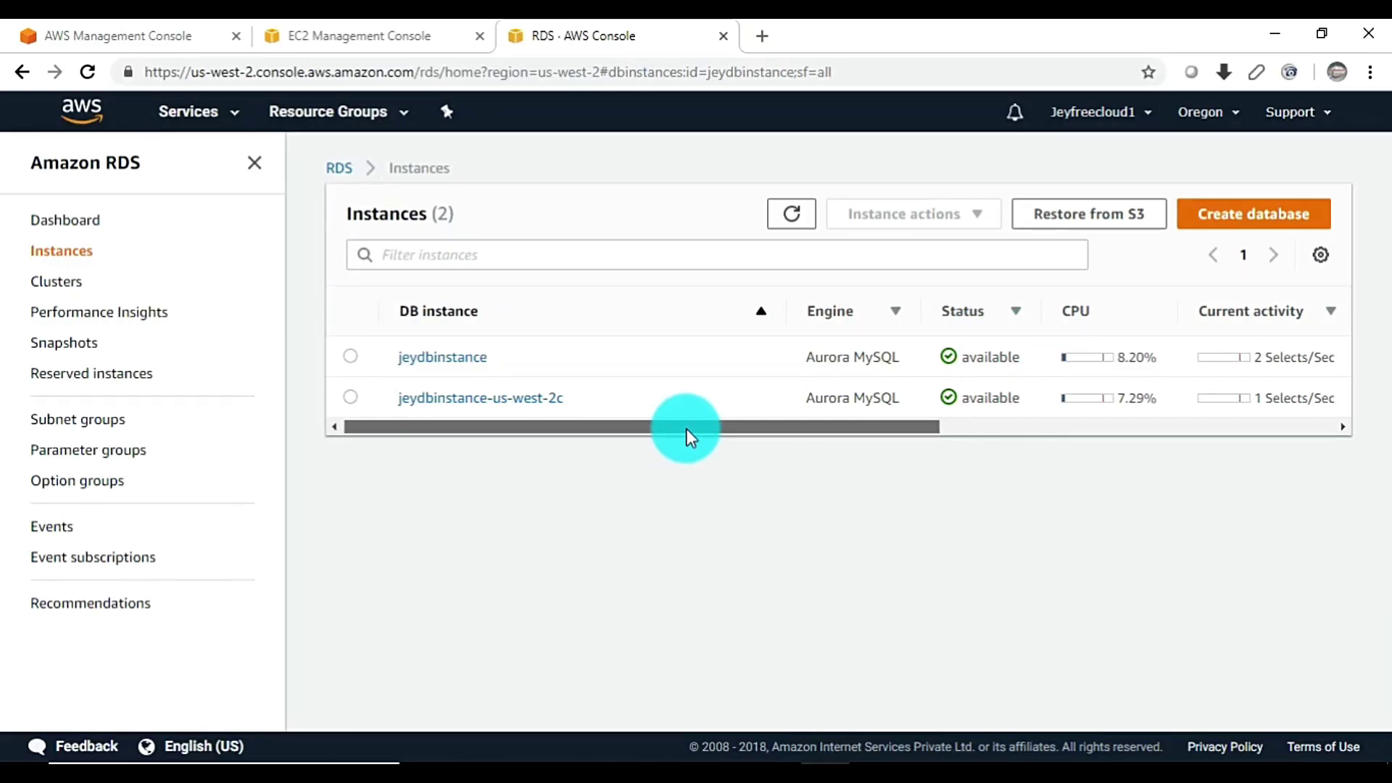
left_click_drag(686, 428, 1212, 396)
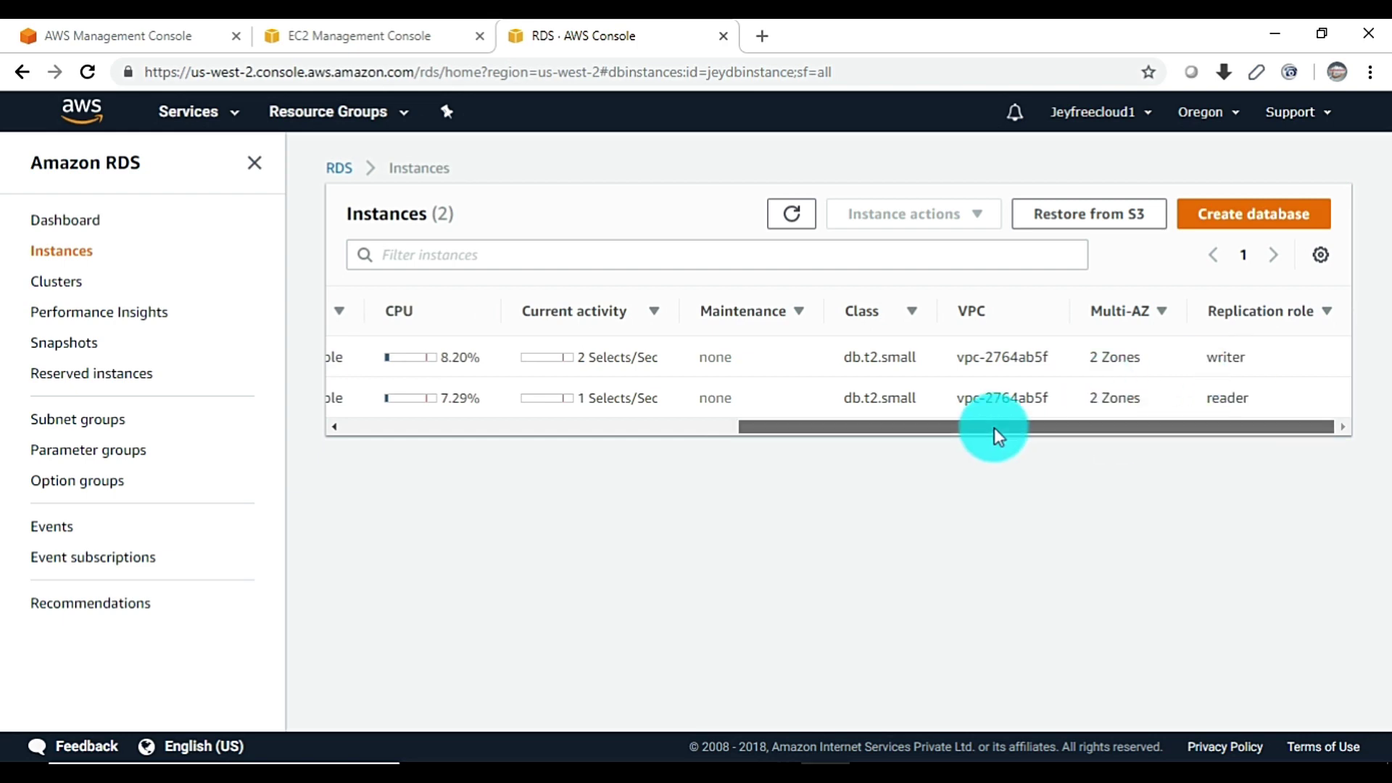
left_click_drag(994, 428, 598, 427)
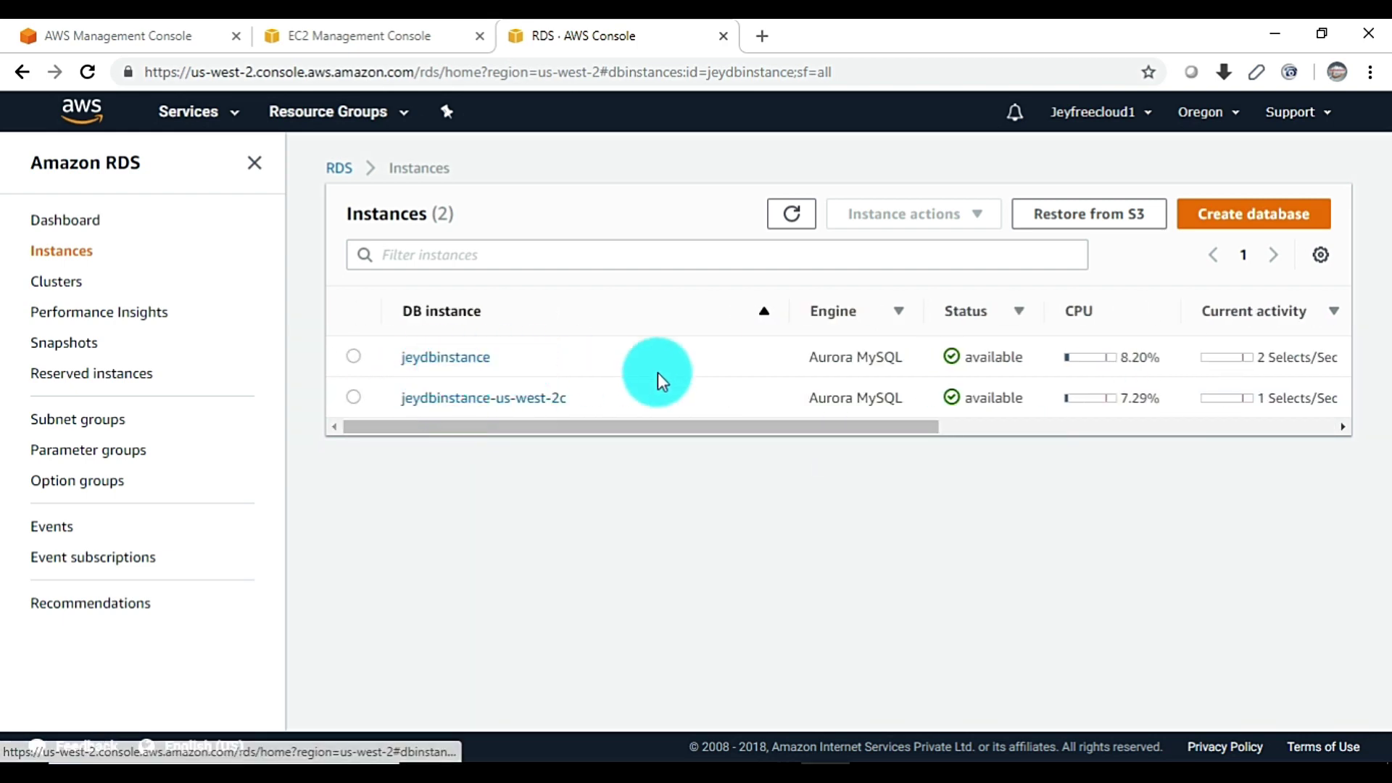
mouse_move(676, 424)
left_mouse_down()
mouse_move(1177, 424)
mouse_move(659, 429)
left_mouse_up()
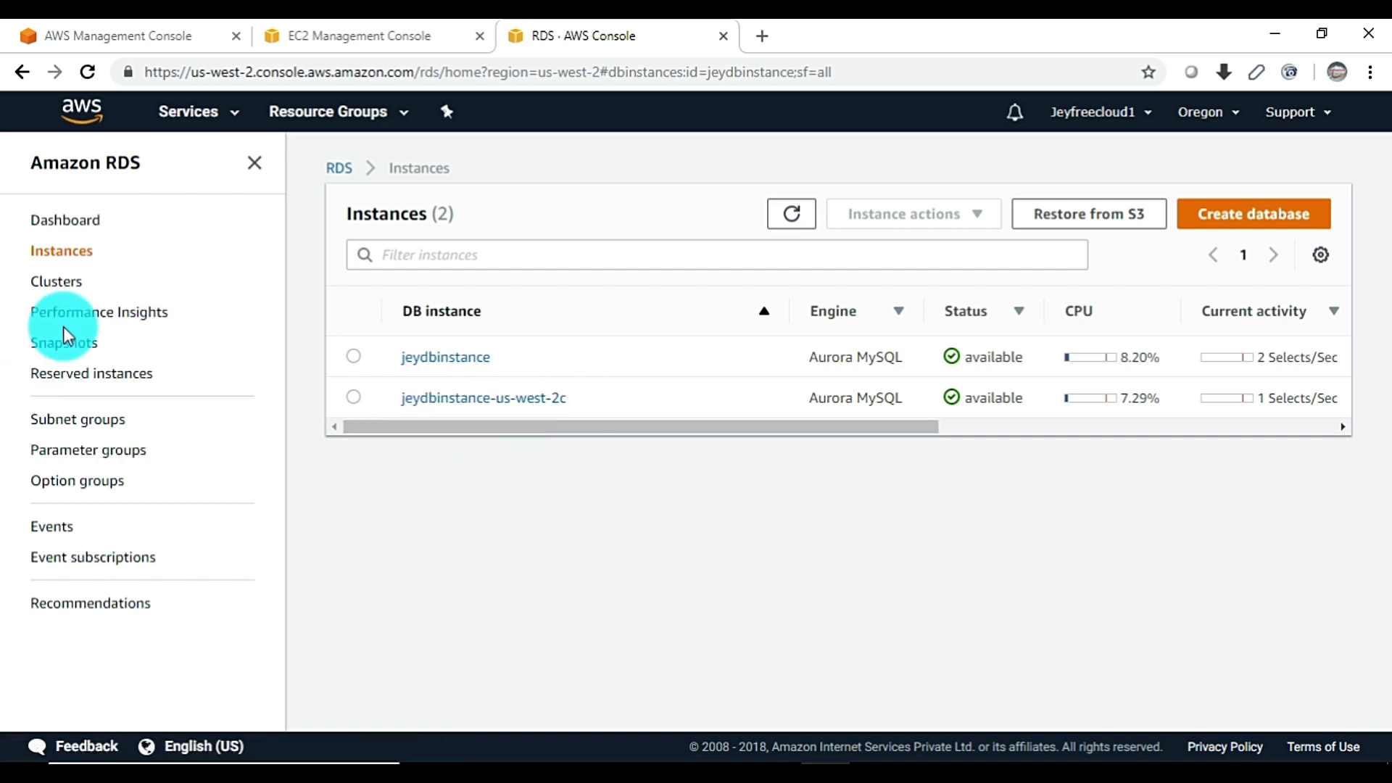
left_click(65, 290)
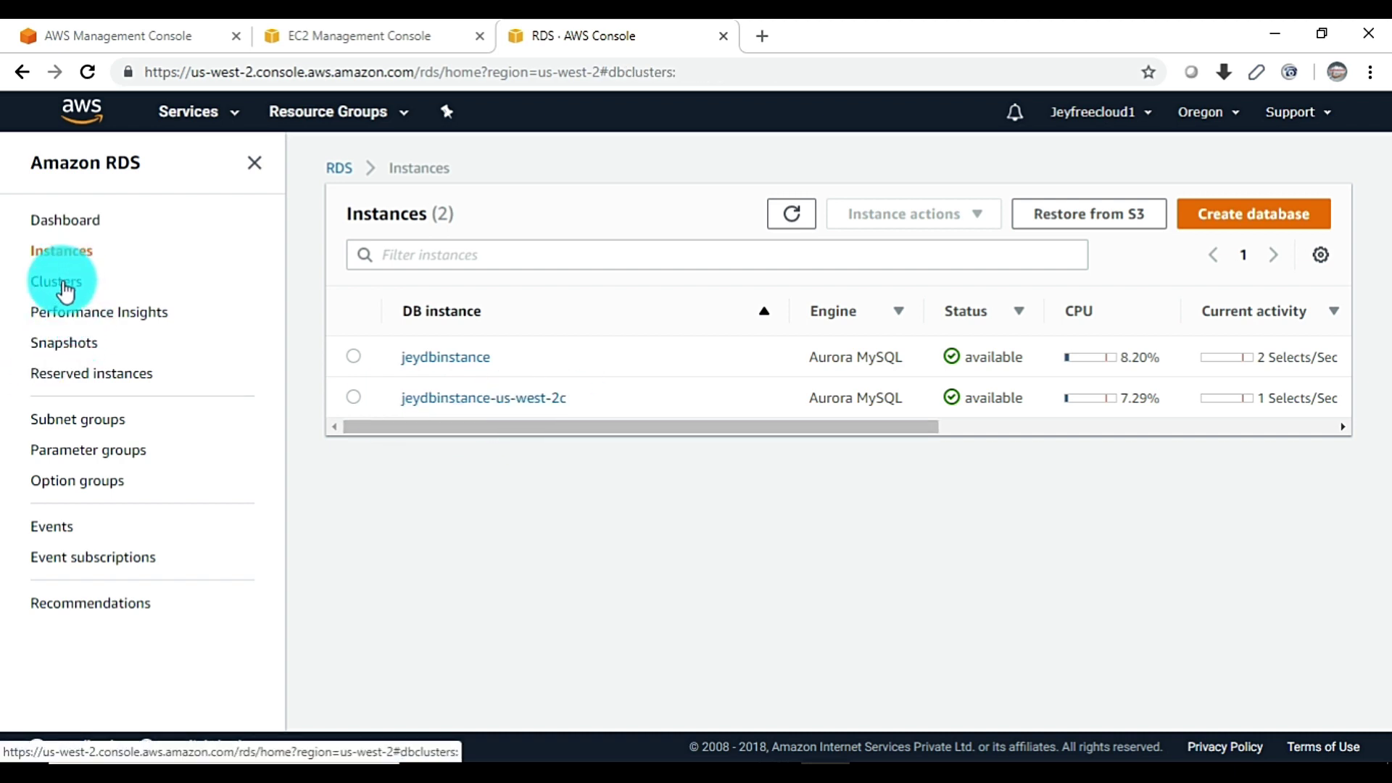
left_click(455, 364)
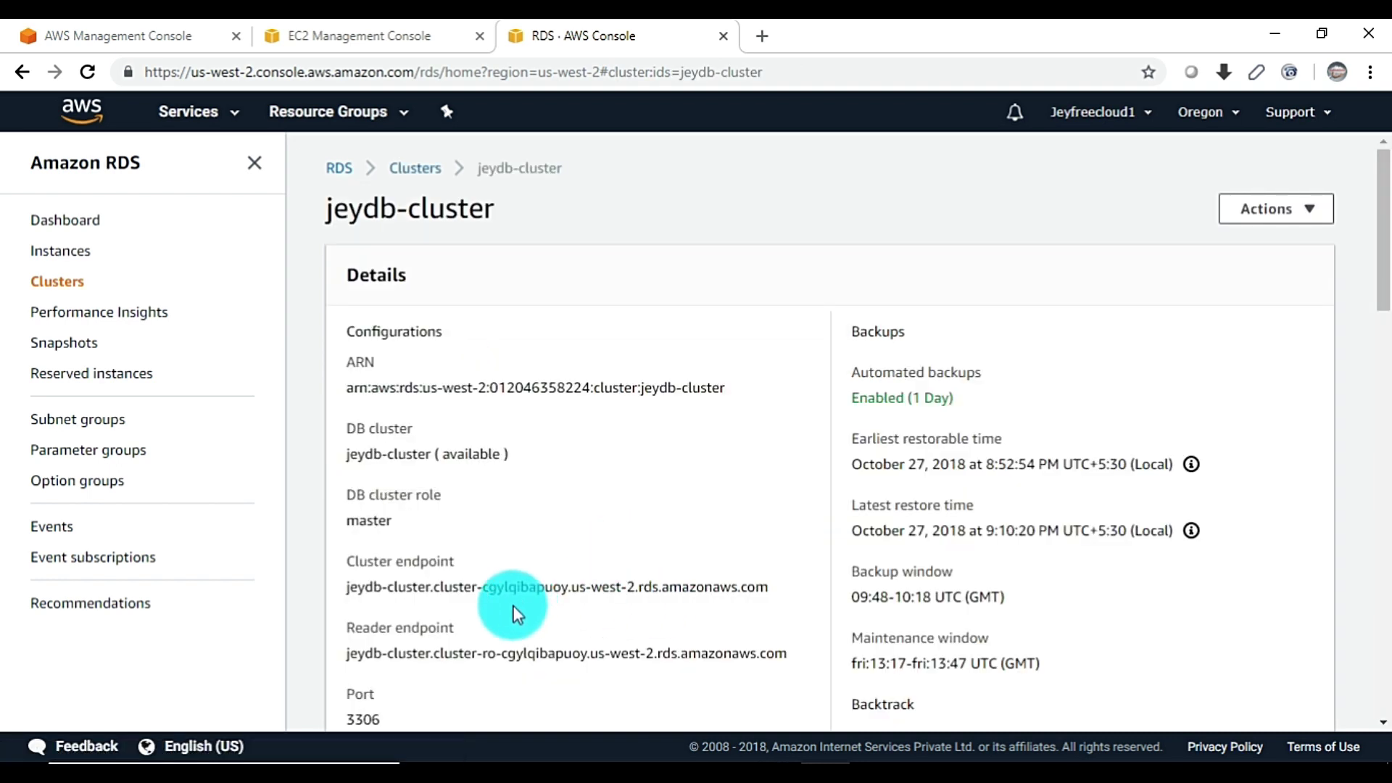
scroll(544, 642, "down", 2)
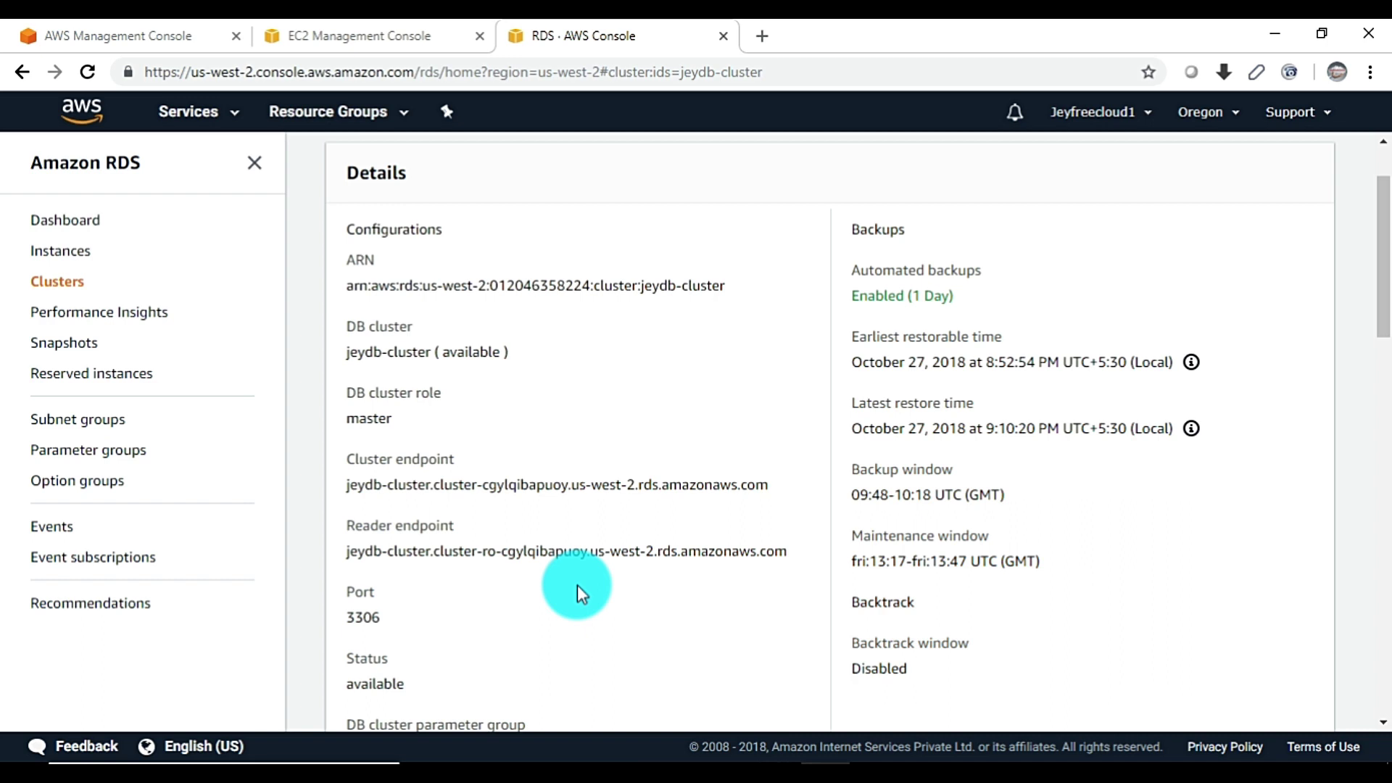
key("alt+Left")
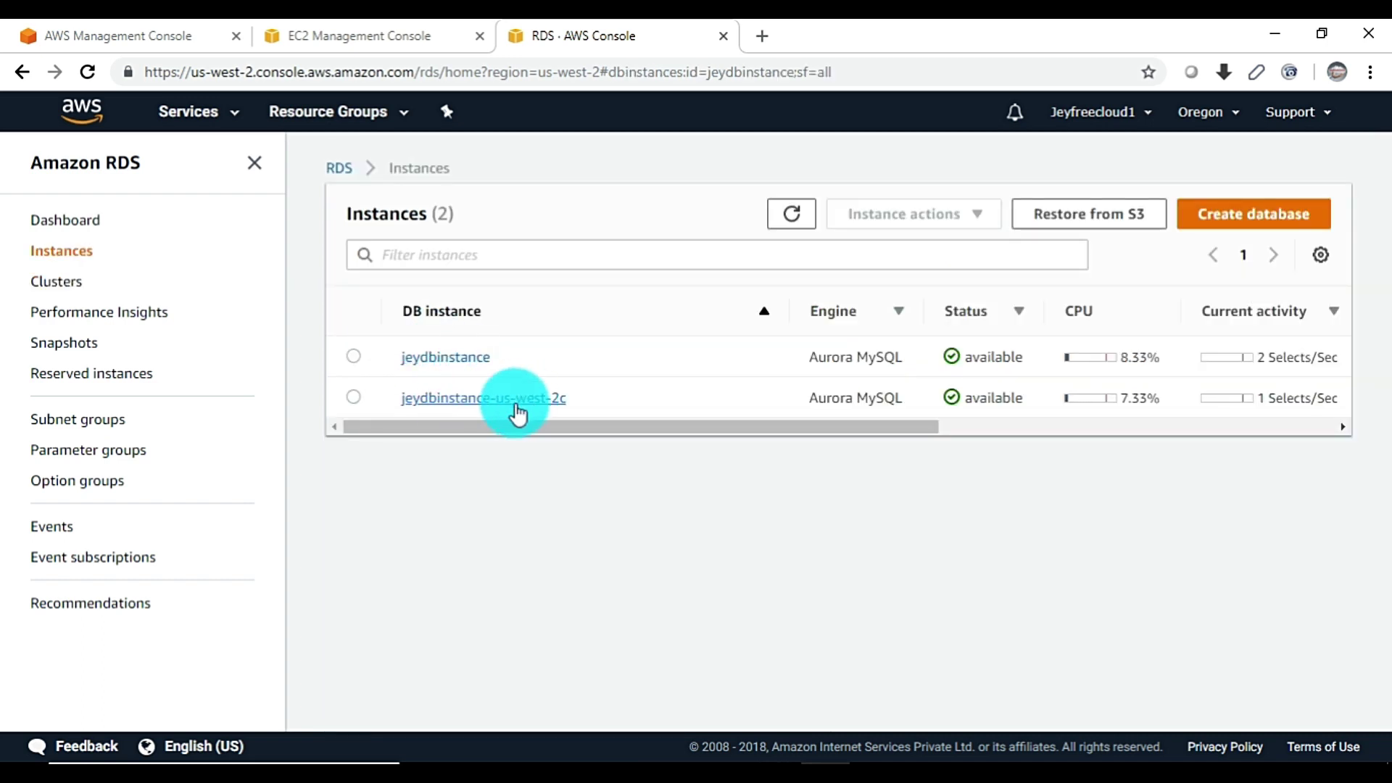
Check the replication roles: jeydbinstance is the writer, jeydbinstance-us-west-2c the reader
left_click_drag(542, 426, 1030, 437)
left_click(1214, 359)
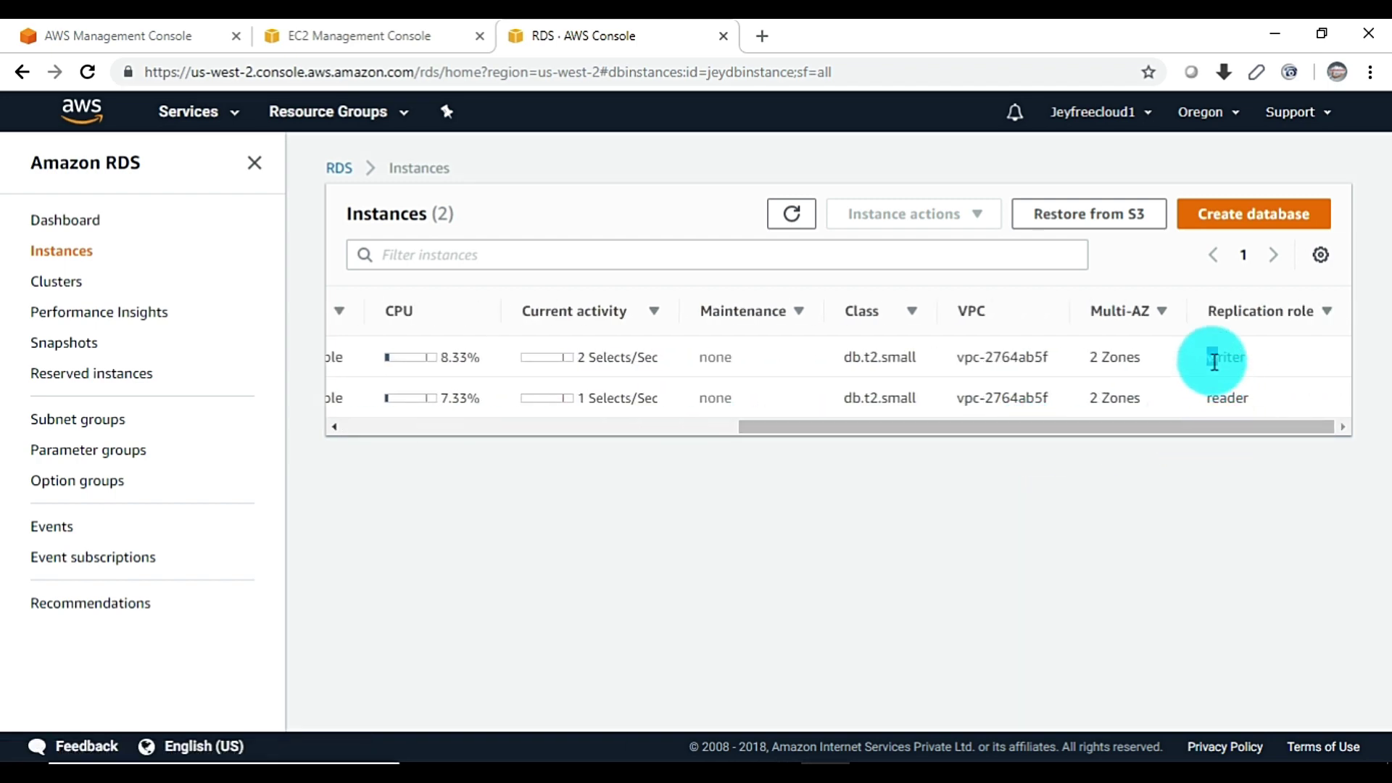
double_click(1225, 398)
left_click_drag(1141, 428, 610, 443)
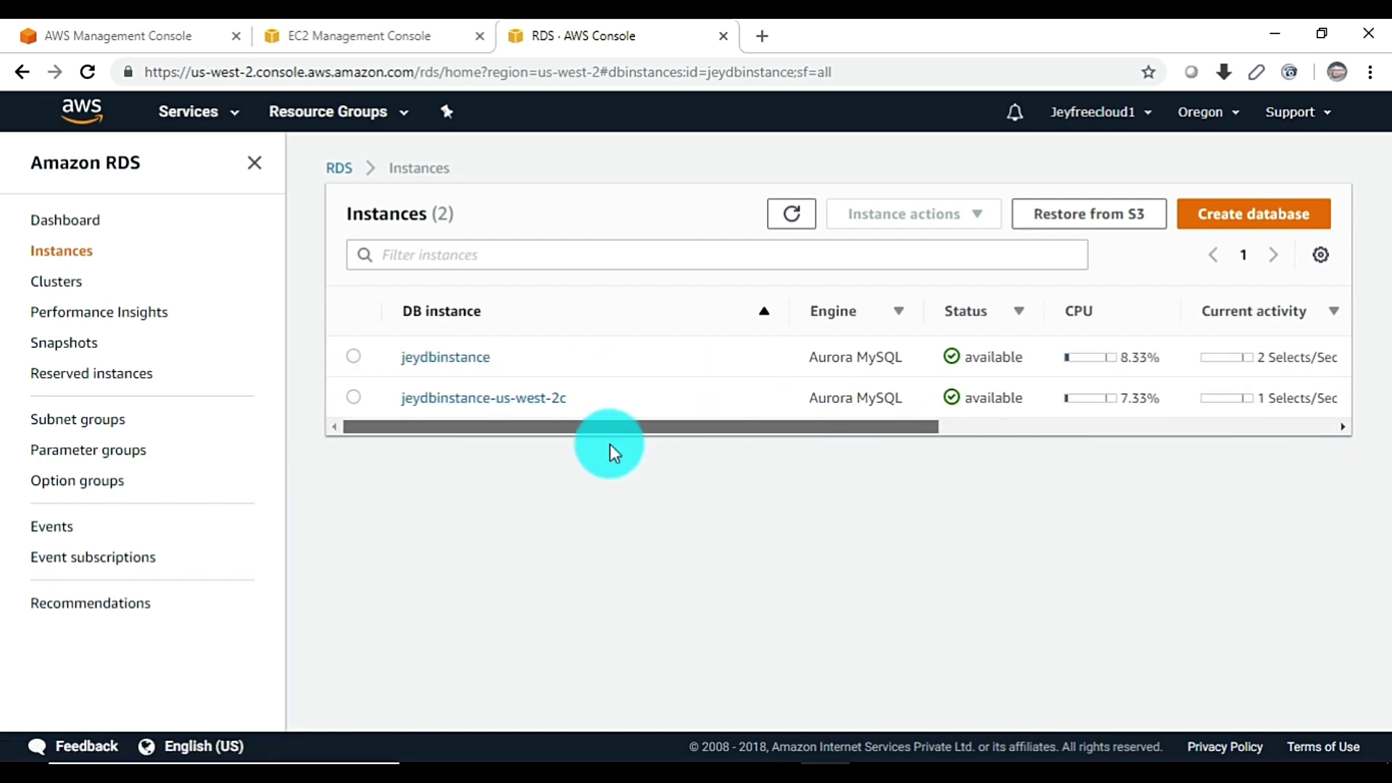
Open jeydbinstance-us-west-2c's details and highlight its instance endpoint on port 3306
left_click(451, 398)
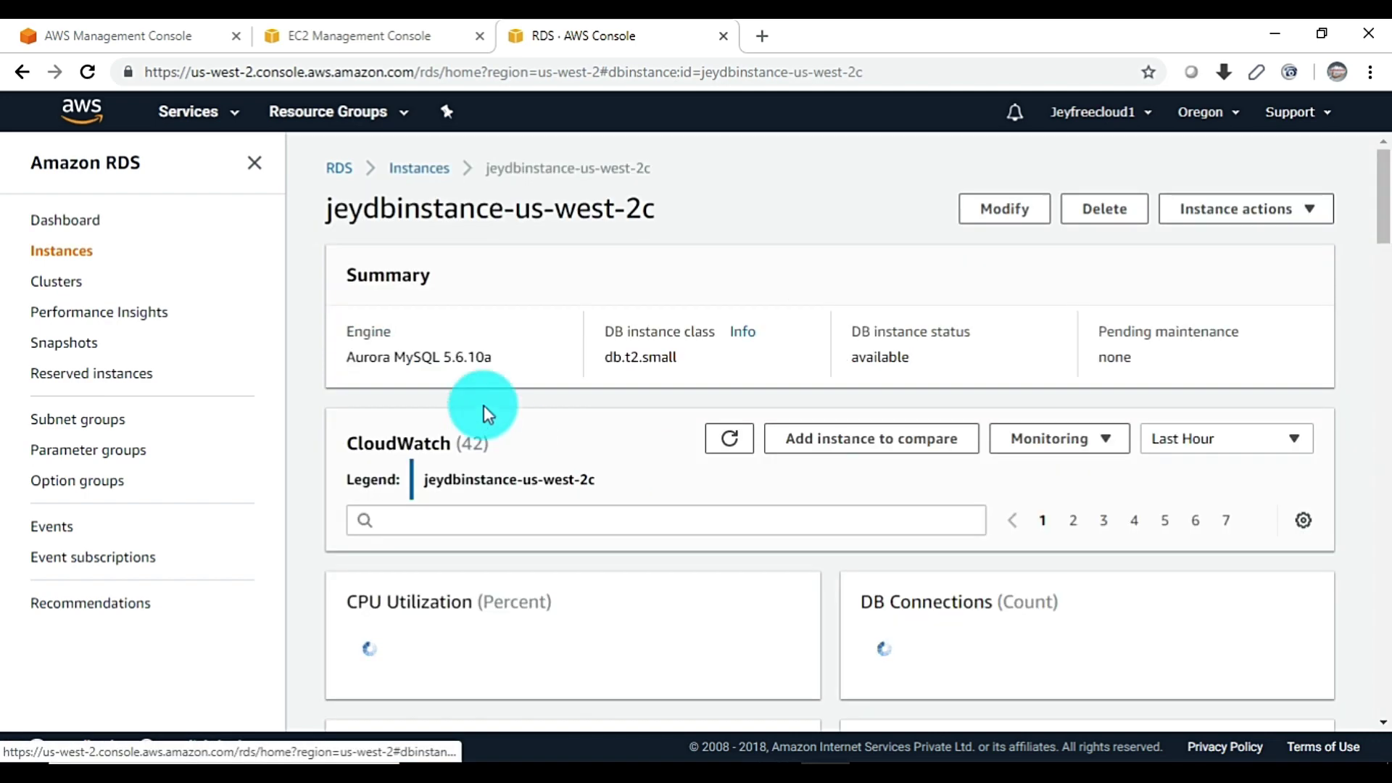
scroll(667, 510, "down", 10)
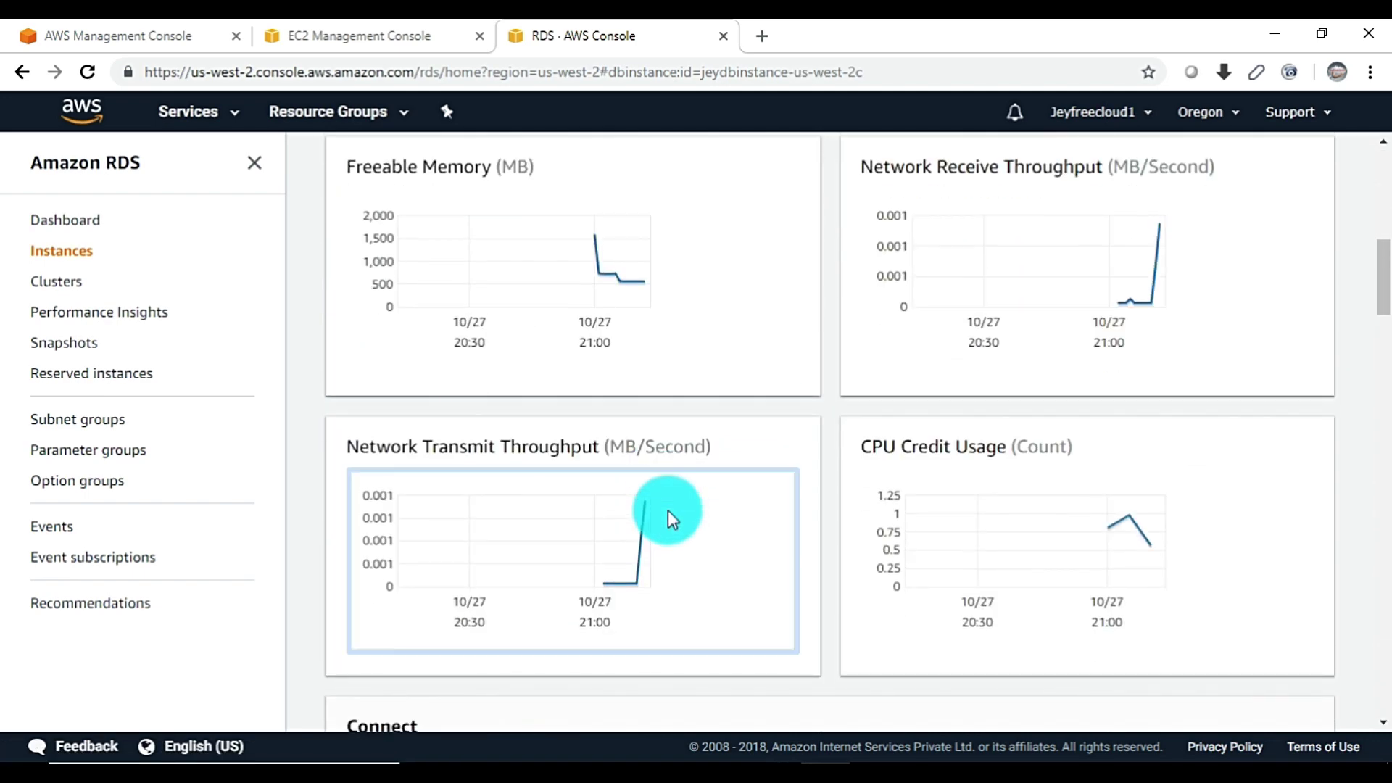
scroll(667, 511, "down", 3)
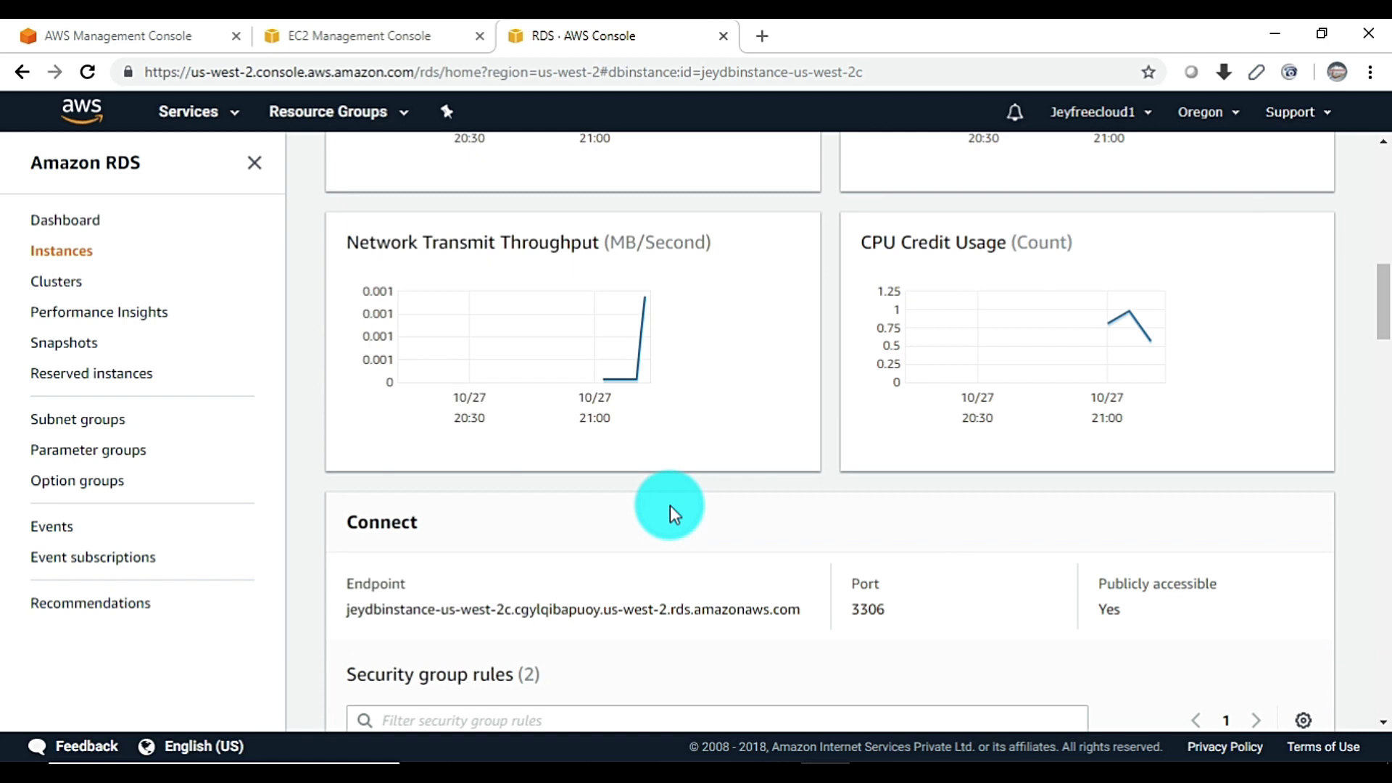
scroll(670, 506, "down", 1)
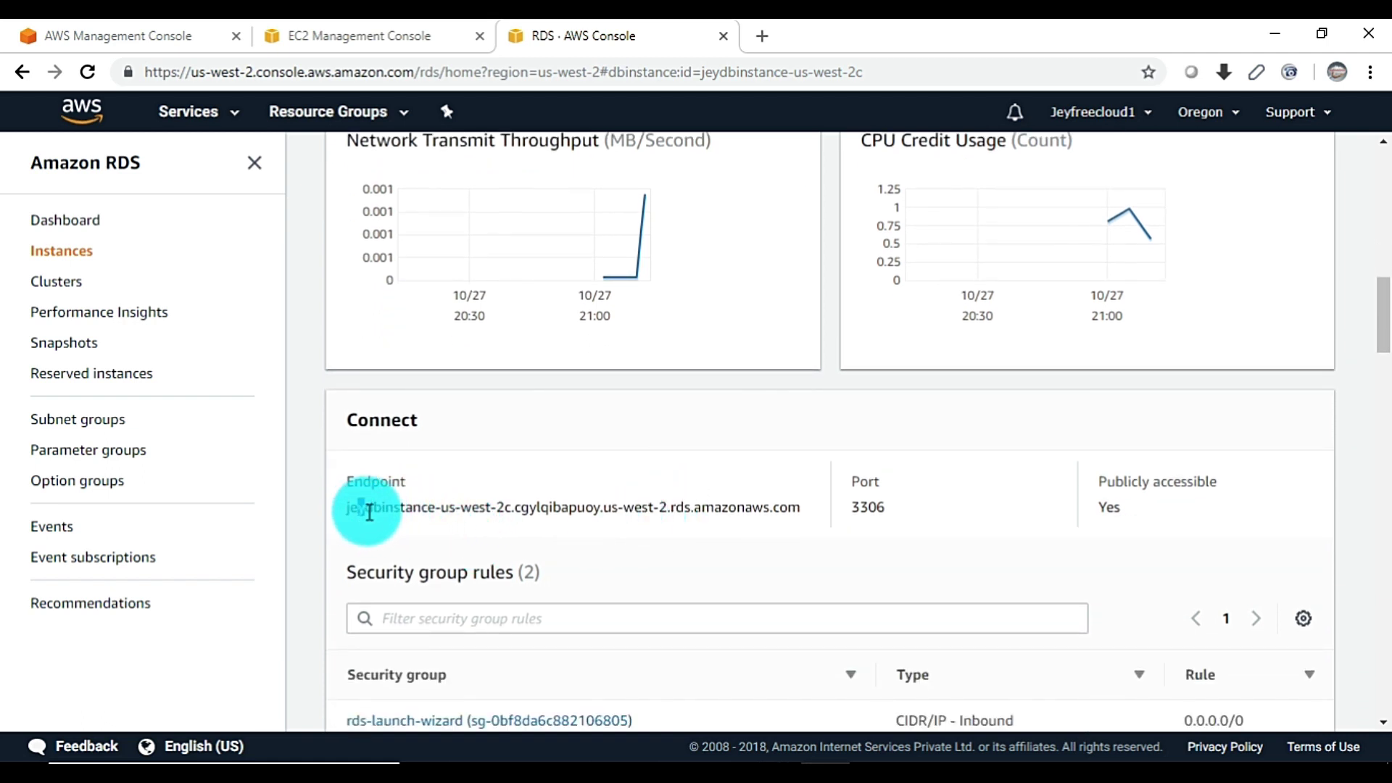
left_click_drag(369, 512, 708, 503)
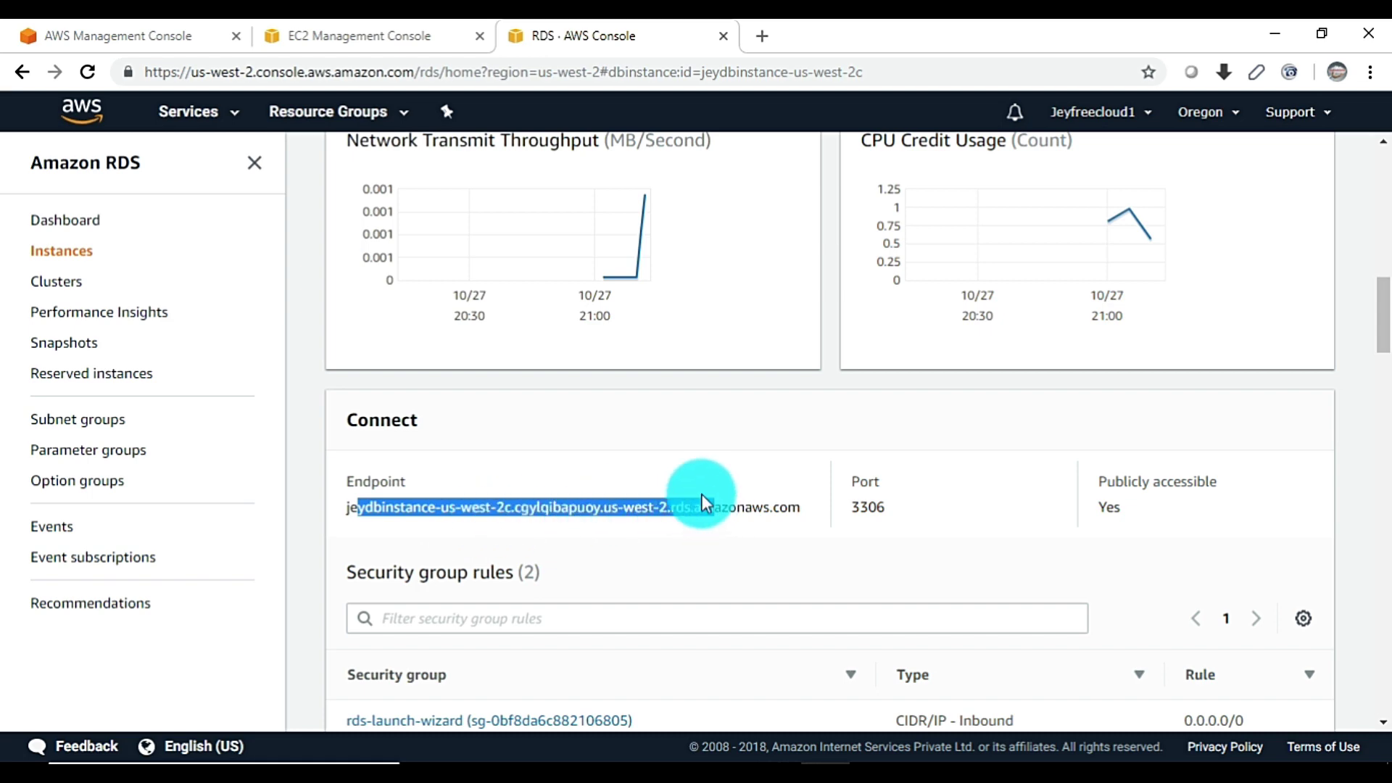
scroll(674, 464, "up", 8)
left_click(67, 250)
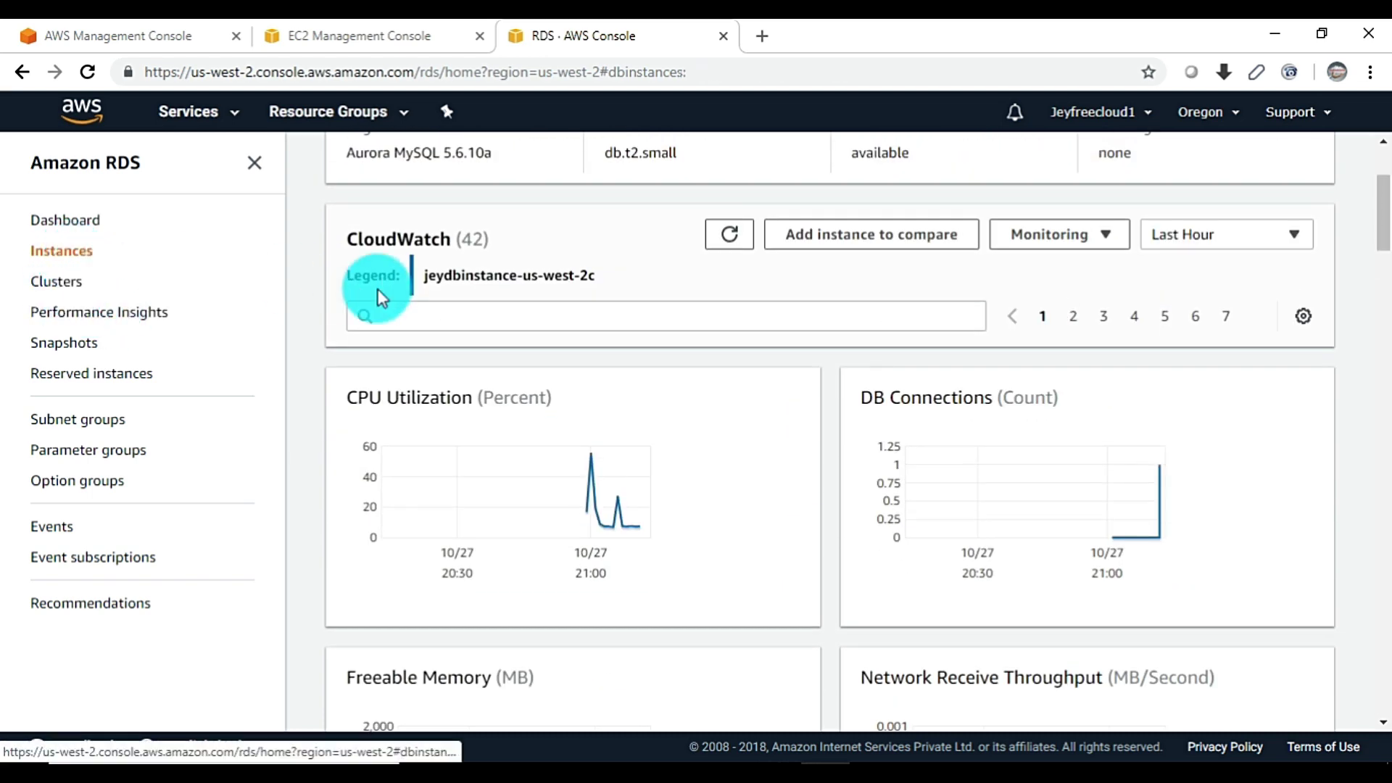
left_click(462, 401)
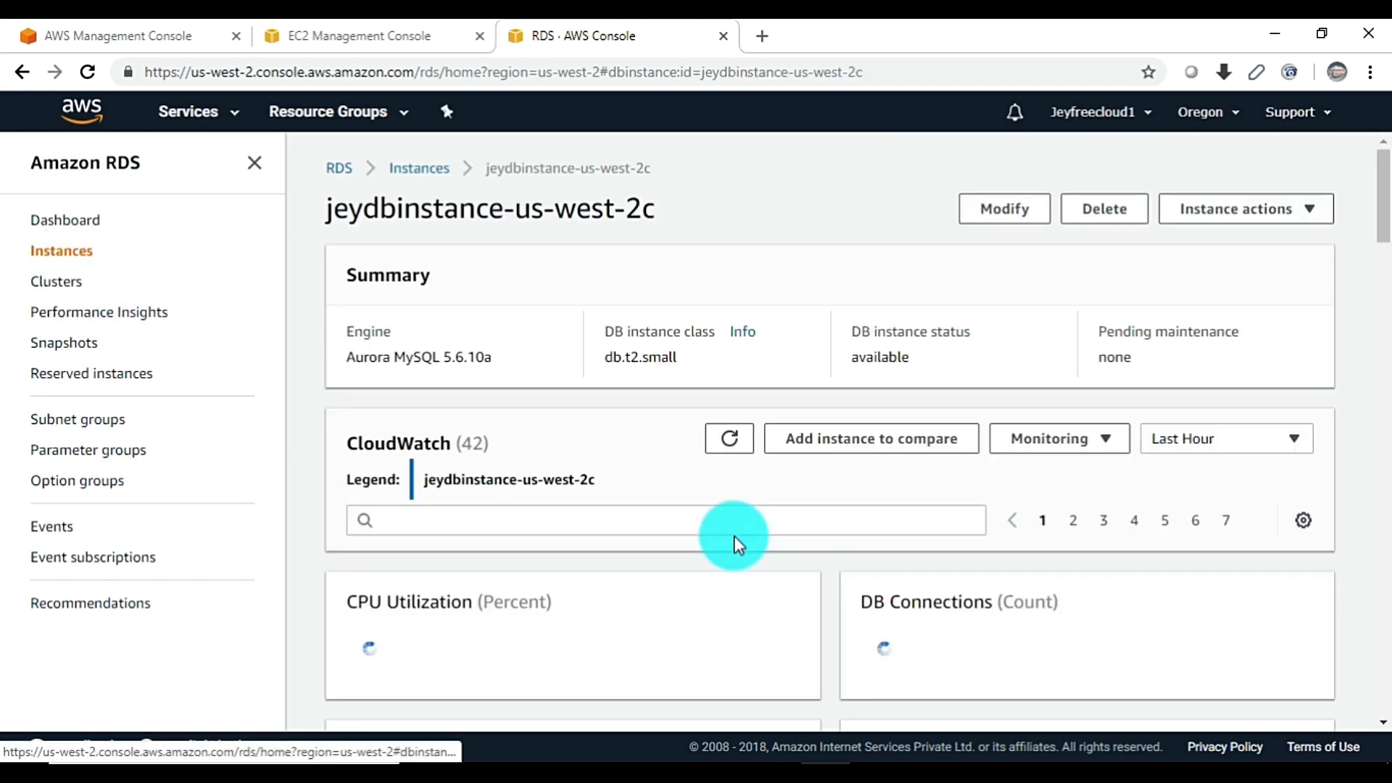
scroll(699, 548, "down", 5)
scroll(696, 542, "down", 8)
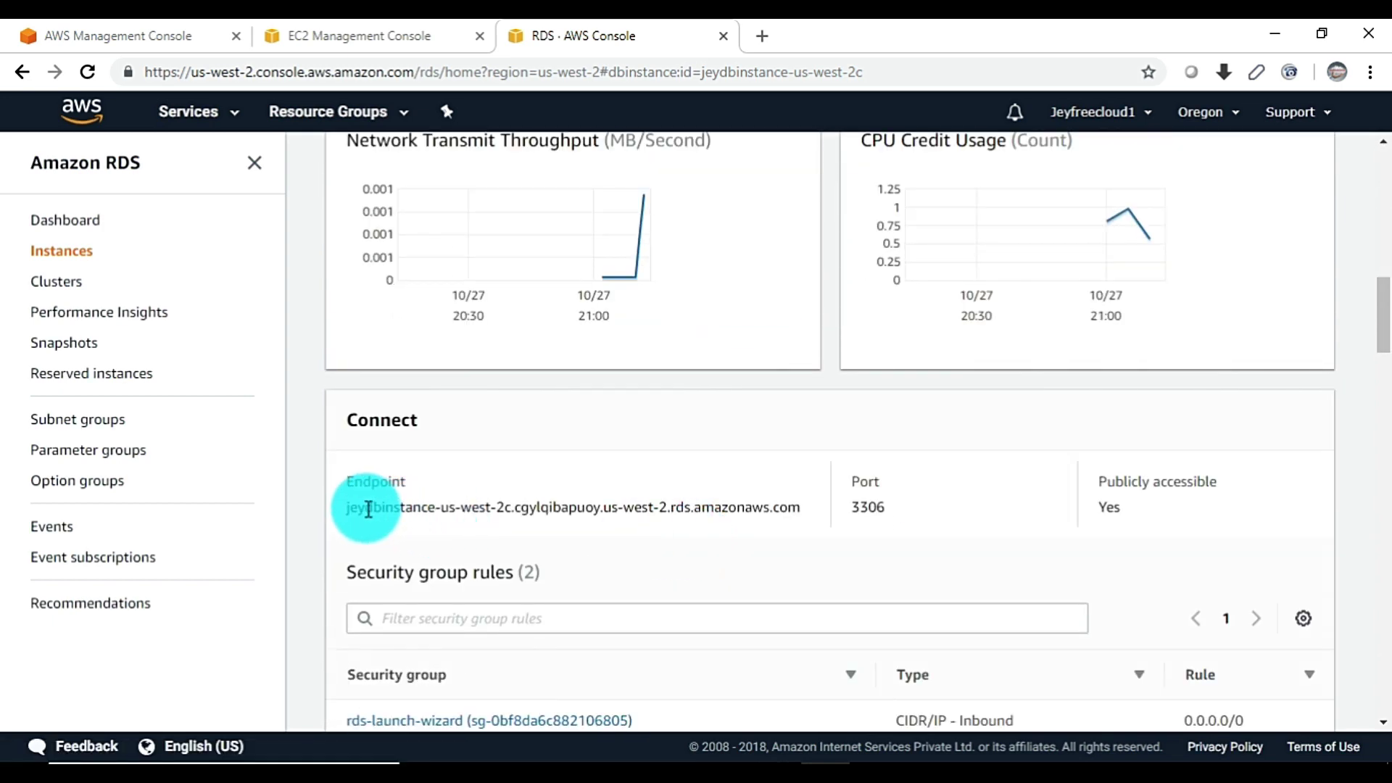
left_click_drag(361, 511, 473, 521)
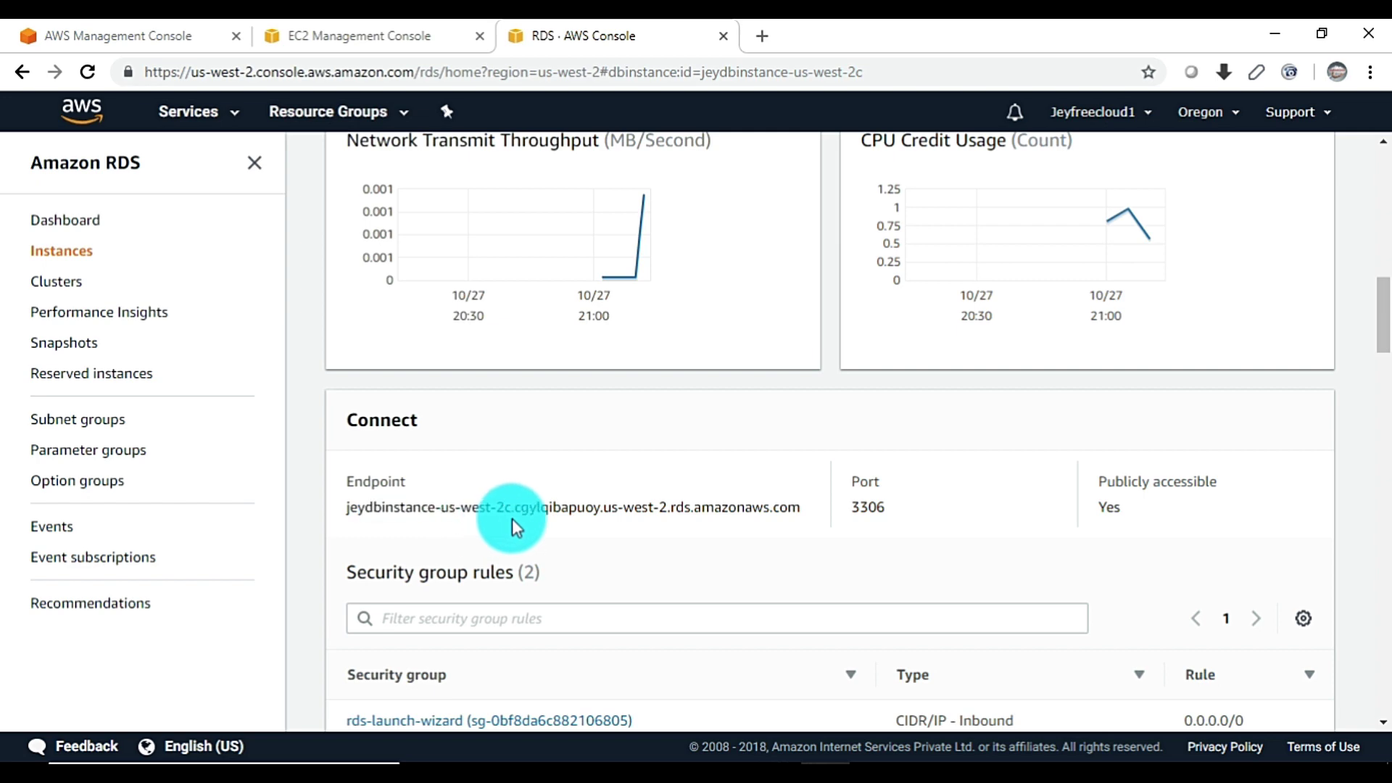
Compare jeydb-cluster's cluster and reader endpoints, noting the read-only marker and cgylqibapuoy identifier
left_click(56, 282)
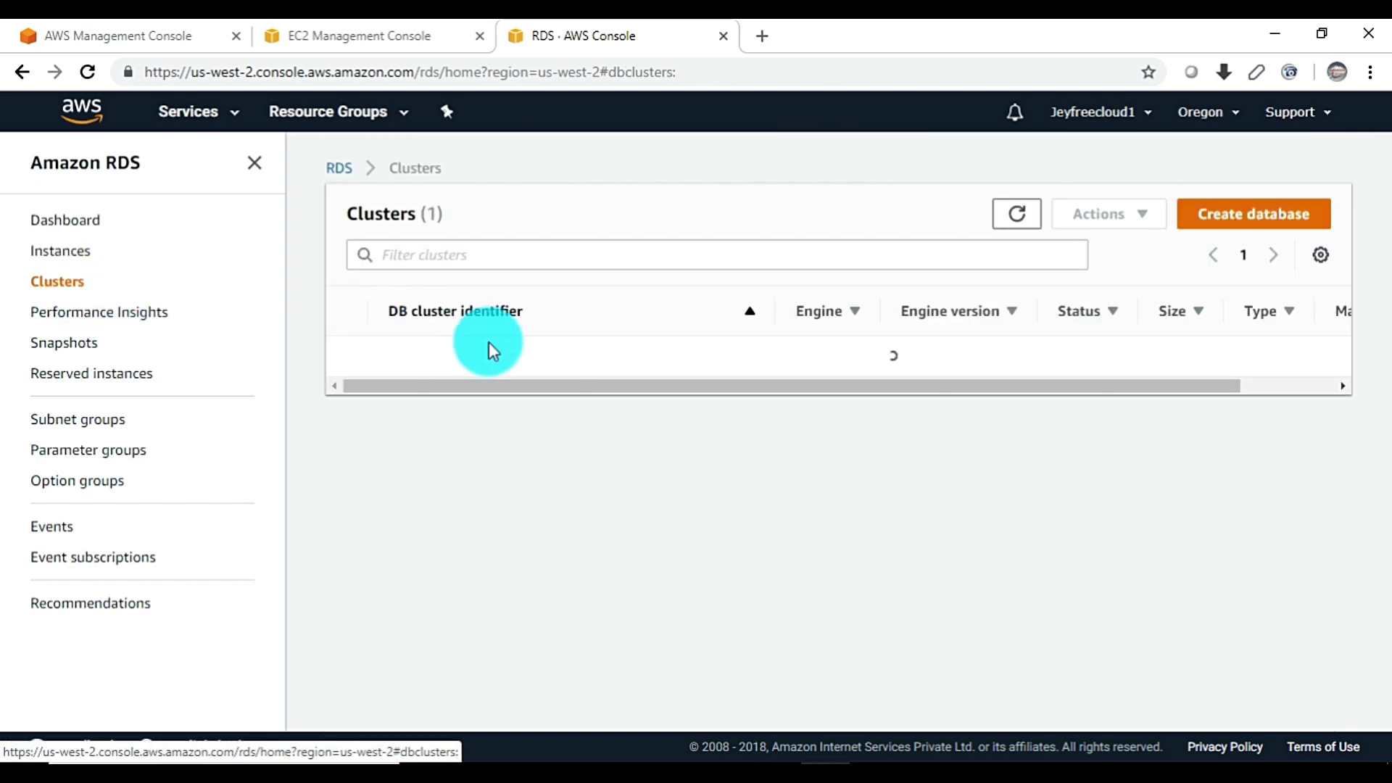
left_click(448, 359)
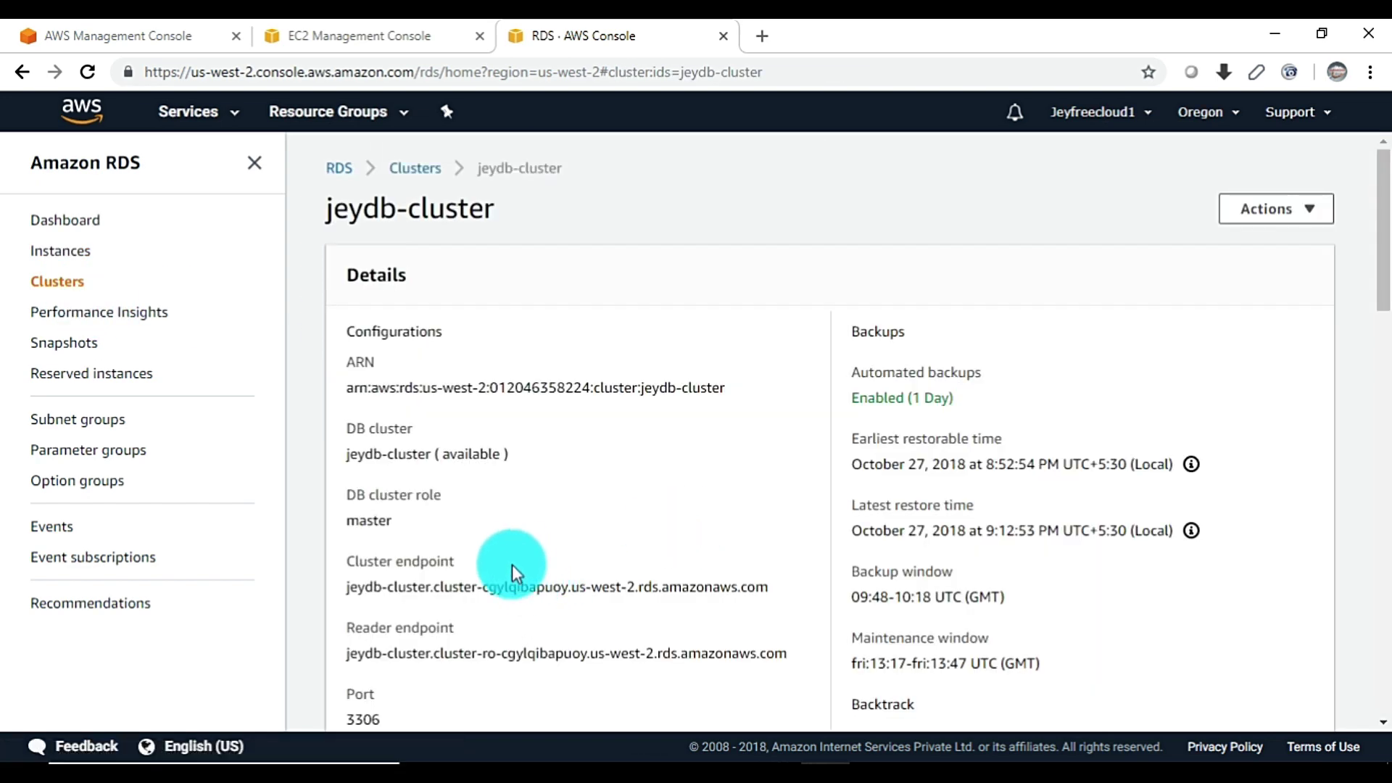
scroll(512, 564, "down", 1)
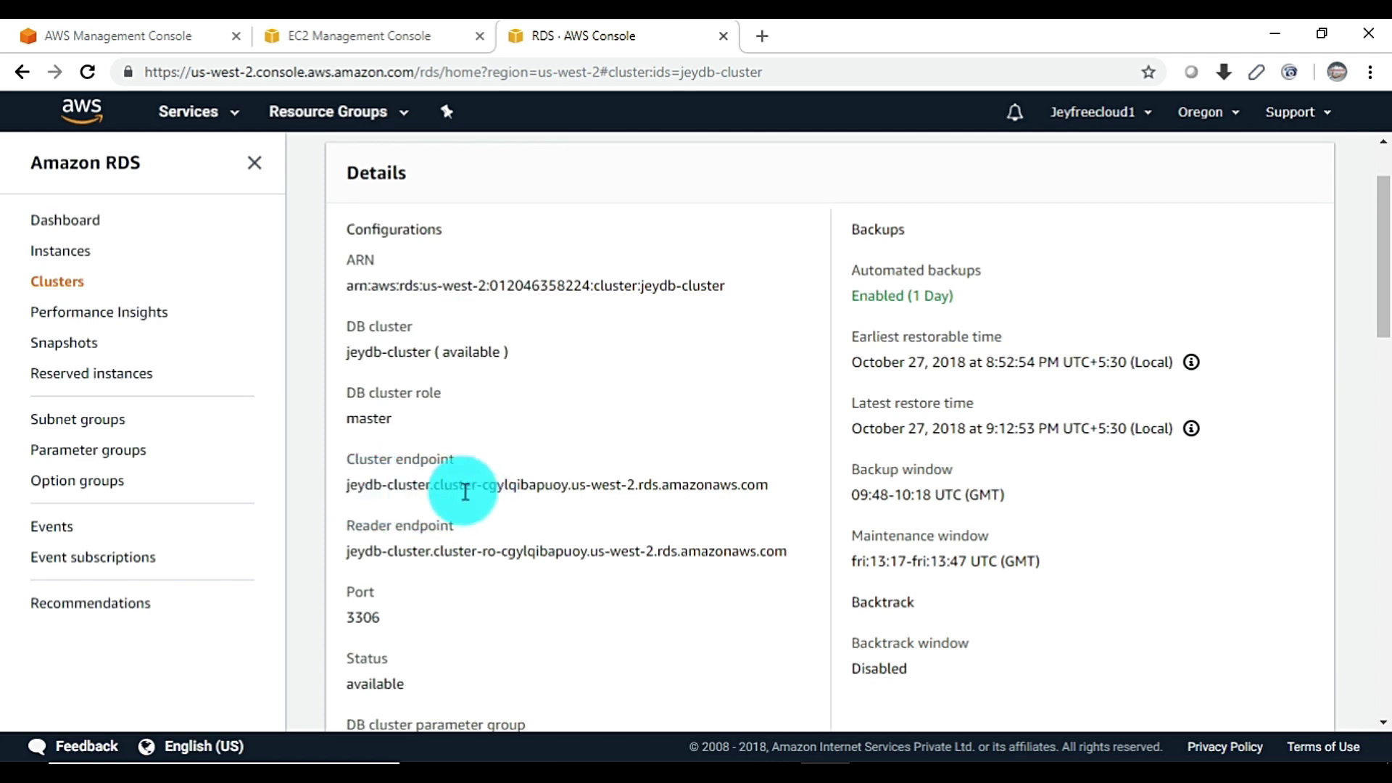
left_click_drag(593, 486, 738, 488)
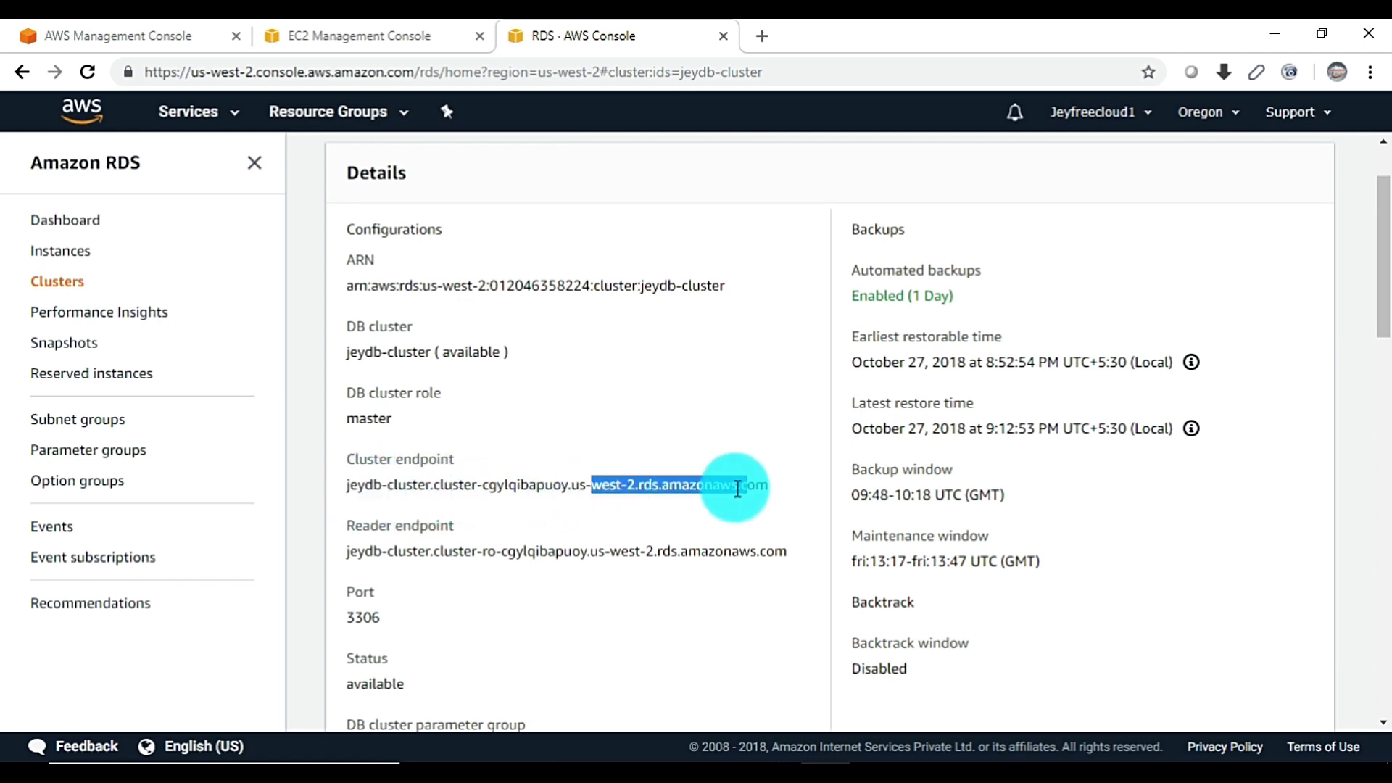
left_click_drag(477, 555, 516, 556)
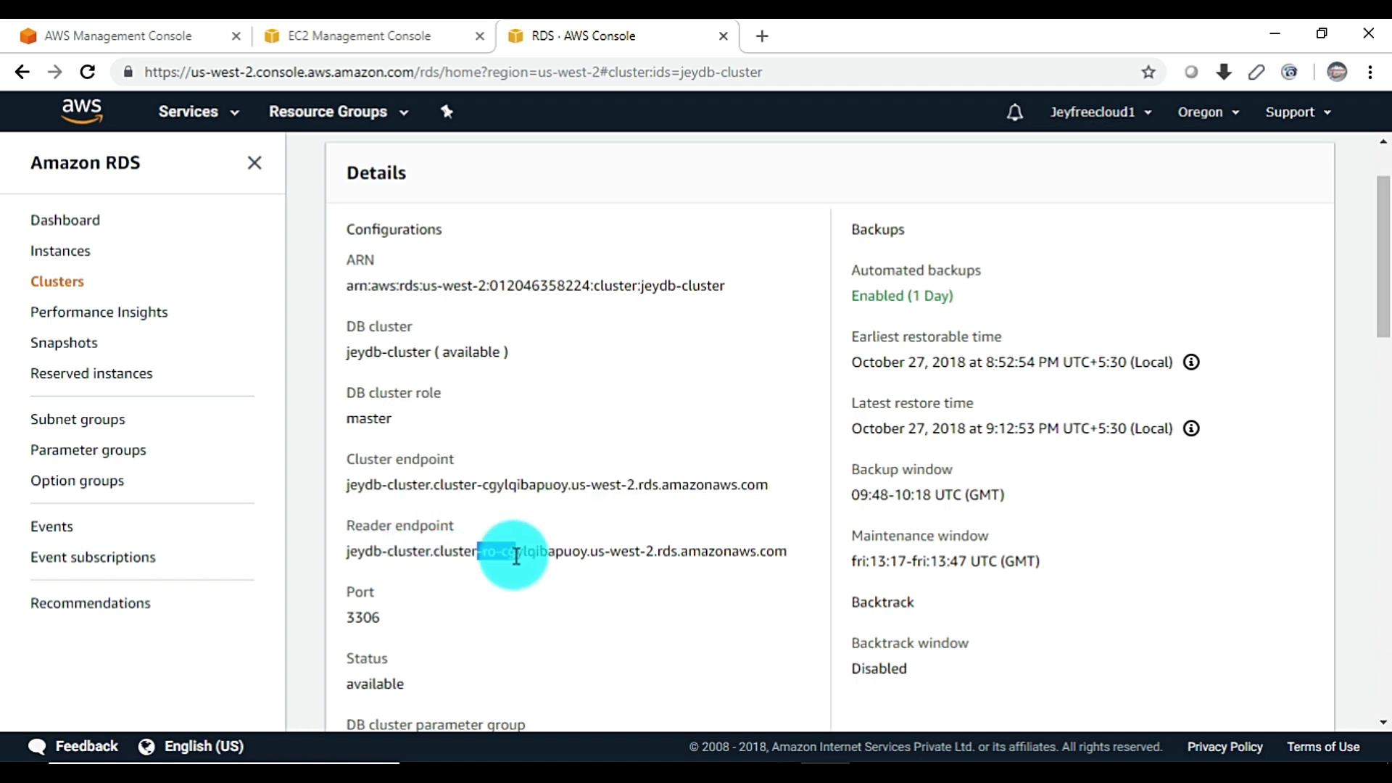
left_click(577, 562)
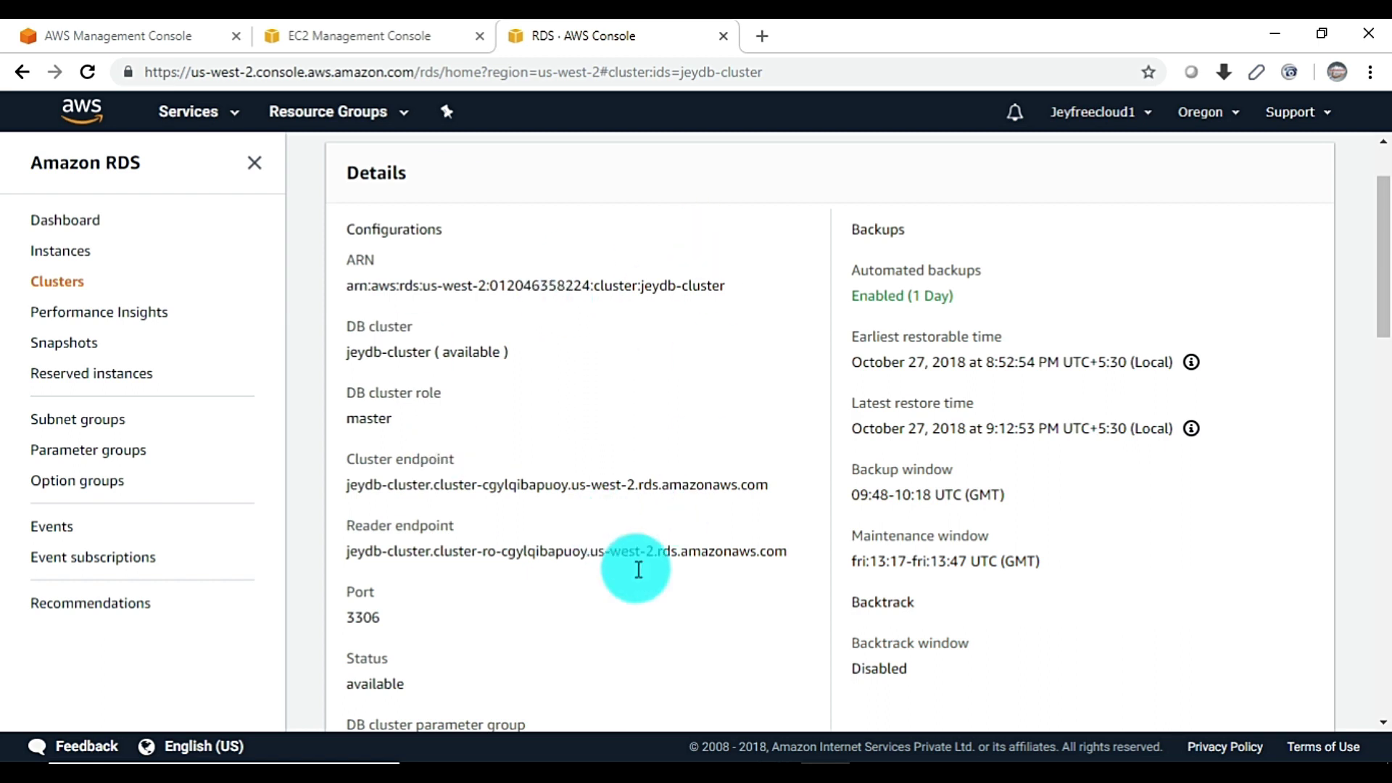
left_click_drag(791, 552, 361, 492)
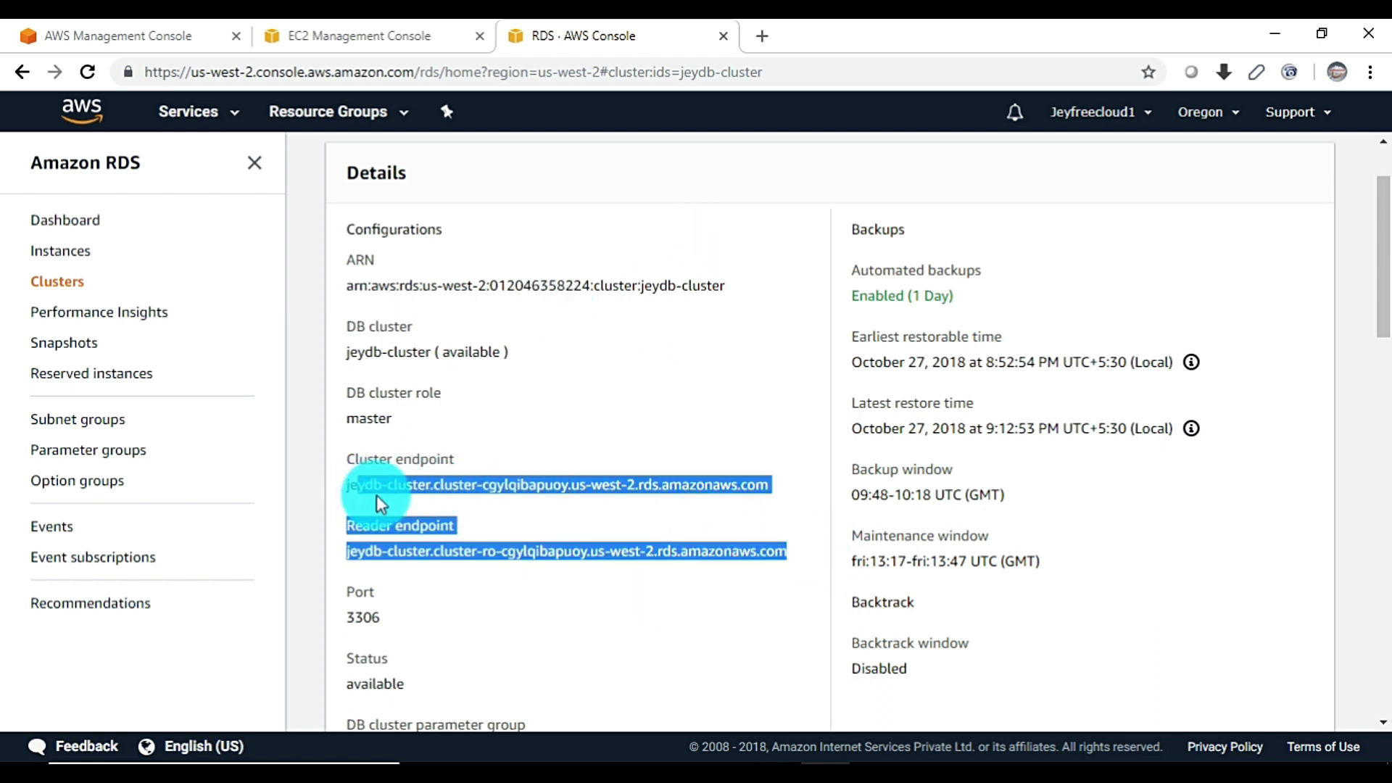
left_click(566, 493)
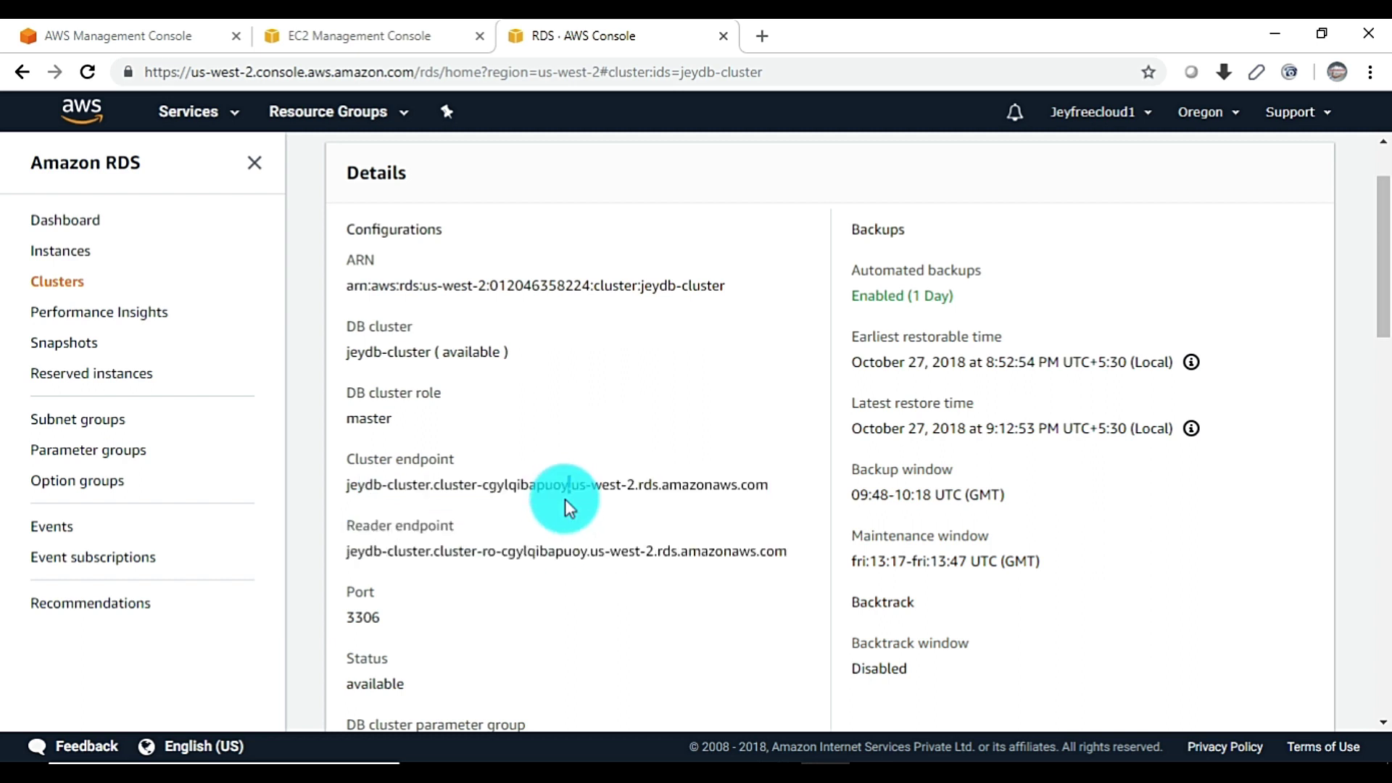
double_click(564, 556)
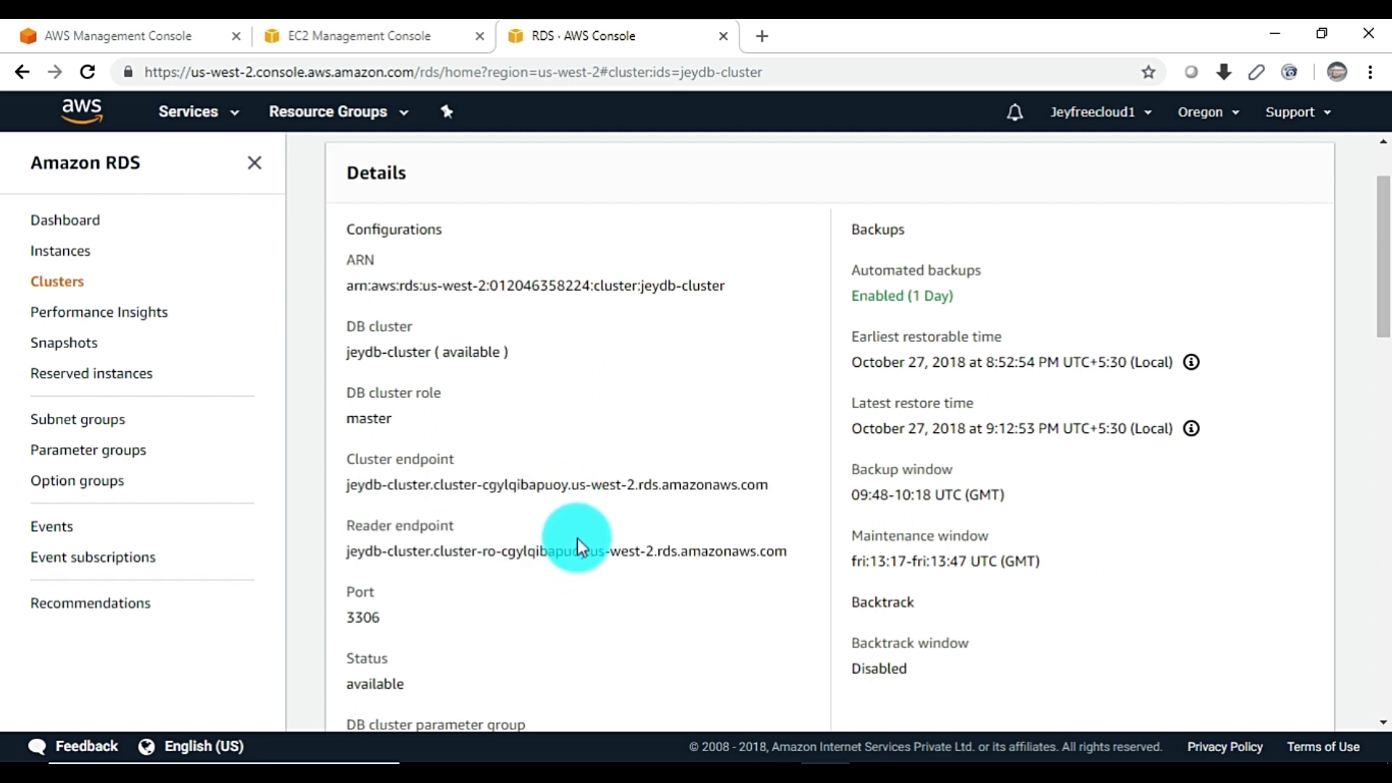
key("alt+Tab")
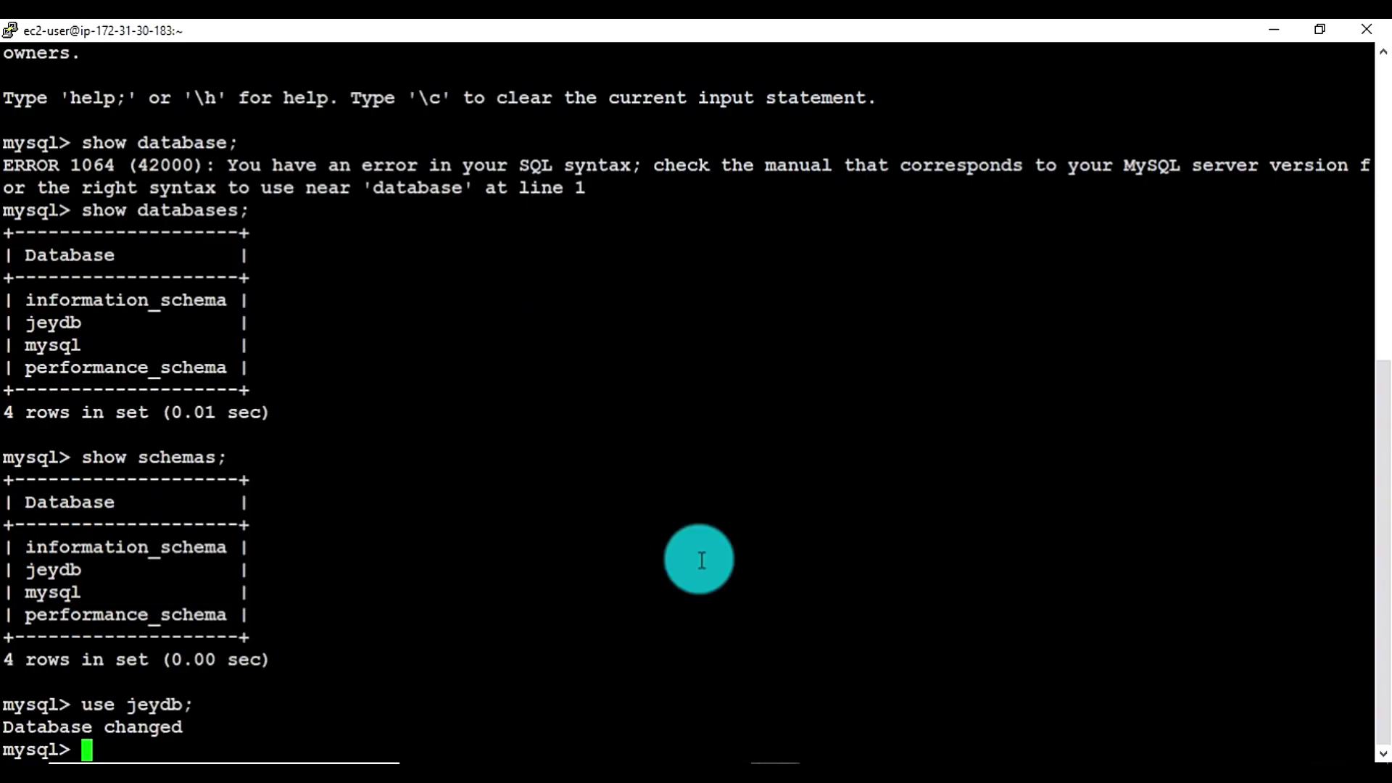
Create the equipment table in jeydb through the writer session and run show tables;
mouse_move(771, 758)
left_click(729, 716)
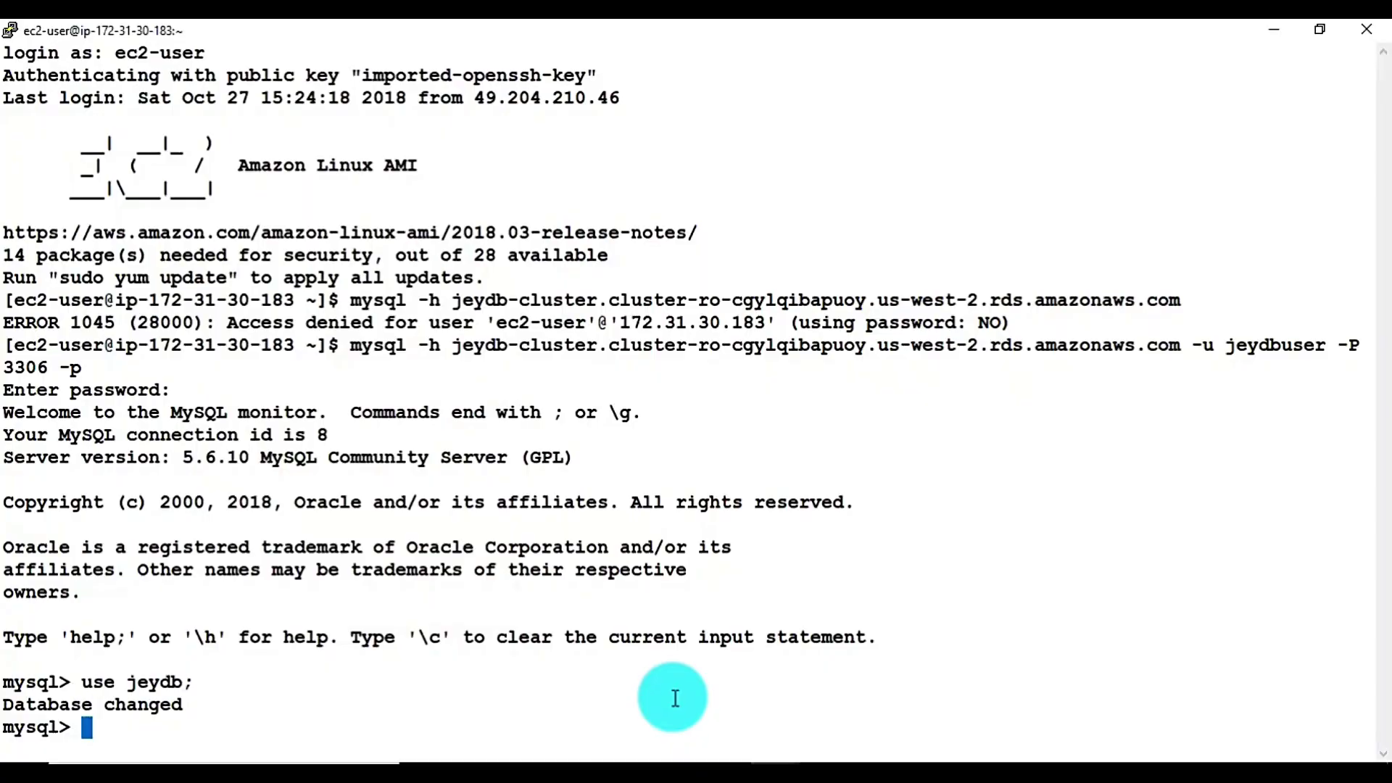
left_click(834, 694)
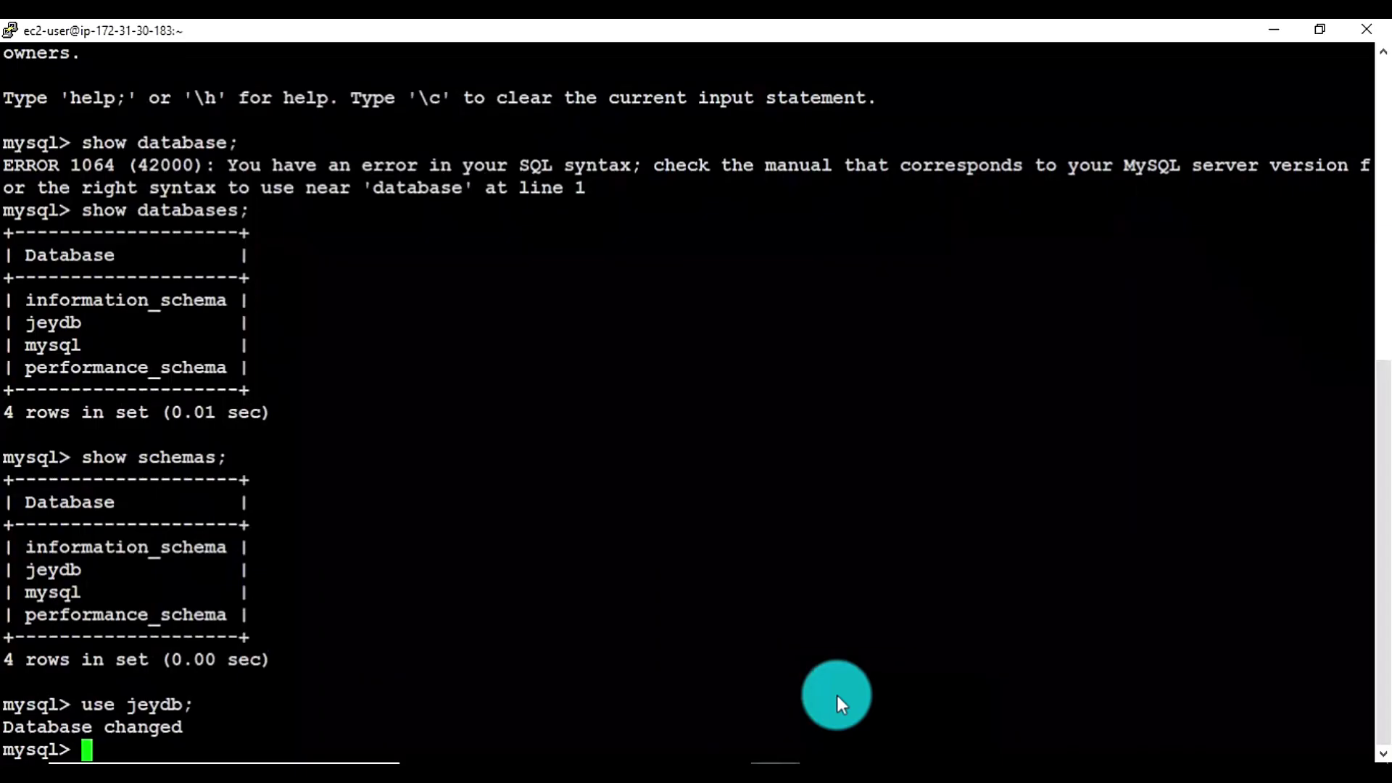
right_click(718, 368)
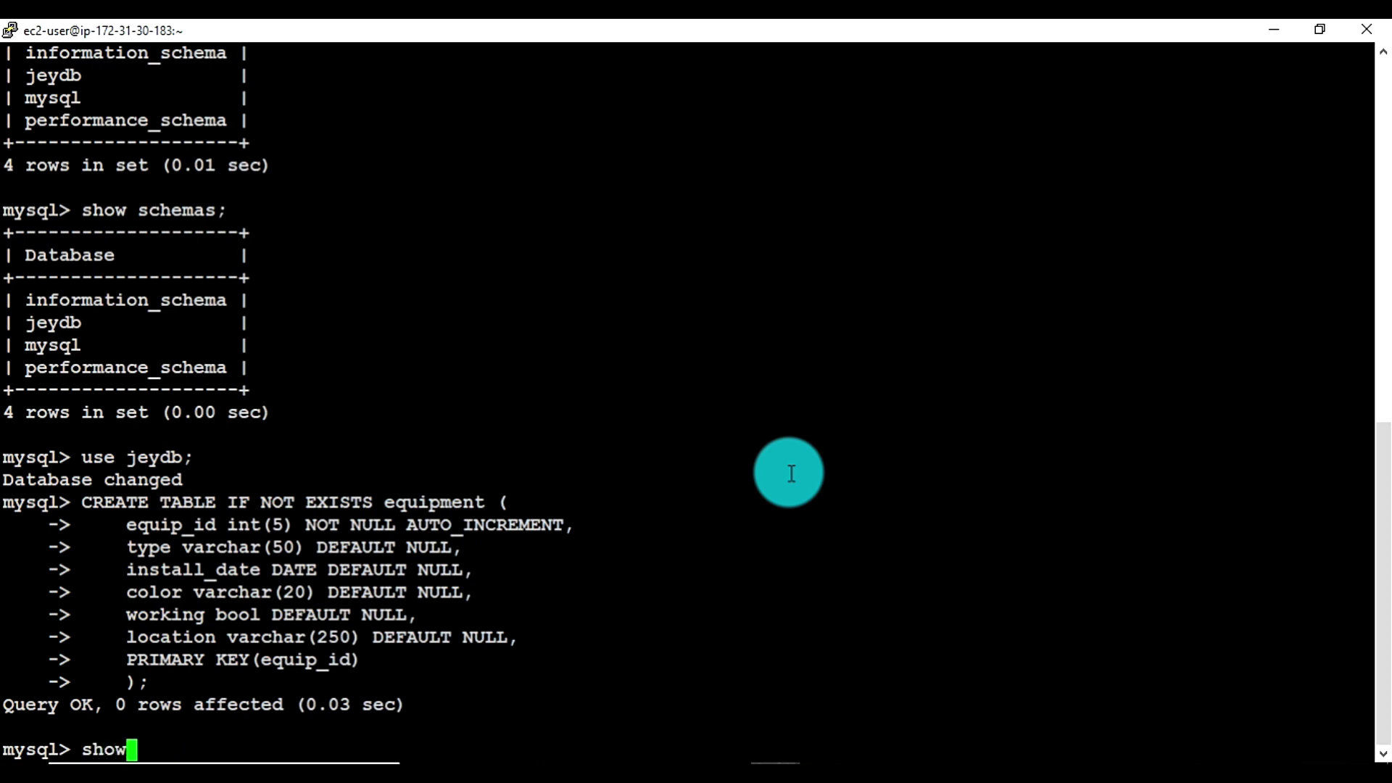
type("show tables;")
key("Return")
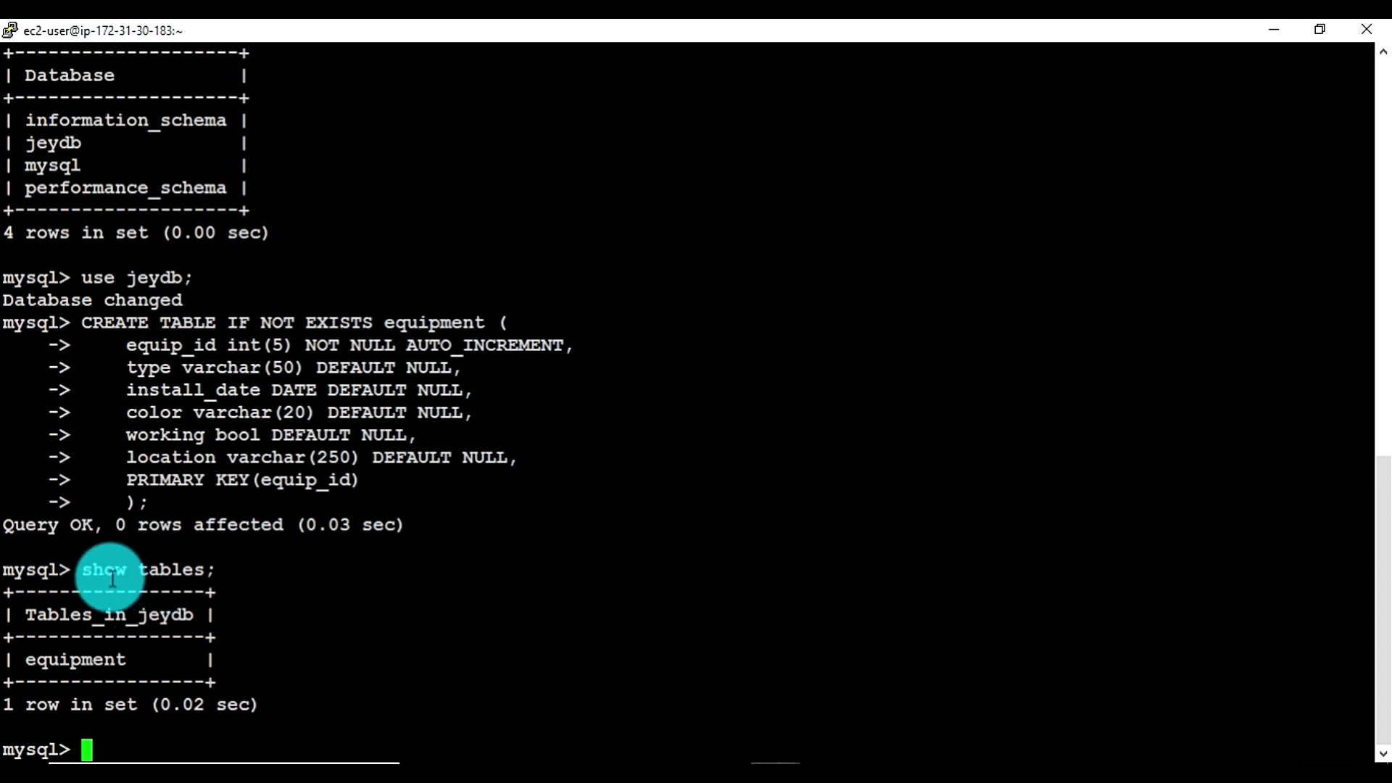
Run show tables; in the reader-endpoint session to confirm the equipment table appears
left_click_drag(83, 569, 269, 569)
key("ctrl+c")
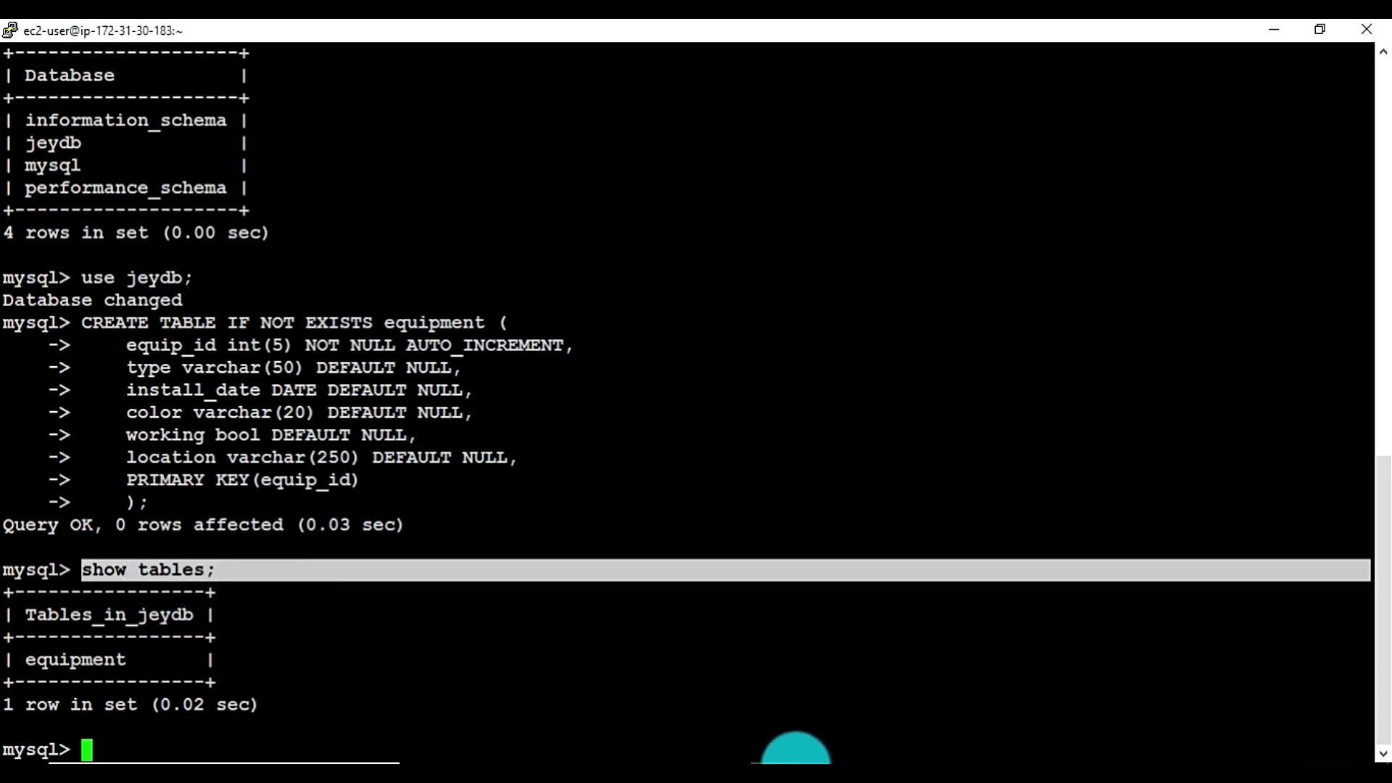
mouse_move(777, 755)
left_click(675, 671)
right_click(832, 431)
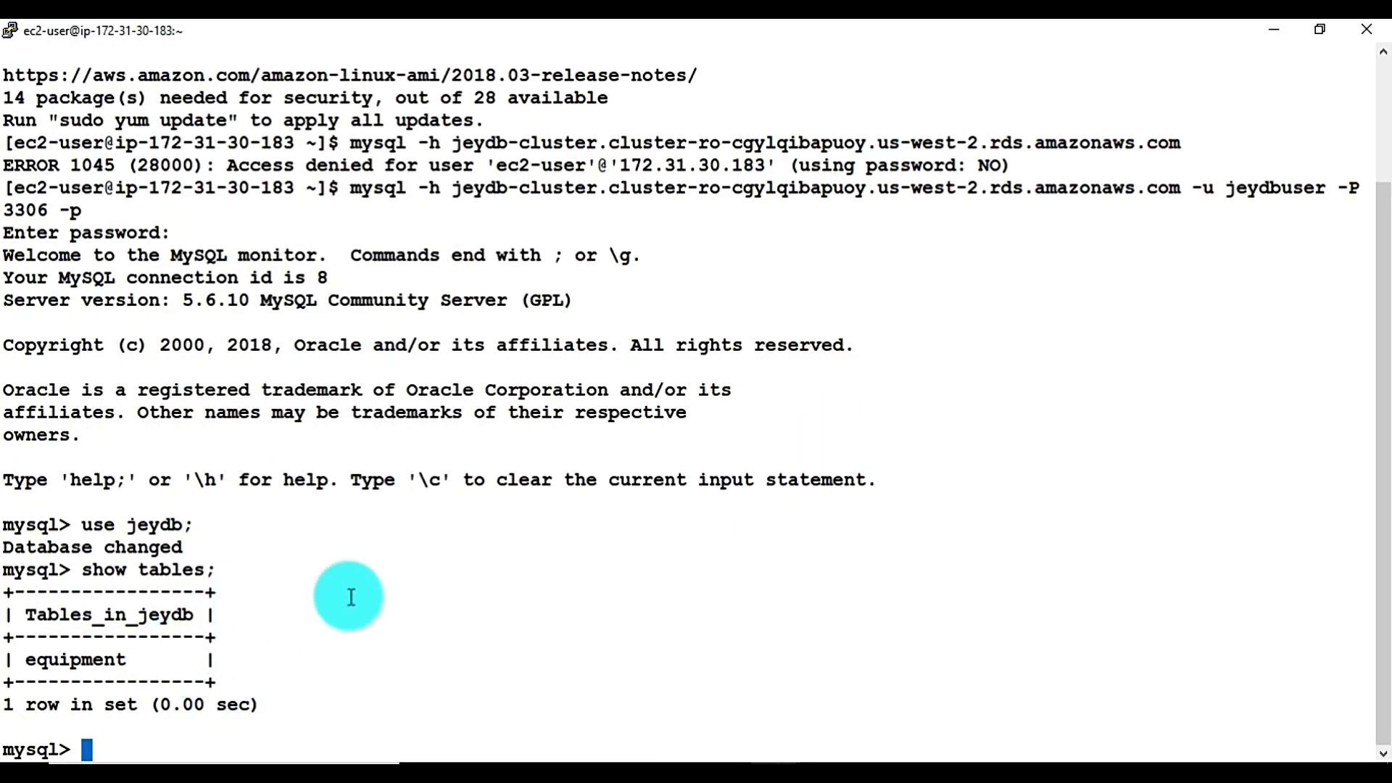
List the columns of the equipment table in both the writer and reader sessions
mouse_move(772, 758)
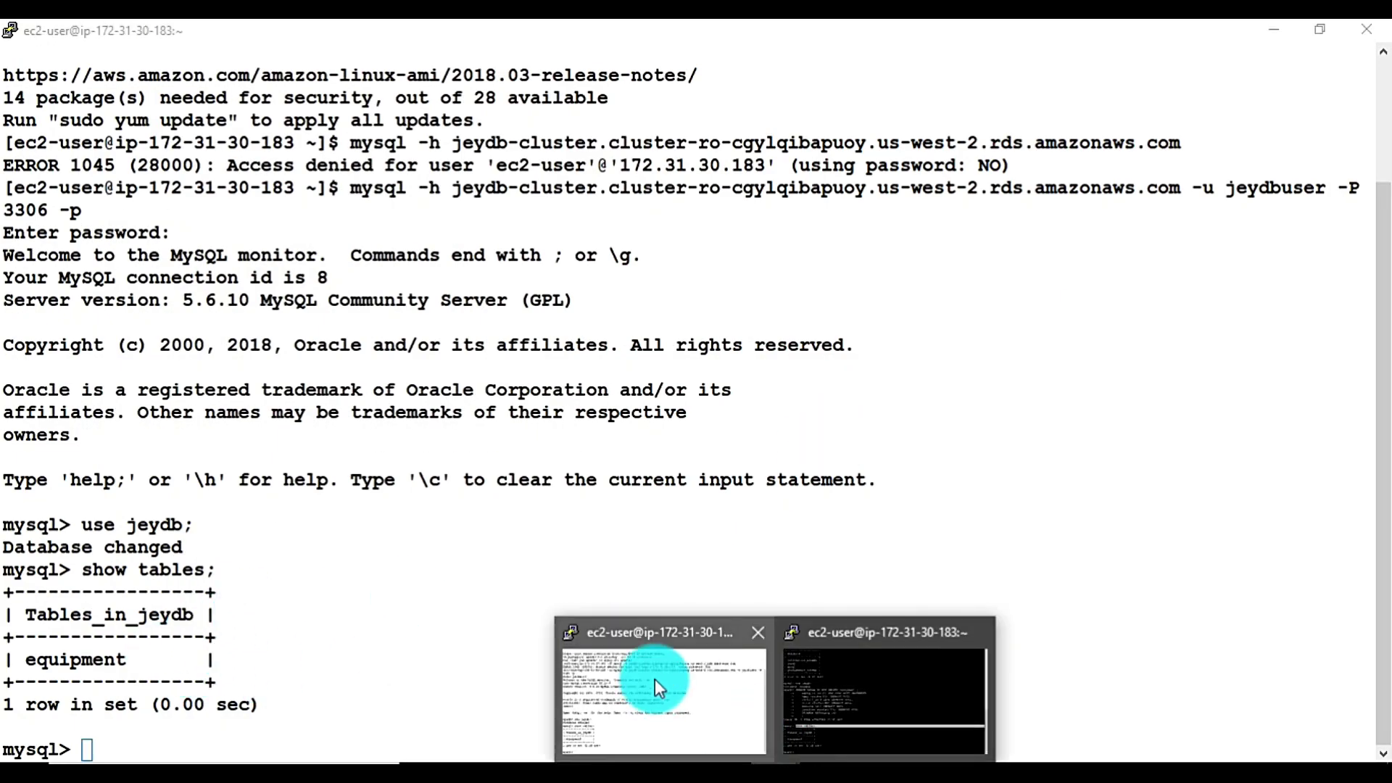
left_click(654, 678)
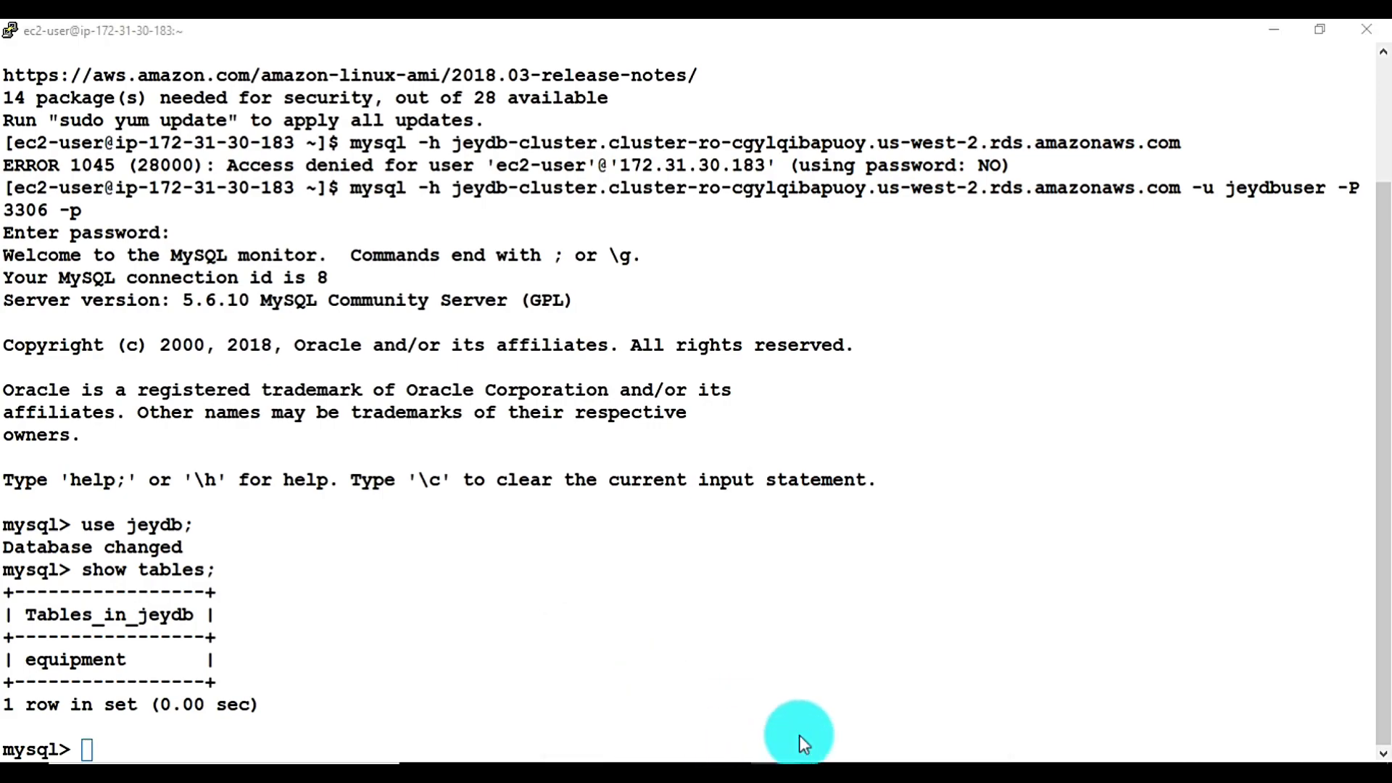
left_click(799, 735)
left_click(533, 566)
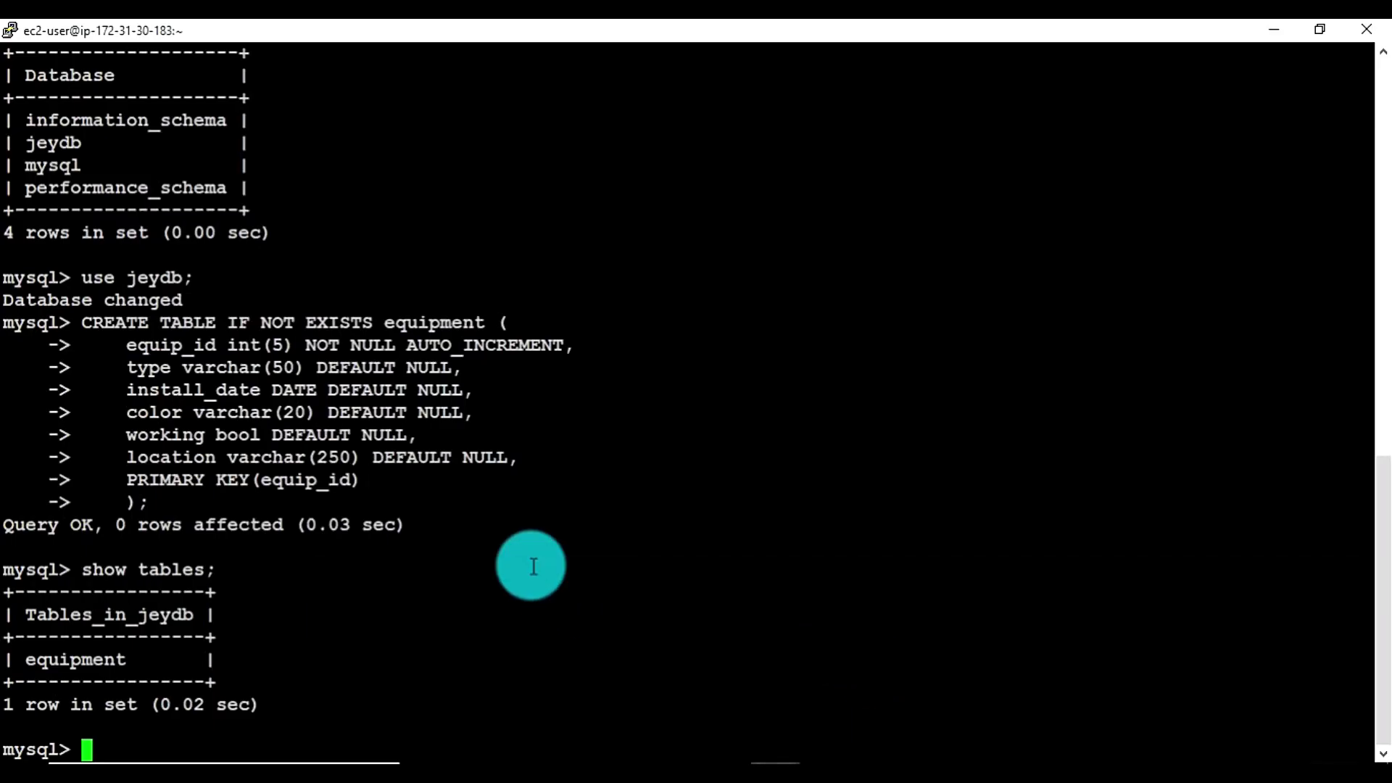
right_click(533, 566)
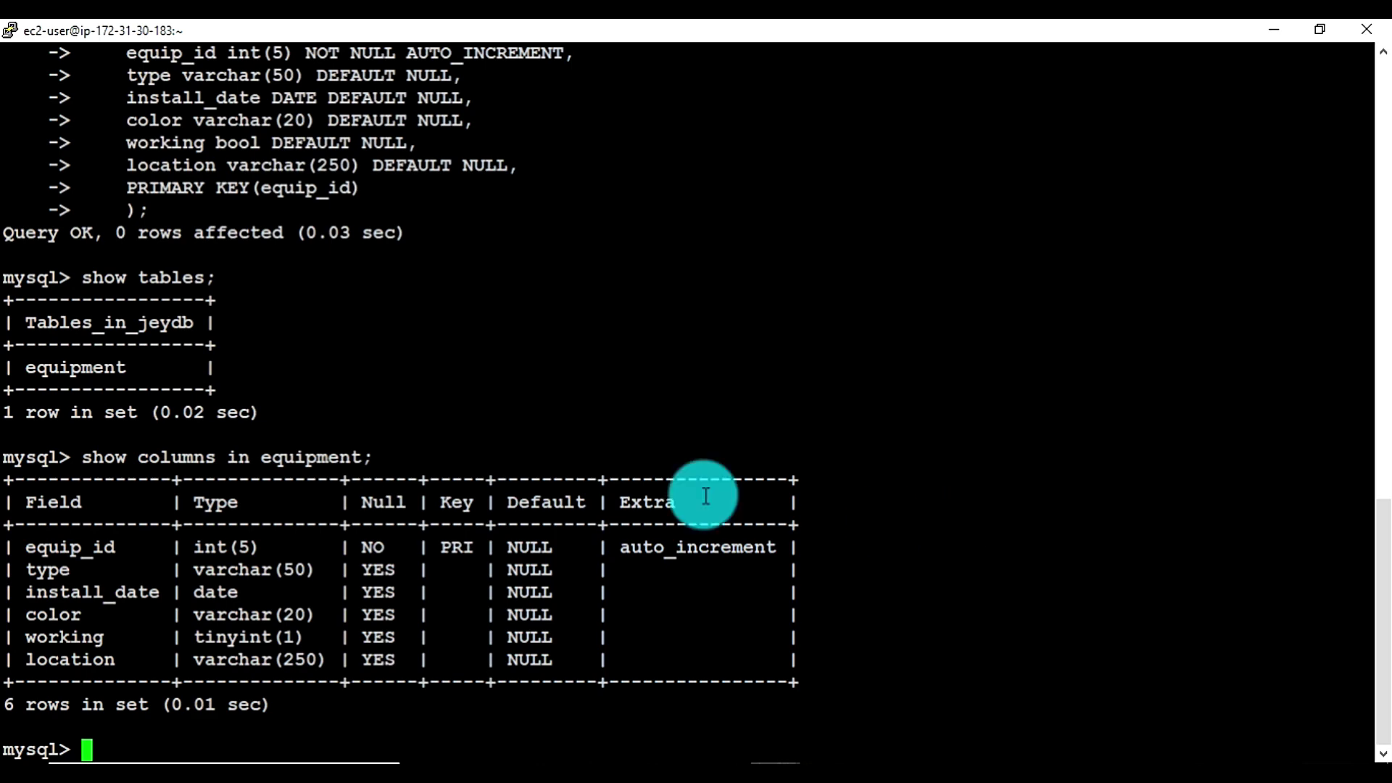
left_click_drag(72, 456, 420, 456)
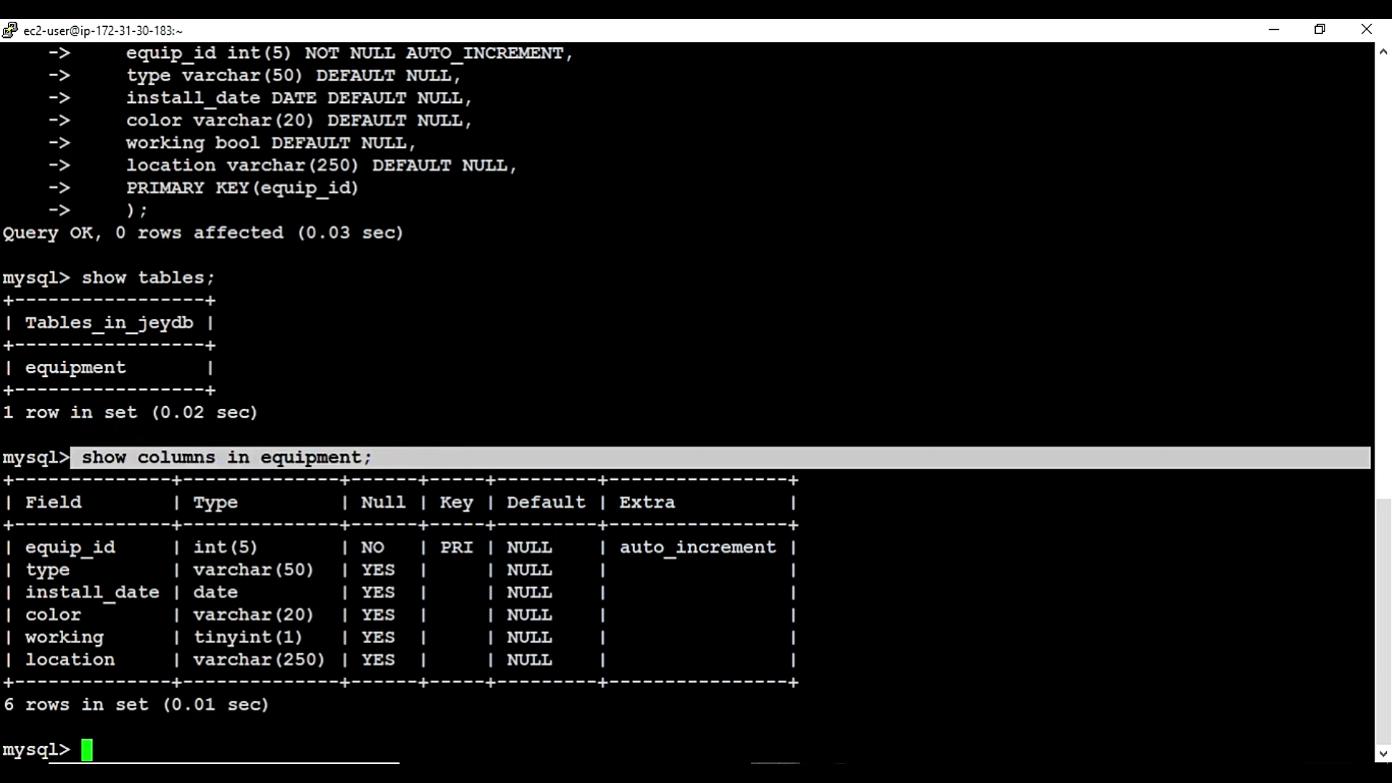
mouse_move(769, 761)
left_click(674, 692)
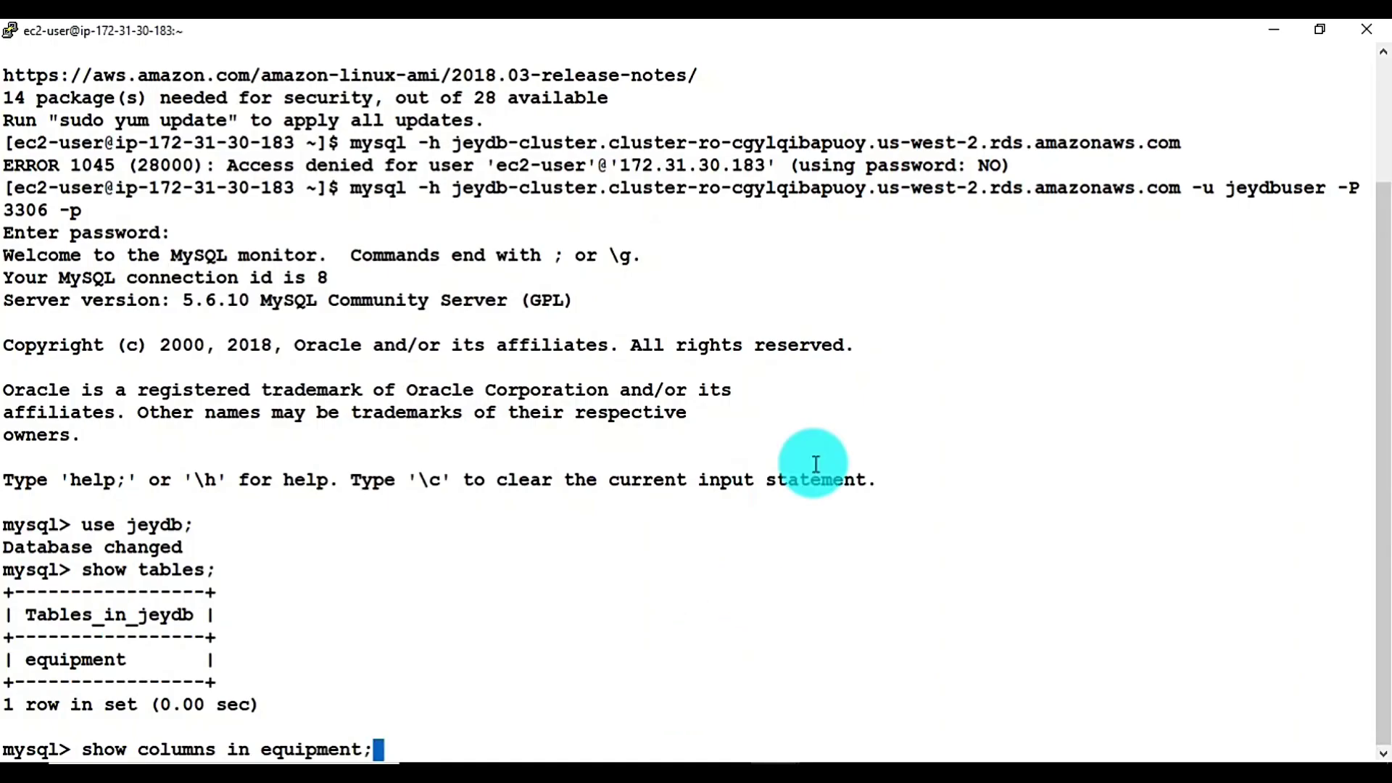
key("Return")
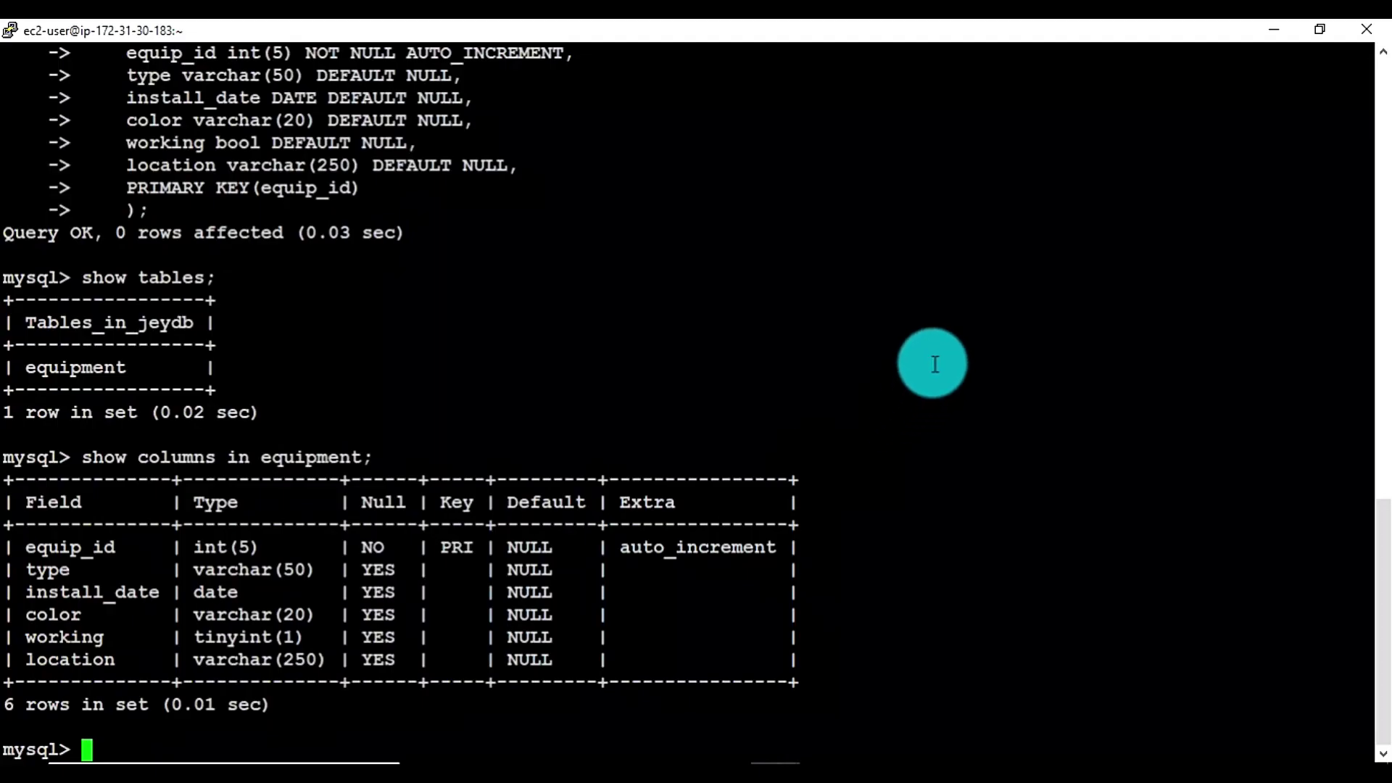
Insert the Slide row via the writer, then run it on the reader and get ERROR 1290 read-only
right_click(935, 364)
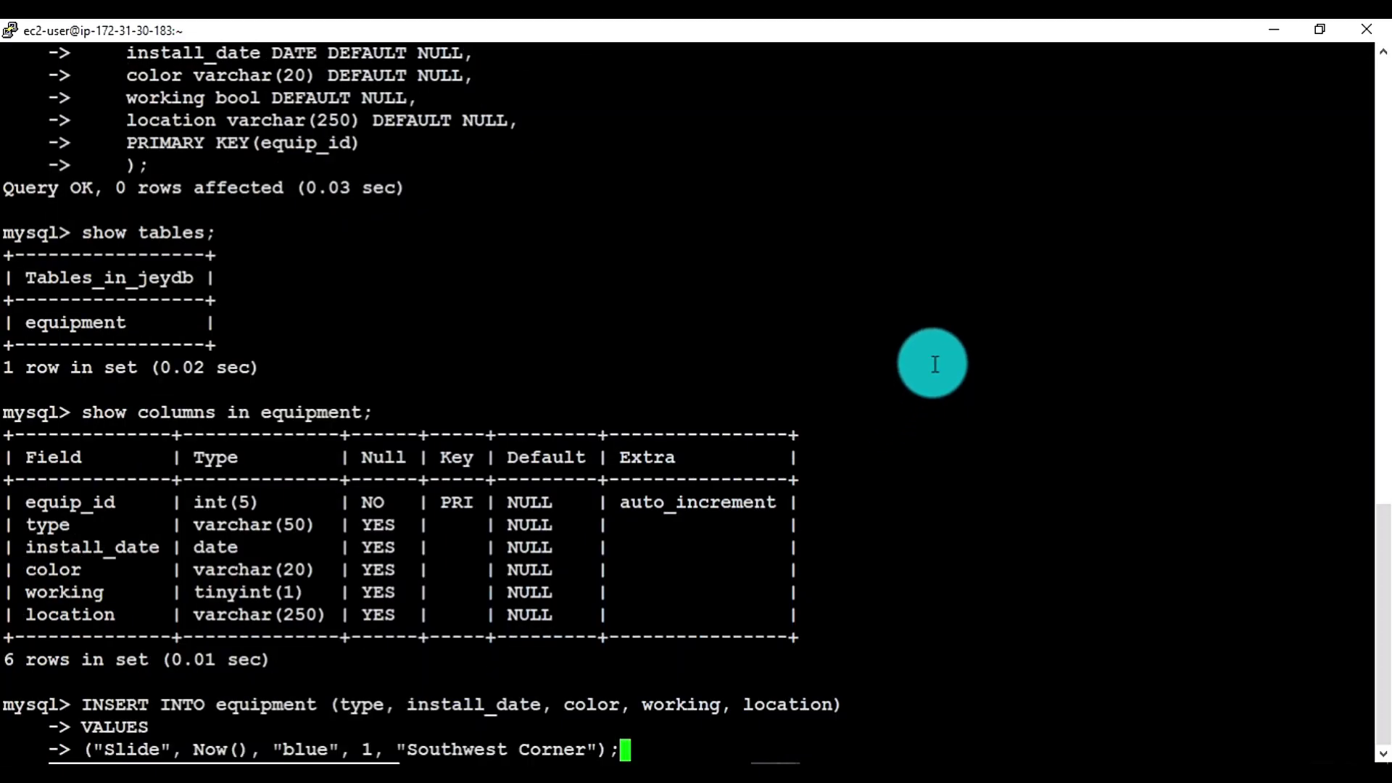
key("Return")
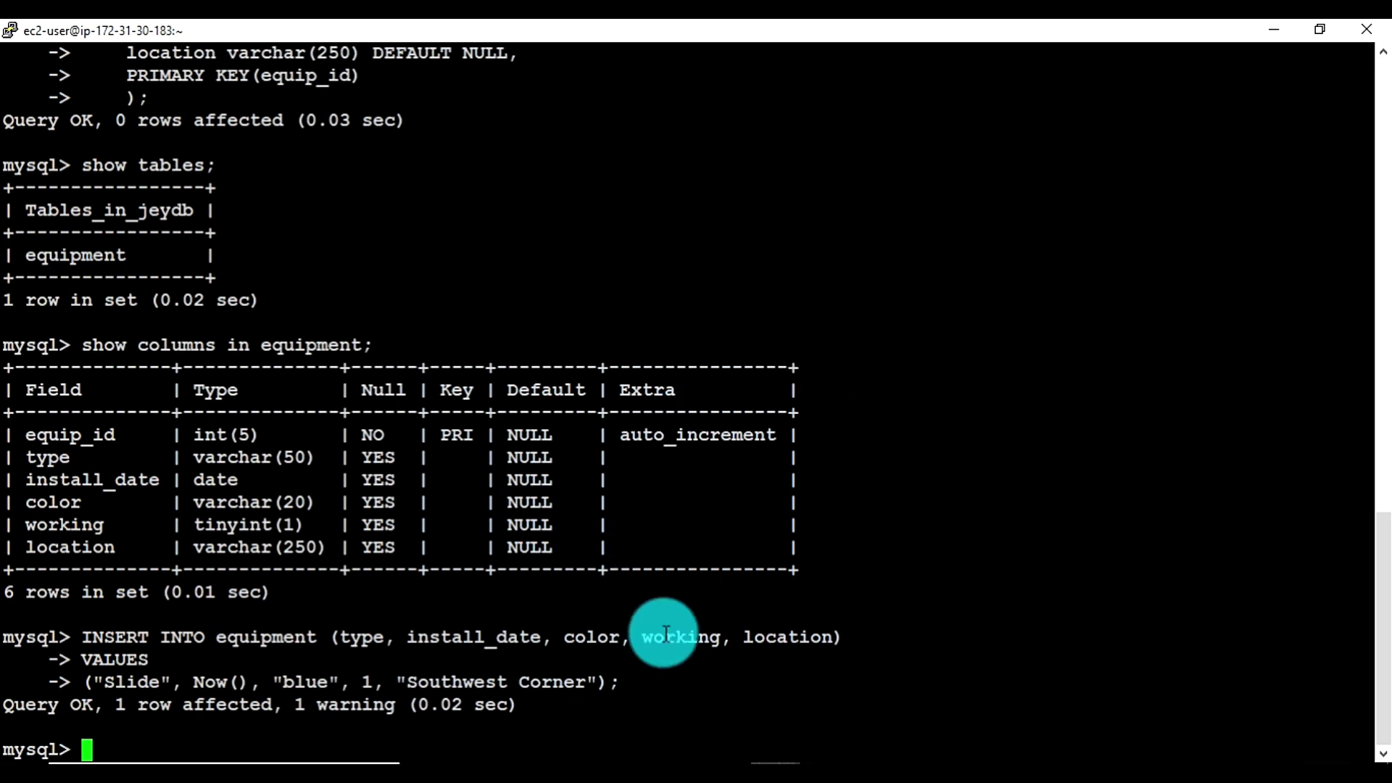
left_click(775, 772)
left_click(693, 706)
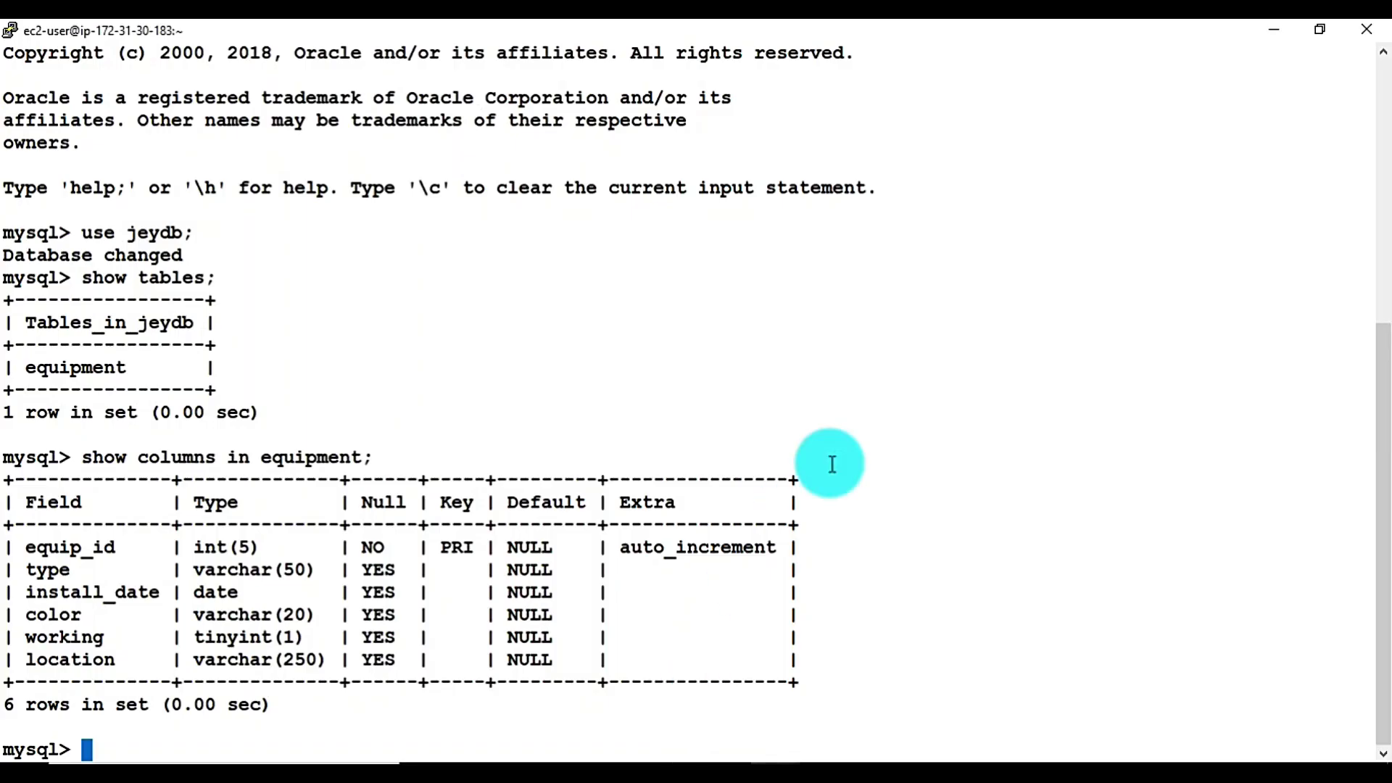
right_click(878, 397)
key("Return")
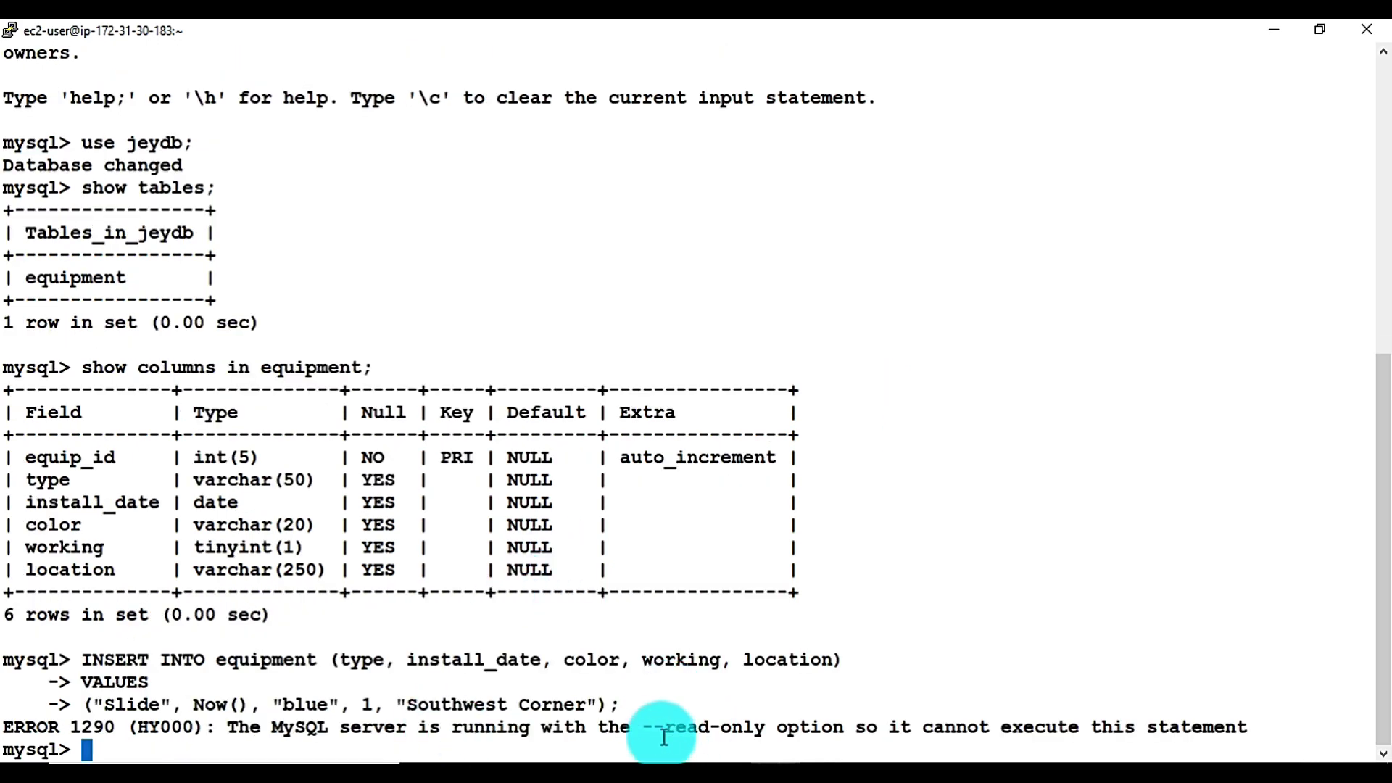
left_click_drag(642, 729, 814, 729)
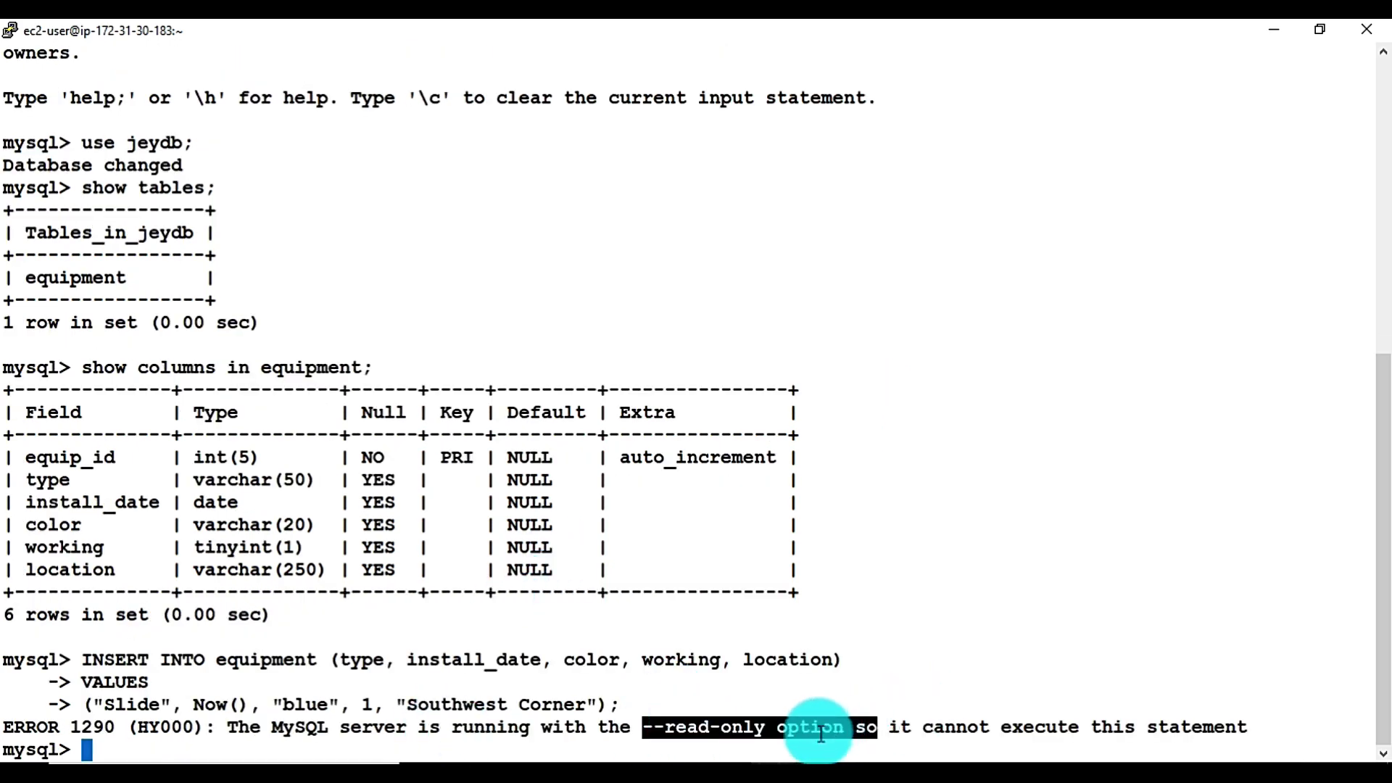
left_click(898, 729)
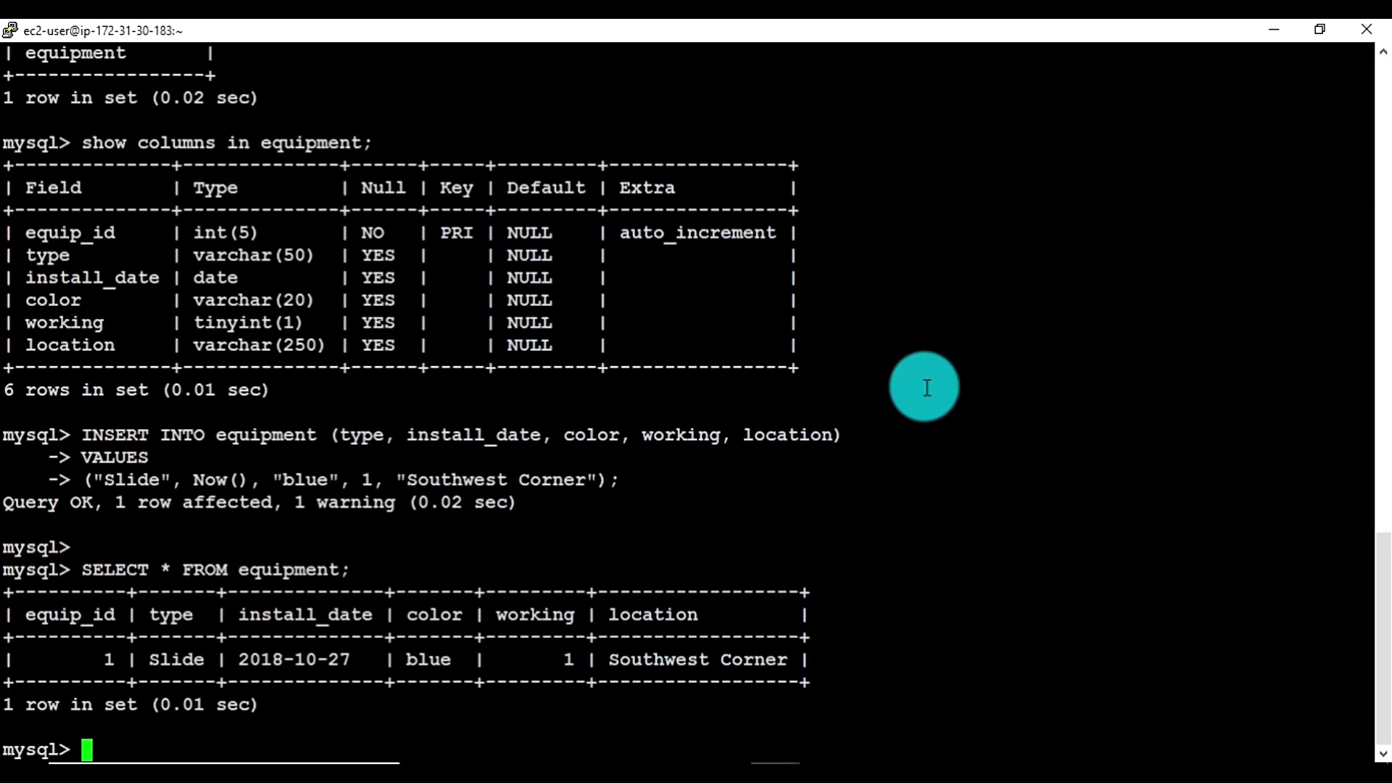
key("Return")
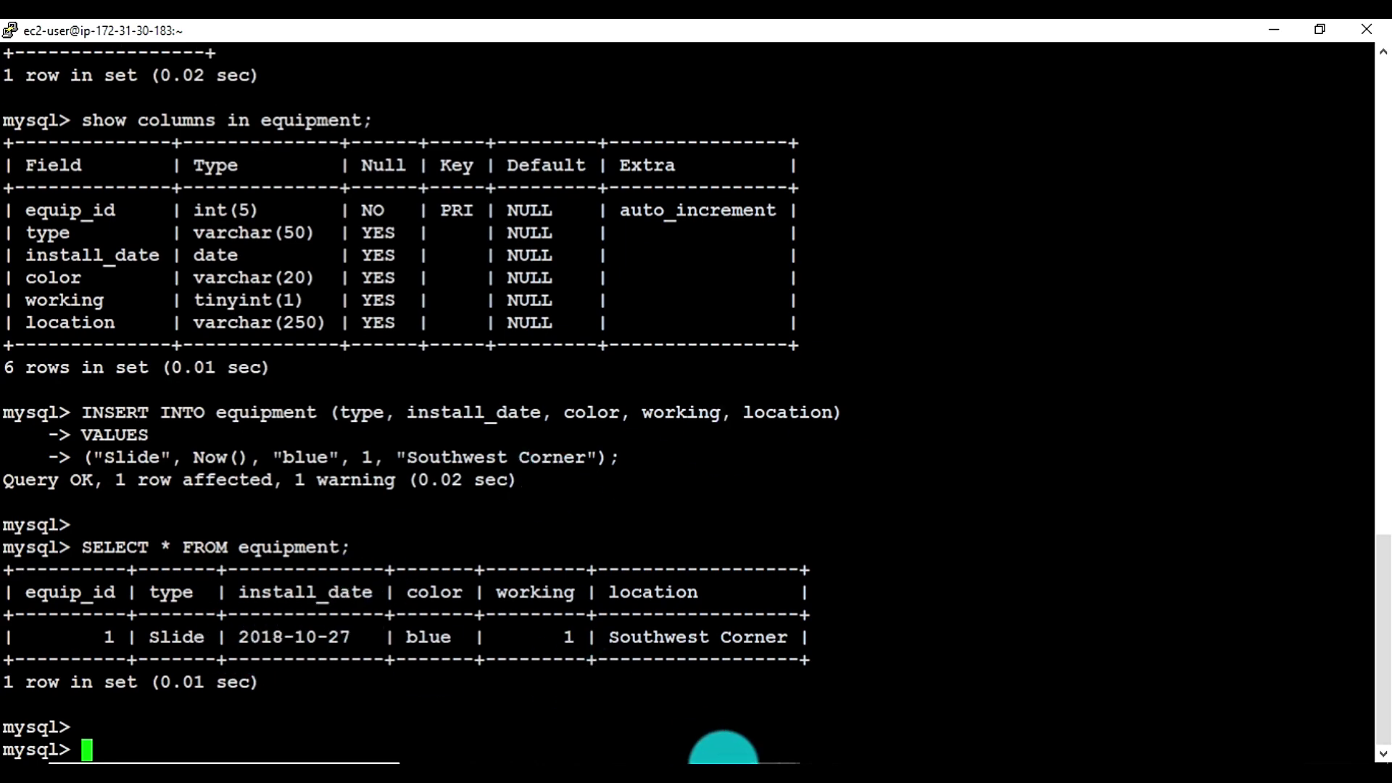
Highlight the reader's read-only error text, then paste the Swing row insert
mouse_move(722, 757)
left_click(659, 707)
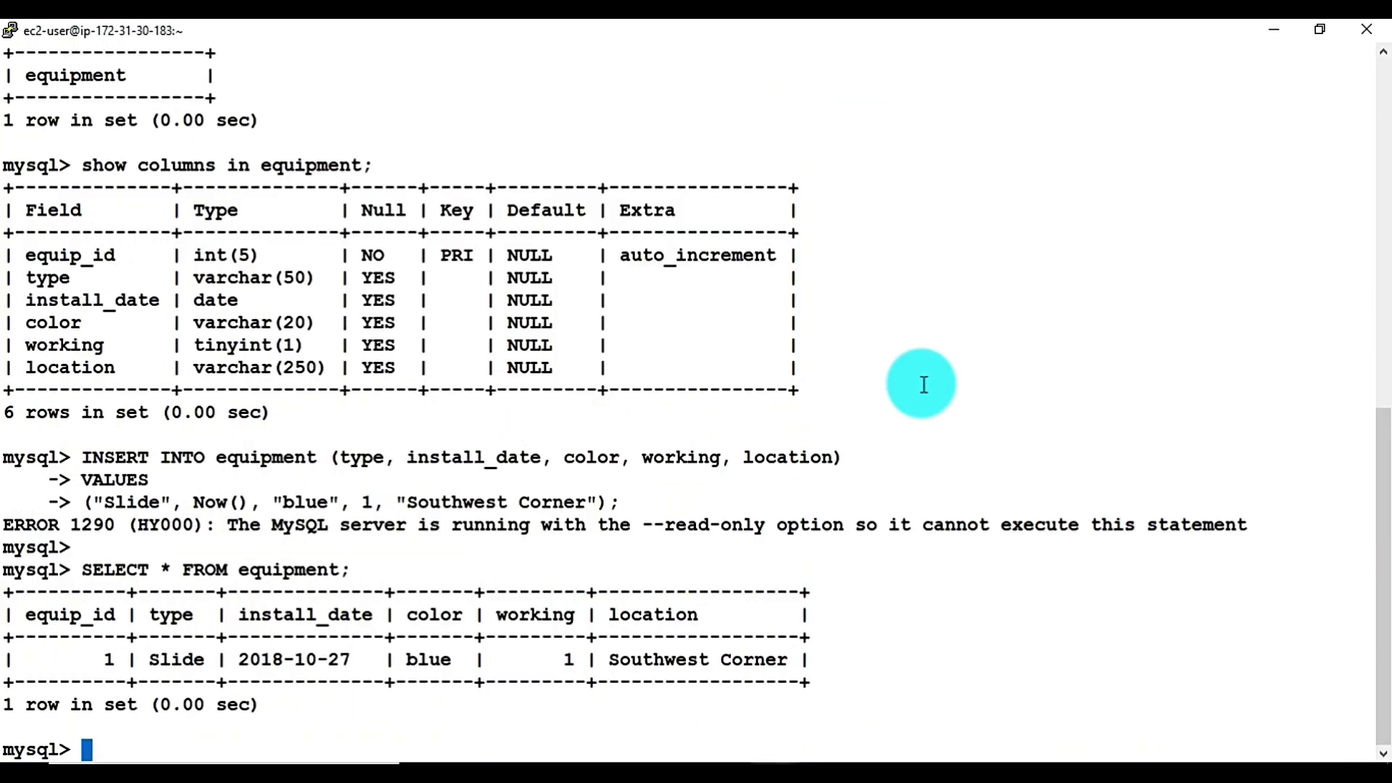
key("Return")
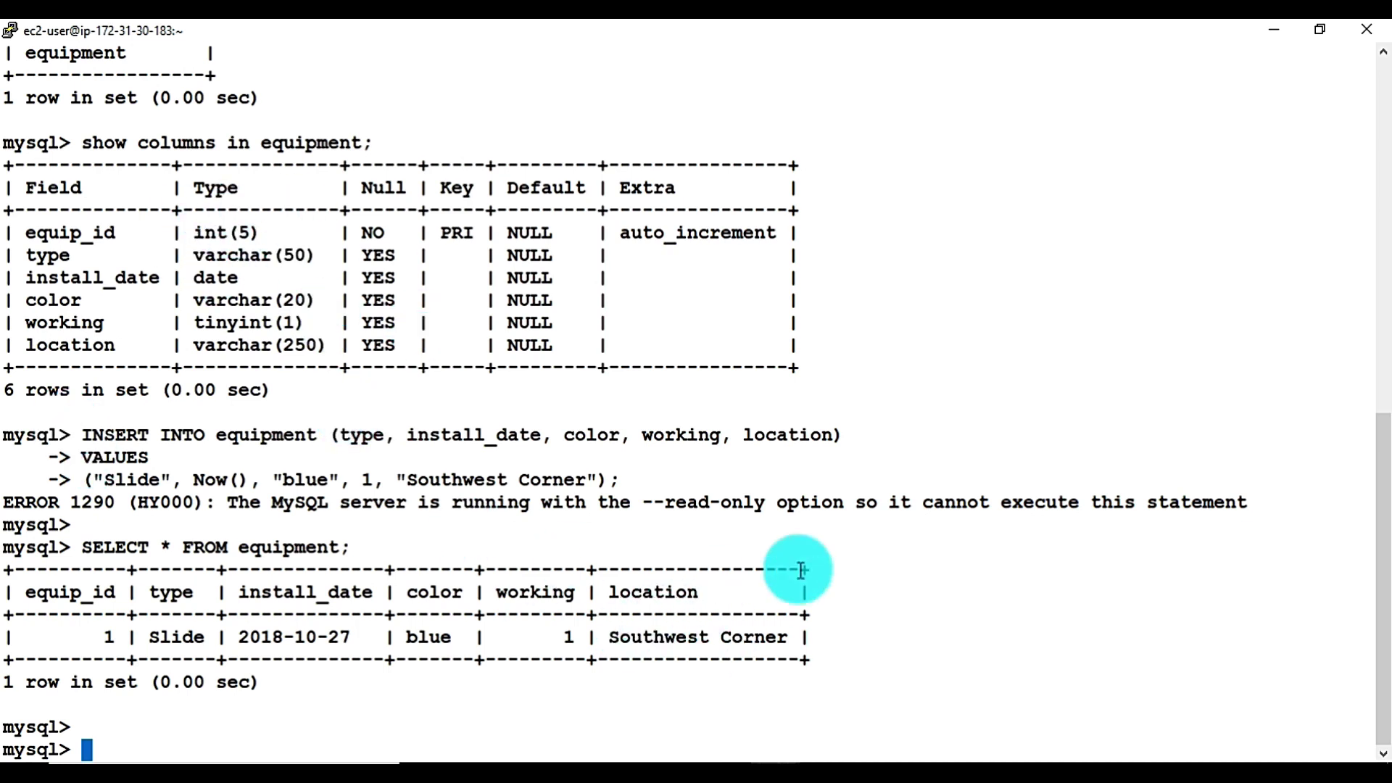
left_click_drag(681, 499, 942, 526)
left_click(957, 547)
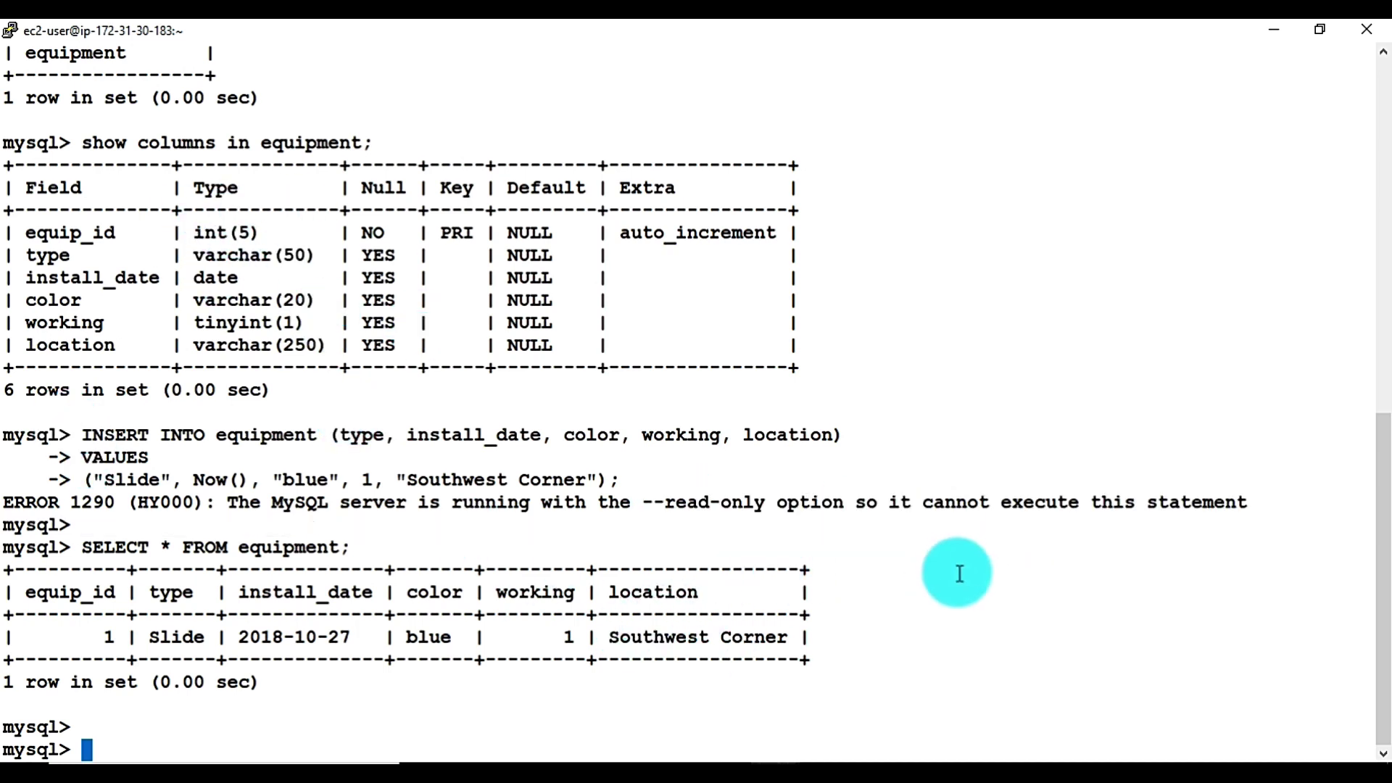
left_click_drag(644, 503, 939, 509)
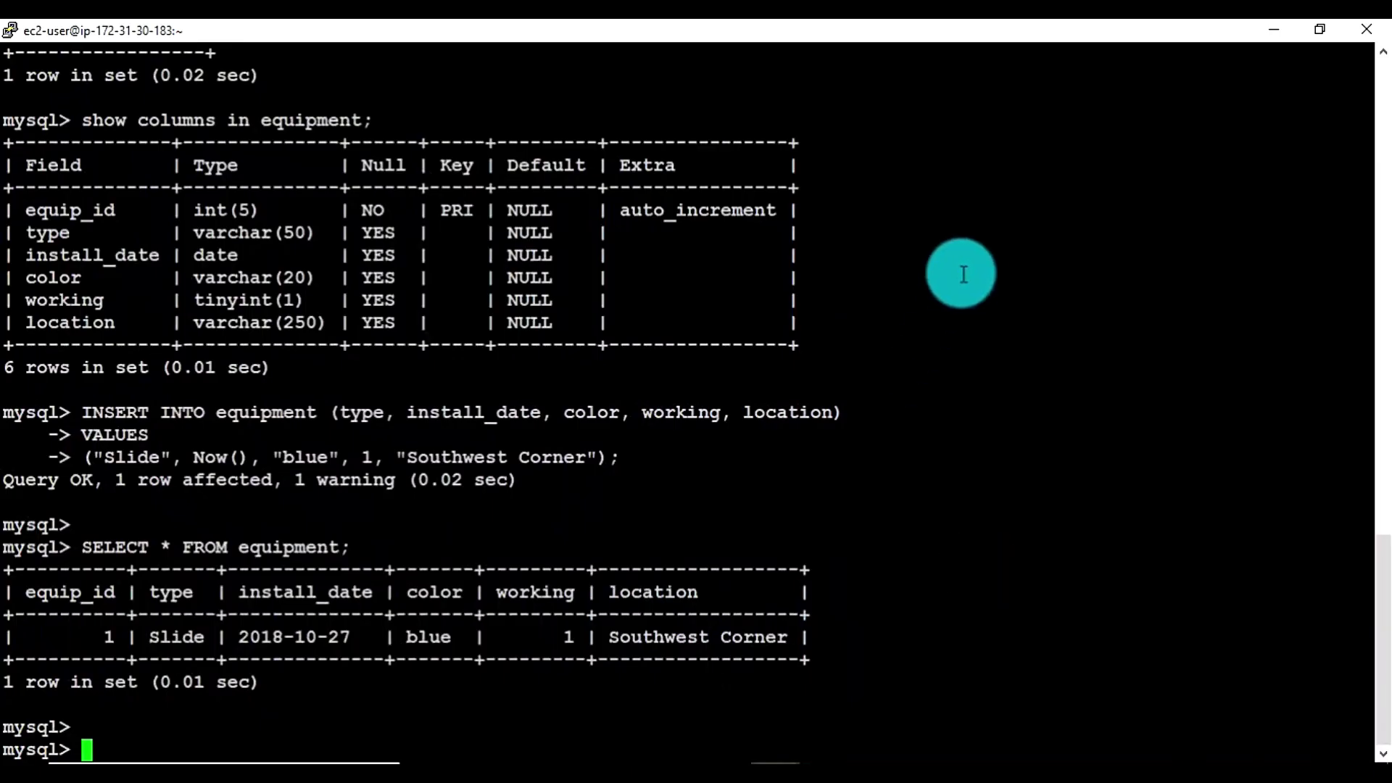
right_click(962, 274)
Insert the Swing row via the writer and run SELECT * FROM equipment there
key("Return")
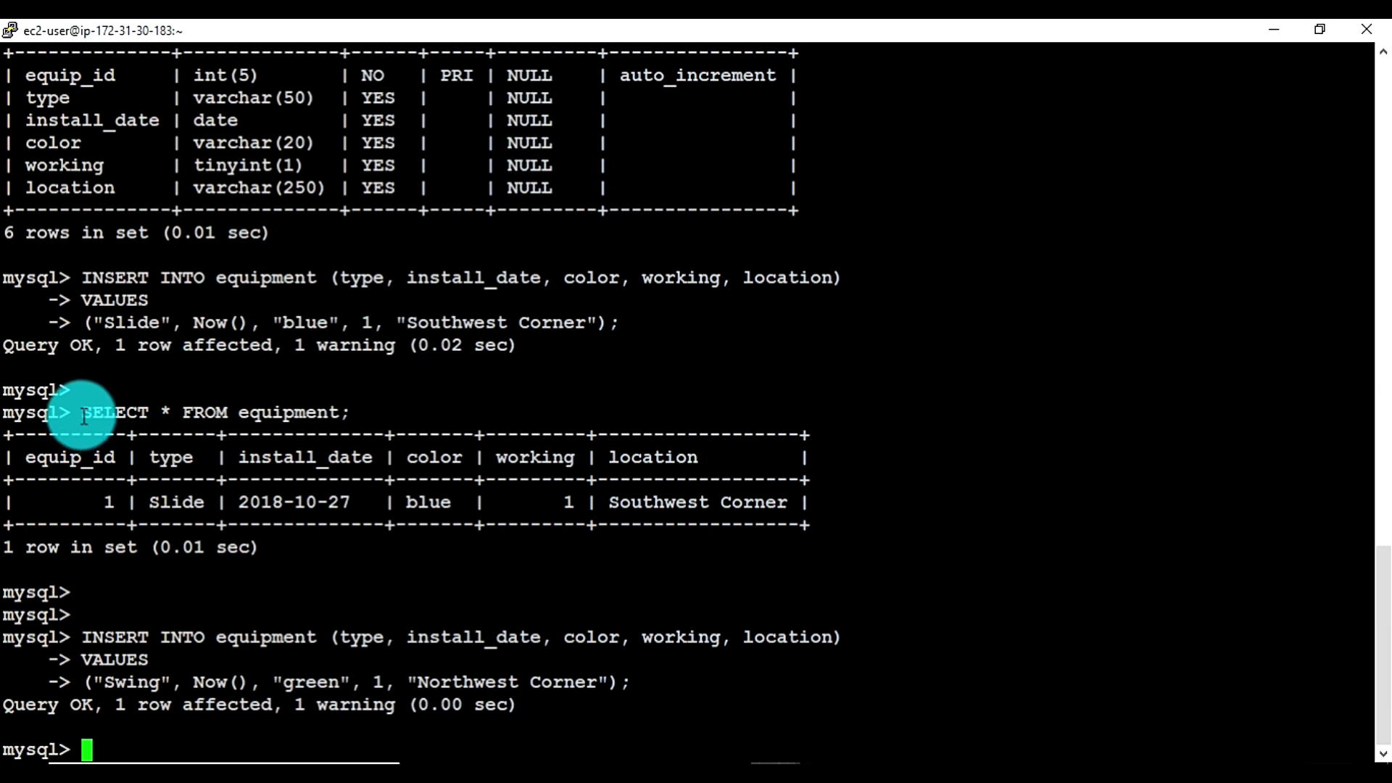
left_click_drag(84, 416, 420, 408)
right_click(1001, 471)
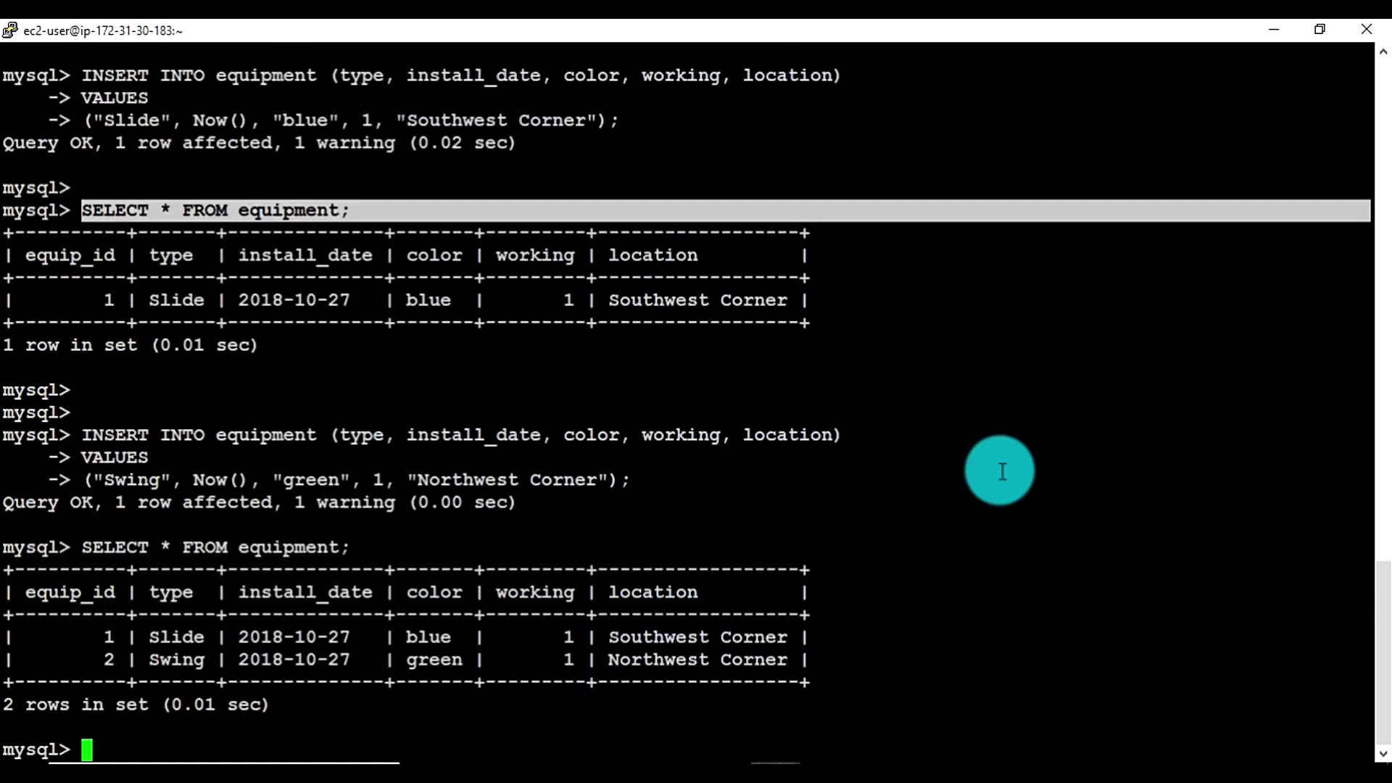
Run SELECT * FROM equipment on the reader to see both Slide and Swing rows
left_click(776, 769)
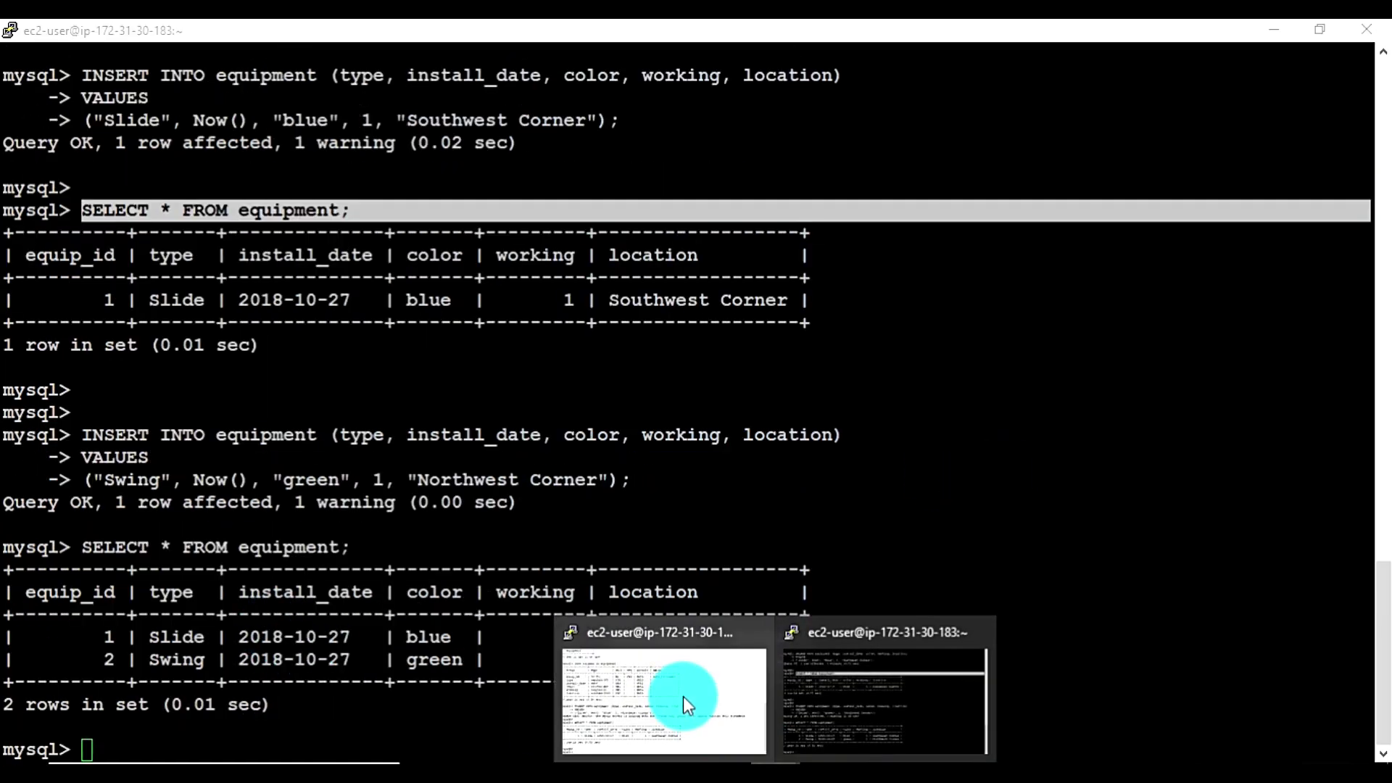
left_click(683, 696)
right_click(841, 455)
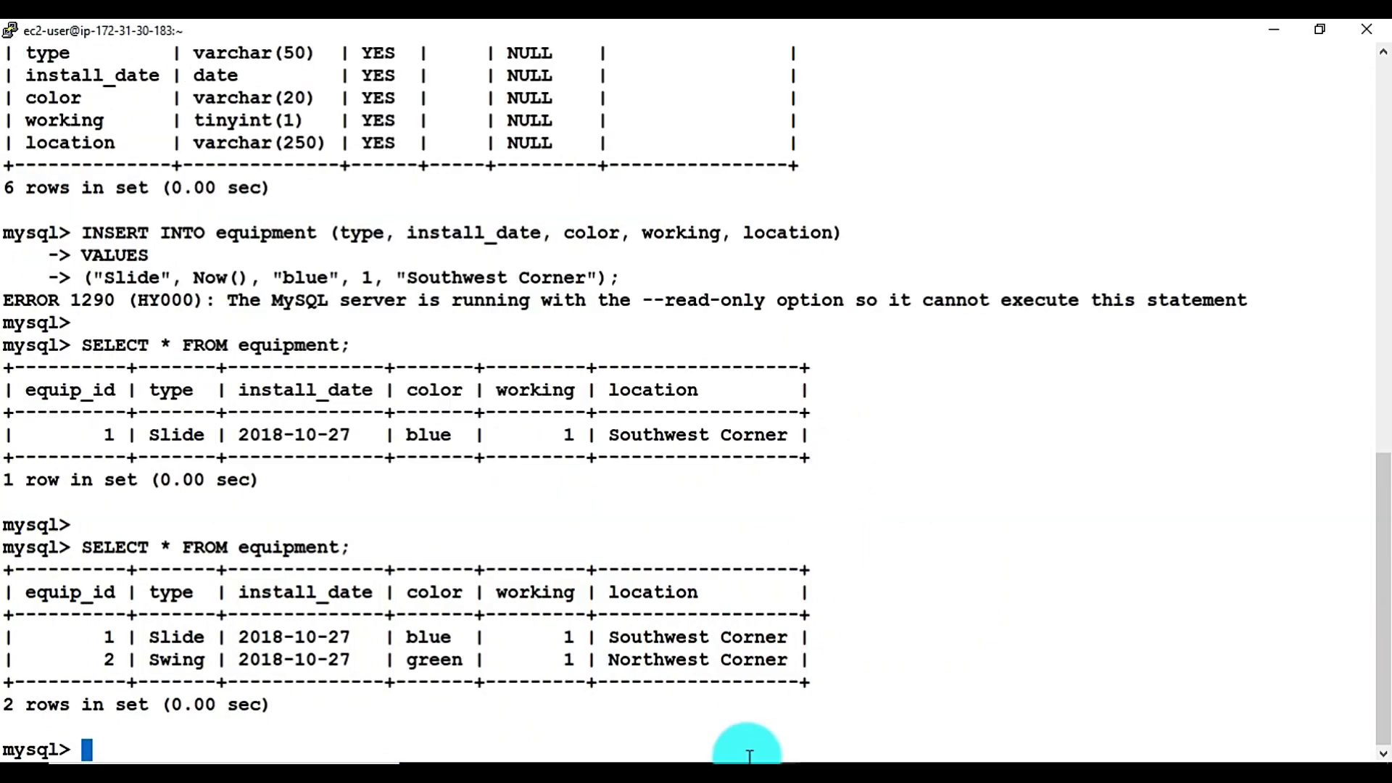
key("alt+Tab")
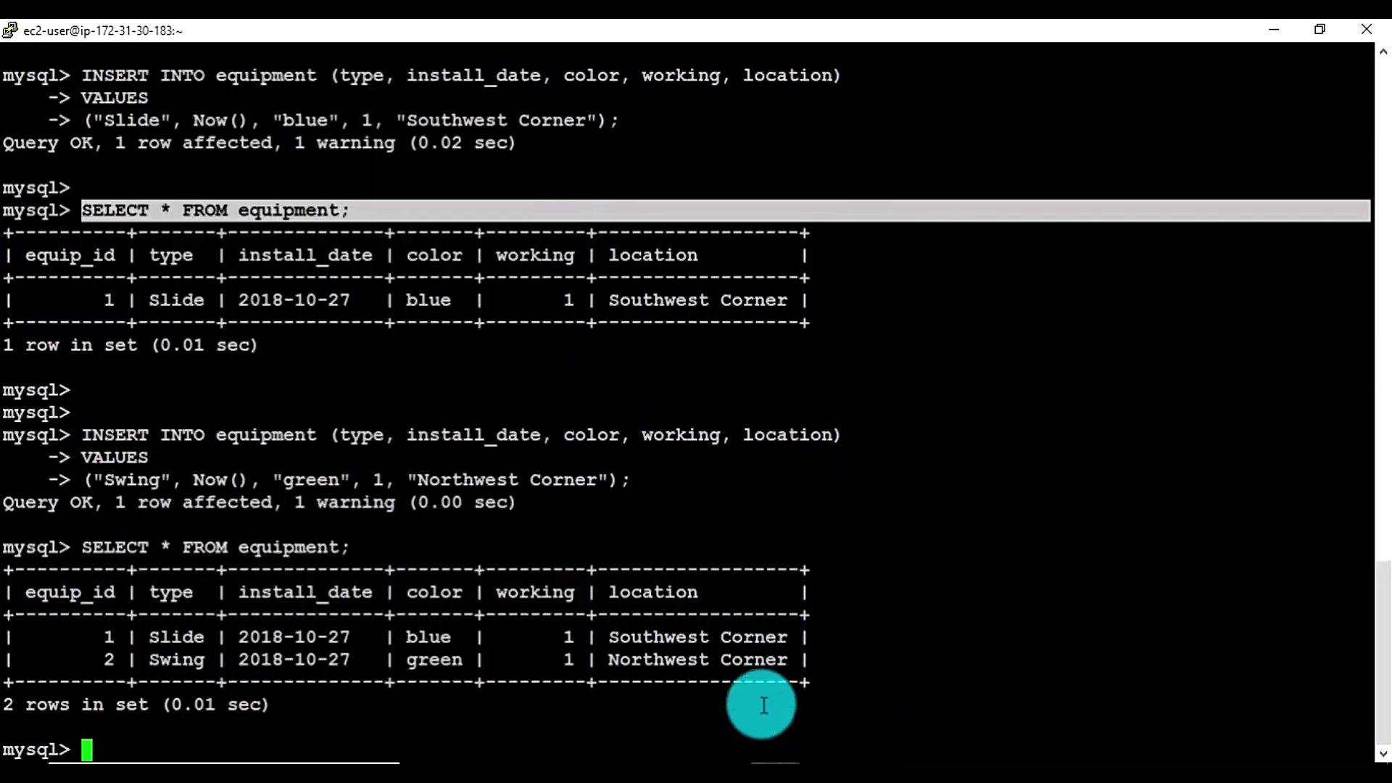
left_click(776, 770)
left_click(707, 693)
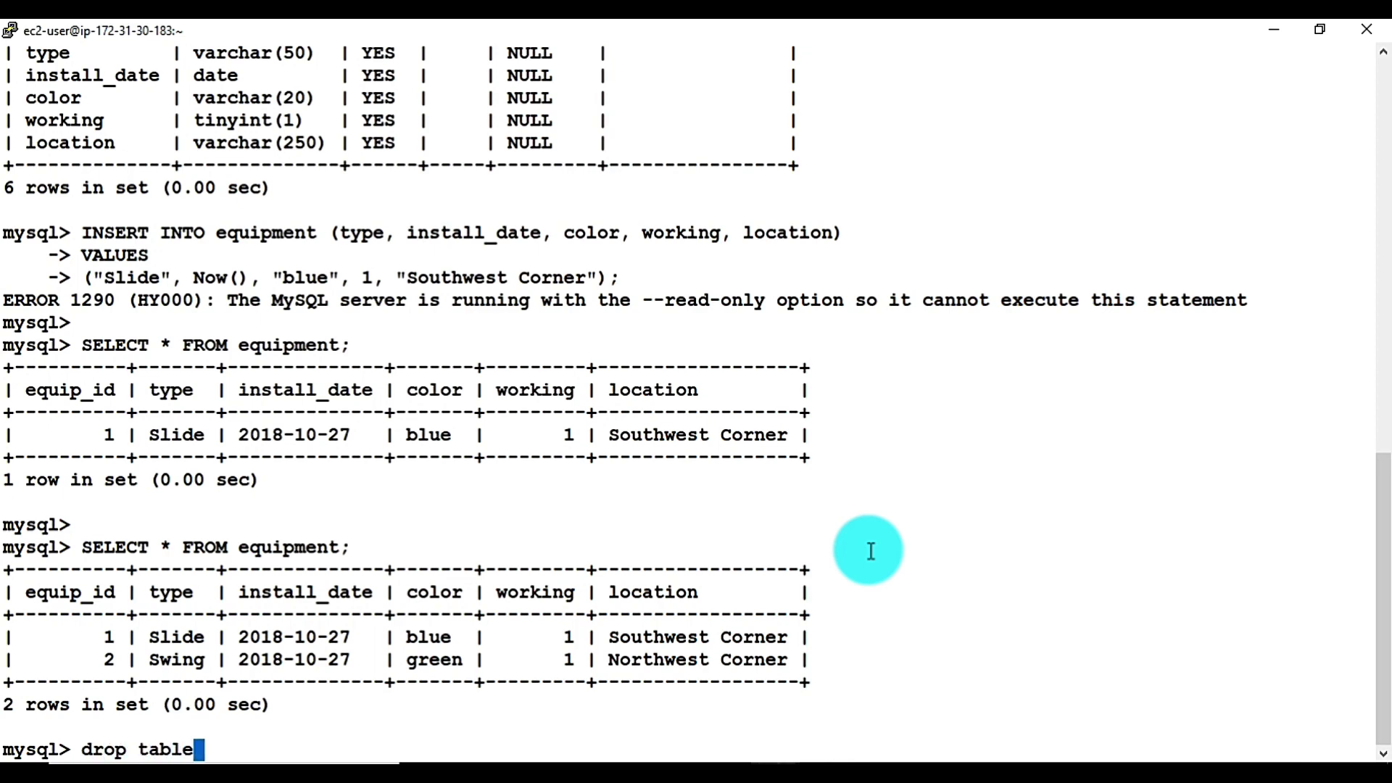
Try running 'drop table equipment;' in the reader session
double_click(288, 548)
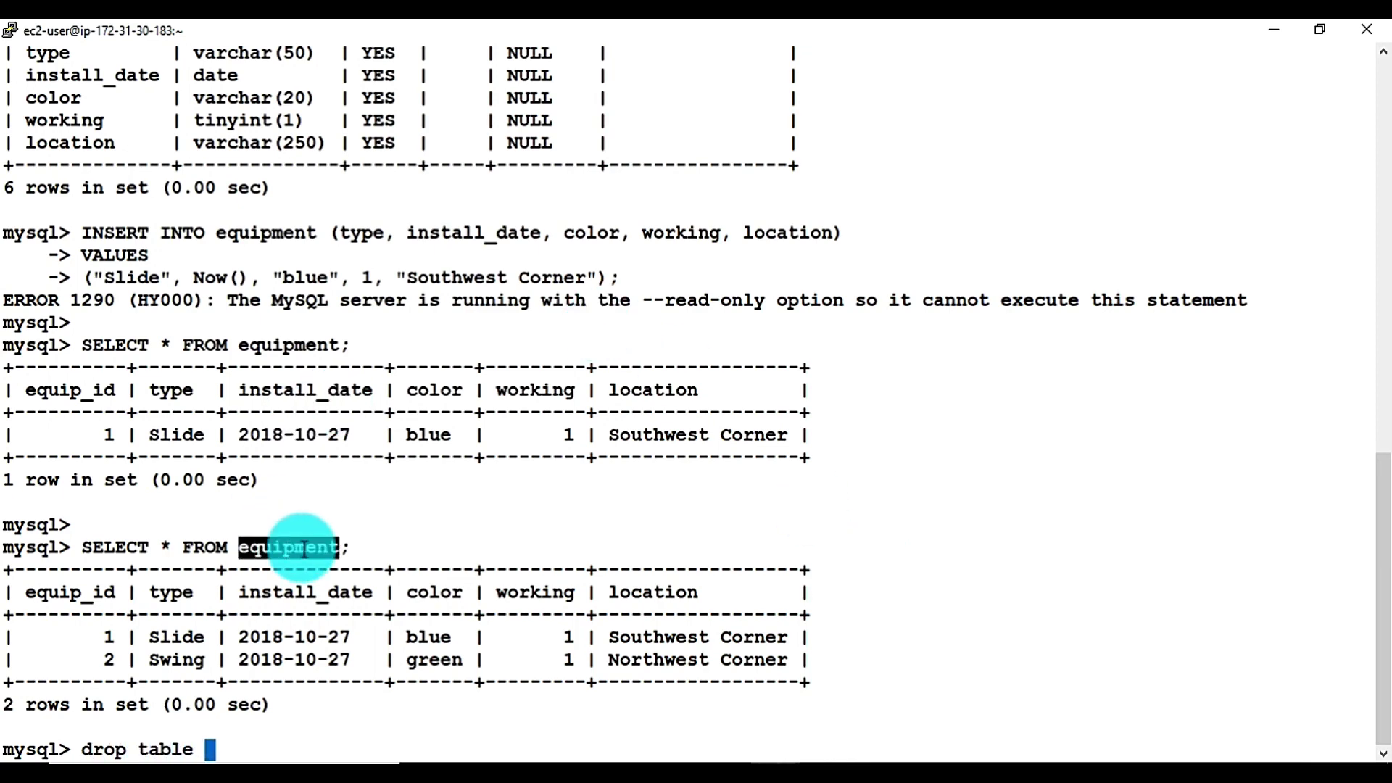
right_click(860, 442)
type(";")
key("Return")
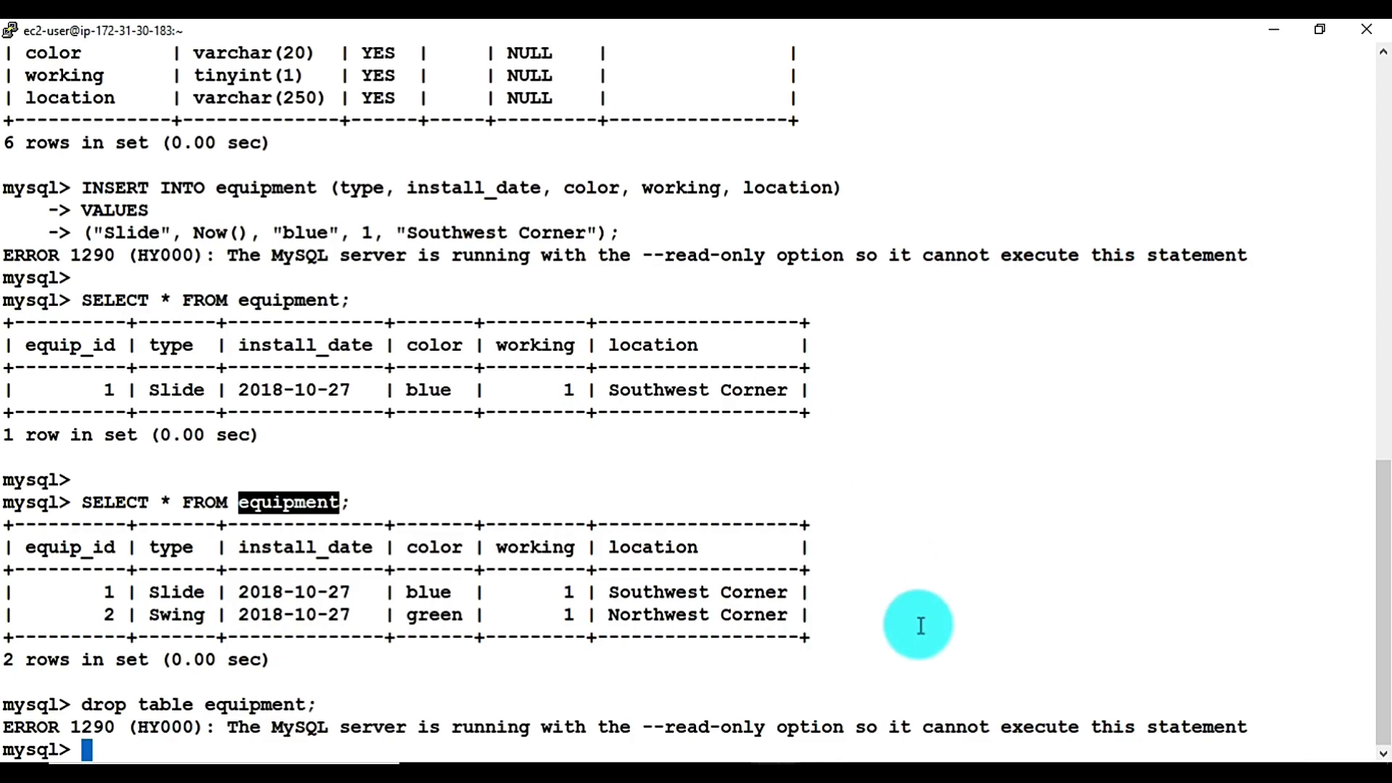
Drop the equipment table via the writer and confirm SELECT returns ERROR 1146
mouse_move(788, 758)
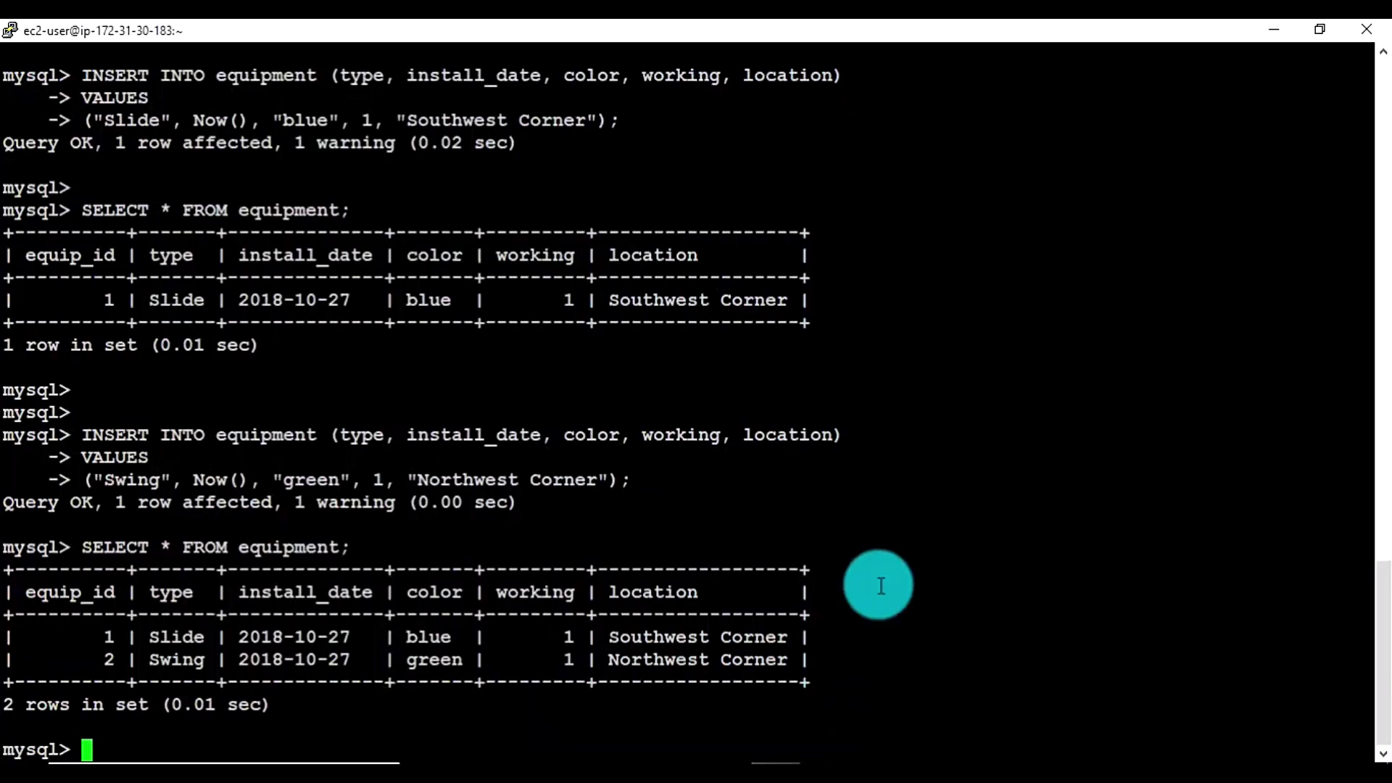
left_click(873, 706)
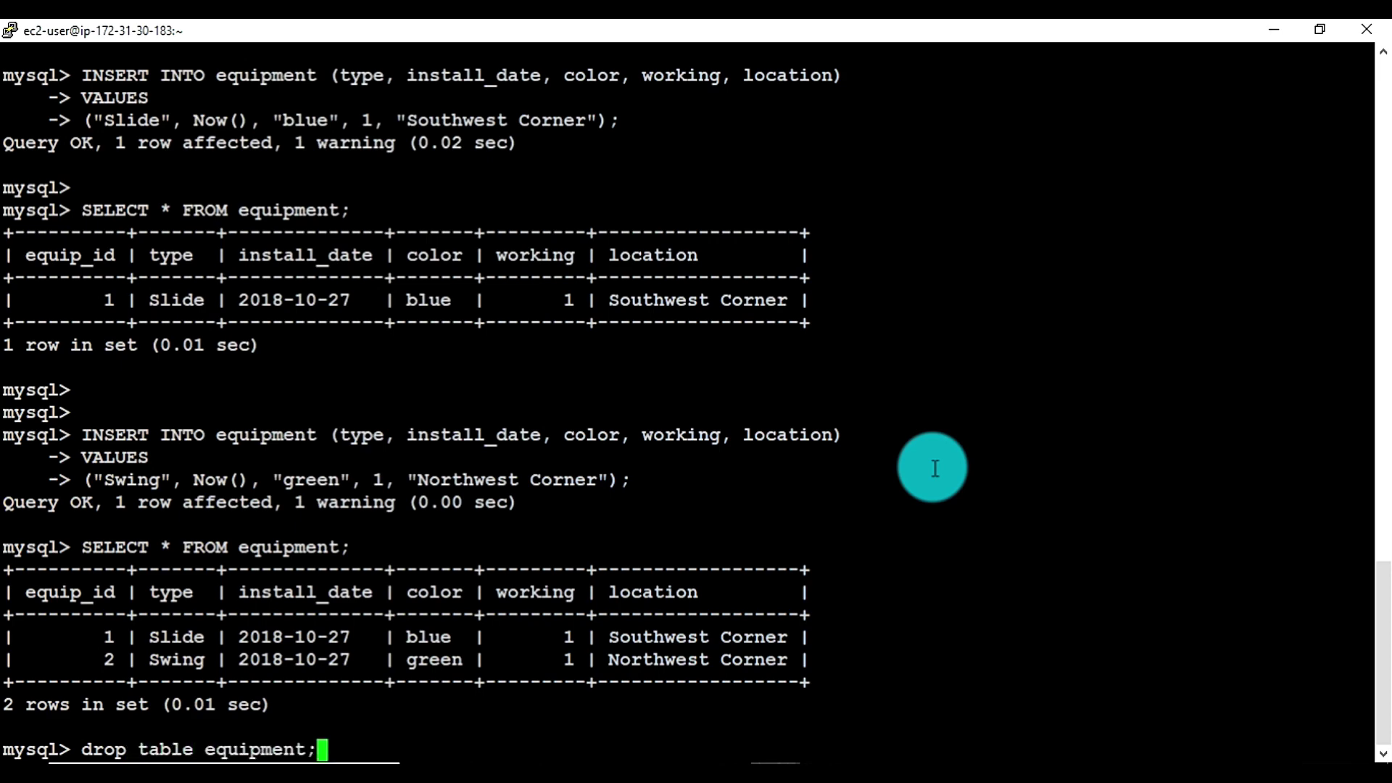
key("Return")
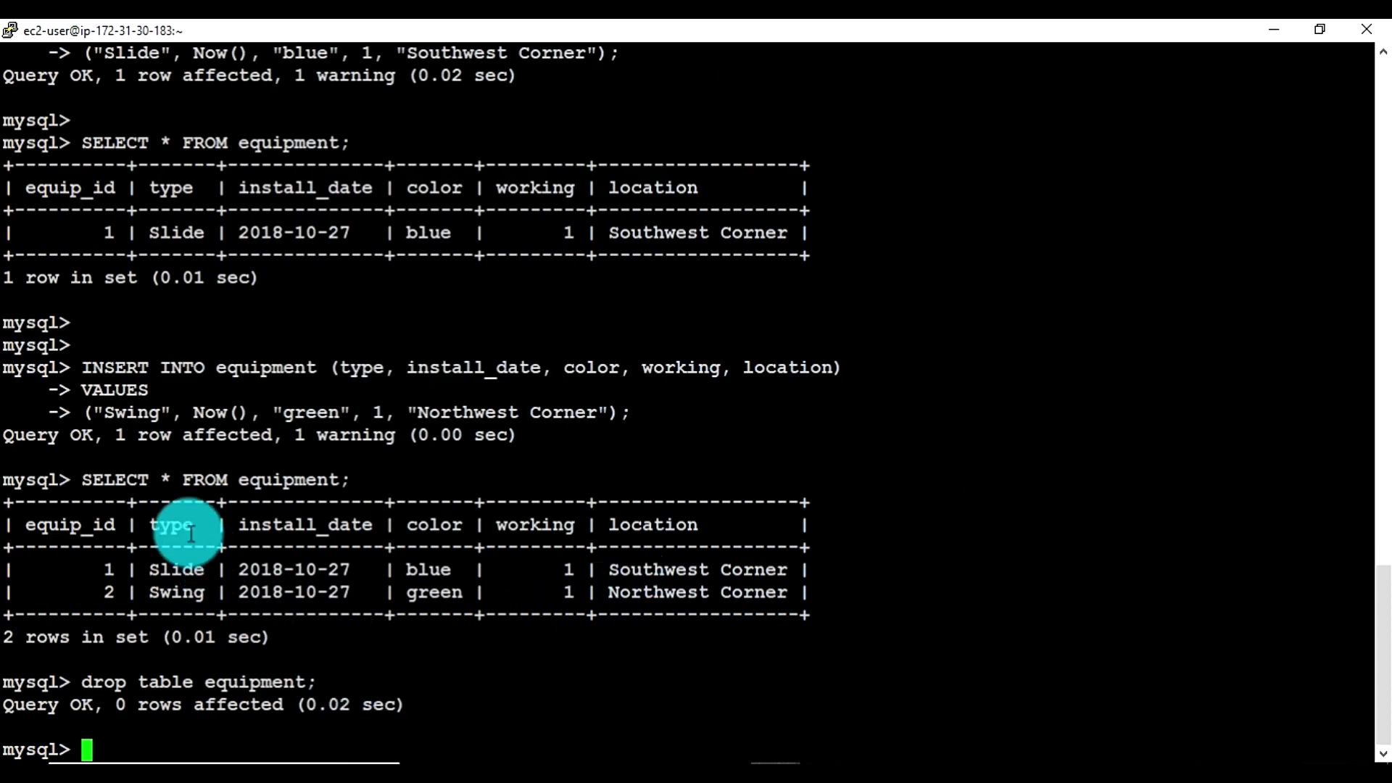
left_click_drag(81, 478, 891, 470)
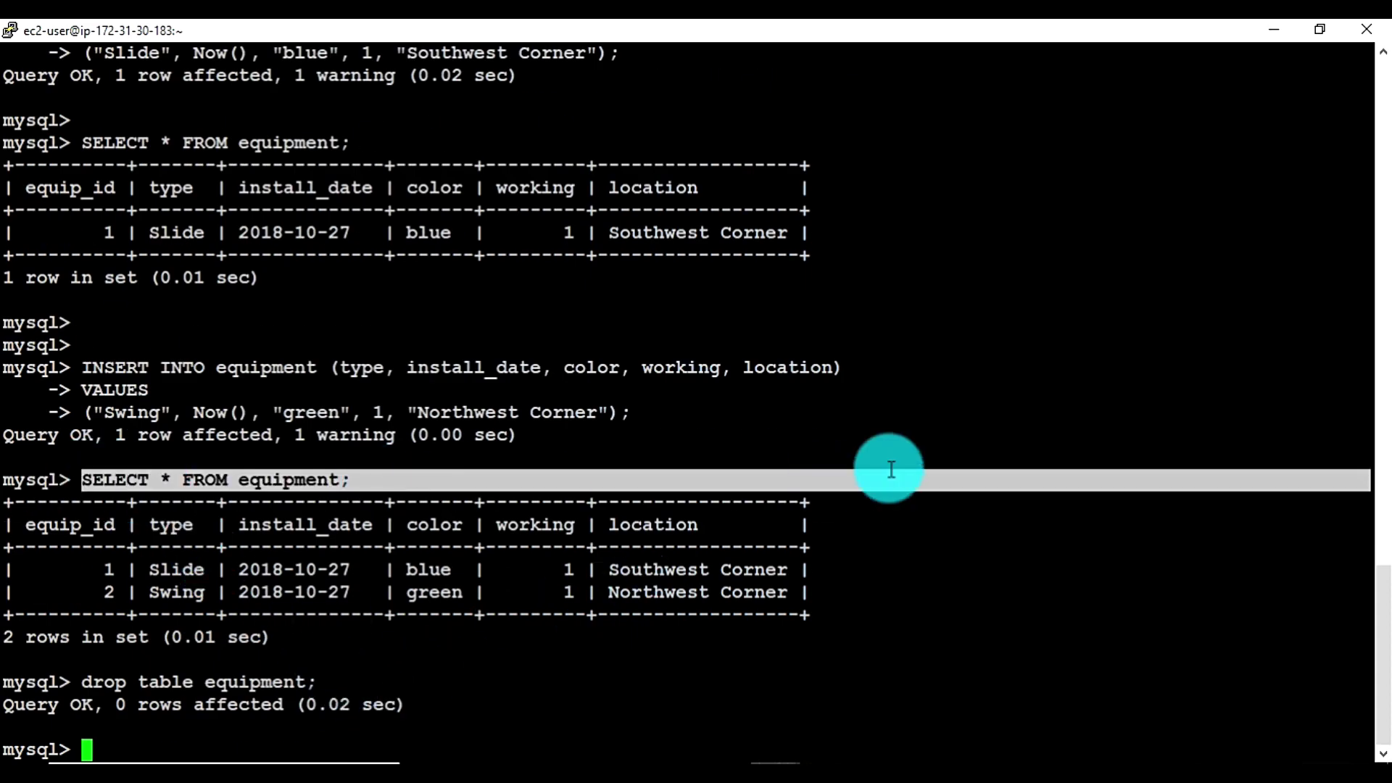
right_click(891, 470)
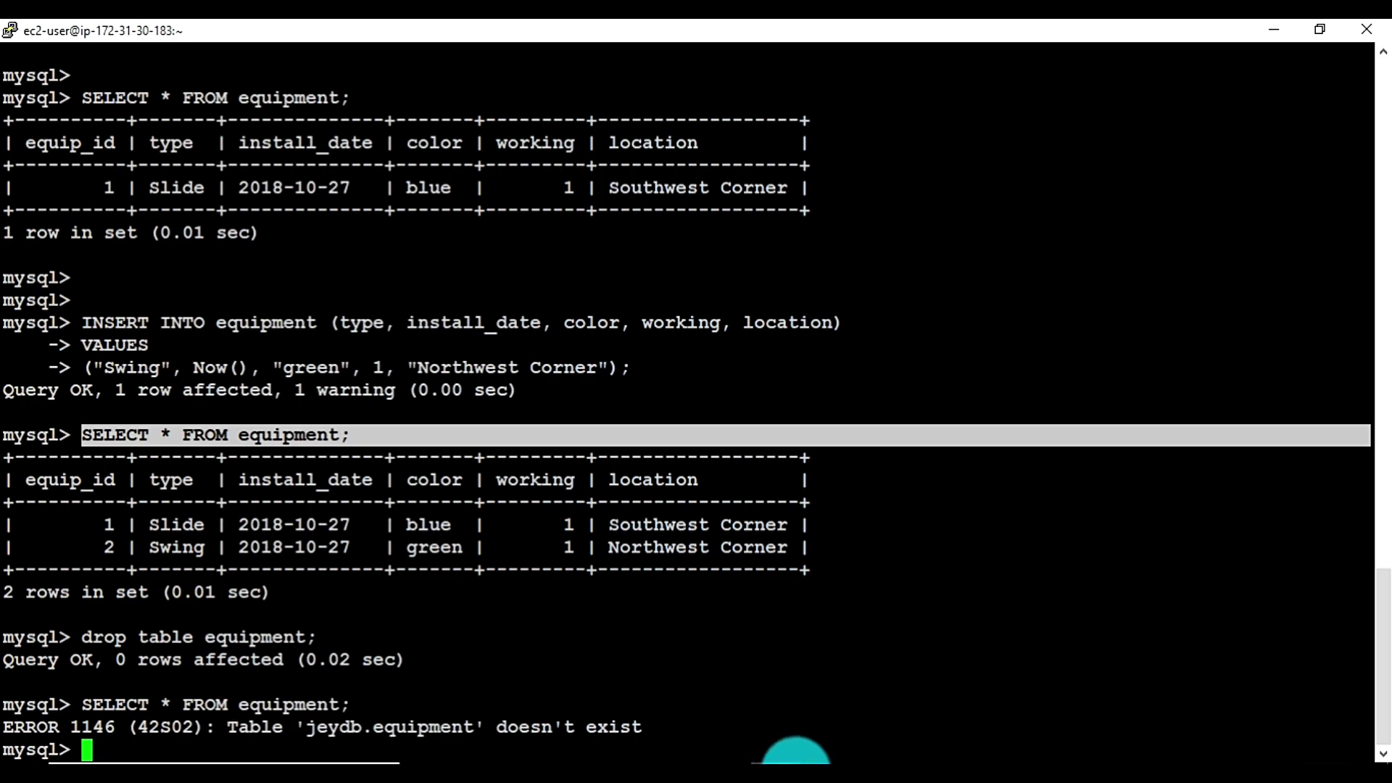
mouse_move(783, 770)
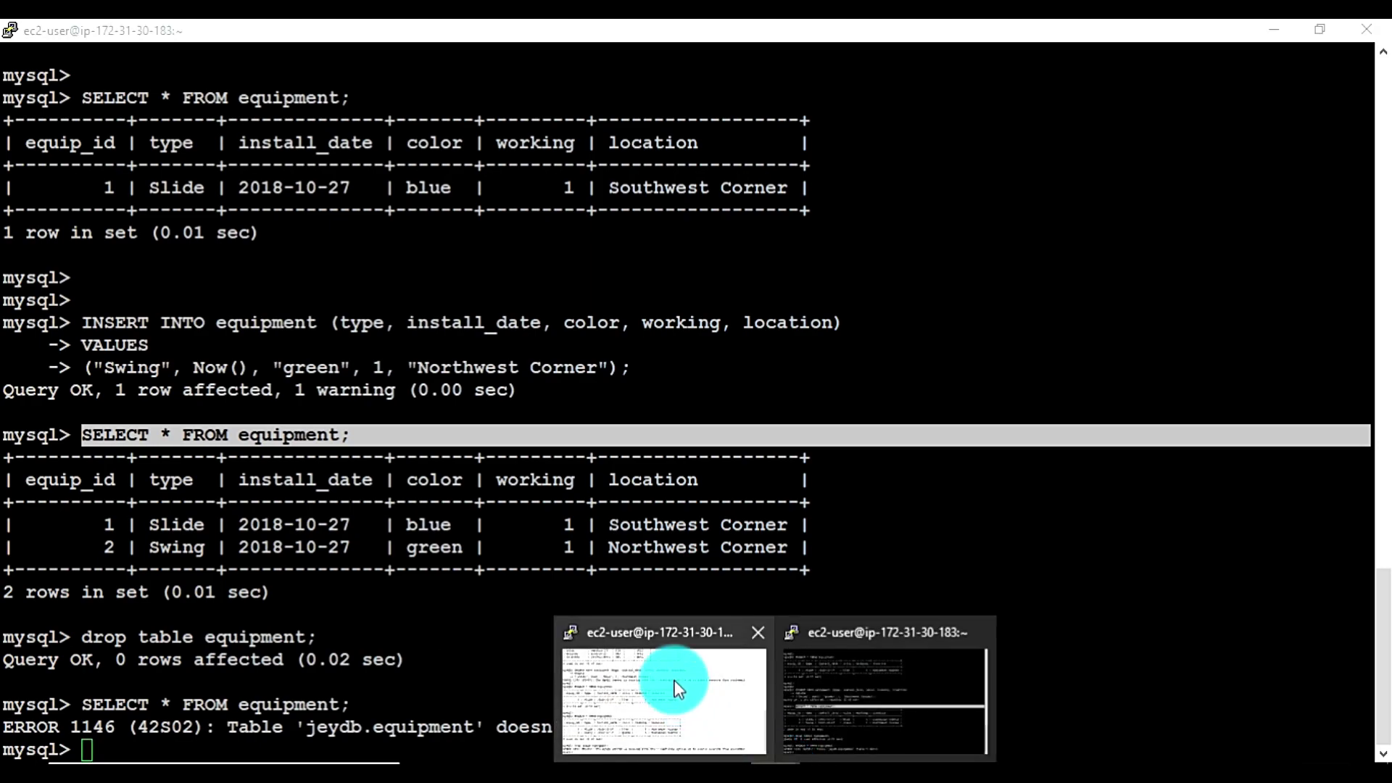
left_click(674, 681)
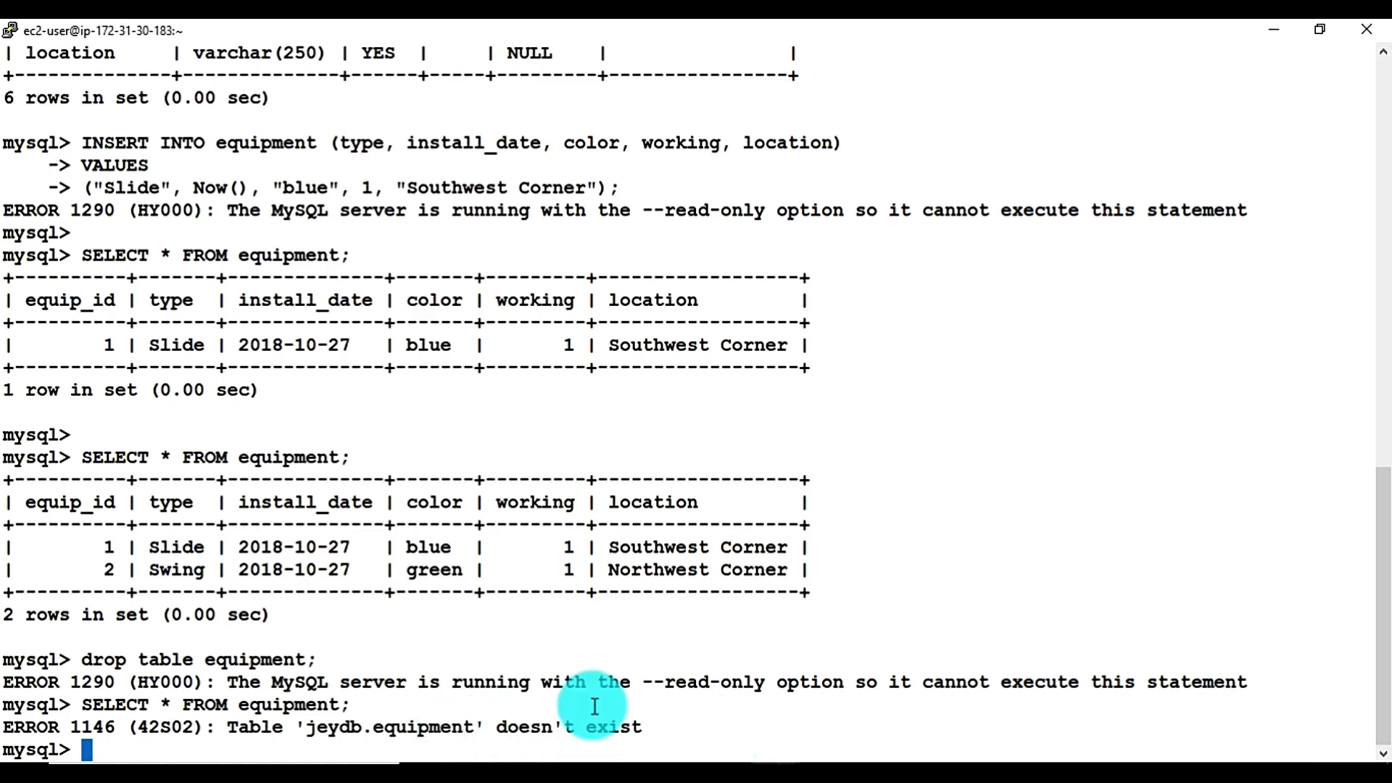
Open jeydbinstance-us-west-2c in RDS Instances and review its monitoring charts, Connect and Details sections
key("alt+Tab")
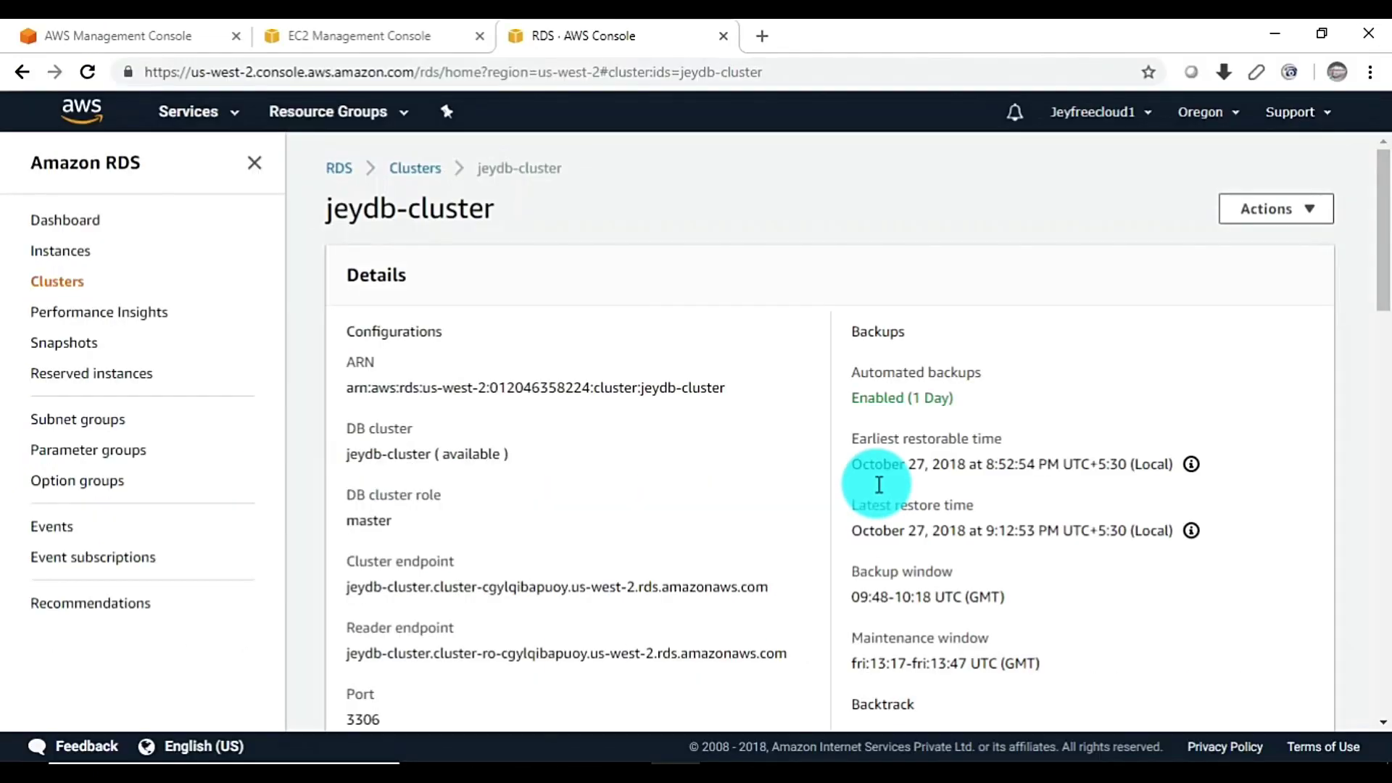
left_click(63, 250)
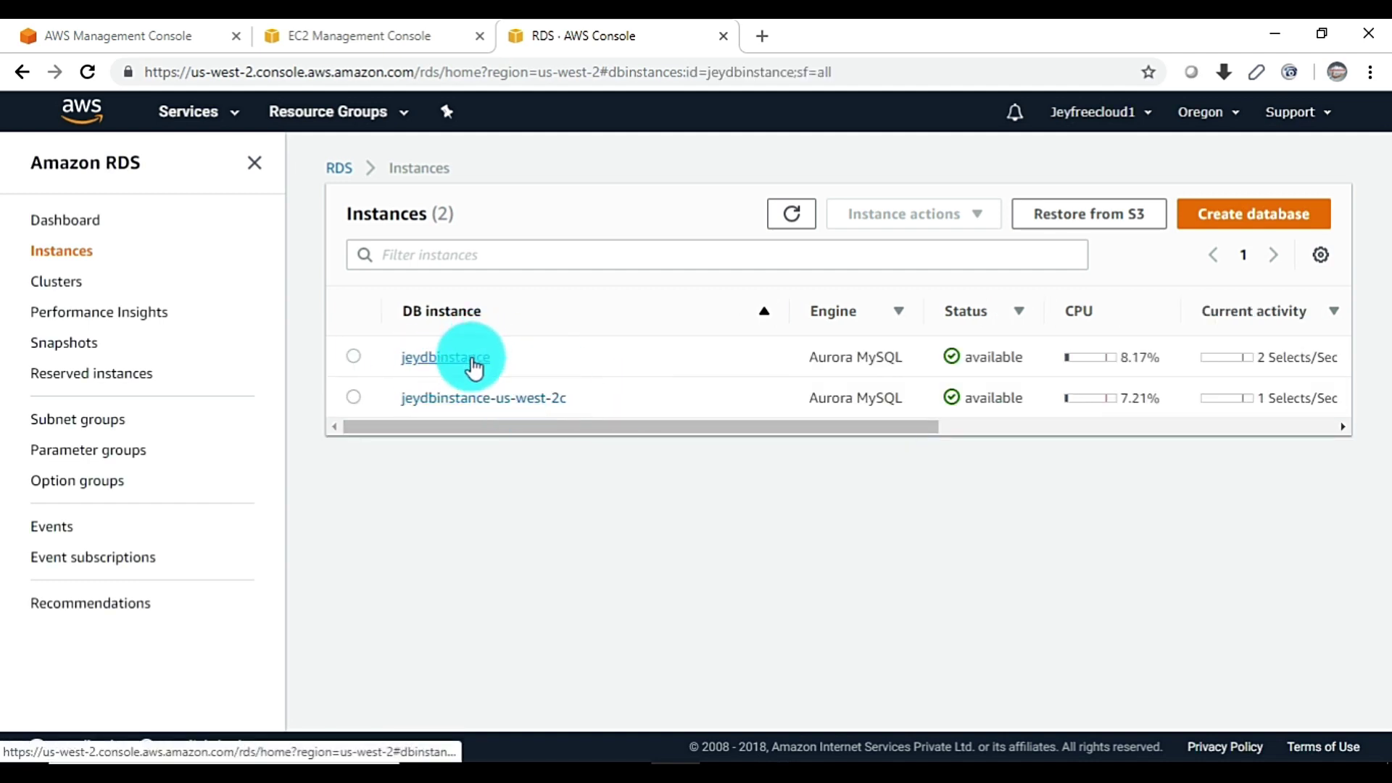
left_click(518, 399)
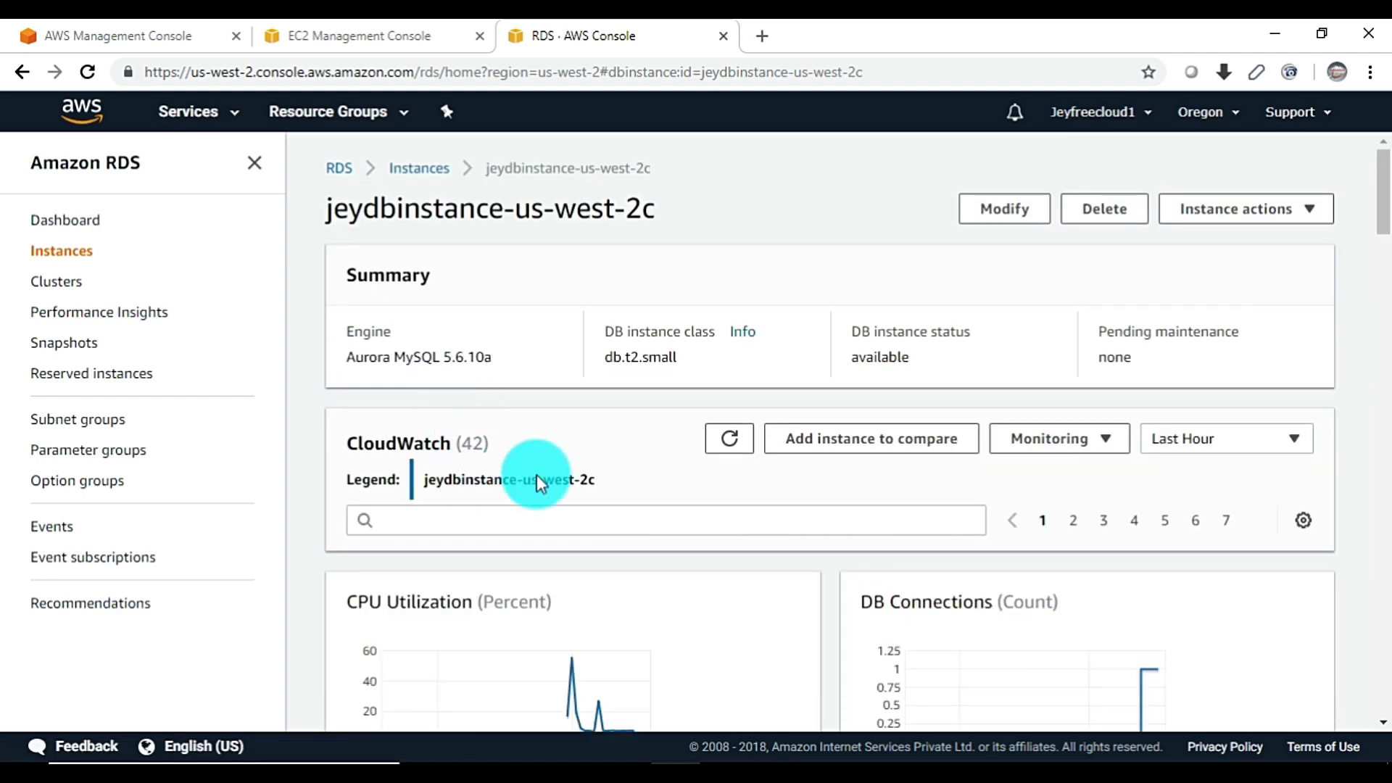
scroll(728, 435, "down", 5)
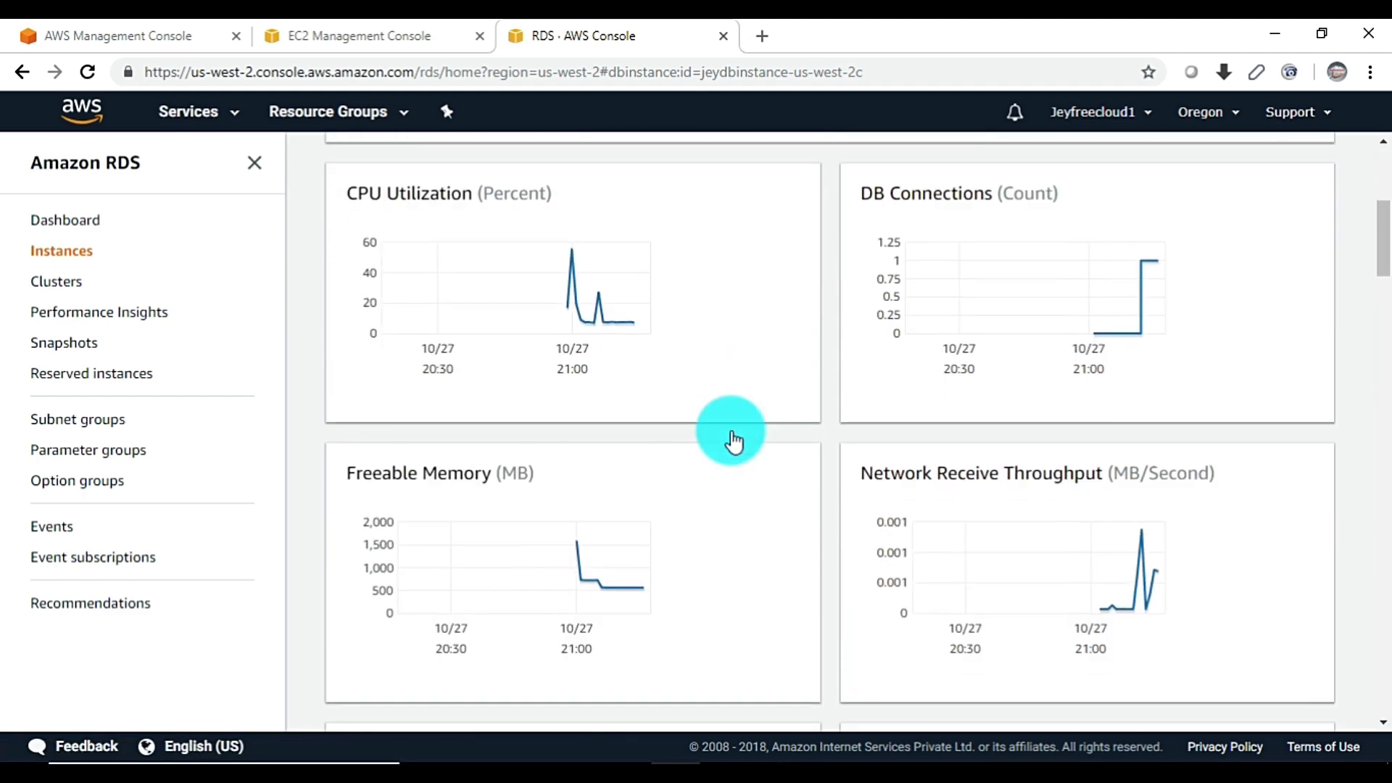
scroll(731, 432, "down", 15)
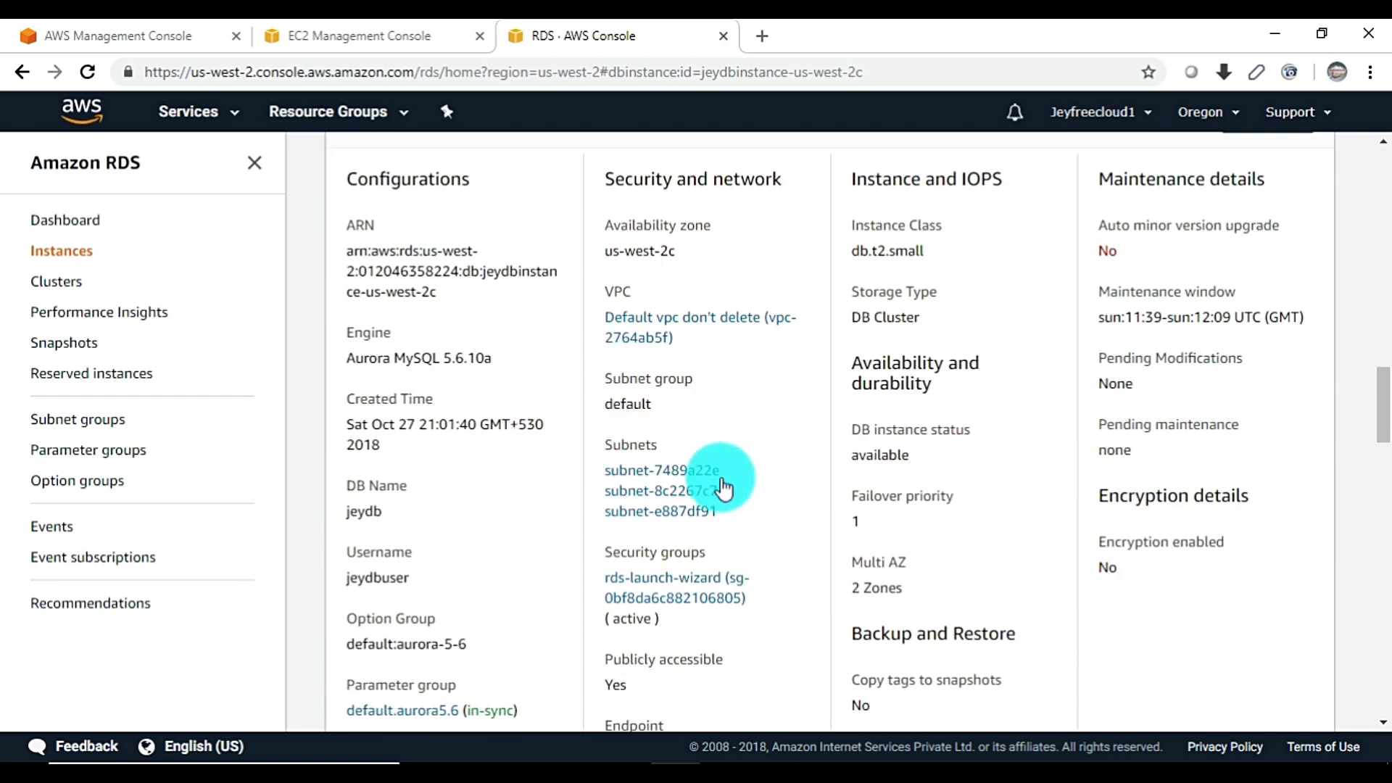
scroll(881, 482, "up", 3)
scroll(798, 435, "up", 7)
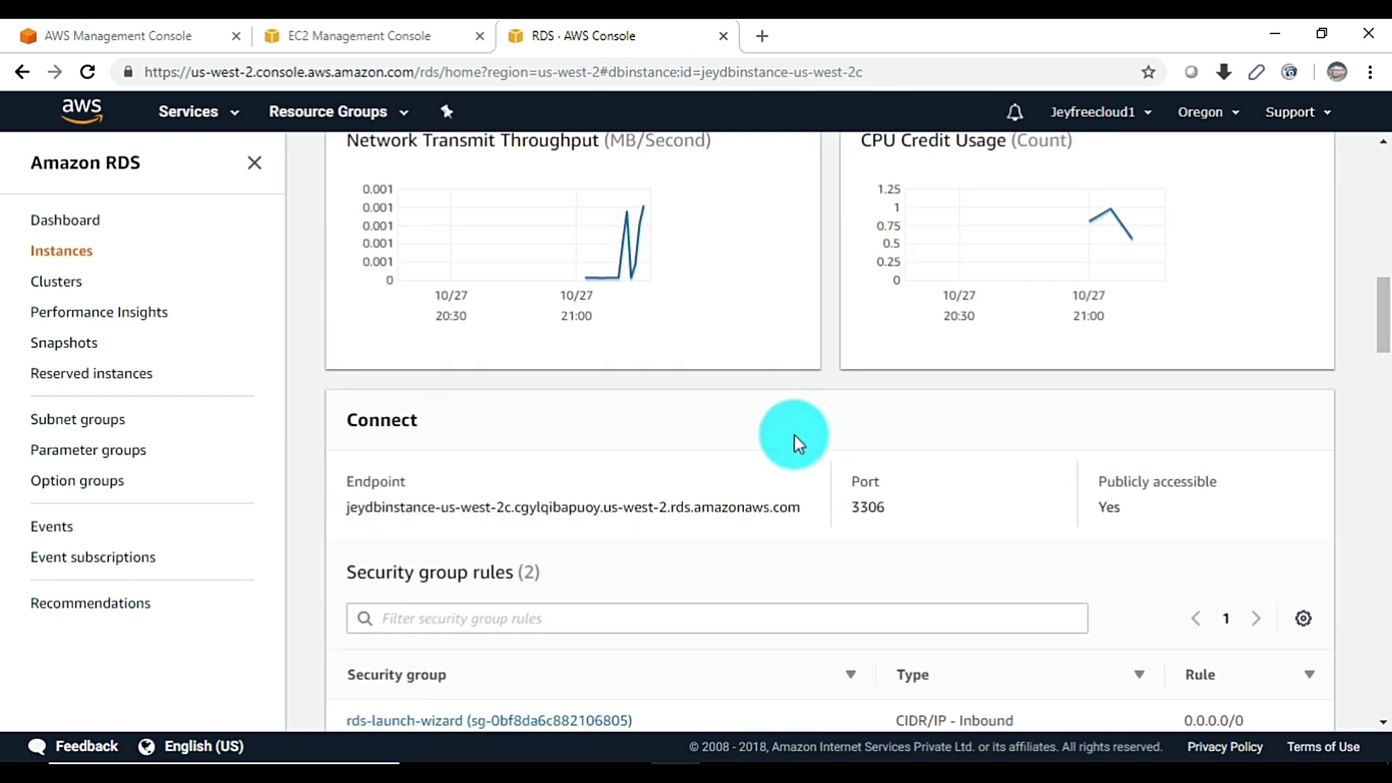
scroll(779, 439, "up", 4)
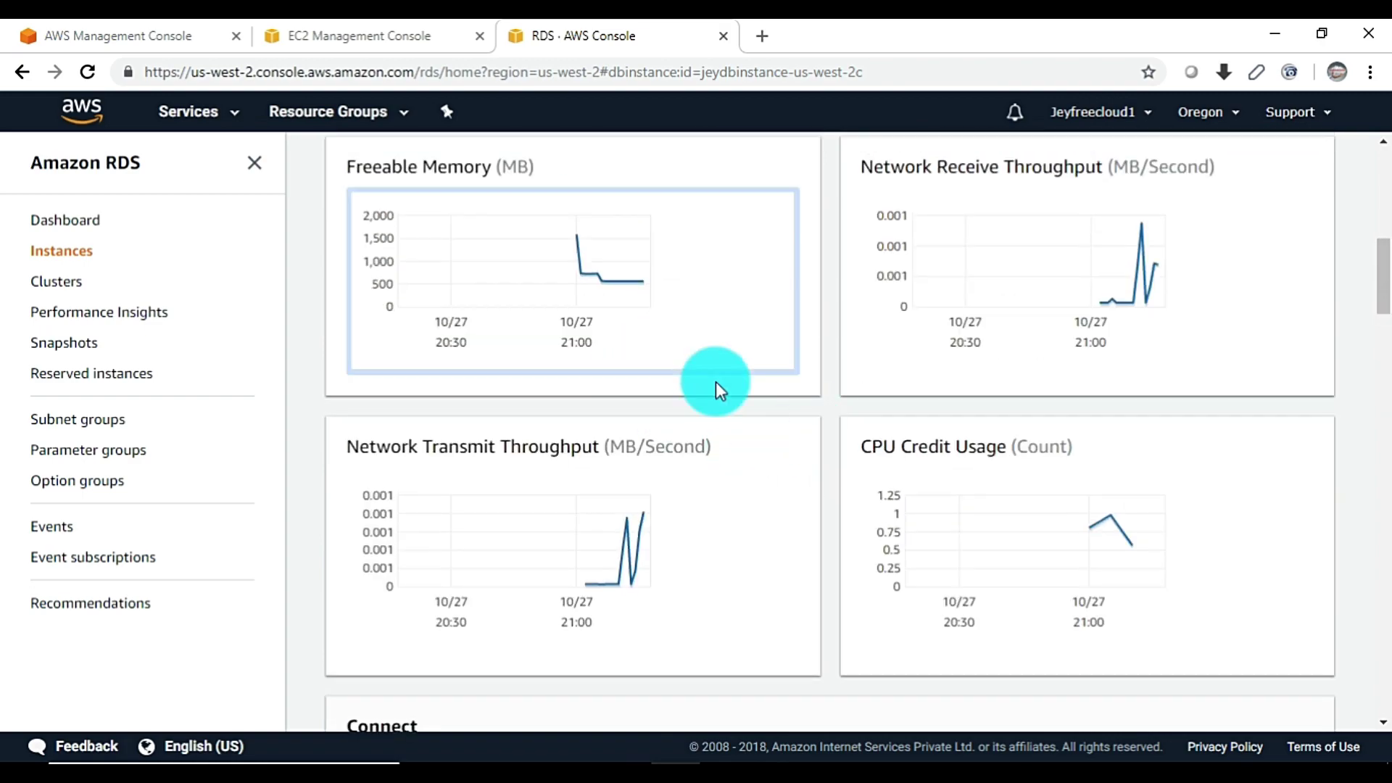
scroll(785, 384, "down", 7)
scroll(643, 414, "down", 6)
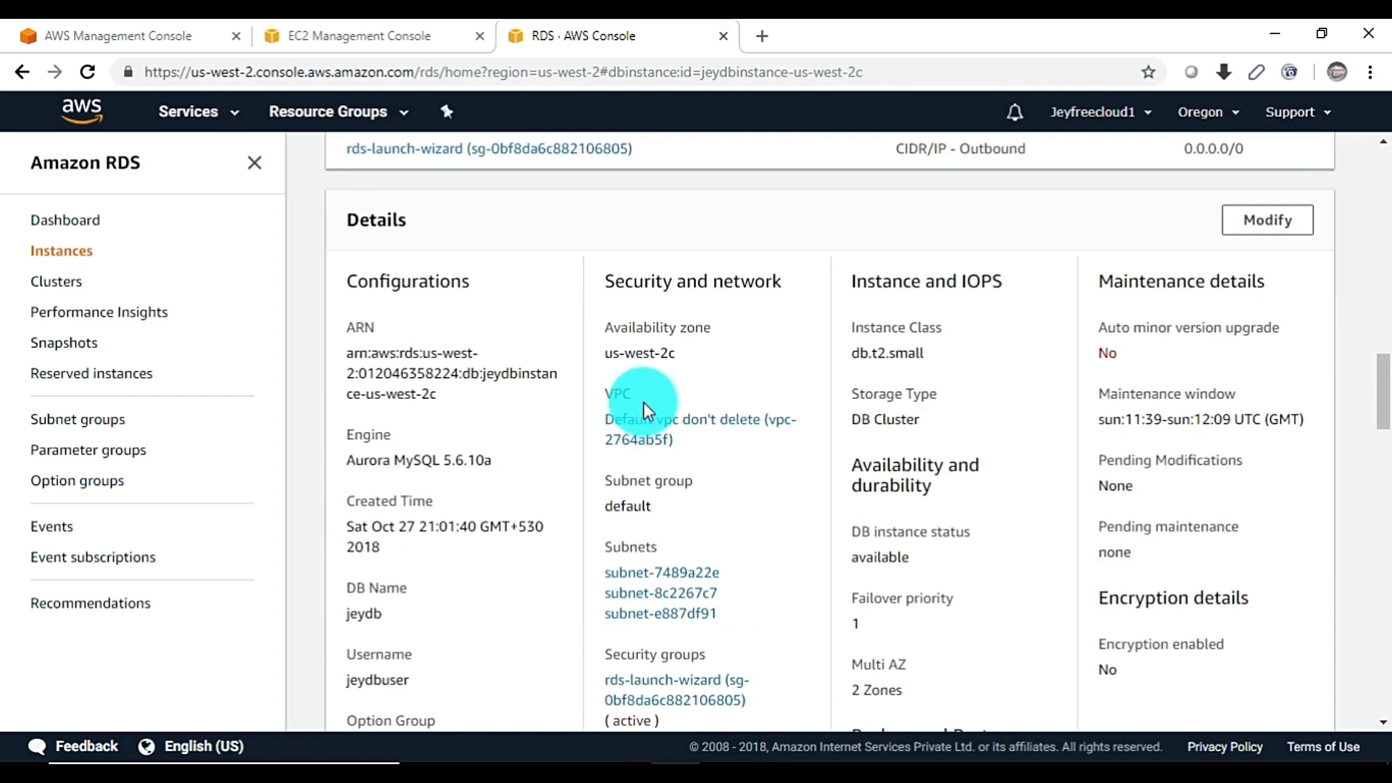
scroll(637, 404, "up", 6)
scroll(715, 357, "down", 7)
scroll(614, 478, "down", 4)
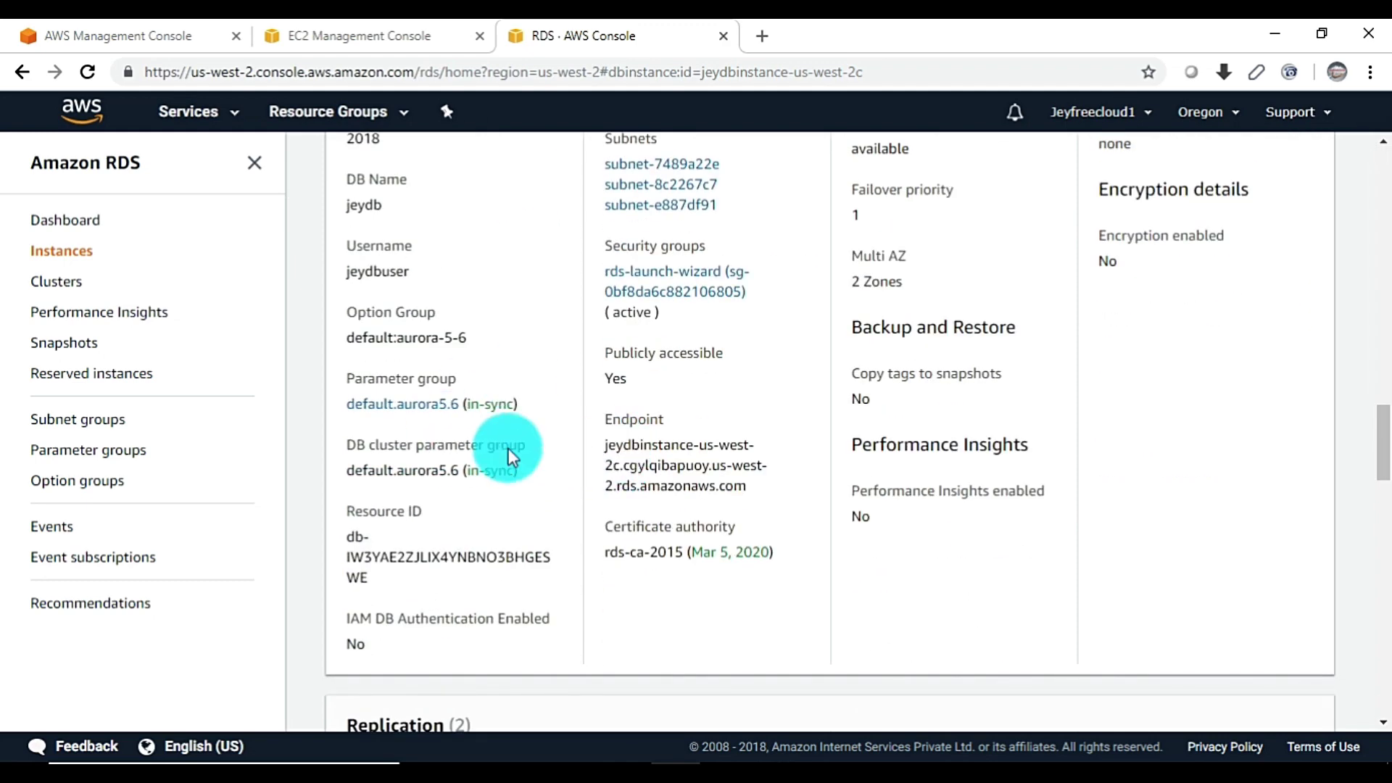
scroll(472, 402, "up", 4)
scroll(607, 377, "up", 3)
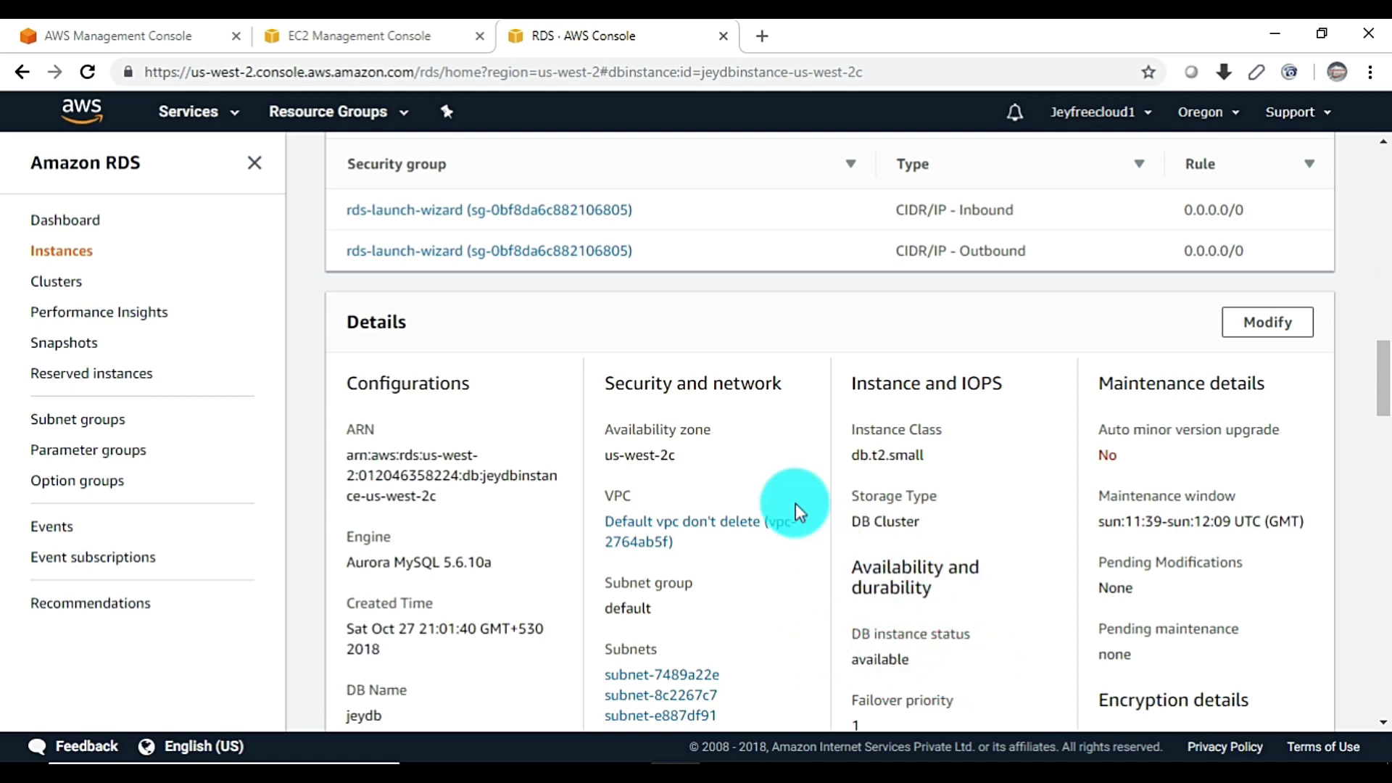
scroll(820, 571, "down", 3)
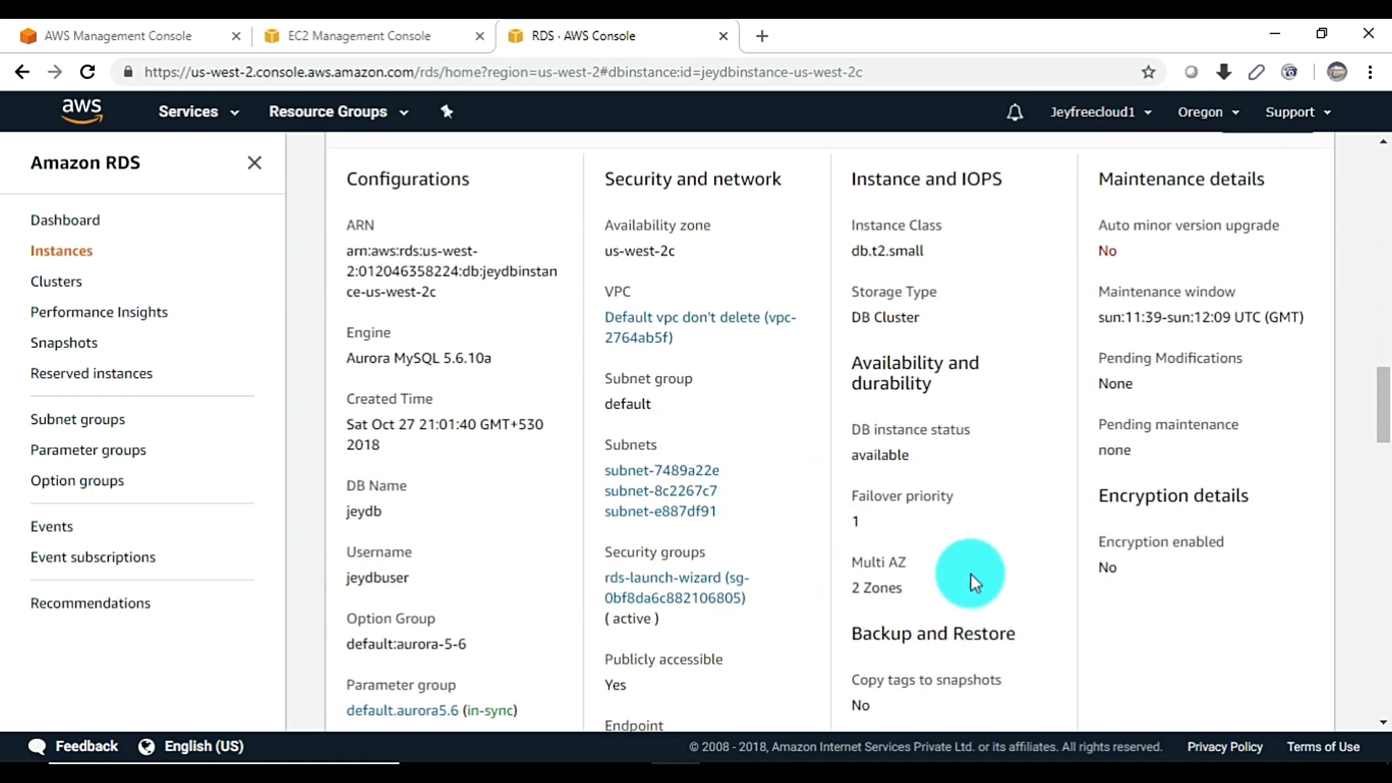
scroll(971, 573, "up", 5)
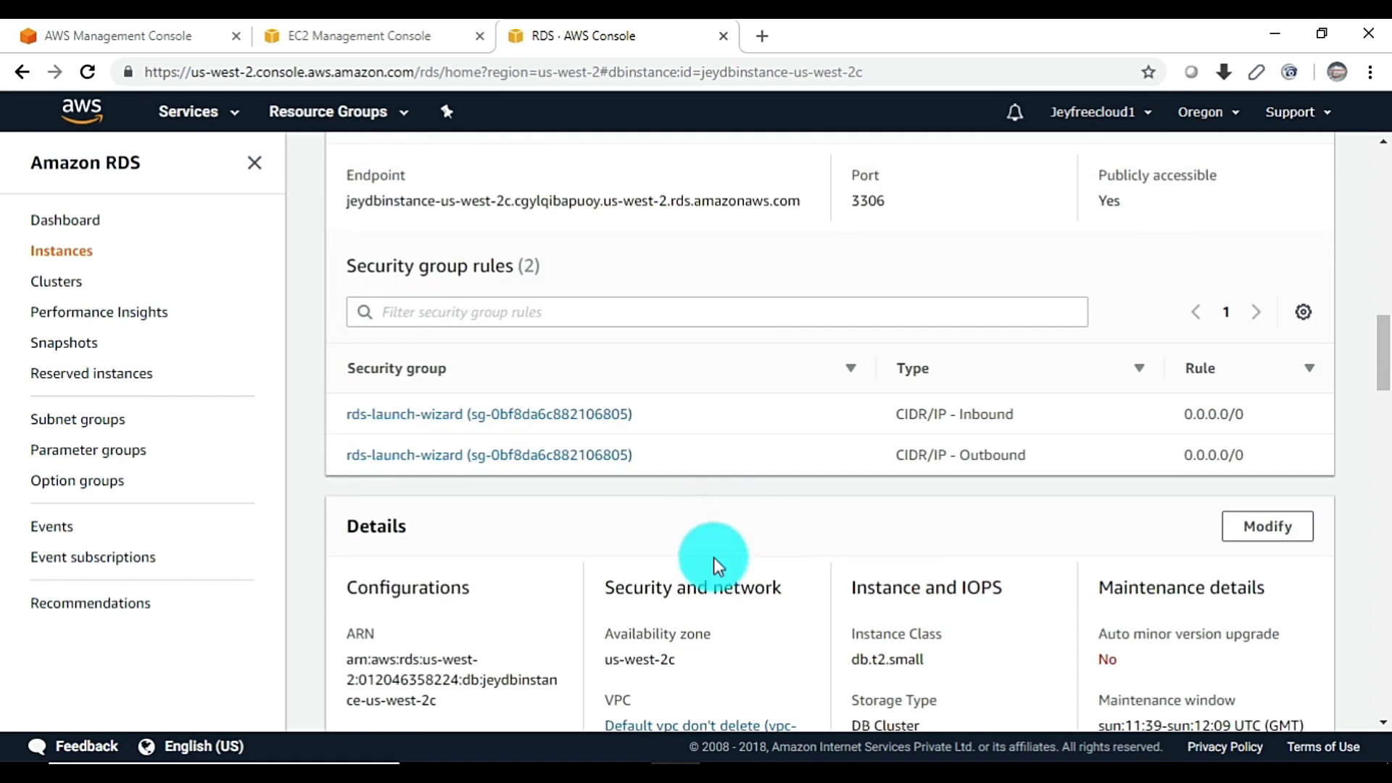
scroll(943, 567, "up", 7)
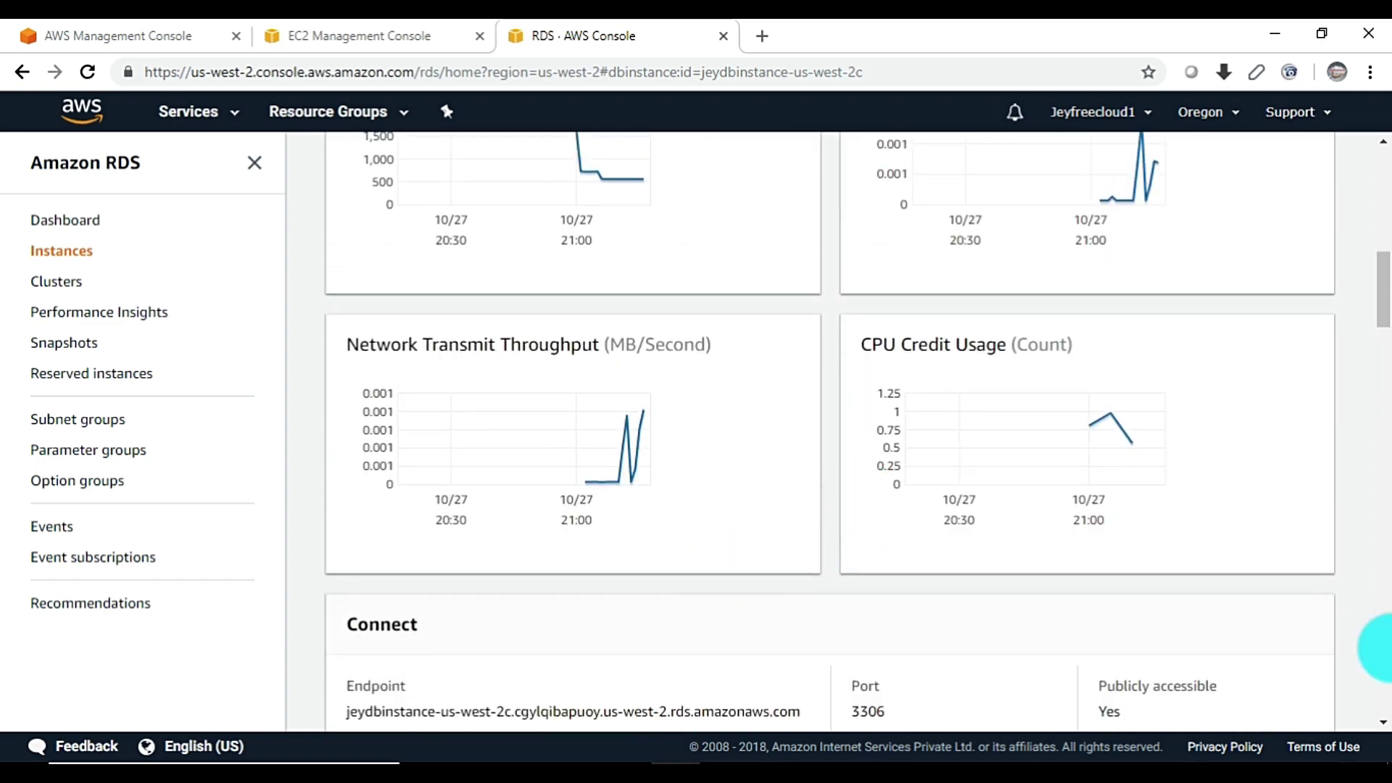
scroll(736, 493, "up", 4)
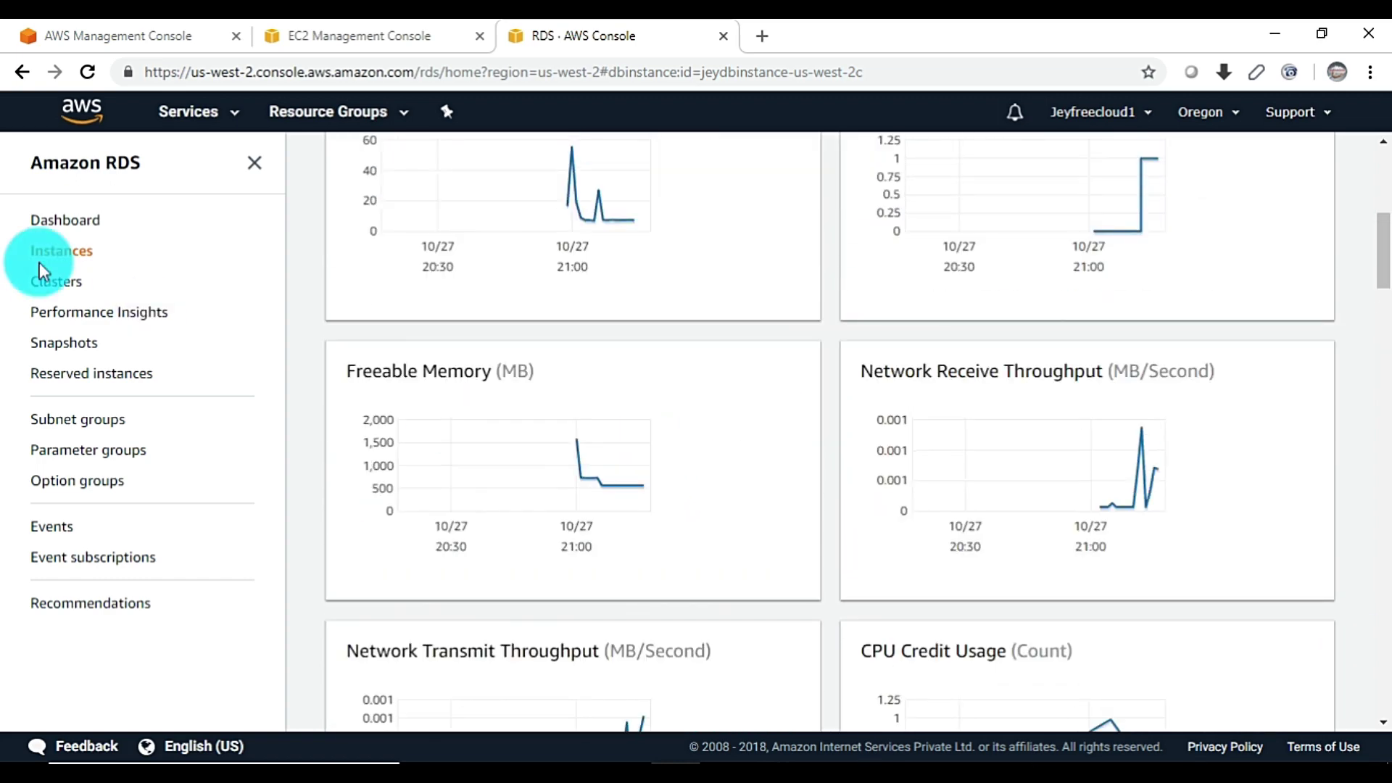
Select jeydbinstance in the Instances list and view its Instance actions without choosing one
left_click(64, 246)
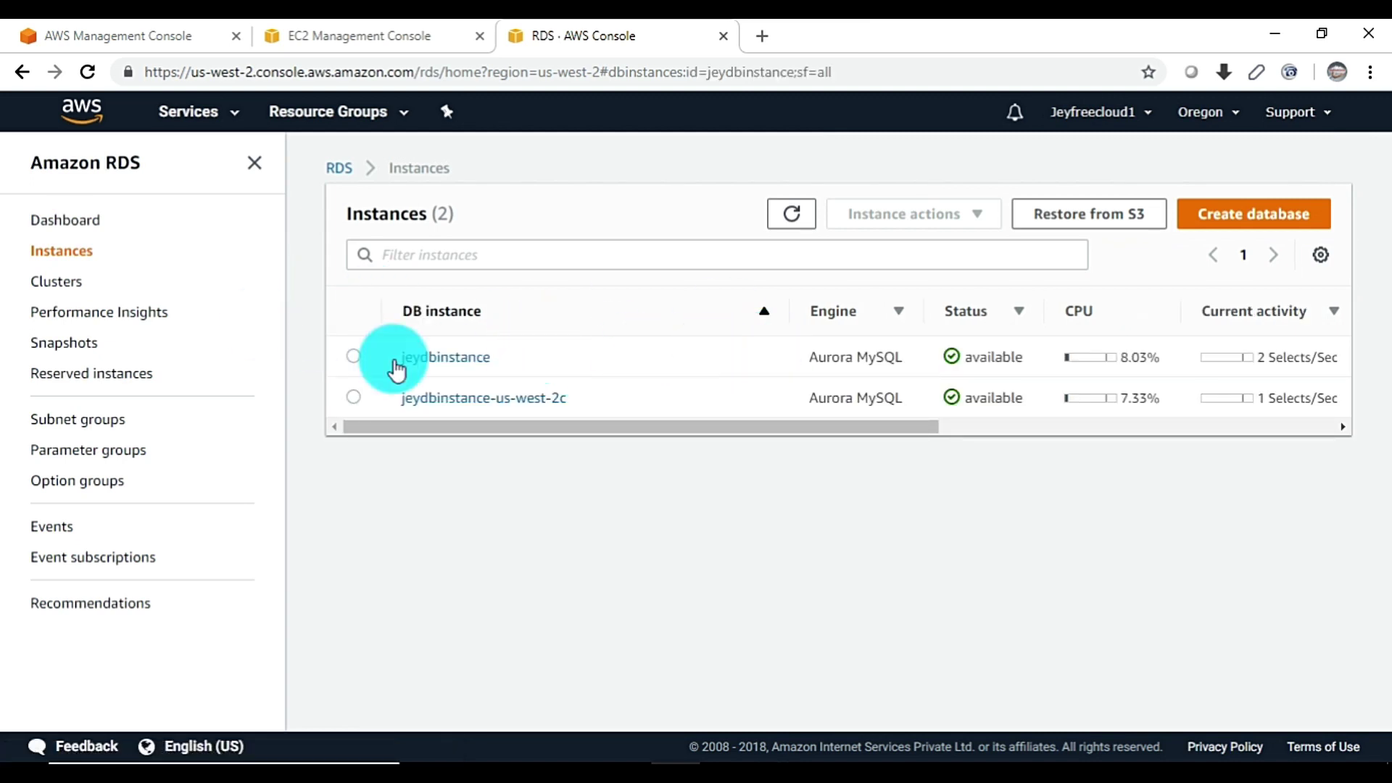
left_click(355, 359)
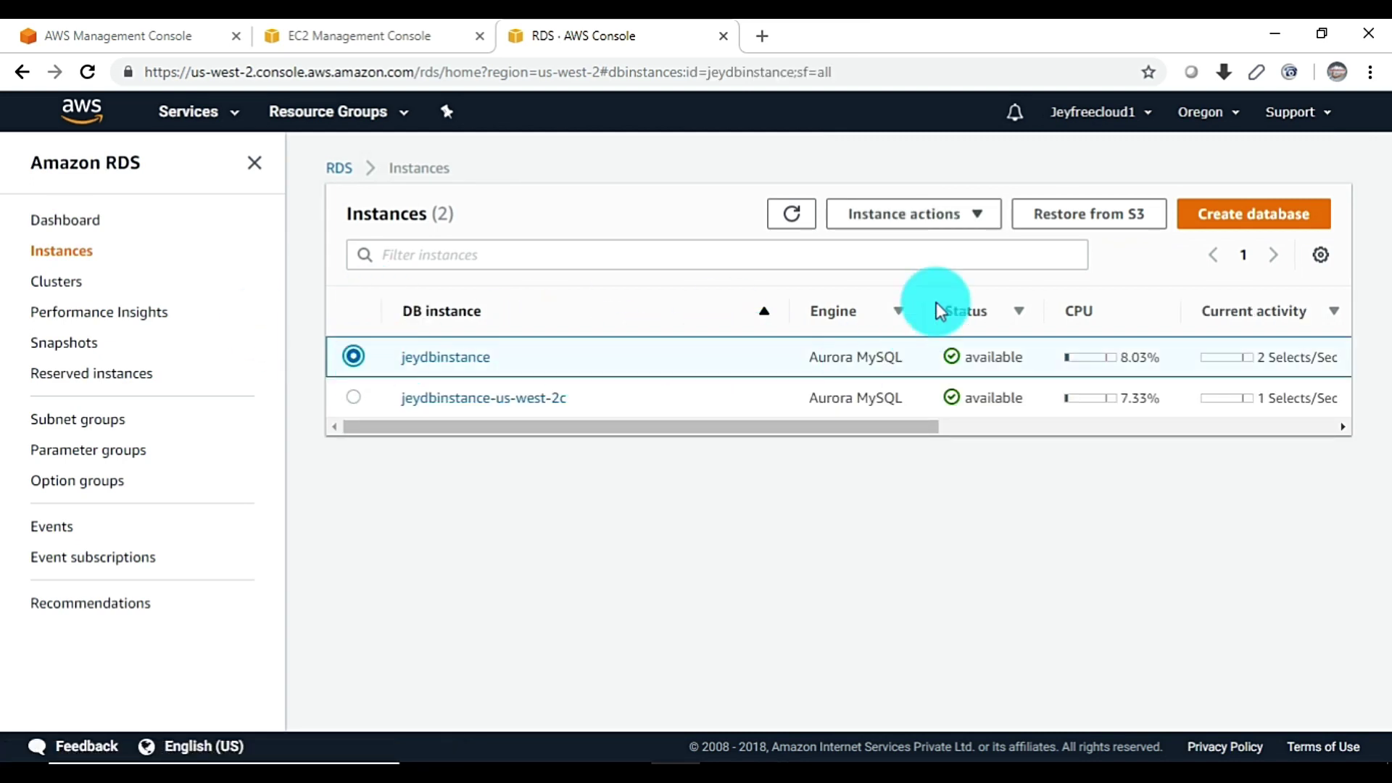
left_click(975, 218)
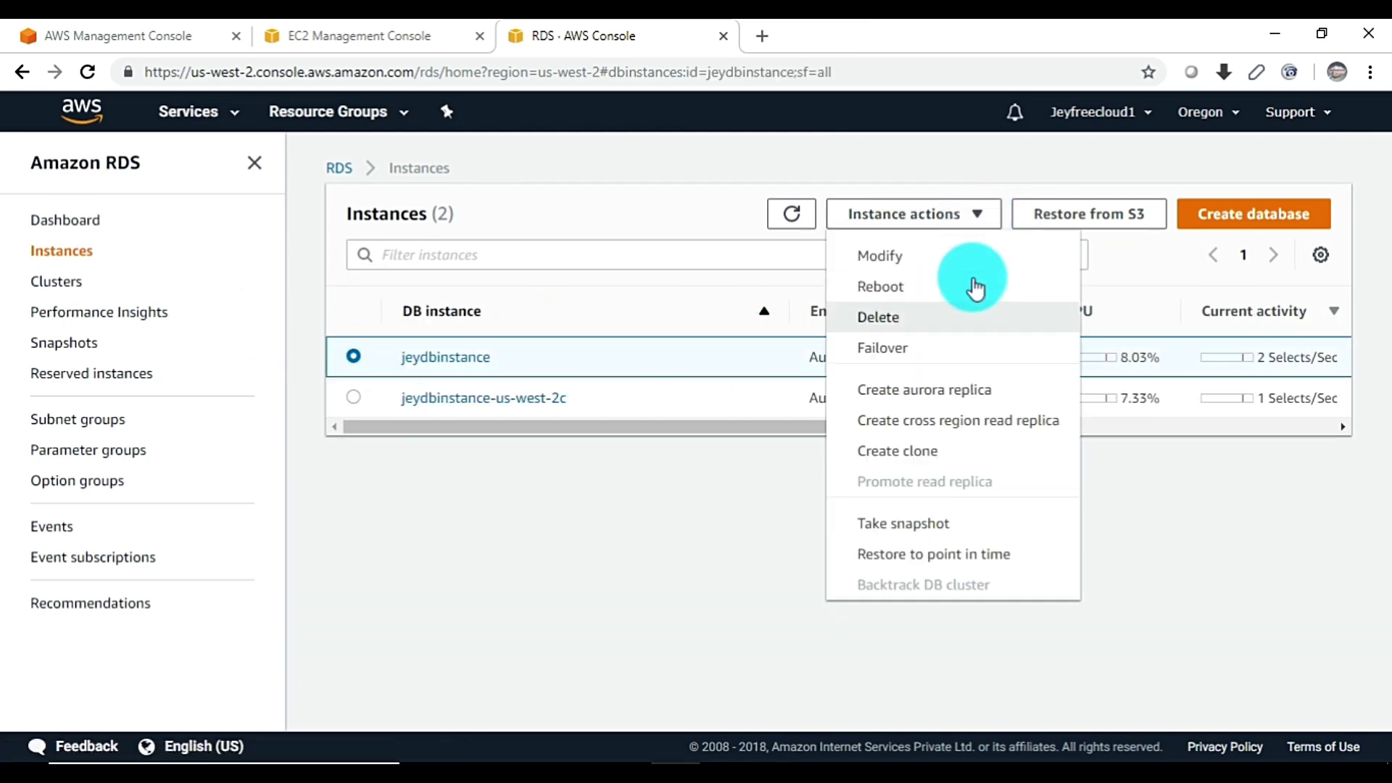
left_click(628, 498)
Select jeydb-cluster under Clusters, view its Actions menu, then return to Instances
left_click(55, 283)
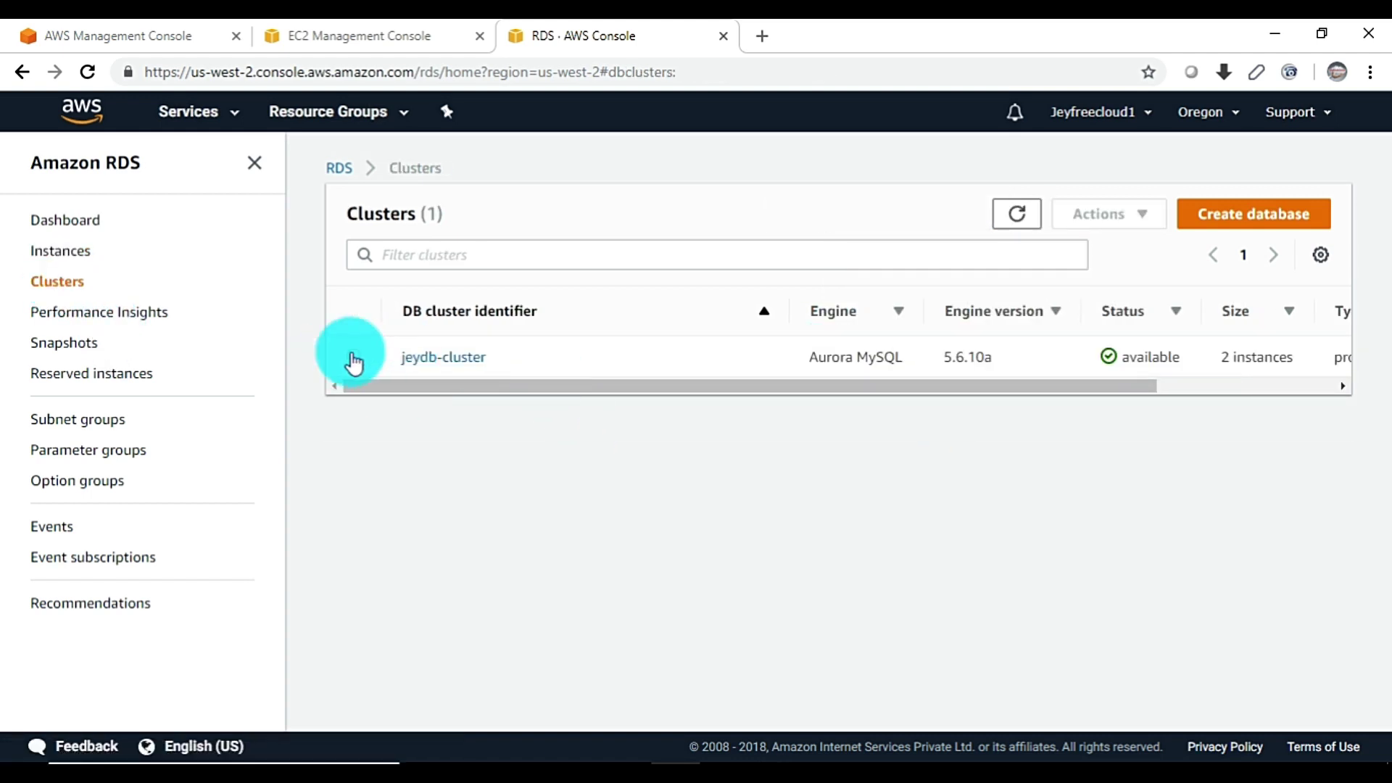
left_click(353, 358)
left_click(1109, 216)
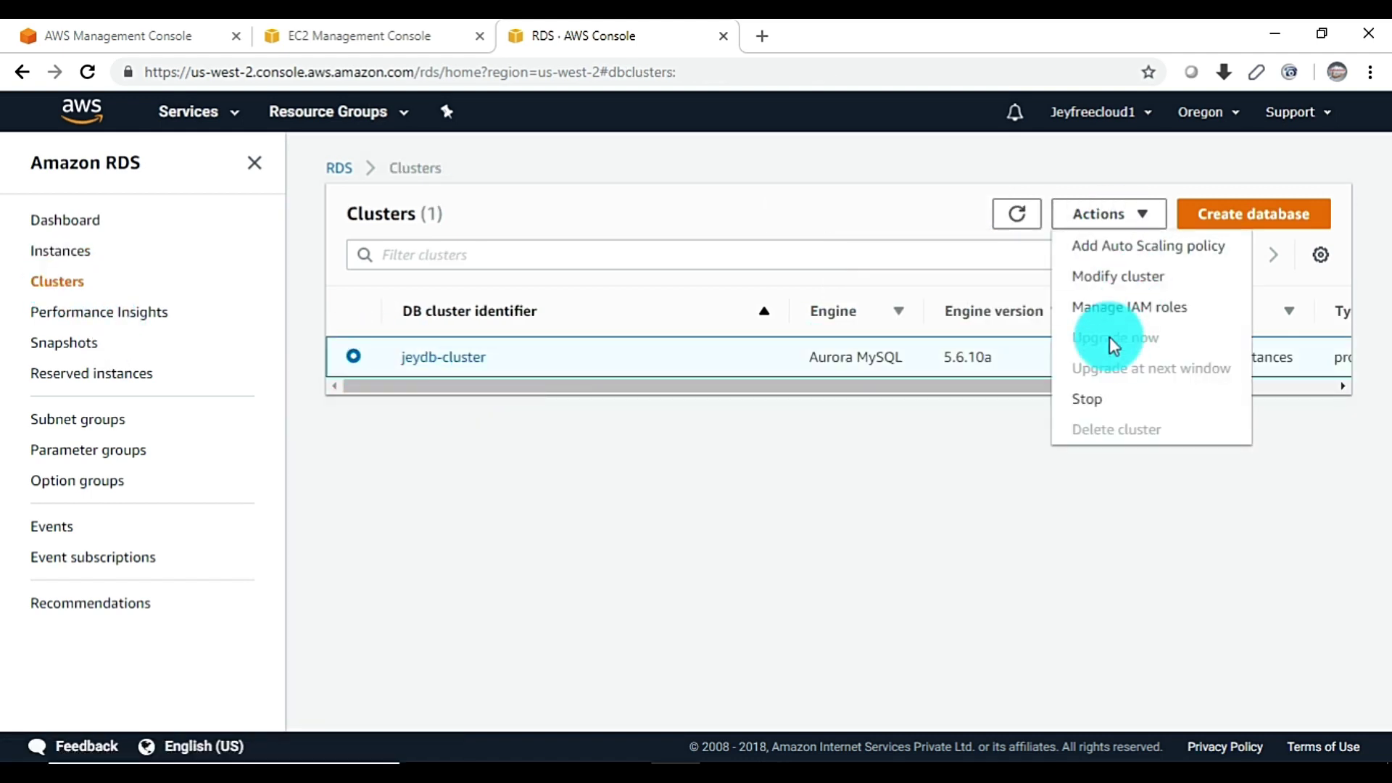
left_click(1100, 453)
left_click(72, 253)
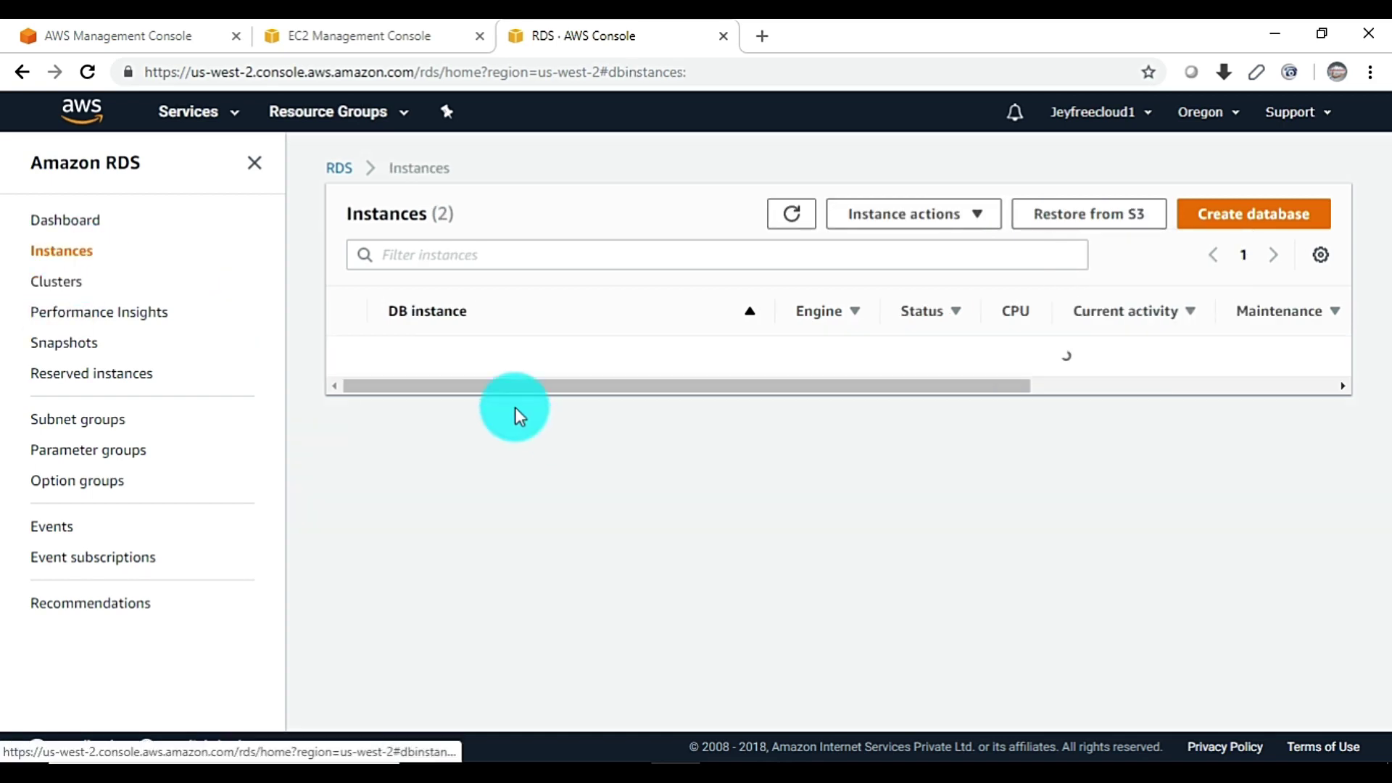